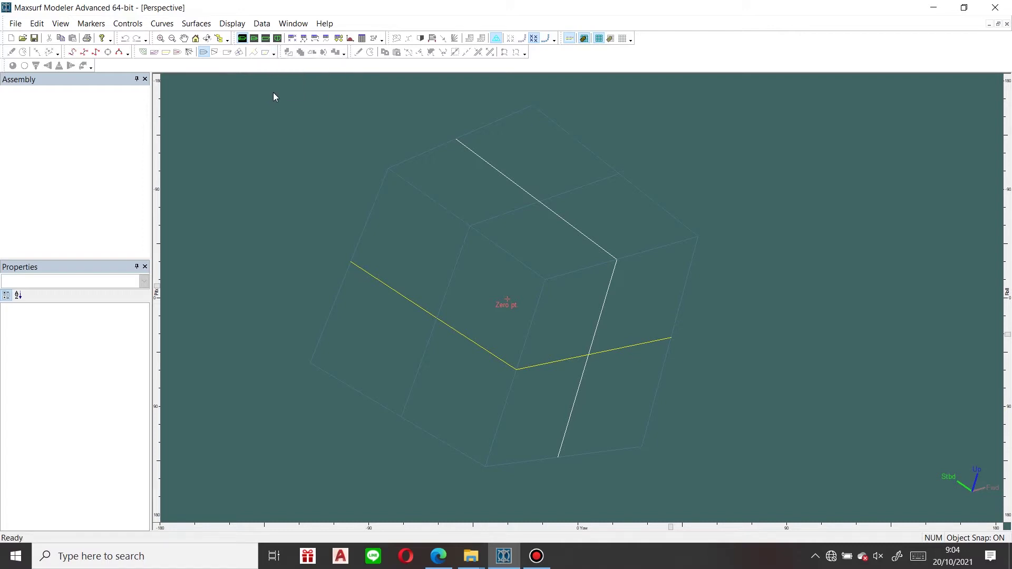
Add a buttock plane surface in the Profile view
{"action": "left_click", "coordinate": [265, 39]}
{"action": "left_click", "coordinate": [197, 23]}
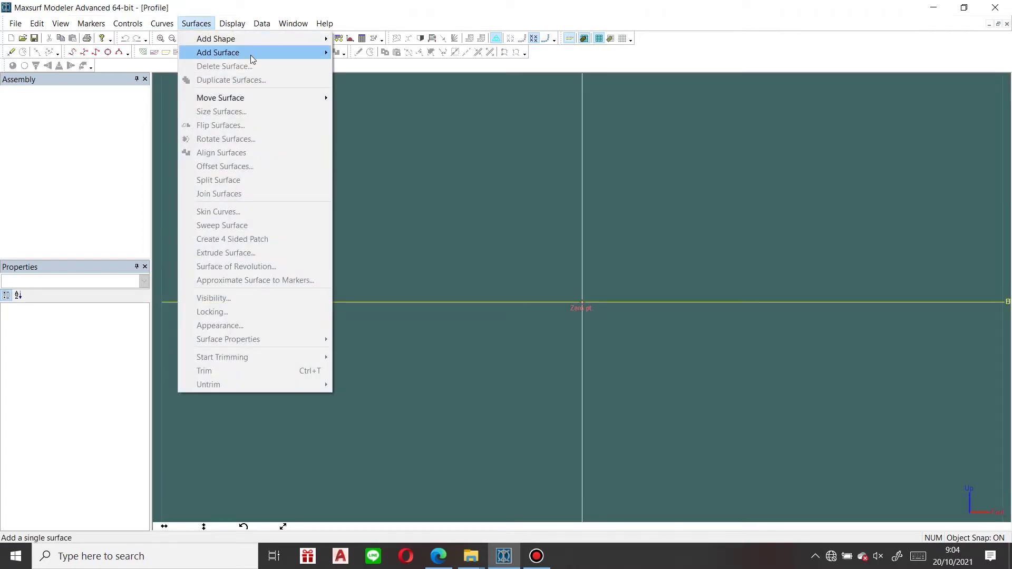
{"action": "mouse_move", "coordinate": [251, 53]}
{"action": "left_click", "coordinate": [393, 107]}
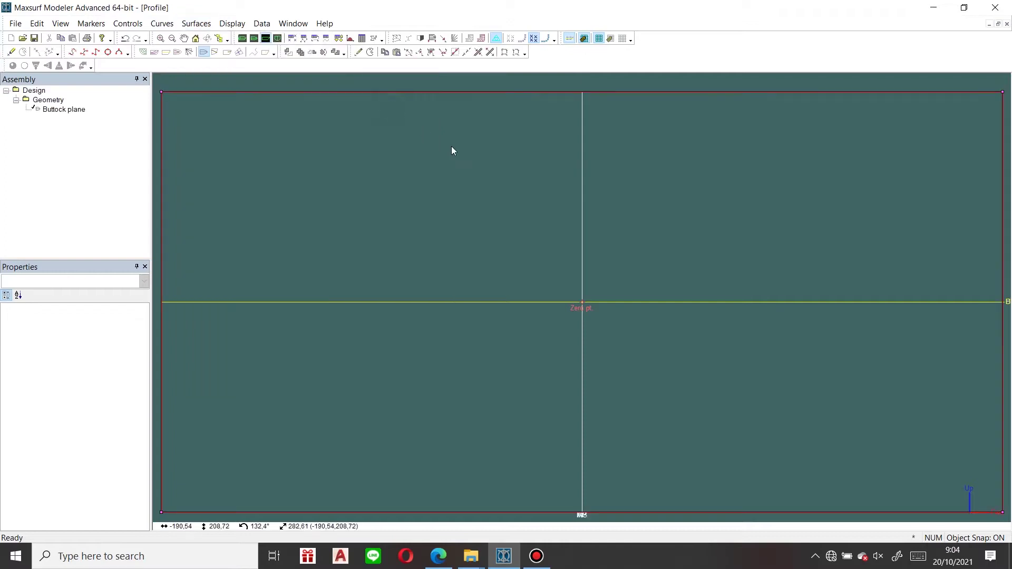
Resize the buttock plane surface to a length of 3500 cm and a depth of 200 cm
{"action": "left_click_drag", "start_coordinate": [285, 104], "coordinate": [789, 407]}
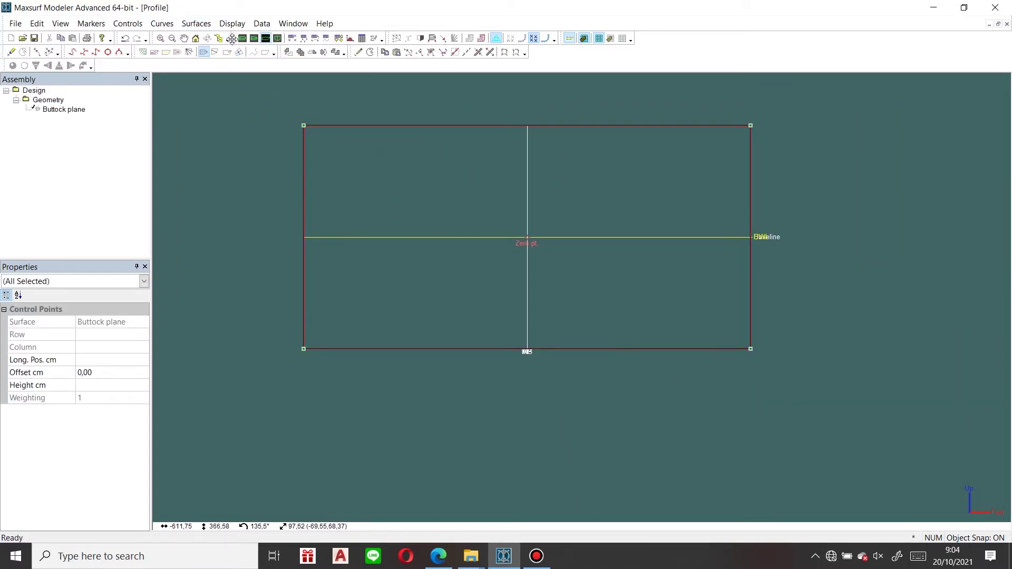
{"action": "left_click", "coordinate": [196, 25]}
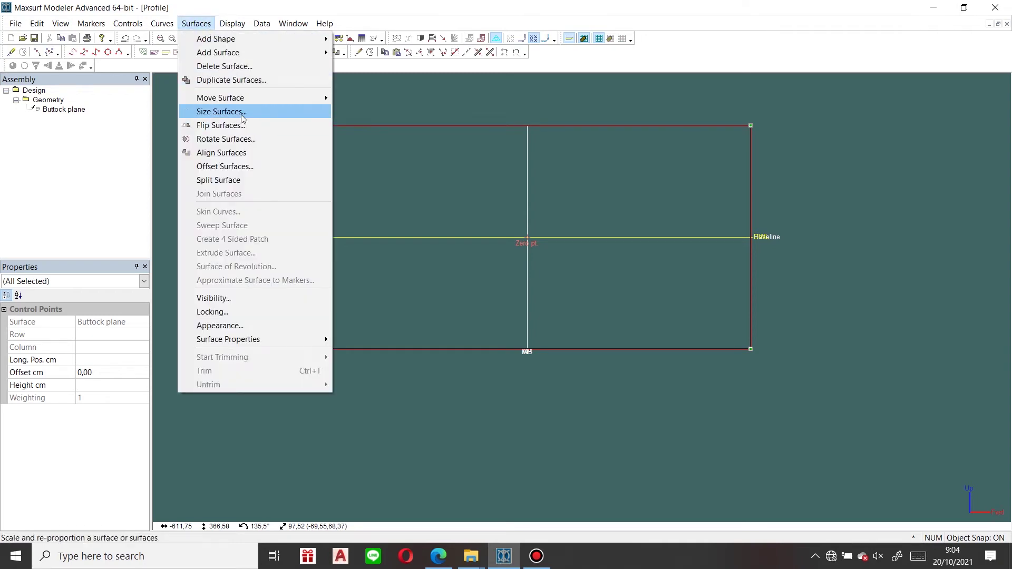
{"action": "left_click", "coordinate": [243, 111]}
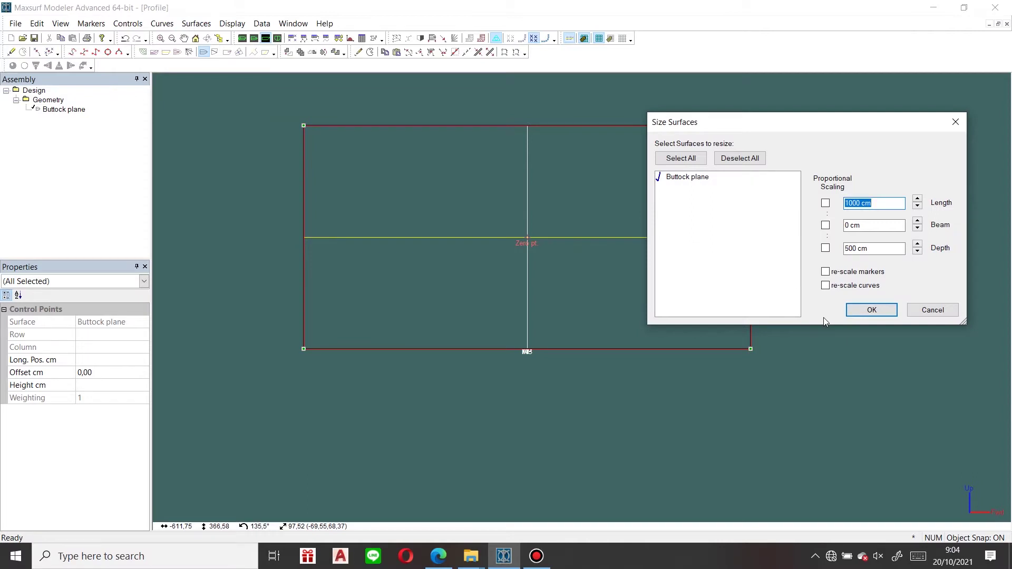
{"action": "type", "text": "3500"}
{"action": "left_click_drag", "start_coordinate": [877, 248], "coordinate": [817, 254]}
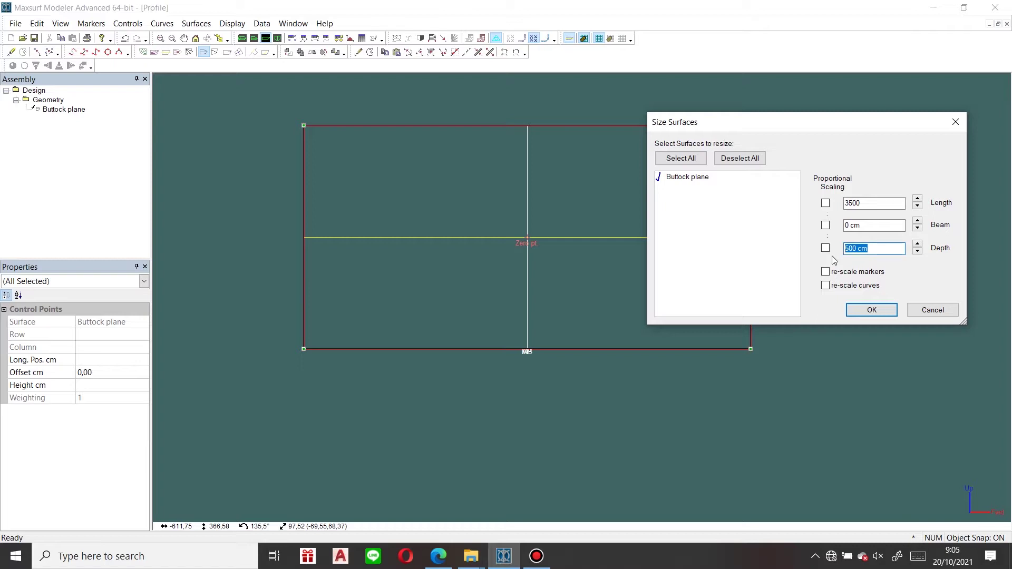
{"action": "type", "text": "200"}
{"action": "key", "text": "Return"}
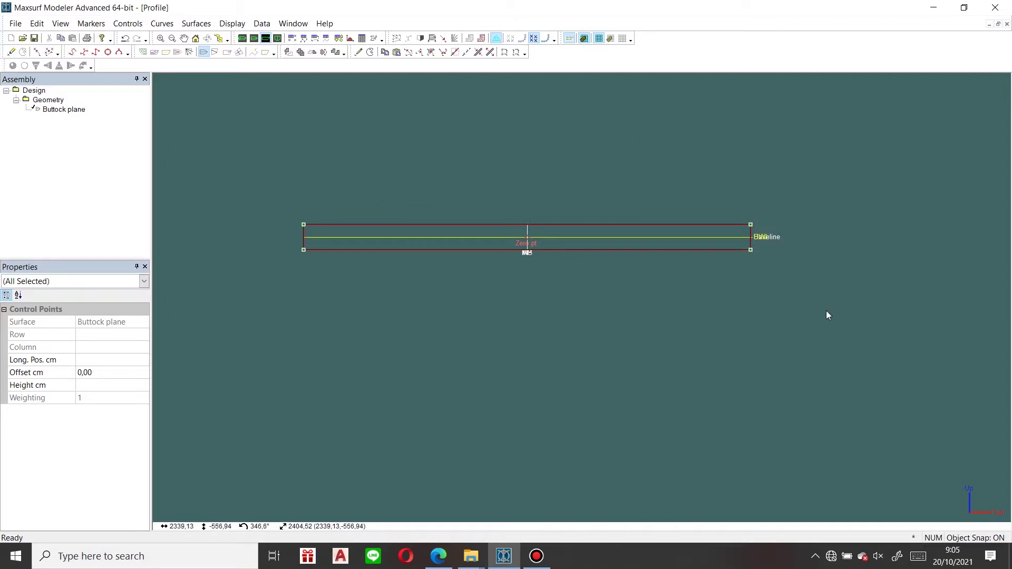
{"action": "left_click", "coordinate": [826, 311]}
Group all control points of the buttock plane surface
{"action": "left_click_drag", "start_coordinate": [234, 178], "coordinate": [862, 334]}
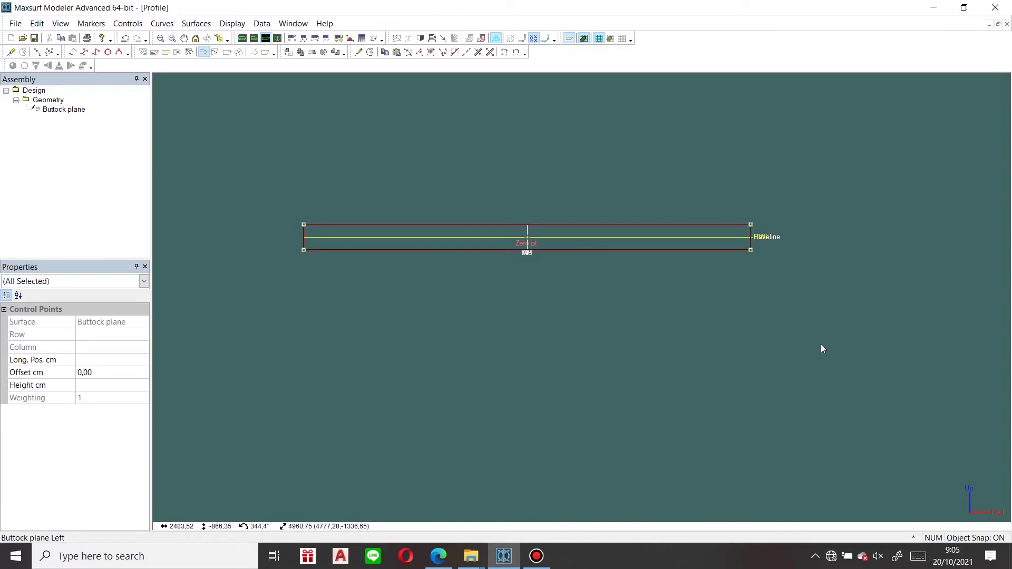
{"action": "left_click", "coordinate": [120, 26]}
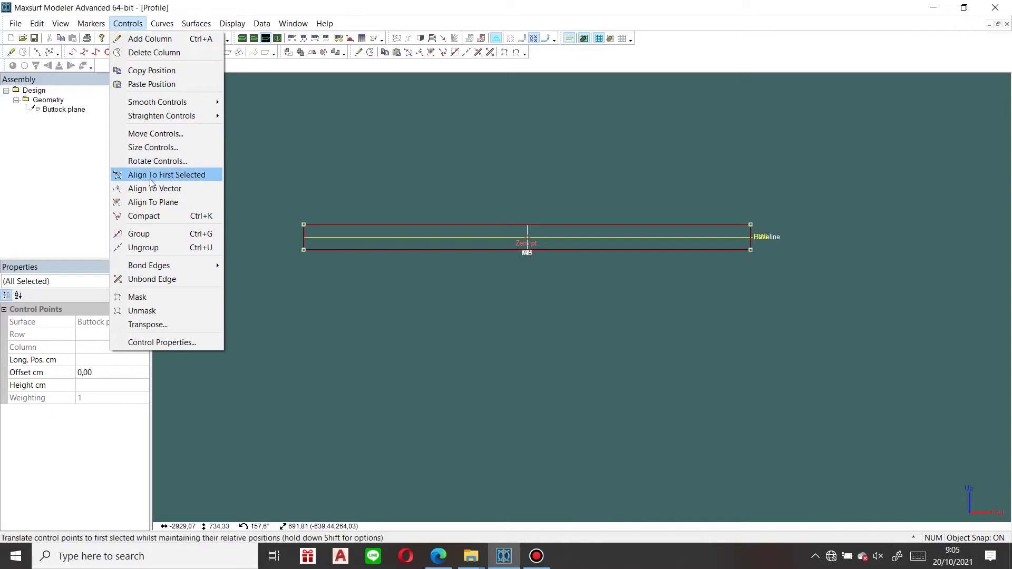
{"action": "left_click", "coordinate": [153, 237]}
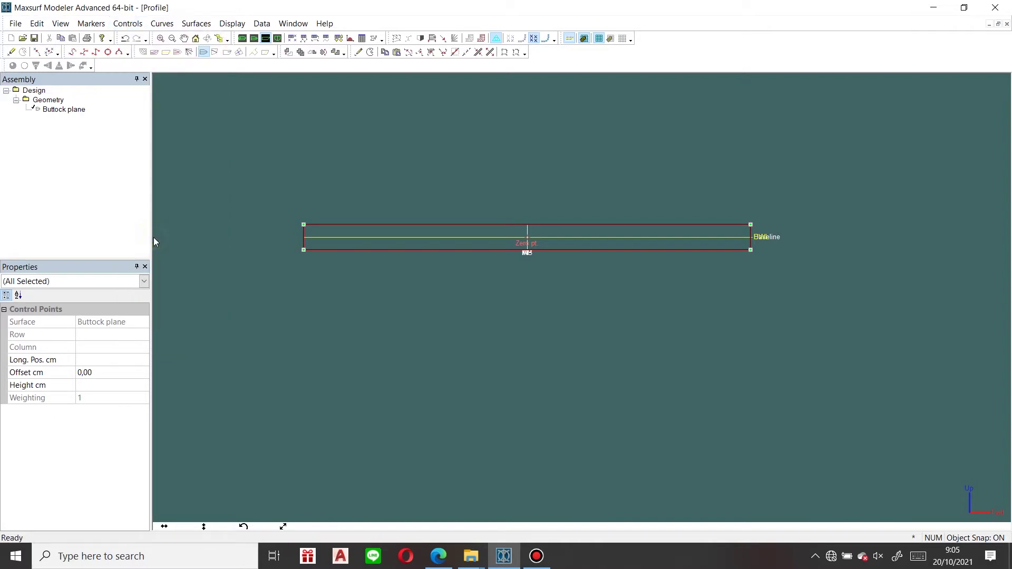
{"action": "left_click", "coordinate": [480, 330]}
Move the grouped surface by setting its lower-left corner control point to longitudinal position 0 and height 0
{"action": "left_click", "coordinate": [304, 249]}
{"action": "double_click", "coordinate": [303, 249]}
{"action": "type", "text": "0"}
{"action": "key", "text": "Tab"}
{"action": "key", "text": "Tab"}
{"action": "type", "text": "0"}
{"action": "key", "text": "Return"}
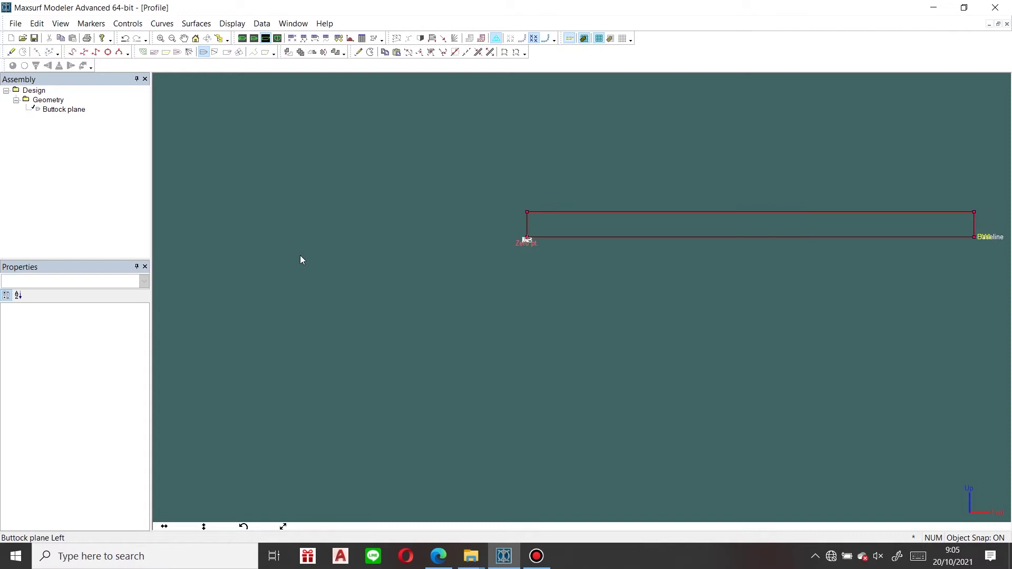
Ungroup all control points of the repositioned buttock plane
{"action": "middle_click_drag", "start_coordinate": [764, 272], "coordinate": [574, 304]}
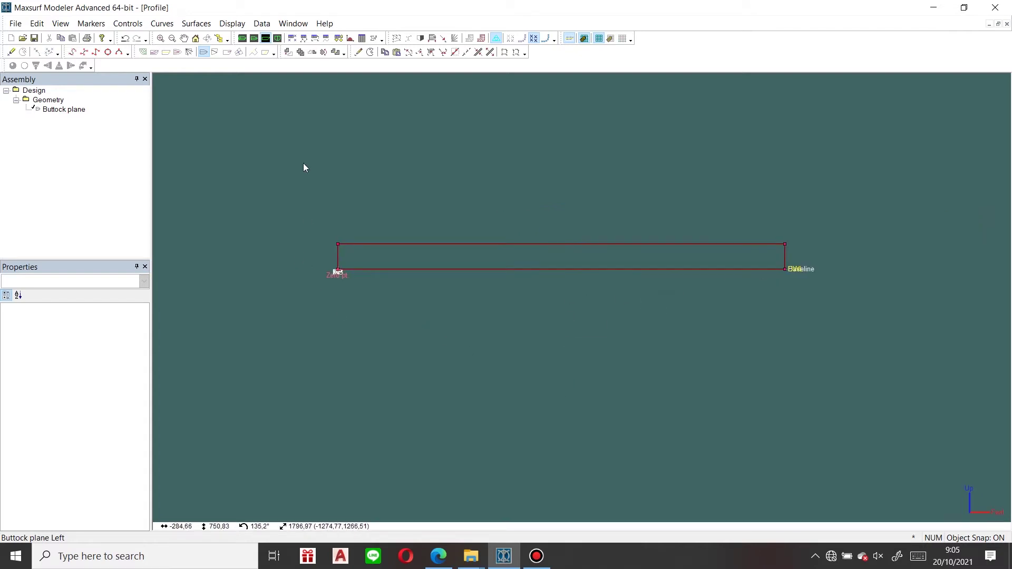
{"action": "left_click_drag", "start_coordinate": [296, 199], "coordinate": [835, 350]}
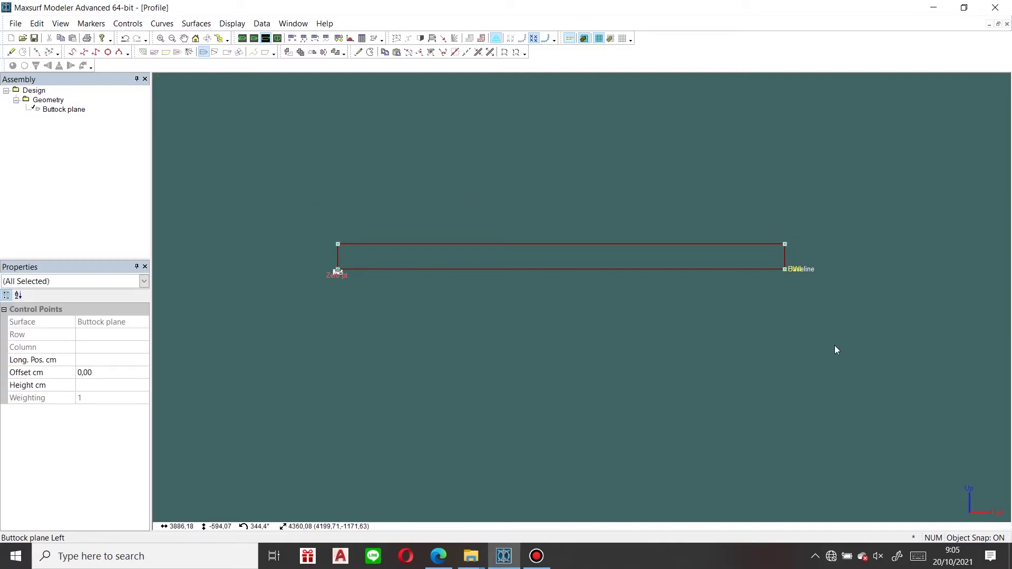
{"action": "left_click", "coordinate": [692, 391]}
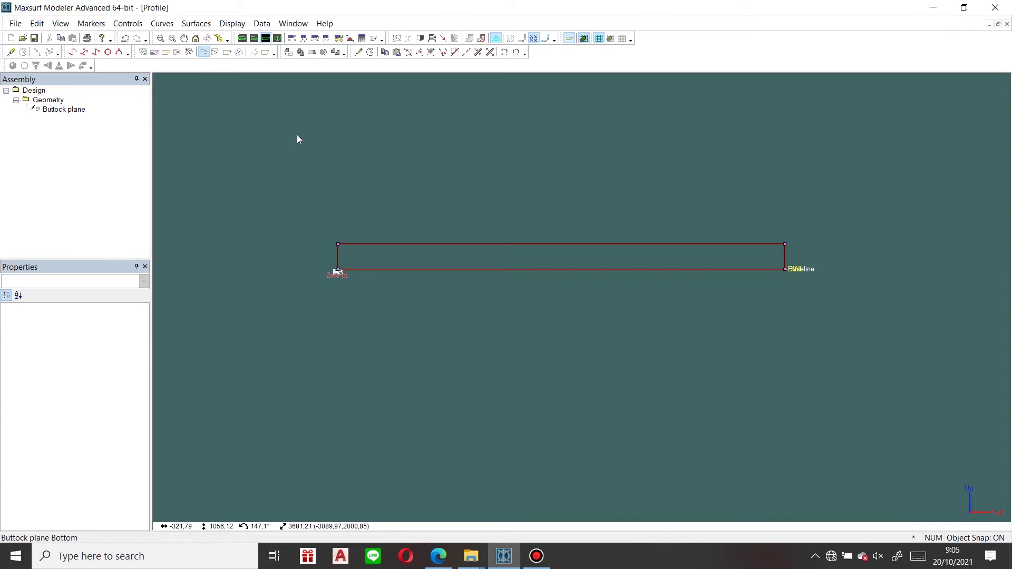
{"action": "left_click", "coordinate": [359, 55]}
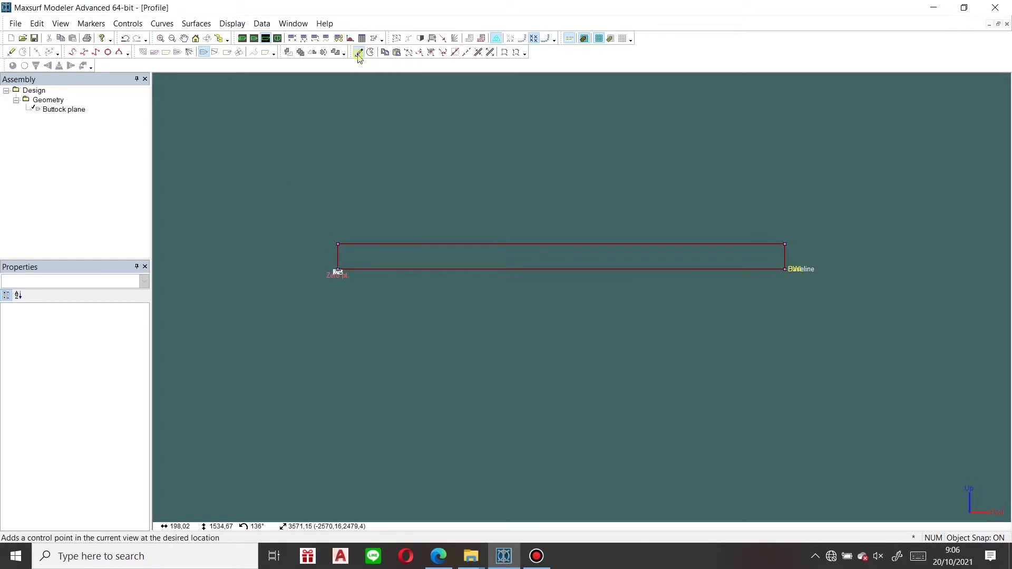
{"action": "left_click", "coordinate": [136, 25]}
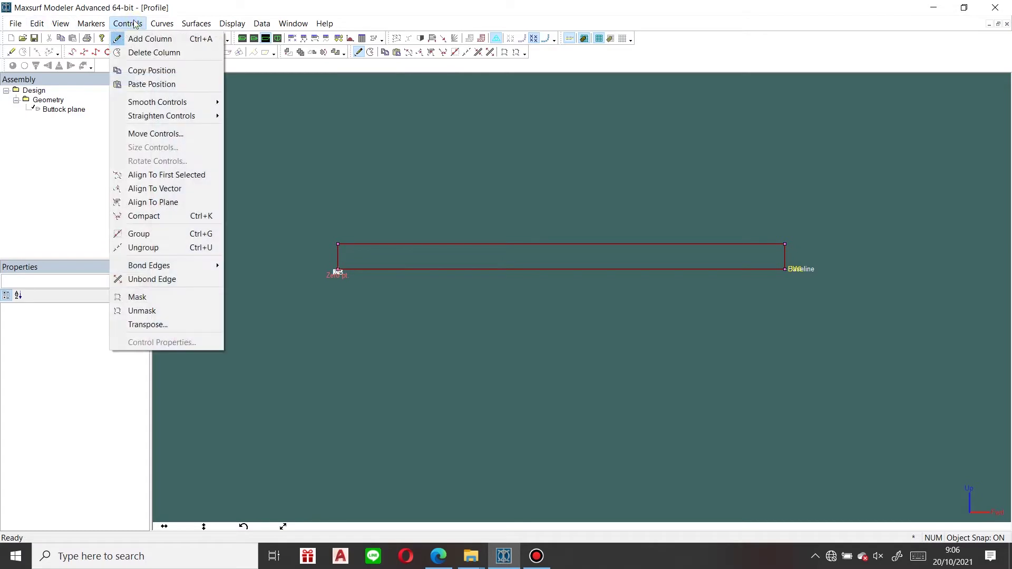
{"action": "left_click", "coordinate": [144, 40]}
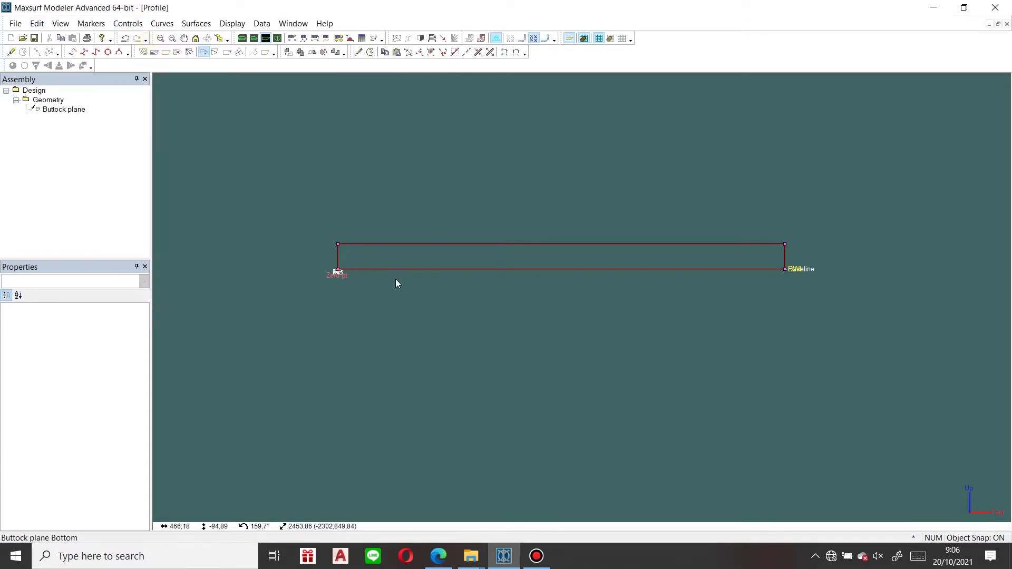
{"action": "left_click", "coordinate": [384, 270]}
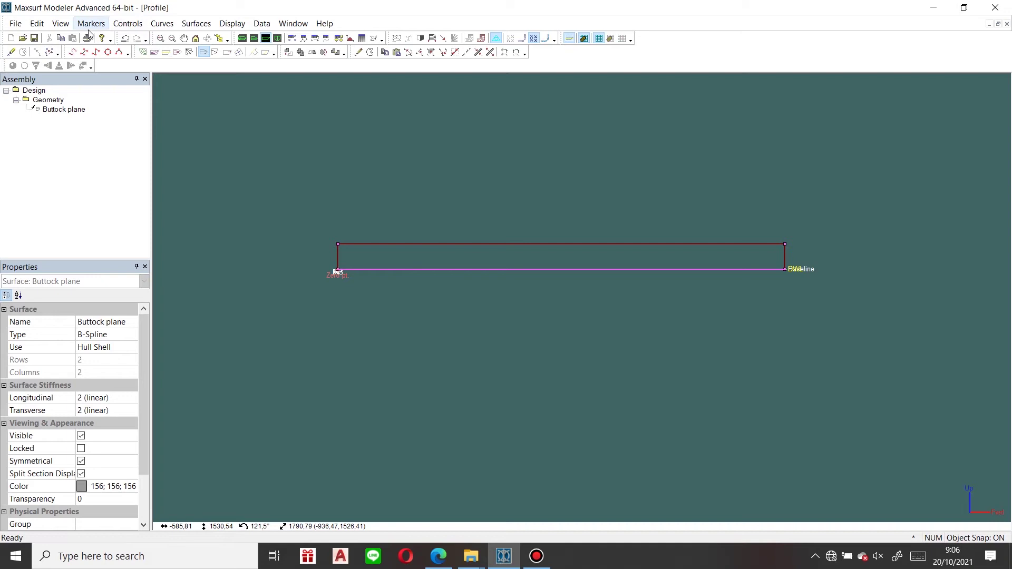
Add four control point columns along the surface's lower edge, the first at about 413 cm and the last at about 2550 cm longitudinally
{"action": "left_click", "coordinate": [127, 23]}
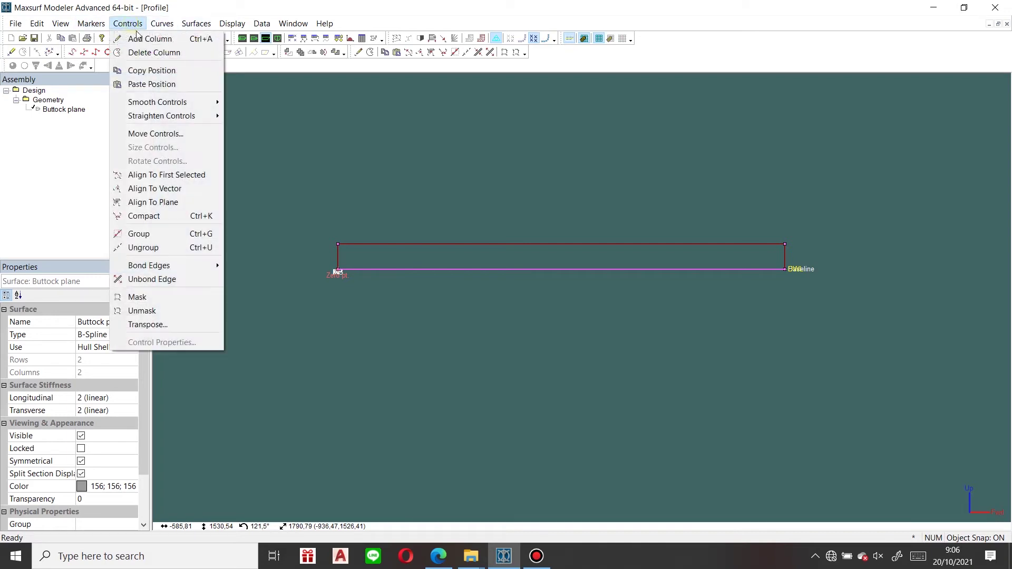
{"action": "left_click", "coordinate": [139, 39]}
{"action": "left_click", "coordinate": [391, 272]}
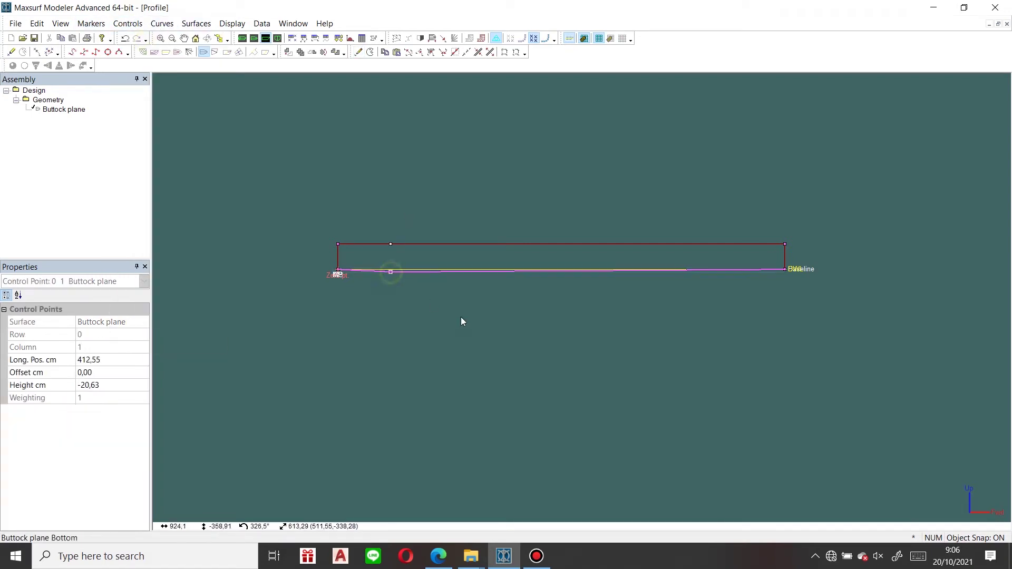
{"action": "left_click", "coordinate": [467, 270]}
{"action": "left_click", "coordinate": [577, 274]}
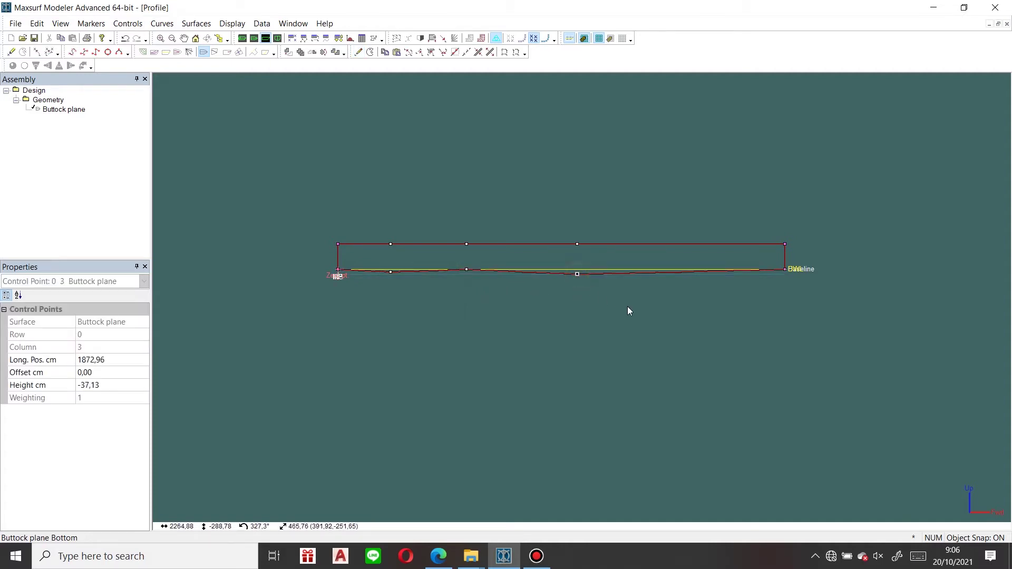
{"action": "left_click", "coordinate": [663, 277]}
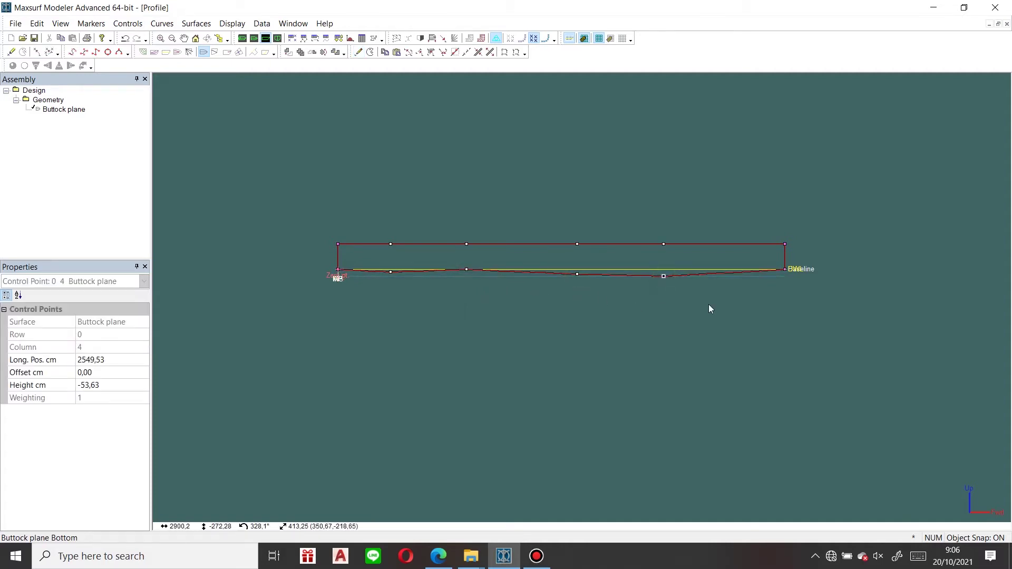
{"action": "key", "text": "ctrl+a"}
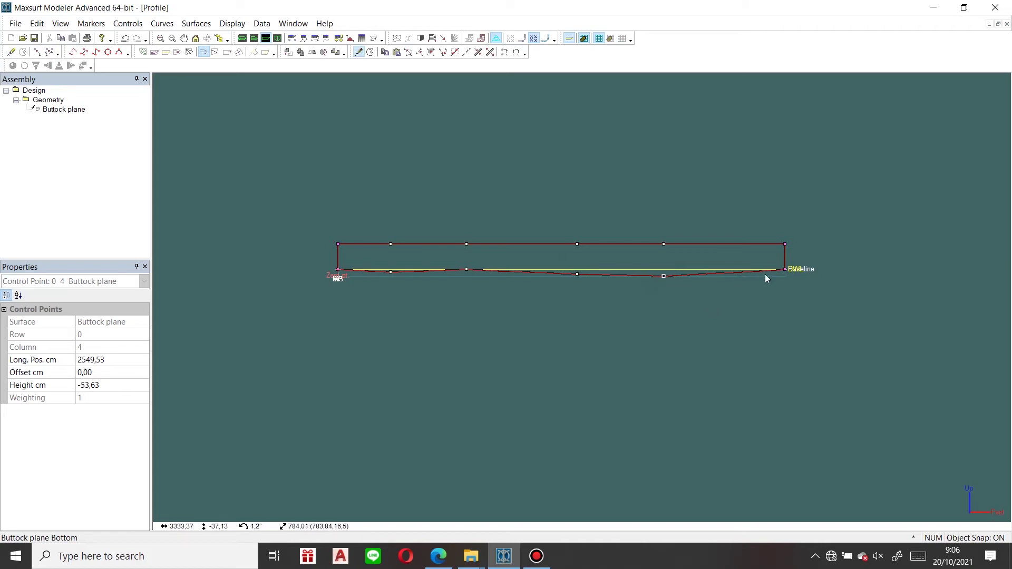
{"action": "key", "text": "Escape"}
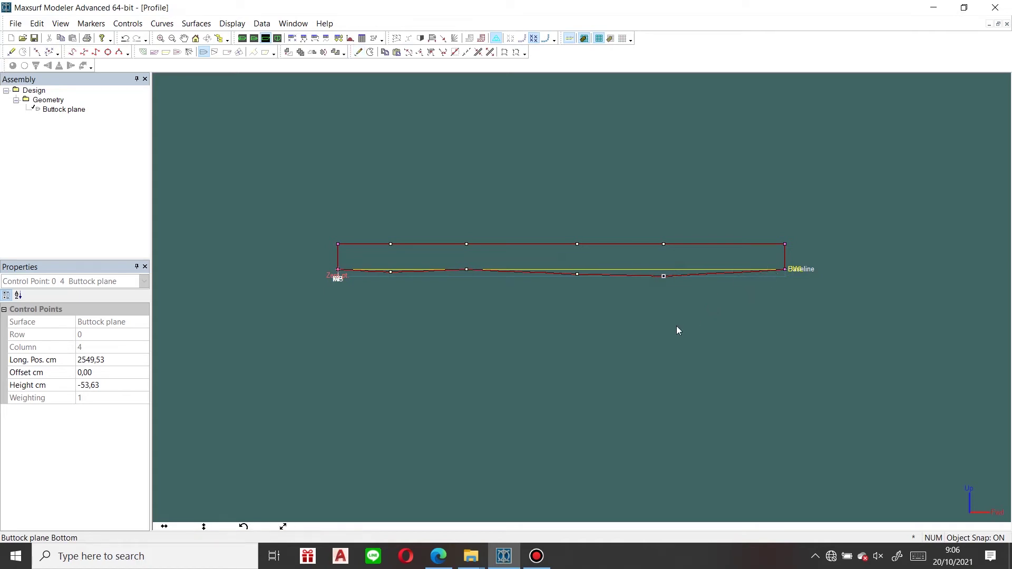
Set the height of the four inner control points on the lower edge to 0 cm and show the control point net
{"action": "left_click", "coordinate": [540, 294]}
{"action": "left_click_drag", "start_coordinate": [379, 261], "coordinate": [736, 336]}
{"action": "left_click", "coordinate": [729, 326]}
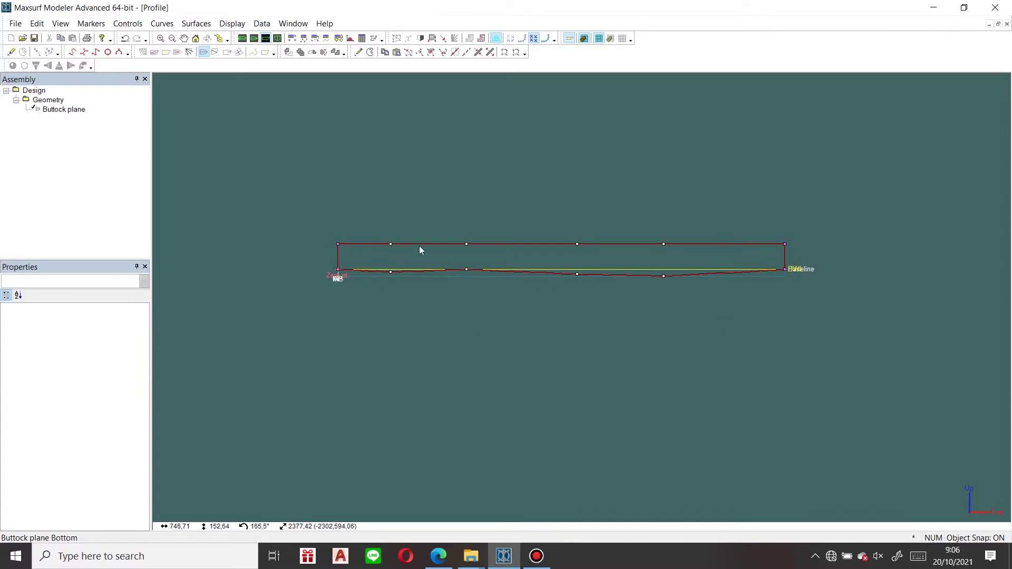
{"action": "left_click_drag", "start_coordinate": [375, 263], "coordinate": [707, 366]}
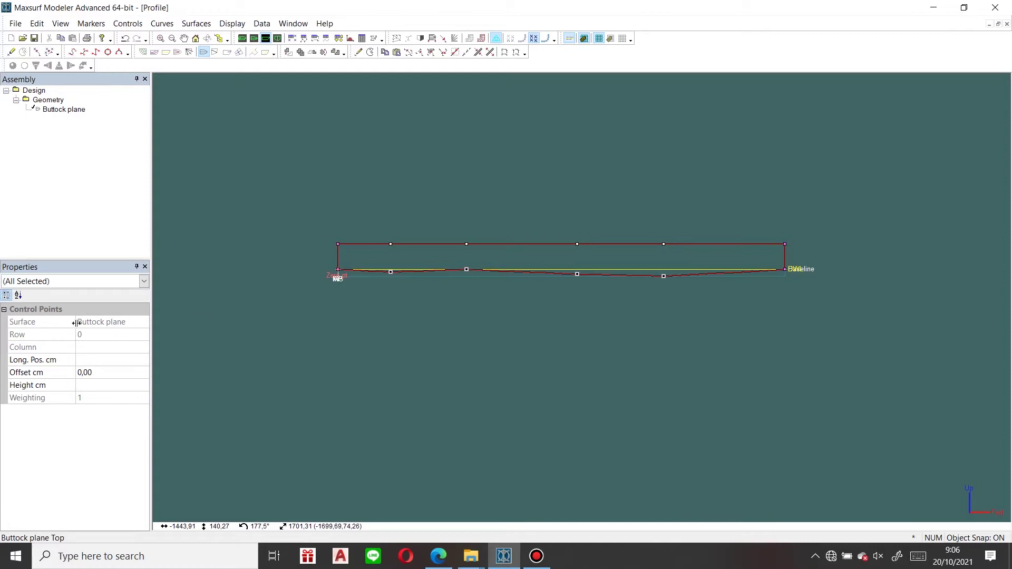
{"action": "left_click", "coordinate": [93, 390]}
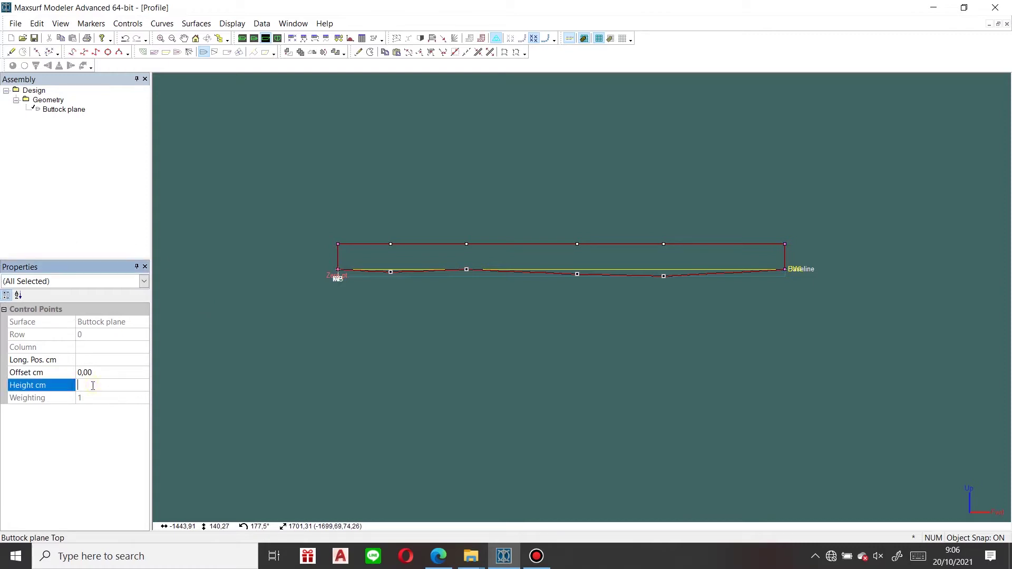
{"action": "type", "text": "0"}
{"action": "key", "text": "Return"}
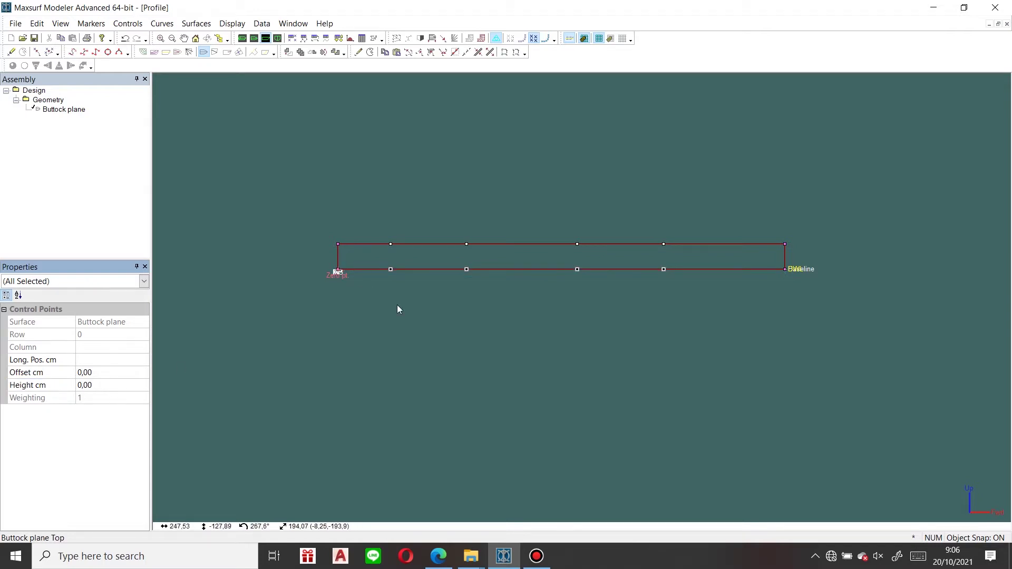
{"action": "left_click", "coordinate": [425, 323]}
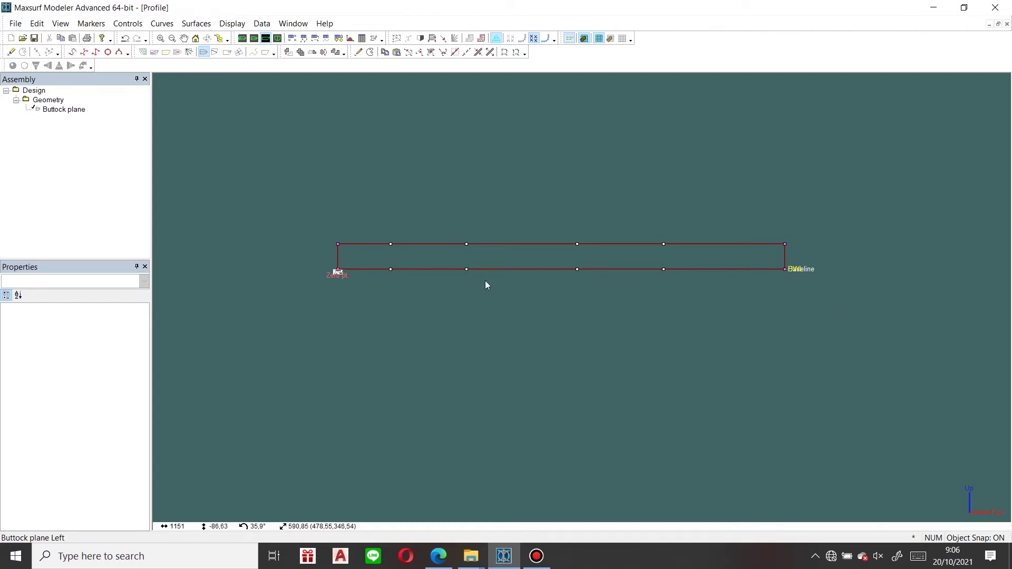
{"action": "left_click", "coordinate": [396, 39]}
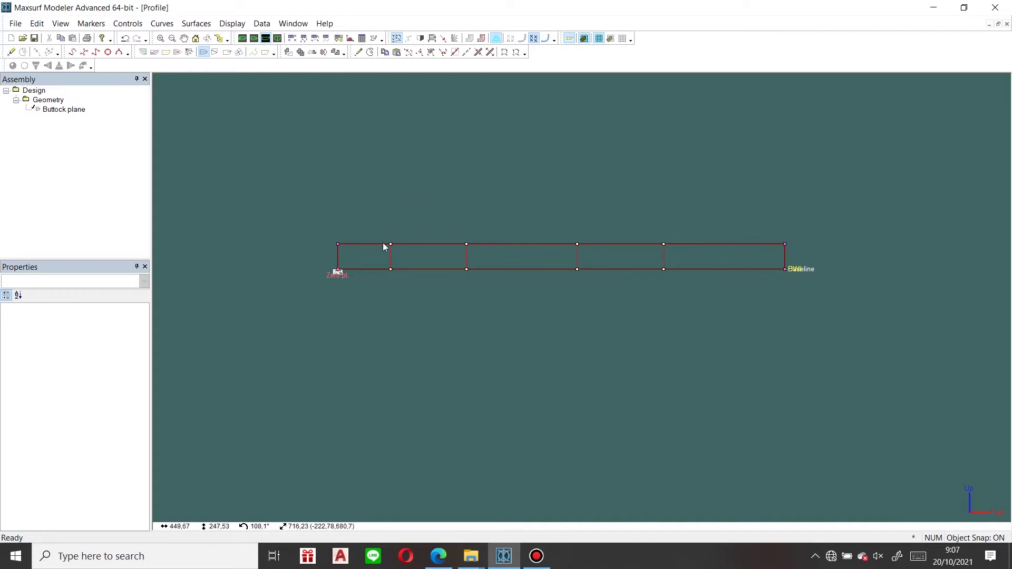
Import the submarine drawing 041376c58762d2df941f1763fb814815 from the Kapal folder as an image background in the Profile view
{"action": "left_click", "coordinate": [16, 24]}
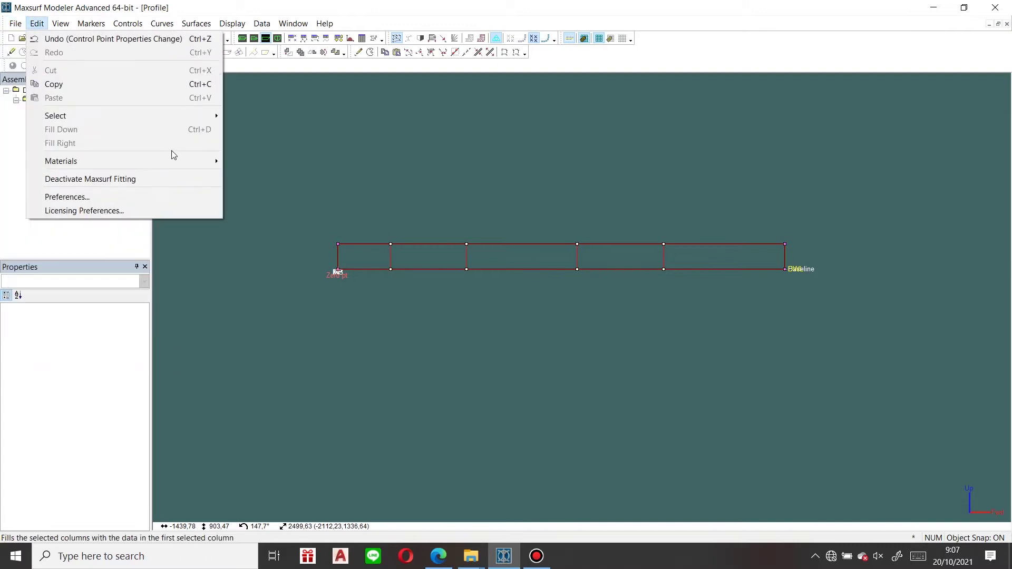
{"action": "mouse_move", "coordinate": [61, 129]}
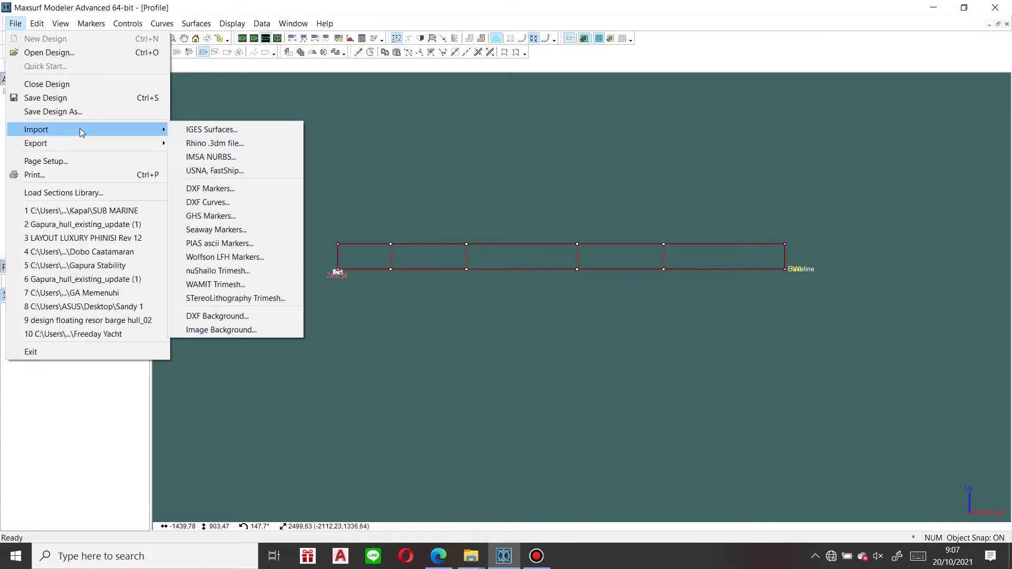
{"action": "left_click", "coordinate": [227, 330]}
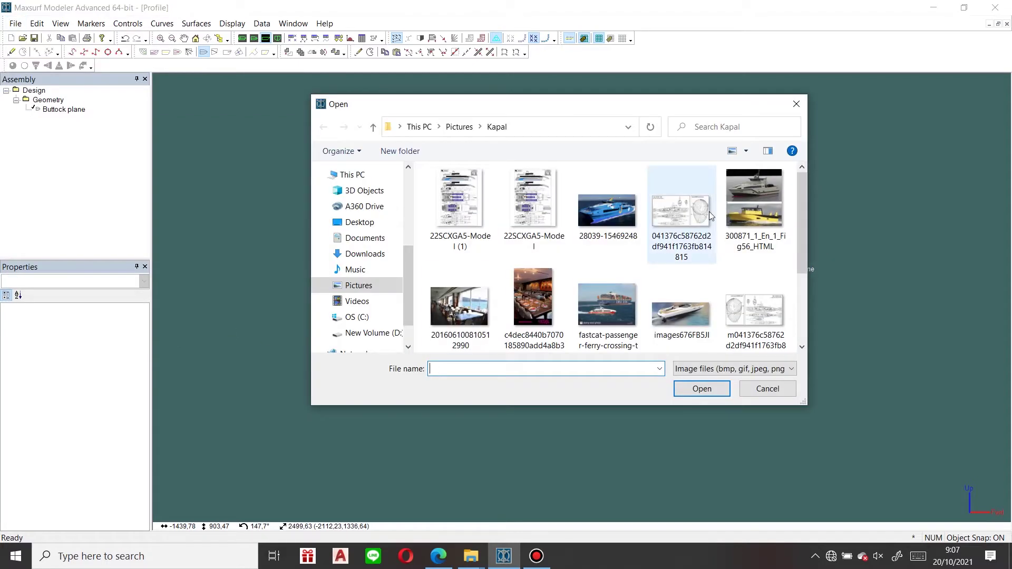
{"action": "left_click", "coordinate": [709, 211]}
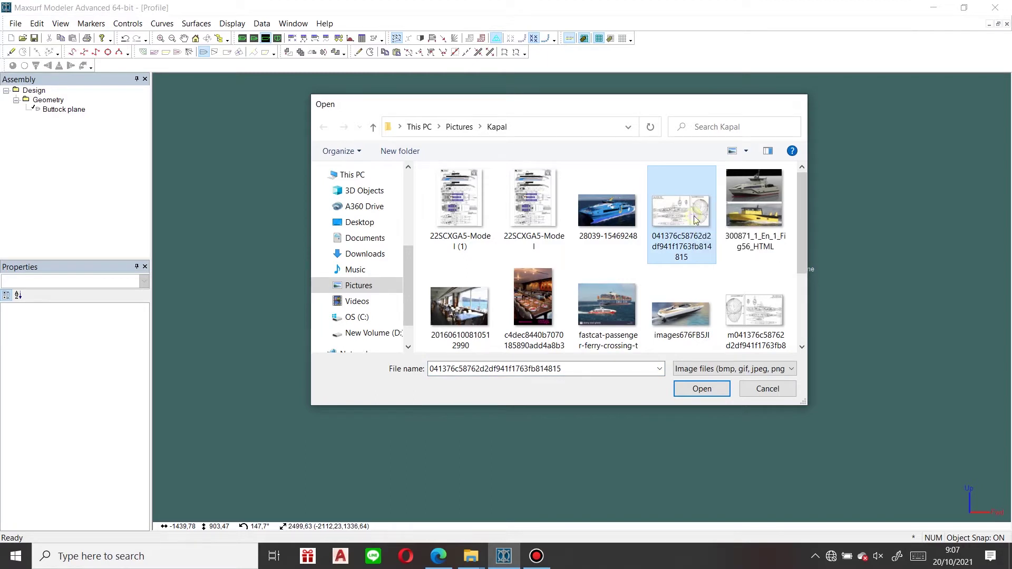
{"action": "double_click", "coordinate": [695, 220]}
{"action": "middle_click_drag", "start_coordinate": [301, 133], "coordinate": [452, 208]}
{"action": "scroll", "coordinate": [340, 251], "scroll_direction": "up", "scroll_amount": 3}
{"action": "scroll", "coordinate": [369, 271], "scroll_direction": "up", "scroll_amount": 2}
{"action": "middle_click_drag", "start_coordinate": [369, 271], "coordinate": [353, 371]}
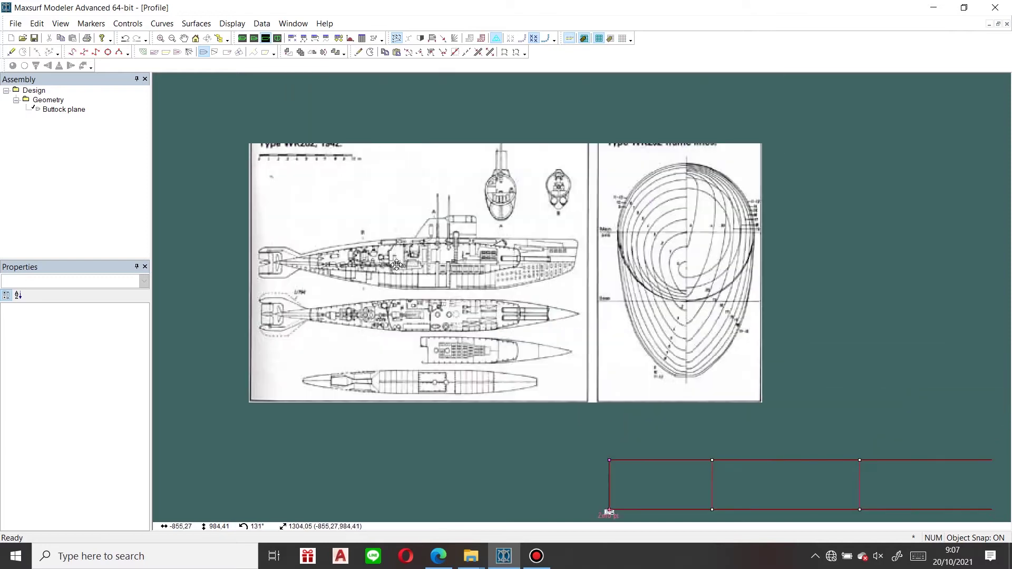
Set the background image's zero point at the stern of the submarine side view, by the propeller on the shaft axis
{"action": "scroll", "coordinate": [448, 235], "scroll_direction": "up", "scroll_amount": 1}
{"action": "scroll", "coordinate": [447, 235], "scroll_direction": "down", "scroll_amount": 1}
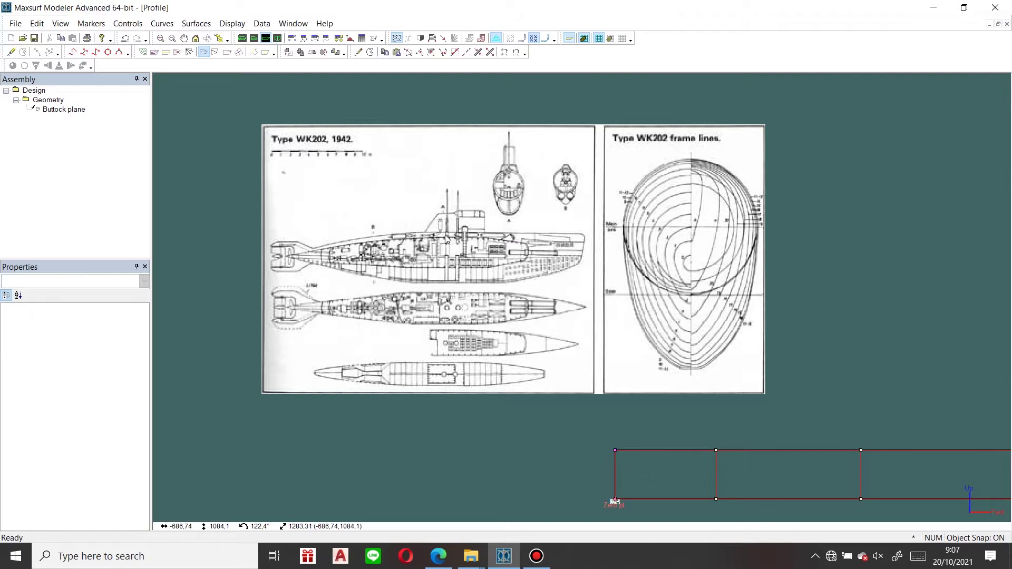
{"action": "middle_click_drag", "start_coordinate": [524, 282], "coordinate": [478, 264]}
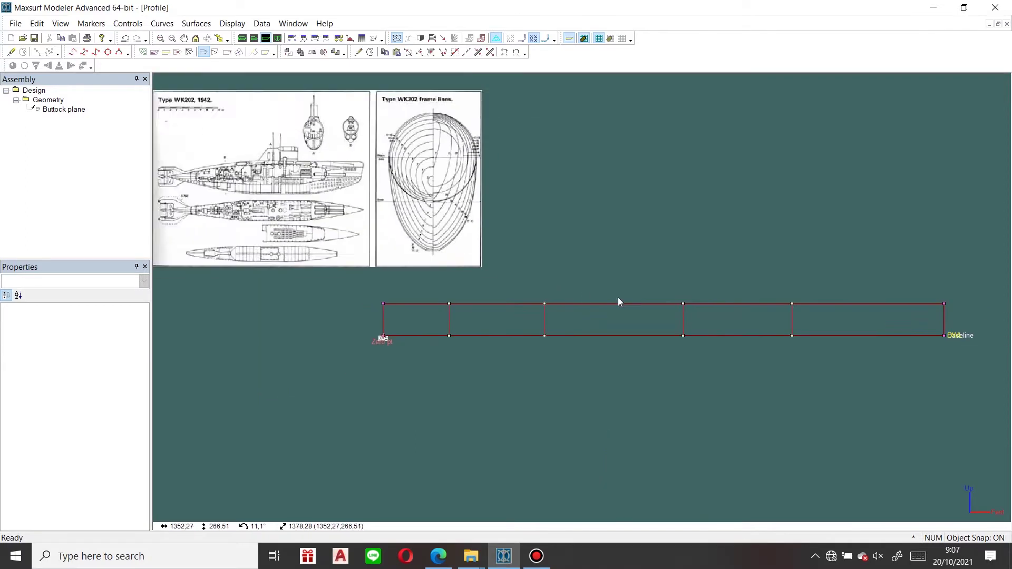
{"action": "scroll", "coordinate": [659, 295], "scroll_direction": "down", "scroll_amount": 1}
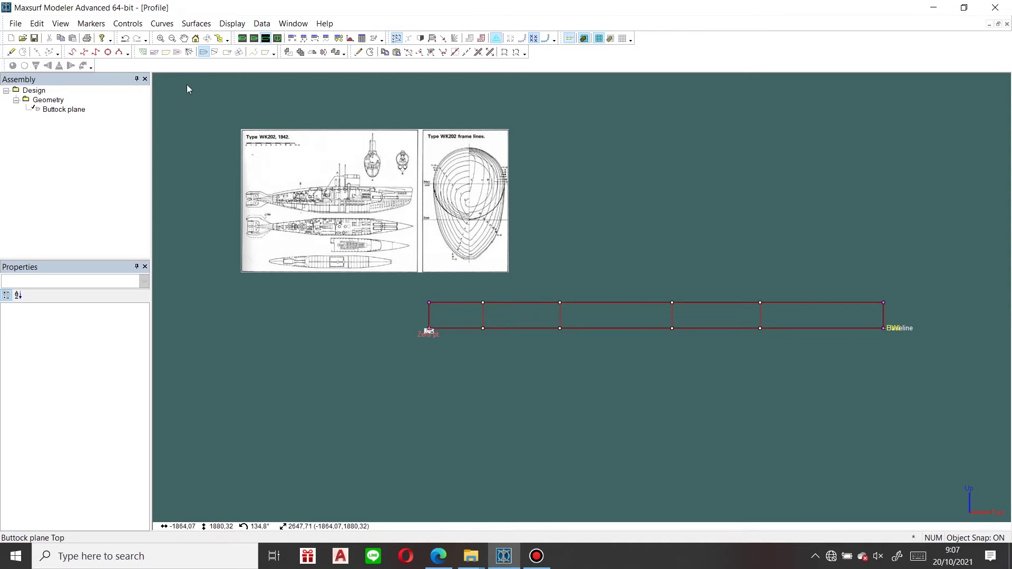
{"action": "scroll", "coordinate": [254, 143], "scroll_direction": "up", "scroll_amount": 1}
{"action": "scroll", "coordinate": [254, 143], "scroll_direction": "up", "scroll_amount": 2}
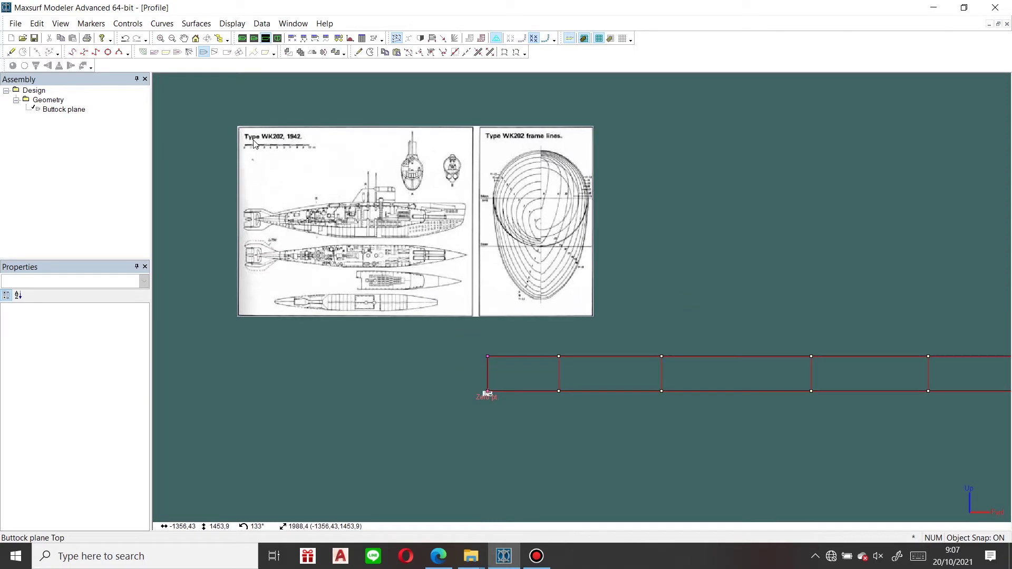
{"action": "scroll", "coordinate": [234, 193], "scroll_direction": "up", "scroll_amount": 1}
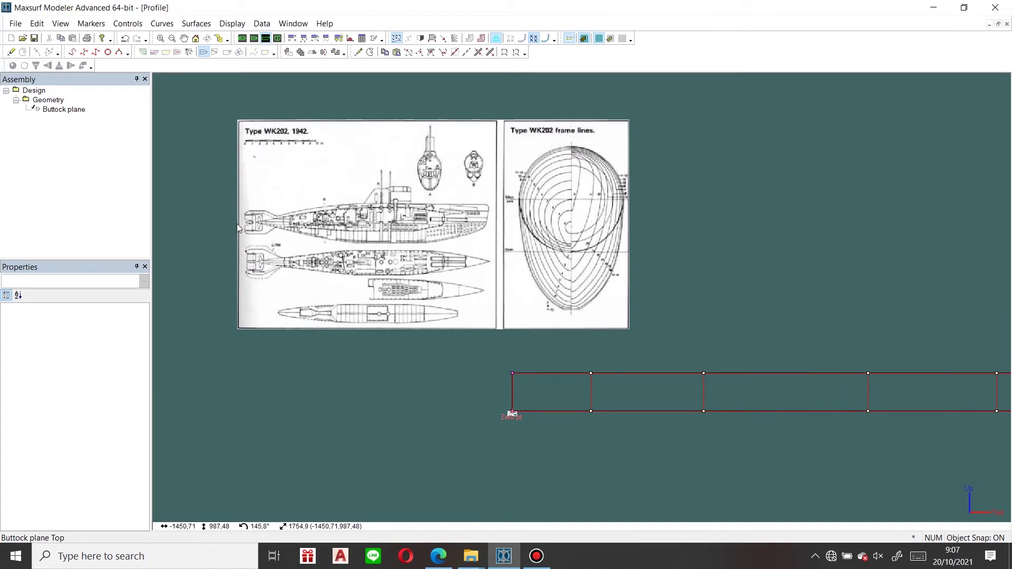
{"action": "scroll", "coordinate": [258, 228], "scroll_direction": "up", "scroll_amount": 1}
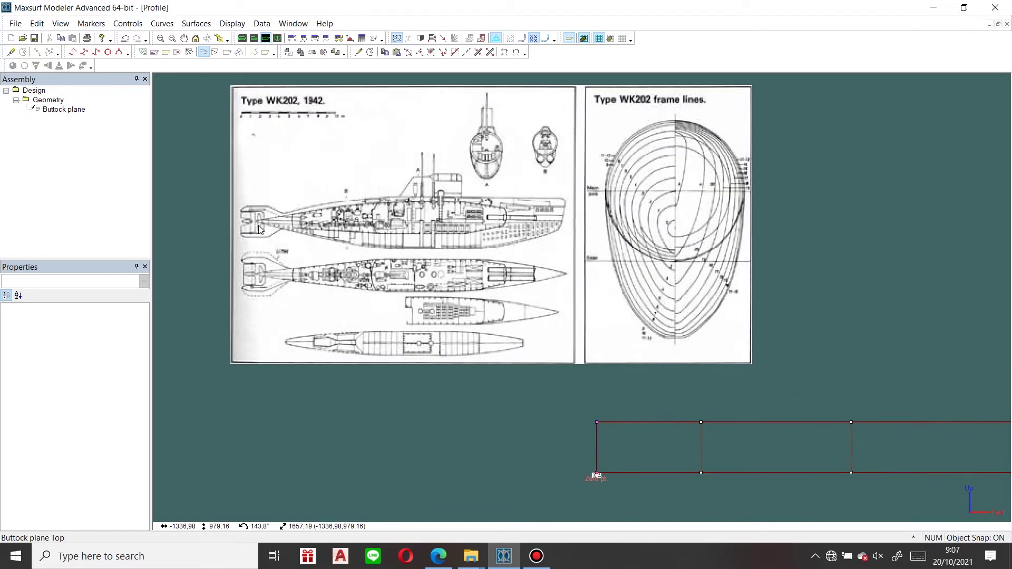
{"action": "scroll", "coordinate": [259, 222], "scroll_direction": "up", "scroll_amount": 1}
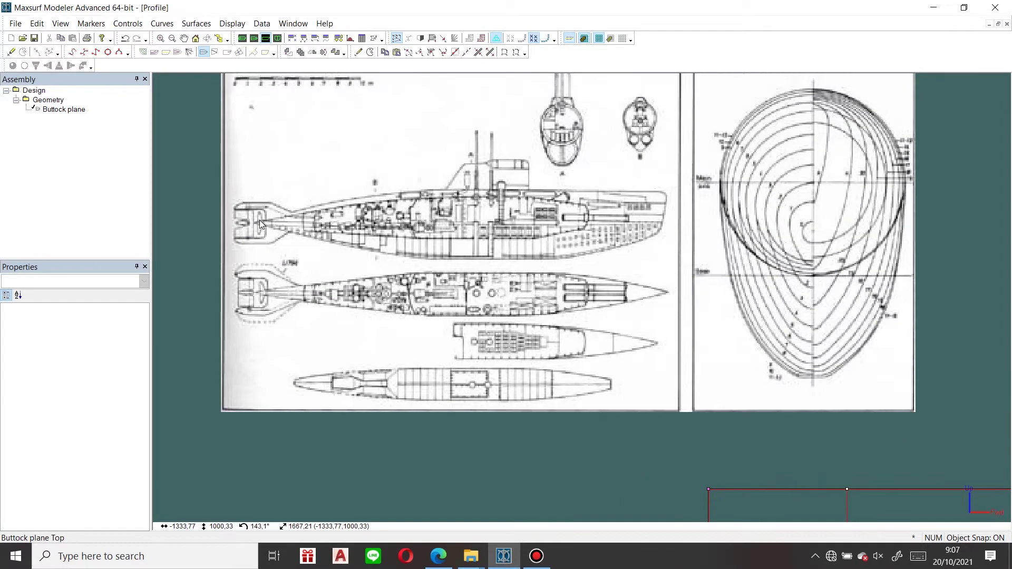
{"action": "left_click", "coordinate": [234, 24]}
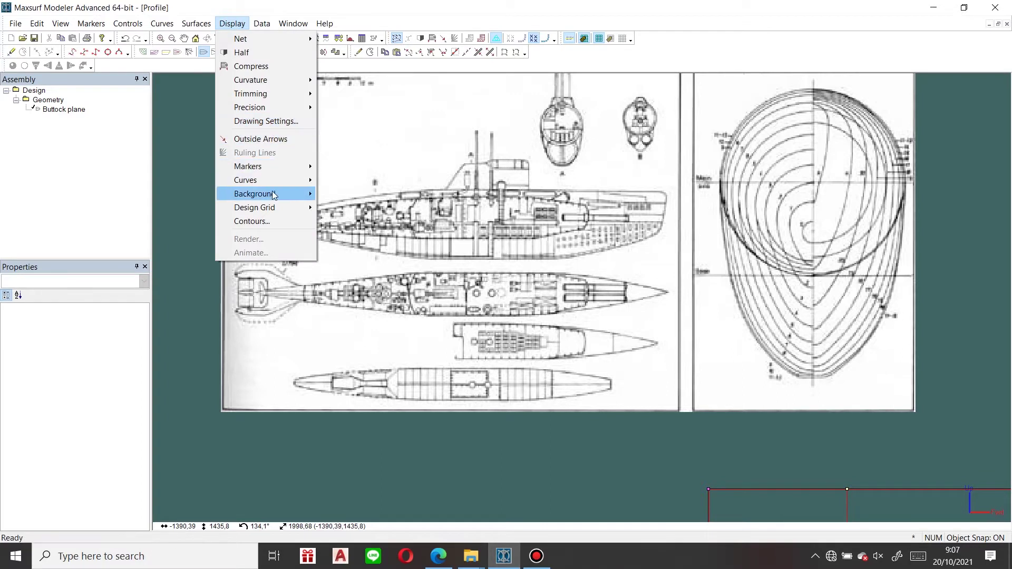
{"action": "mouse_move", "coordinate": [274, 195]}
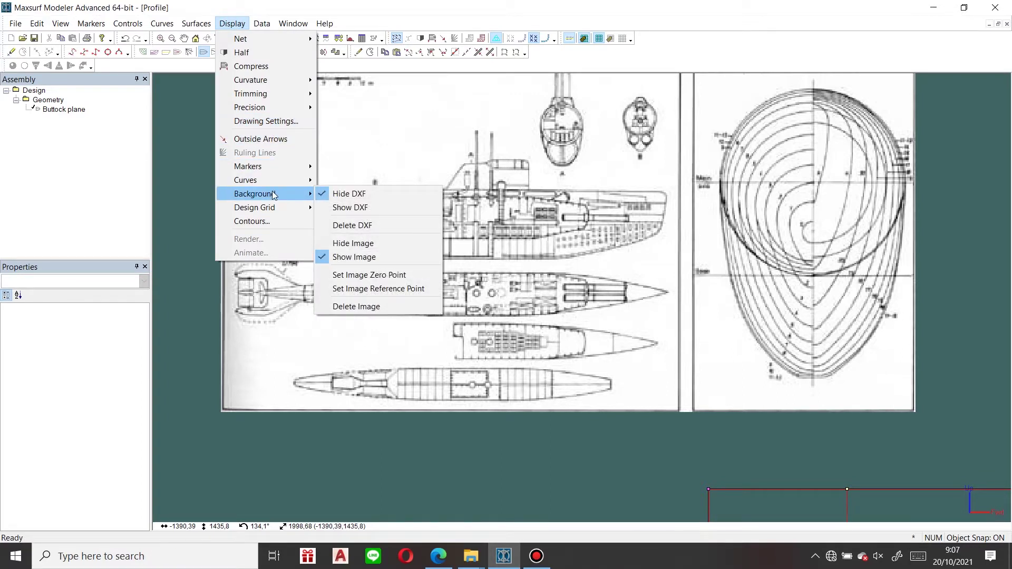
{"action": "left_click", "coordinate": [362, 275]}
{"action": "scroll", "coordinate": [261, 219], "scroll_direction": "up", "scroll_amount": 5}
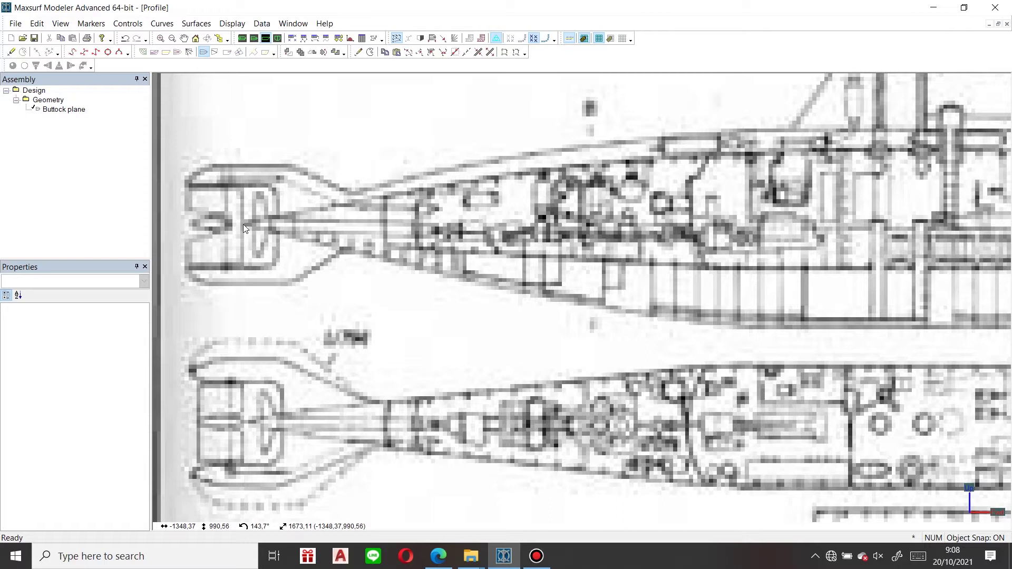
{"action": "left_click", "coordinate": [244, 227]}
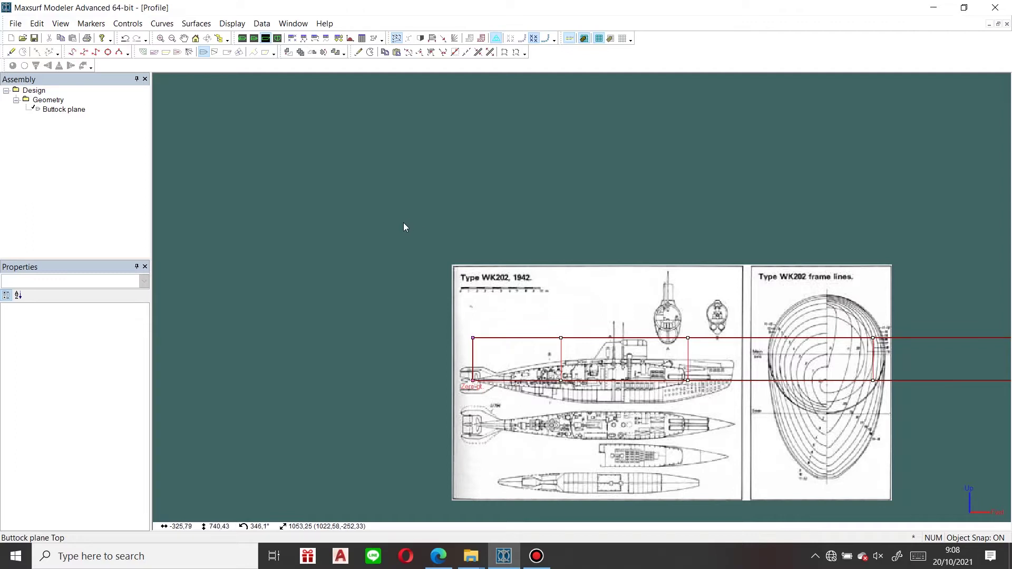
Set the image reference point at the upper bow end of the side view, 3500 cm longitudinally from the zero point
{"action": "left_click", "coordinate": [258, 24]}
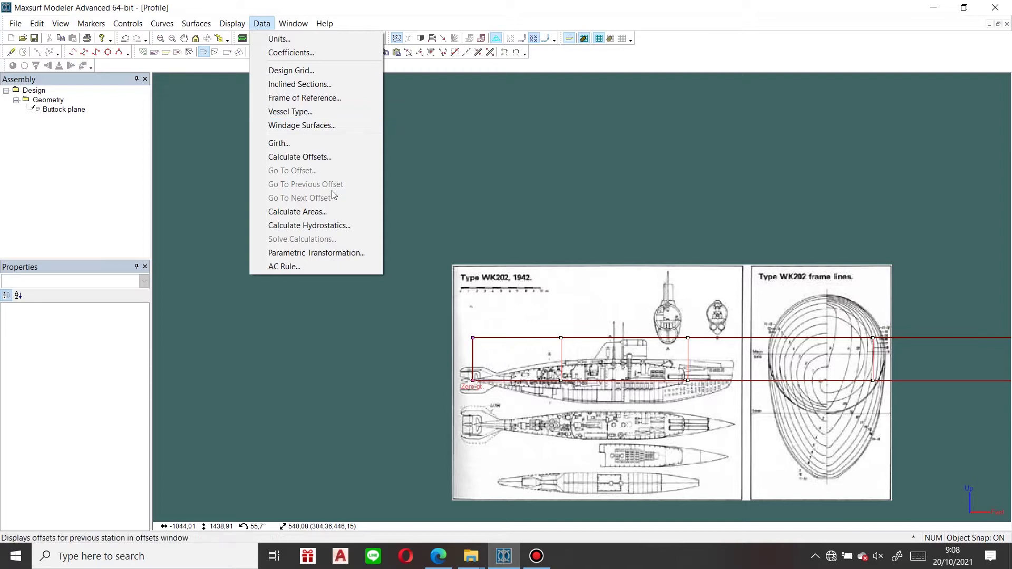
{"action": "mouse_move", "coordinate": [237, 21]}
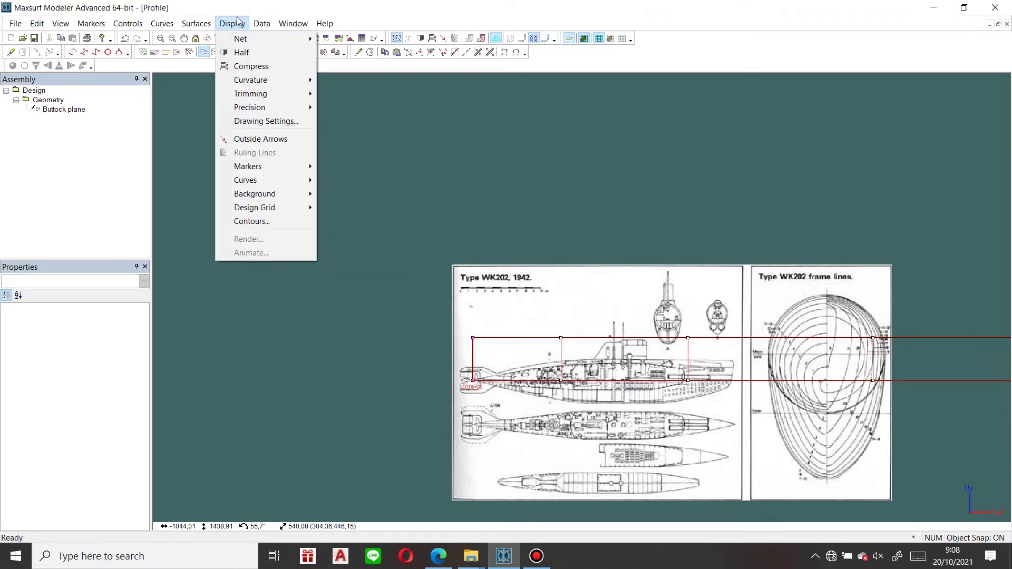
{"action": "mouse_move", "coordinate": [257, 194]}
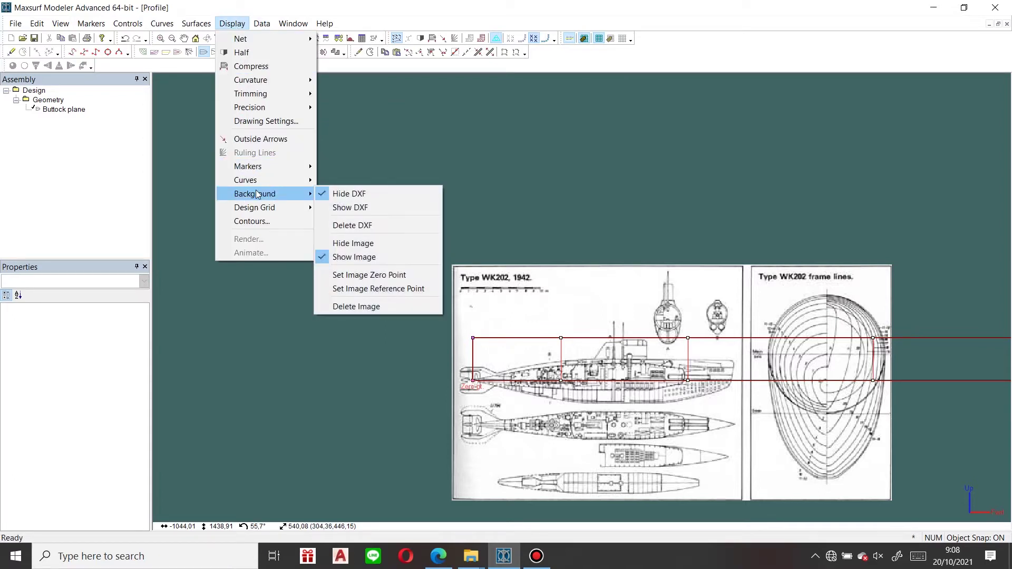
{"action": "left_click", "coordinate": [409, 289]}
{"action": "scroll", "coordinate": [728, 377], "scroll_direction": "up", "scroll_amount": 3}
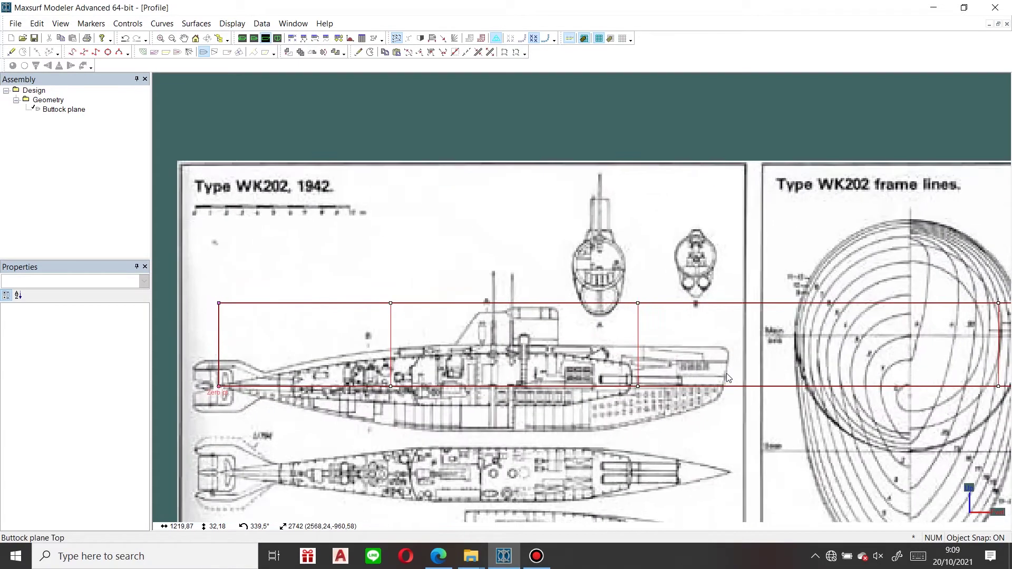
{"action": "scroll", "coordinate": [727, 375], "scroll_direction": "up", "scroll_amount": 1}
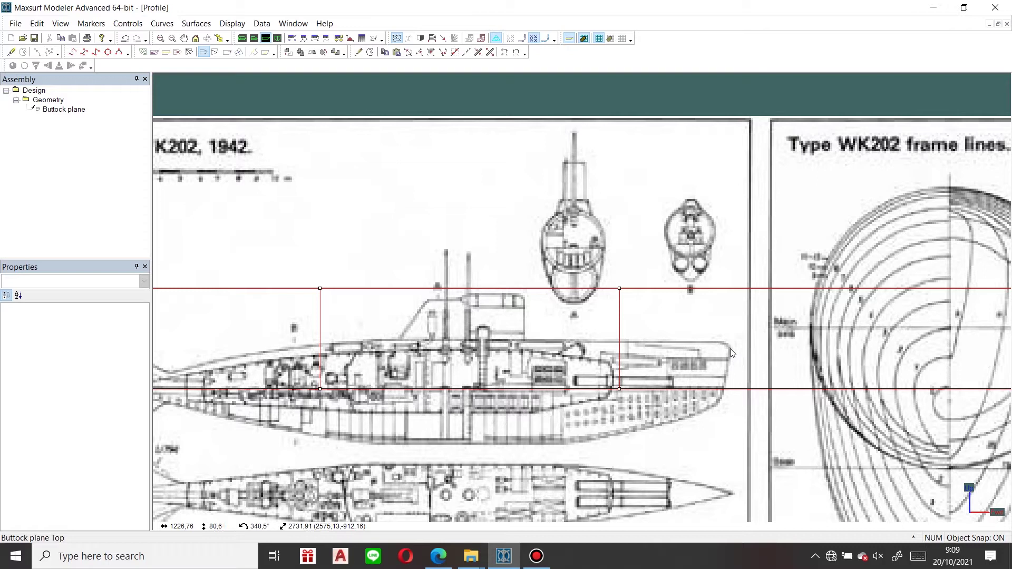
{"action": "left_click", "coordinate": [729, 349]}
{"action": "type", "text": "3500"}
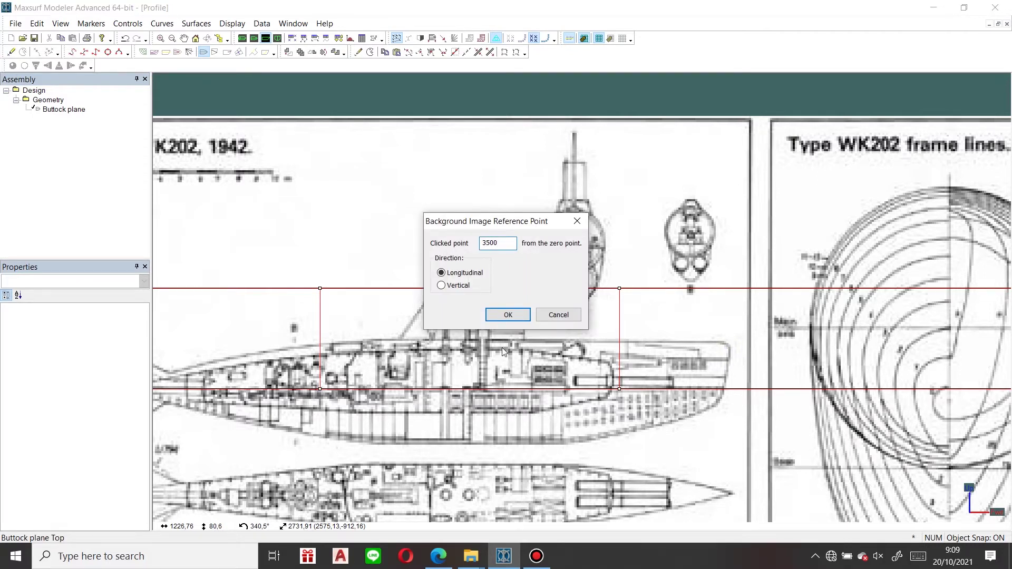
{"action": "left_click", "coordinate": [503, 316]}
{"action": "scroll", "coordinate": [264, 356], "scroll_direction": "down", "scroll_amount": 10}
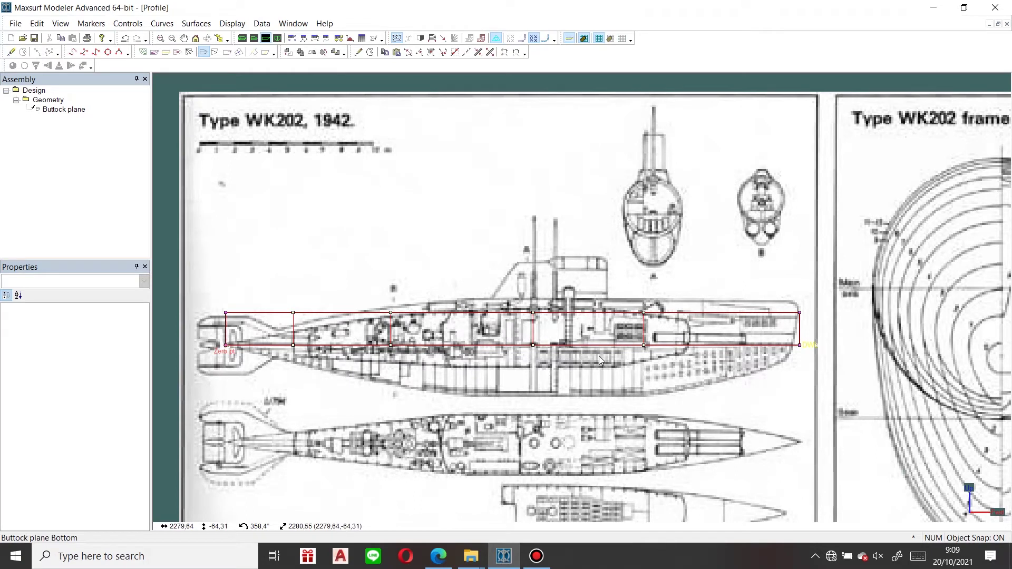
Import the drawing 041376c58762d2df941f1763fb814815 from the Kapal folder as an image background in the Body Plan view
{"action": "left_click", "coordinate": [278, 38]}
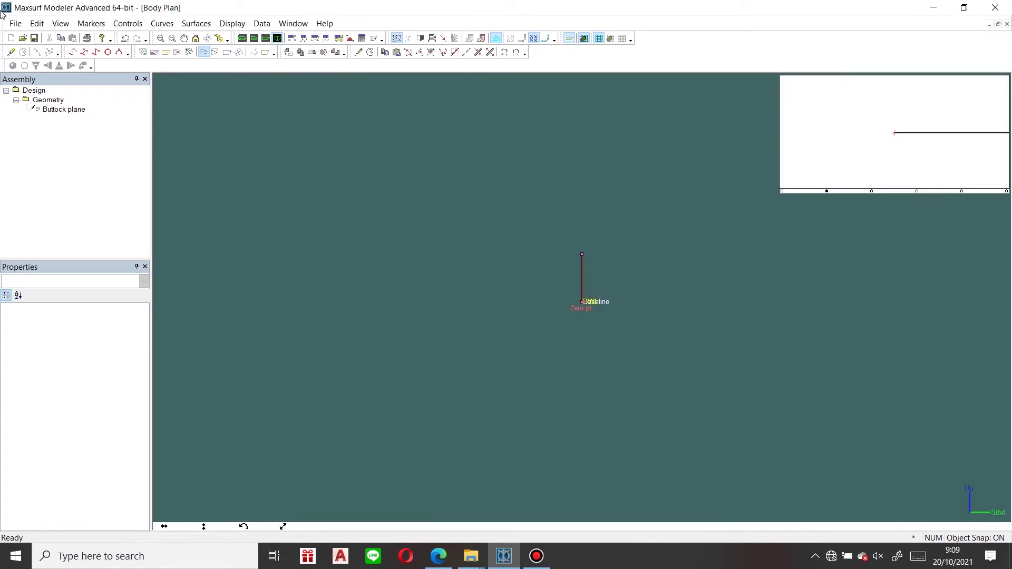
{"action": "left_click", "coordinate": [16, 23]}
{"action": "mouse_move", "coordinate": [110, 130]}
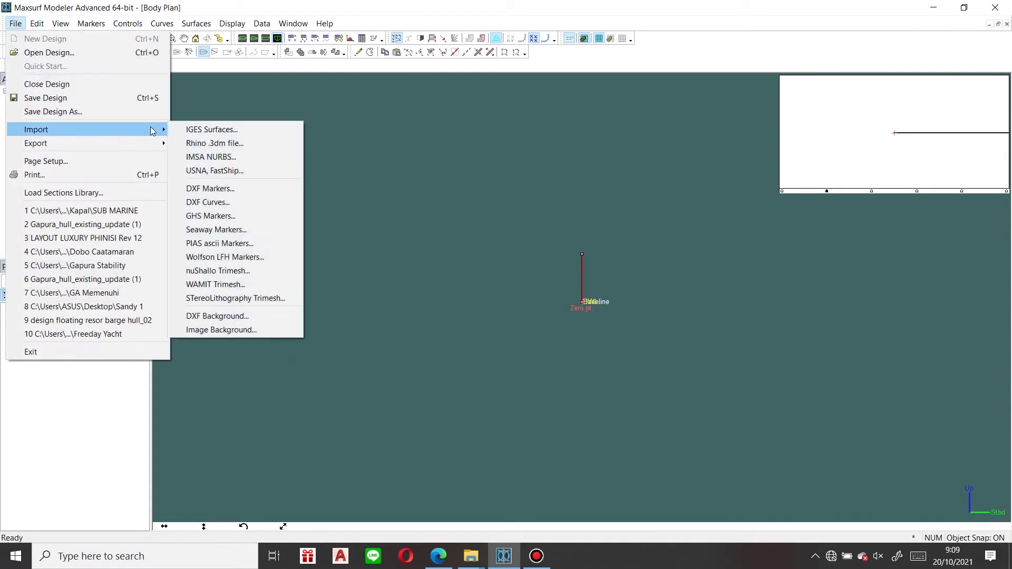
{"action": "left_click", "coordinate": [238, 330]}
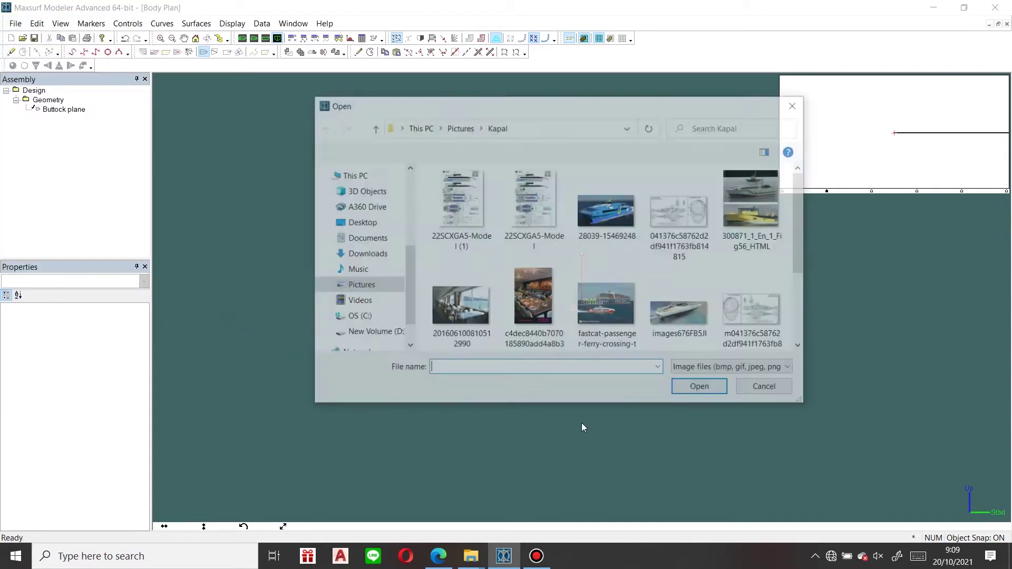
{"action": "left_click", "coordinate": [674, 213]}
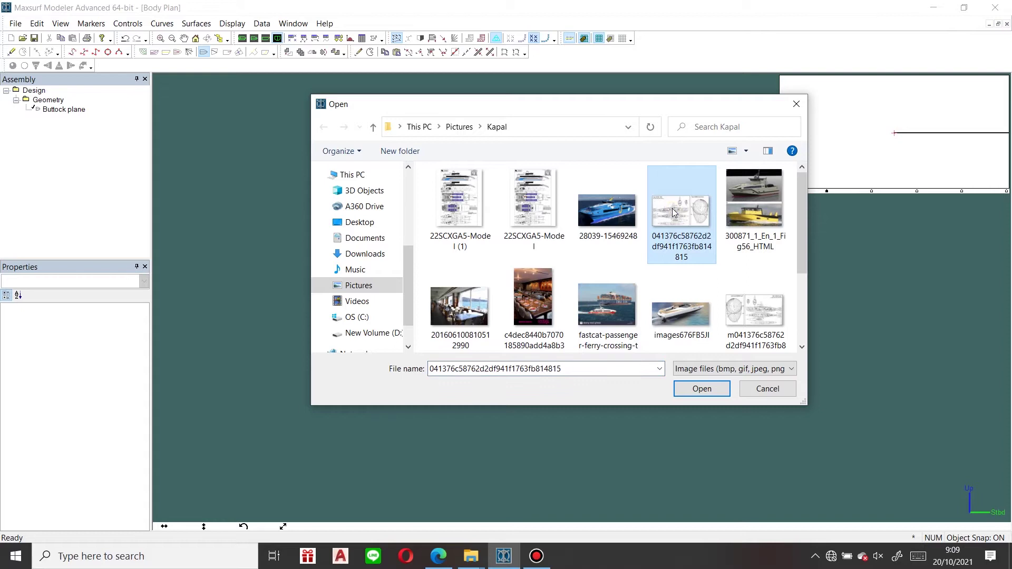
{"action": "double_click", "coordinate": [672, 210]}
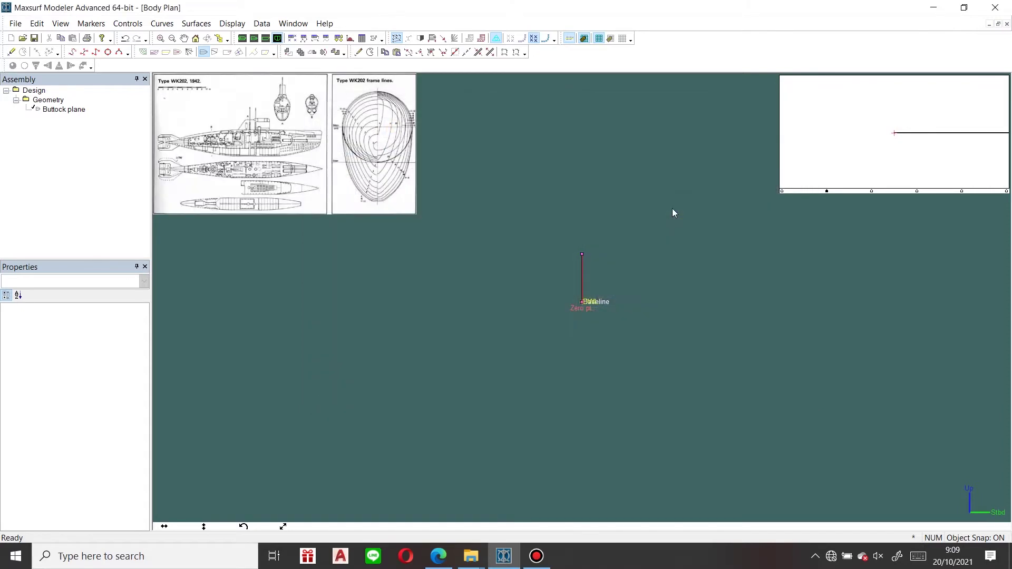
{"action": "middle_click_drag", "start_coordinate": [262, 109], "coordinate": [491, 239]}
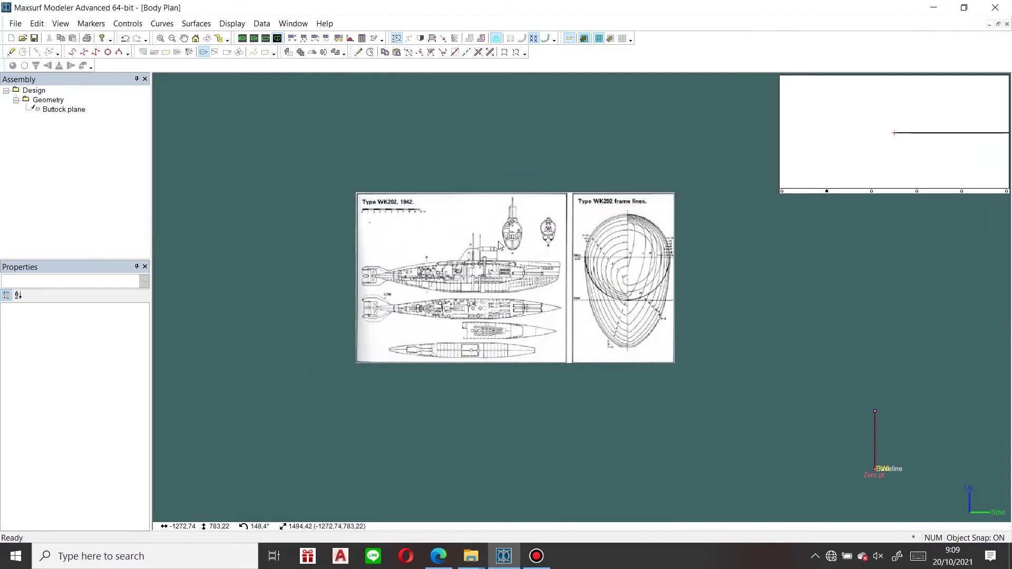
{"action": "scroll", "coordinate": [491, 239], "scroll_direction": "up", "scroll_amount": 3}
{"action": "scroll", "coordinate": [491, 242], "scroll_direction": "down", "scroll_amount": 4}
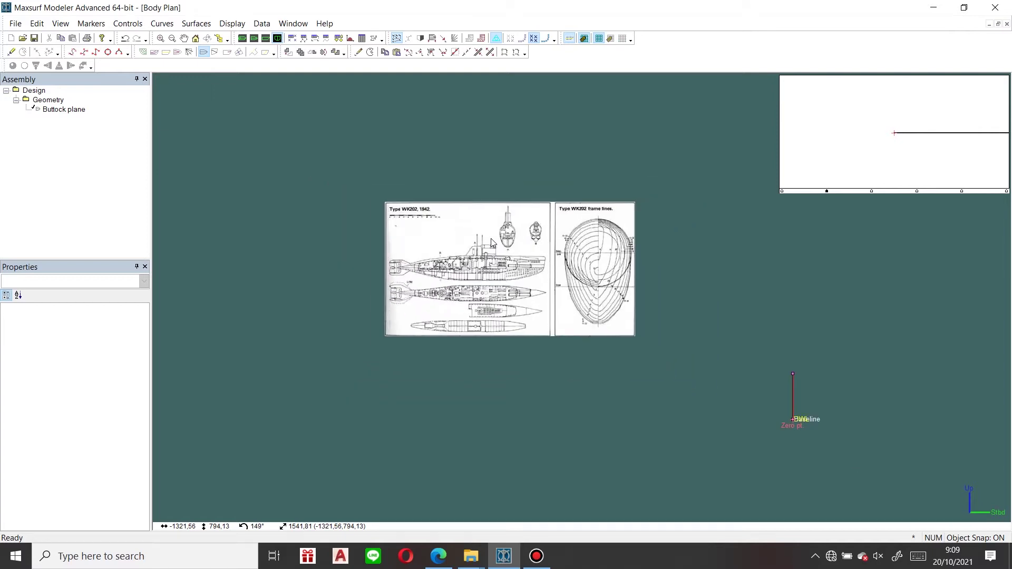
{"action": "middle_click_drag", "start_coordinate": [751, 292], "coordinate": [719, 272]}
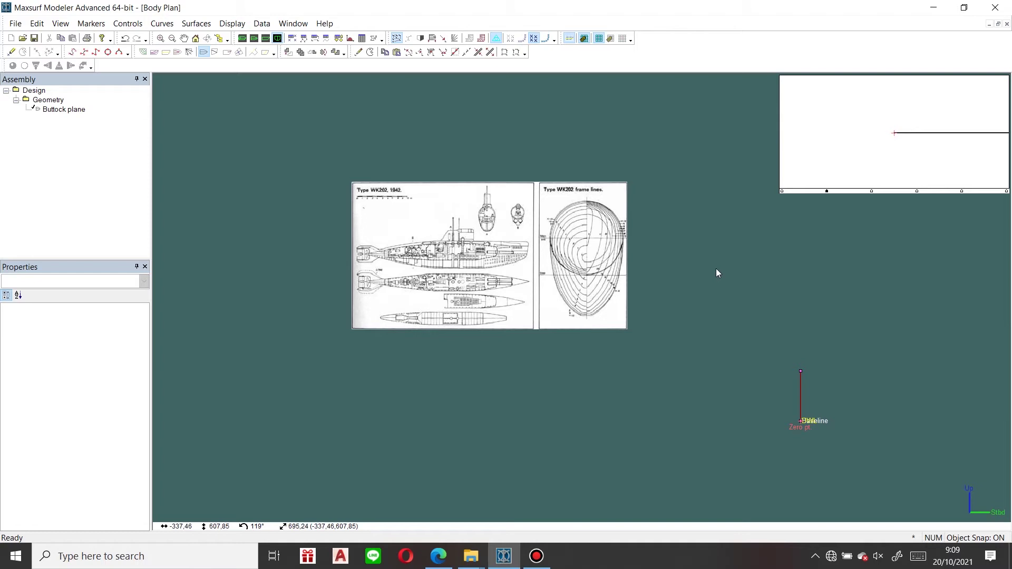
In the Profile view, move the lower control point row down to the drawing's keel and the upper row up to the deck, about 576 cm apart
{"action": "left_click", "coordinate": [266, 41]}
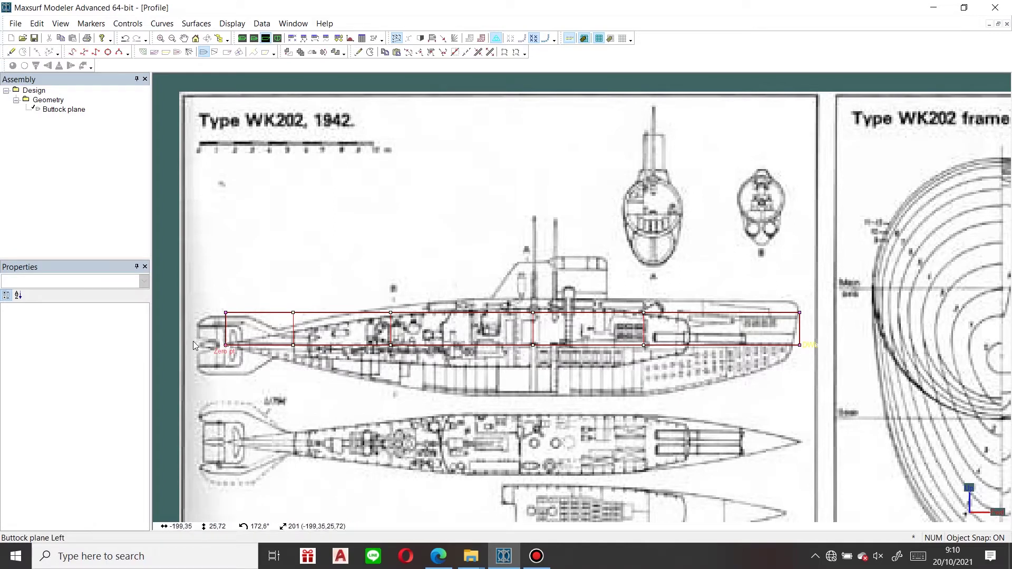
{"action": "left_click_drag", "start_coordinate": [195, 340], "coordinate": [849, 442]}
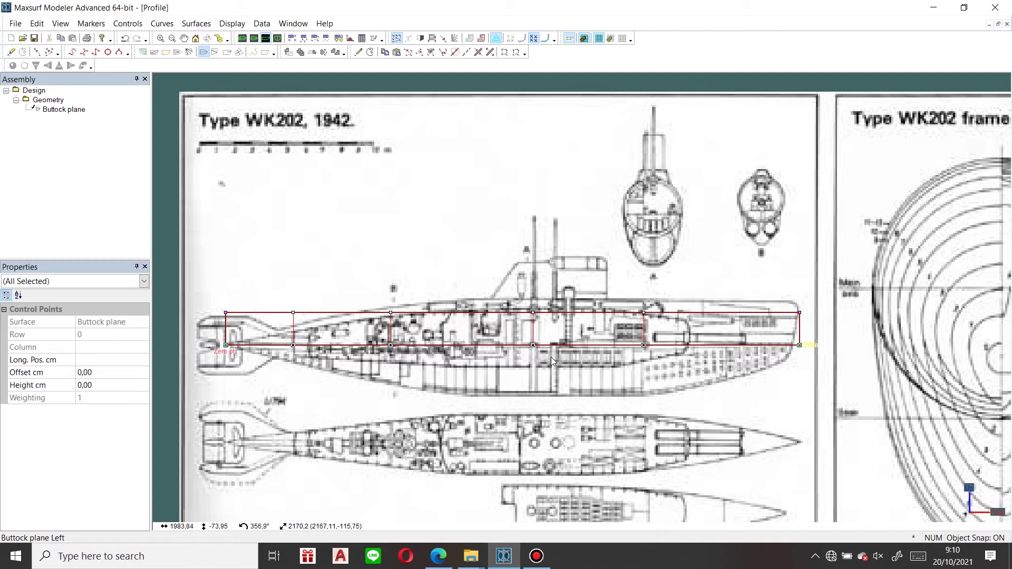
{"action": "left_click_drag", "start_coordinate": [533, 346], "coordinate": [538, 399]}
{"action": "left_click_drag", "start_coordinate": [215, 290], "coordinate": [841, 348]}
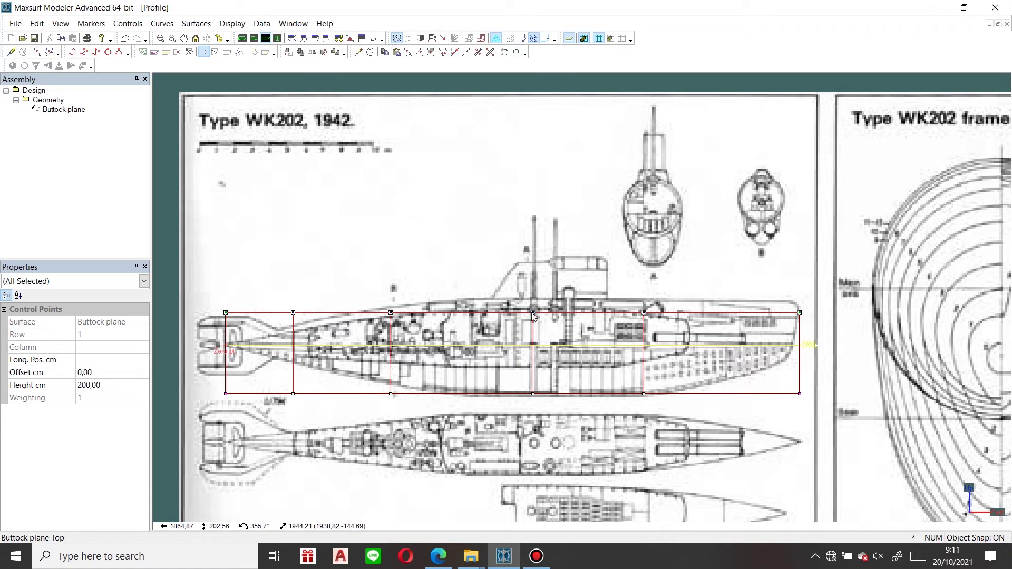
{"action": "left_click_drag", "start_coordinate": [533, 314], "coordinate": [537, 302]}
{"action": "left_click", "coordinate": [835, 331]}
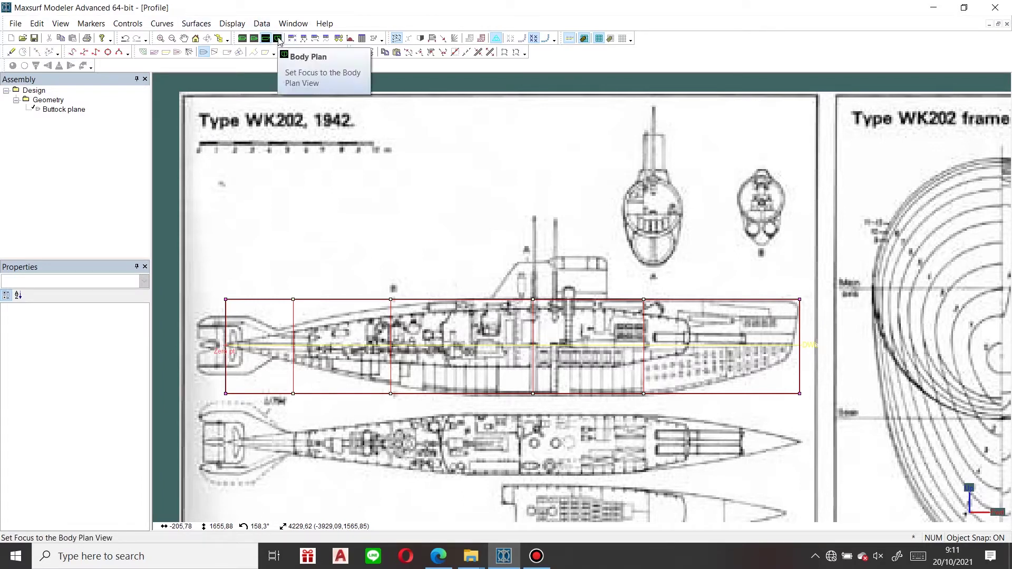
Check the buttock plane's length, beam and depth in the Size Surfaces dialog without resizing it
{"action": "left_click", "coordinate": [193, 27]}
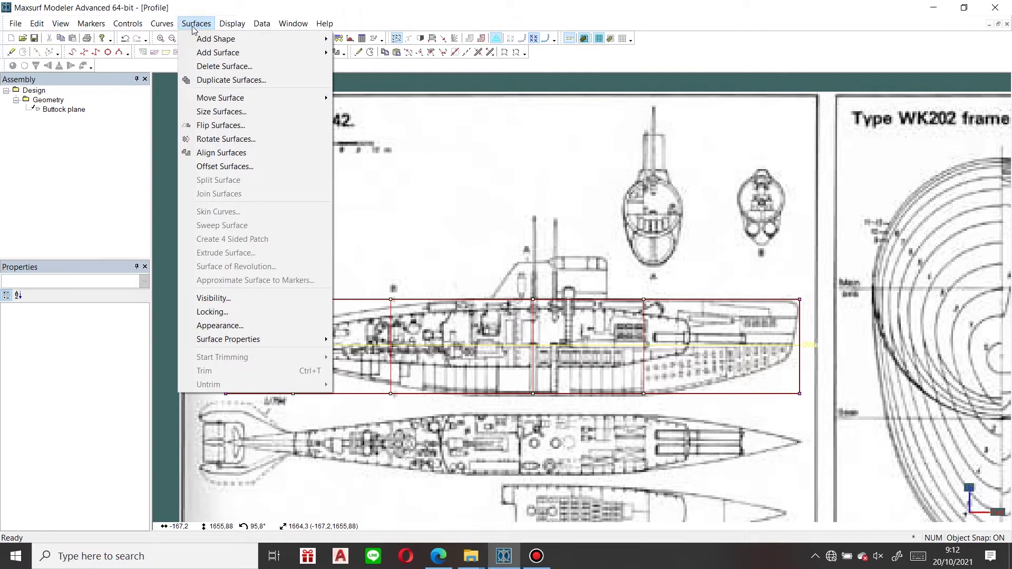
{"action": "left_click", "coordinate": [232, 112]}
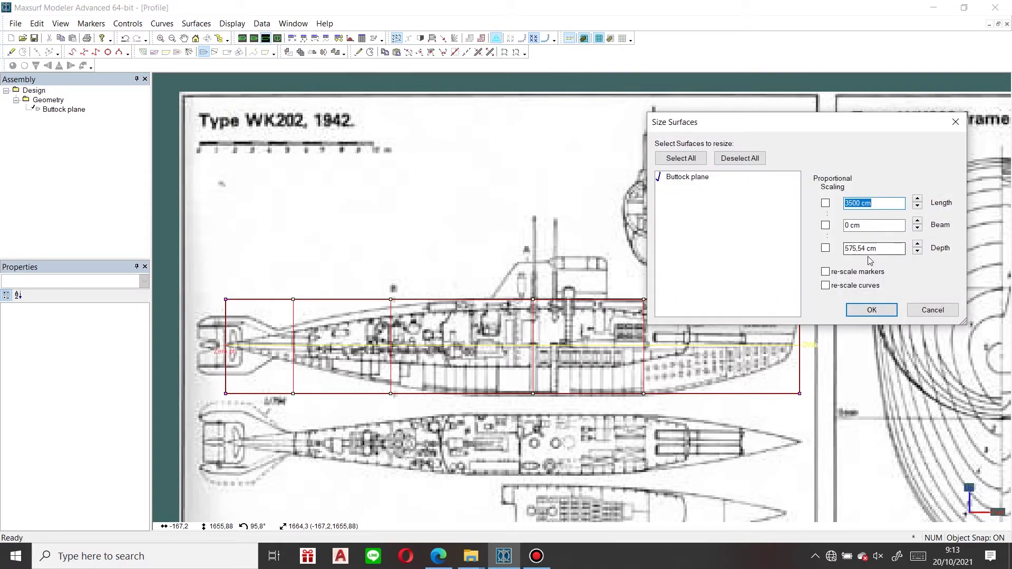
{"action": "left_click", "coordinate": [934, 312]}
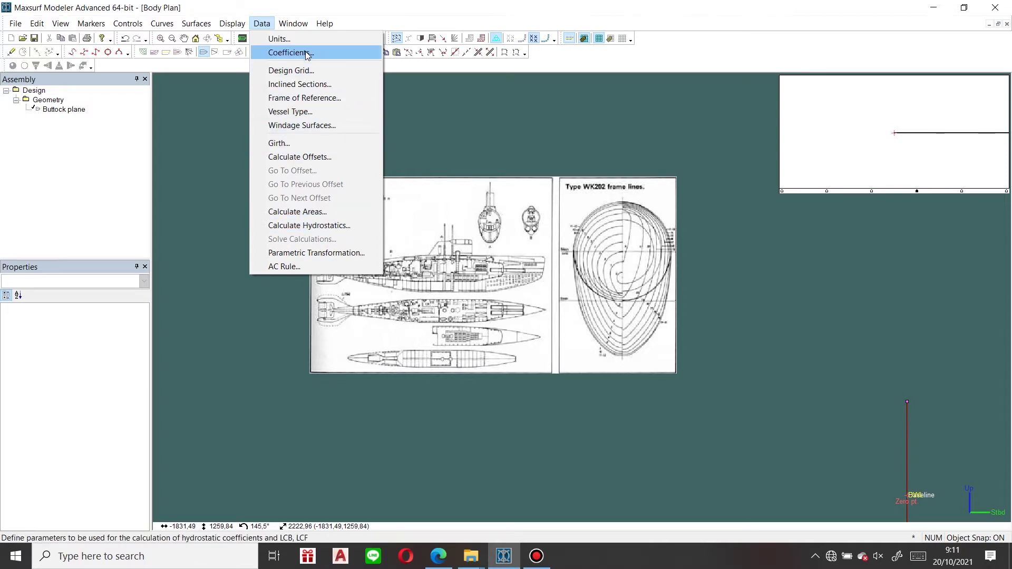
Set the background image's zero point on the centreline at the bottom of the WK202 frame lines in the Body Plan view
{"action": "mouse_move", "coordinate": [232, 24]}
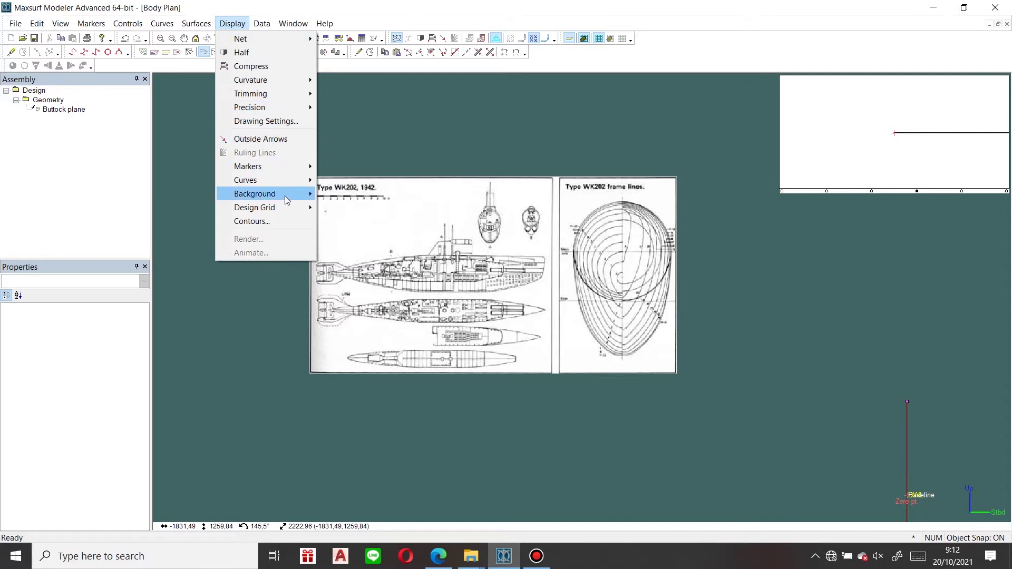
{"action": "mouse_move", "coordinate": [285, 194]}
{"action": "left_click", "coordinate": [393, 275]}
{"action": "scroll", "coordinate": [606, 353], "scroll_direction": "up", "scroll_amount": 5}
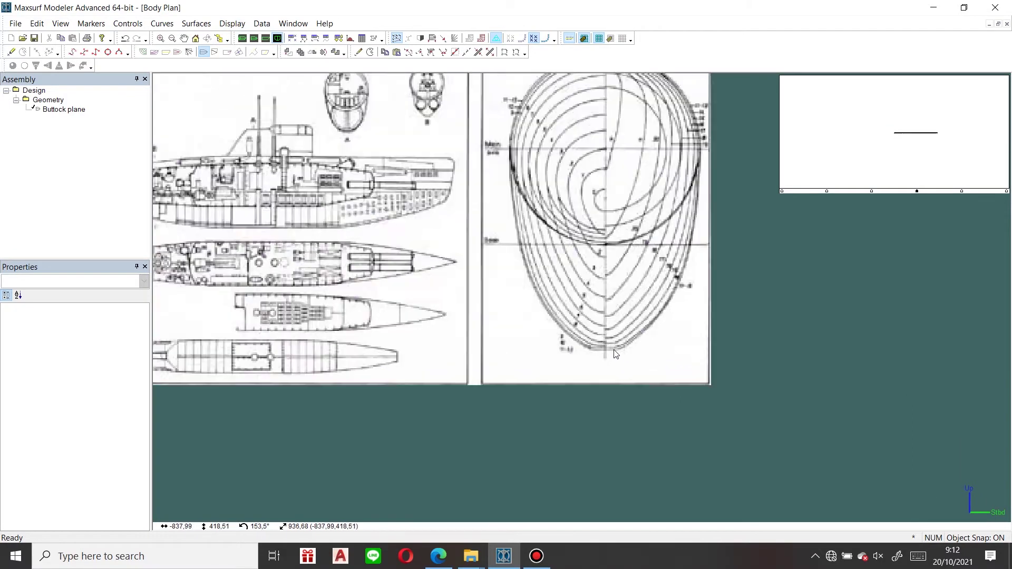
{"action": "left_click", "coordinate": [603, 350]}
{"action": "scroll", "coordinate": [603, 350], "scroll_direction": "down", "scroll_amount": 5}
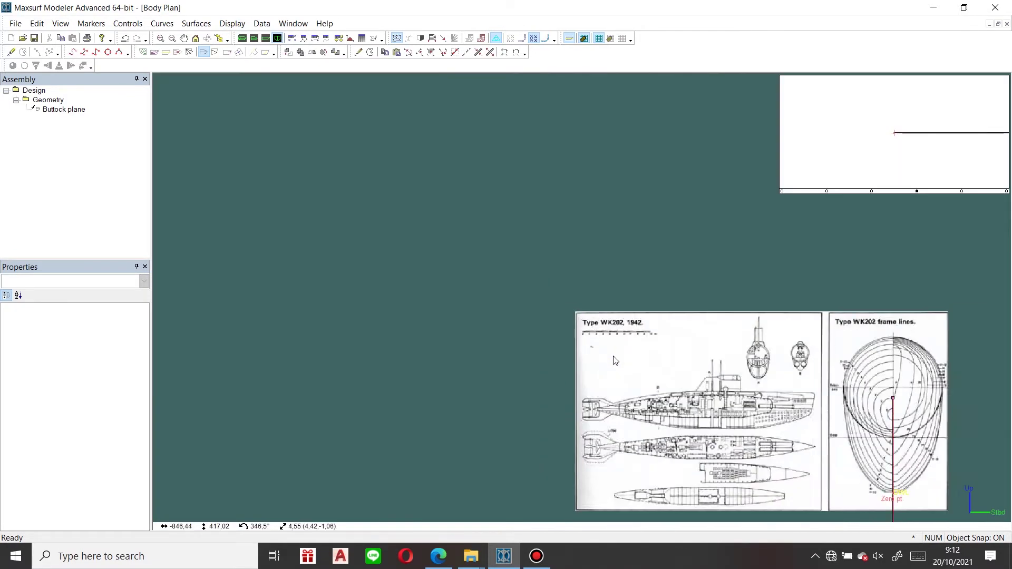
Set the image reference point at the top of the frame lines on the centreline, 575.54 cm vertically from the zero point
{"action": "left_click", "coordinate": [232, 23]}
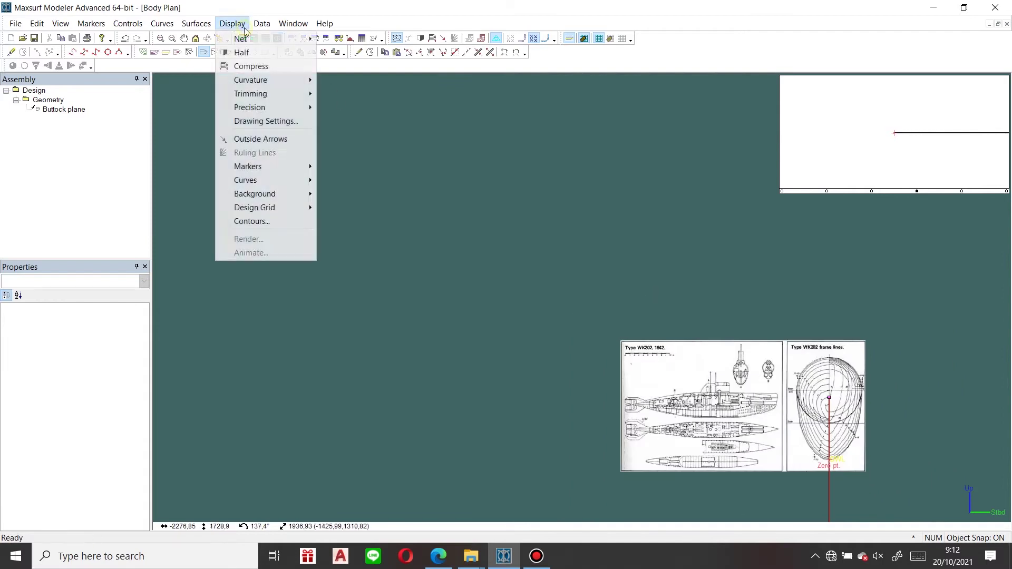
{"action": "mouse_move", "coordinate": [278, 193]}
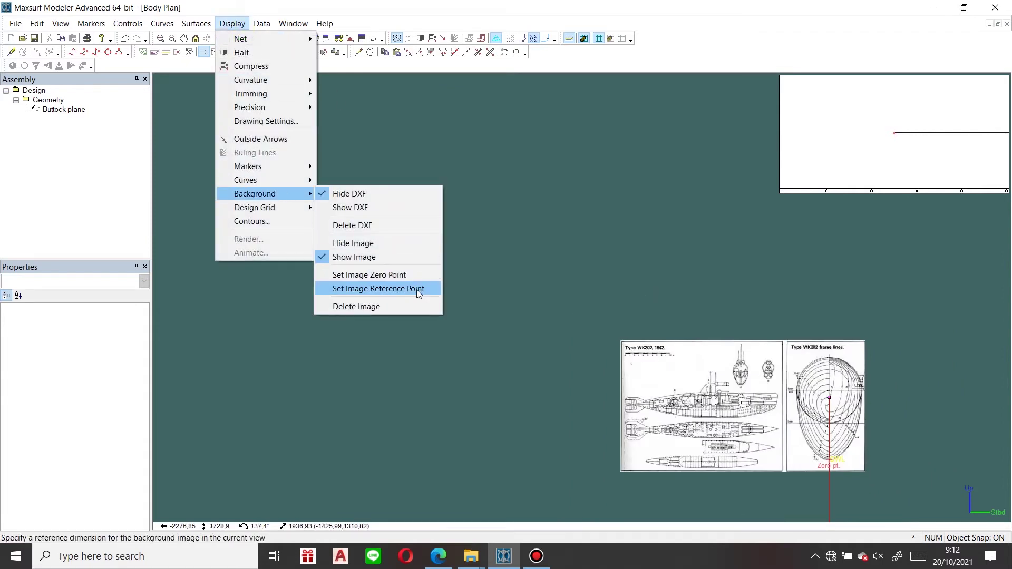
{"action": "left_click", "coordinate": [420, 287]}
{"action": "scroll", "coordinate": [888, 362], "scroll_direction": "up", "scroll_amount": 5}
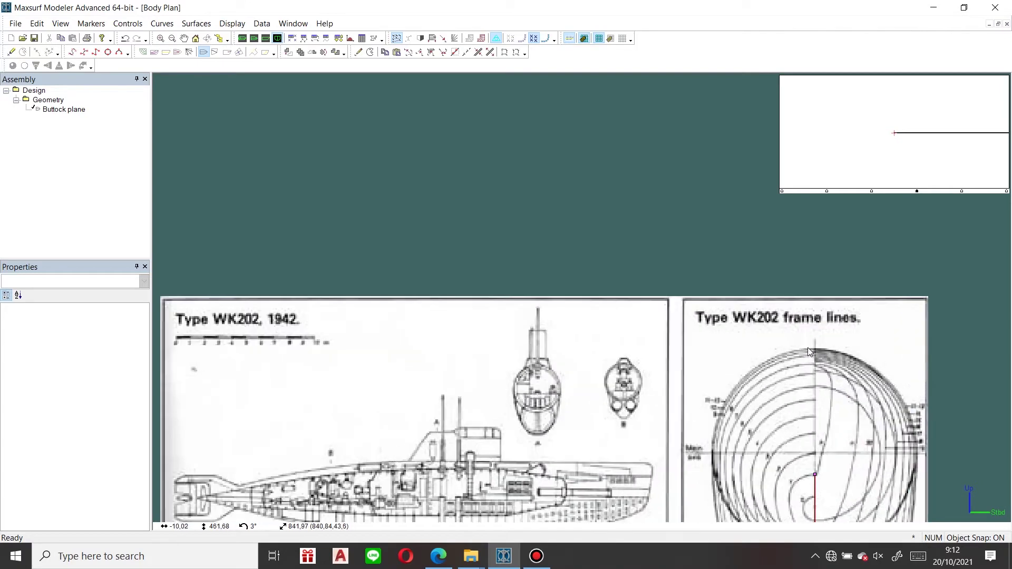
{"action": "left_click", "coordinate": [814, 349]}
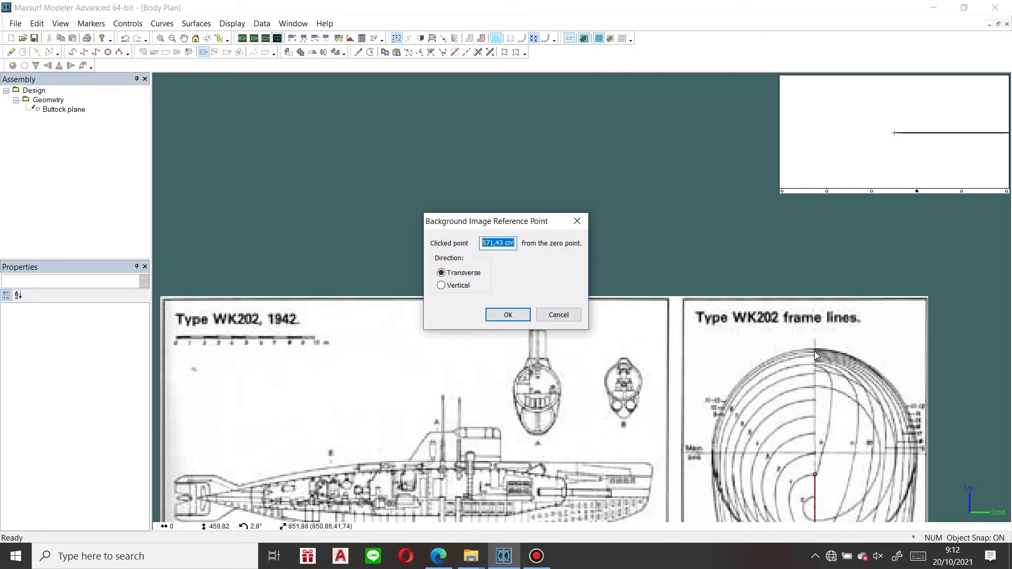
{"action": "type", "text": "575.54"}
{"action": "left_click", "coordinate": [441, 286]}
{"action": "left_click", "coordinate": [508, 315]}
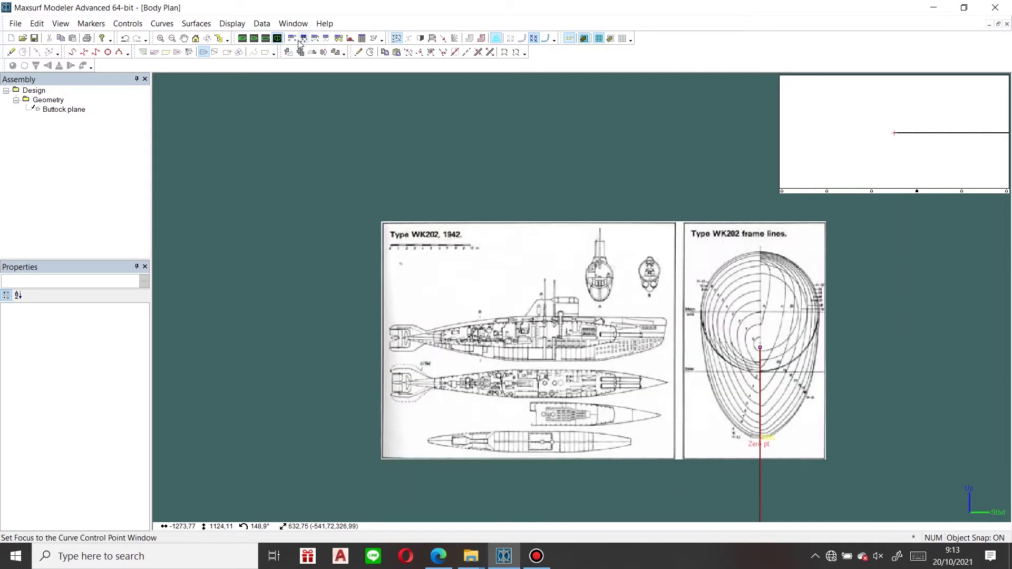
Compare the buttock plane's upper and lower control points with the top and bottom of the scaled frame lines
{"action": "scroll", "coordinate": [830, 428], "scroll_direction": "down", "scroll_amount": 2}
{"action": "middle_click_drag", "start_coordinate": [831, 428], "coordinate": [759, 365]}
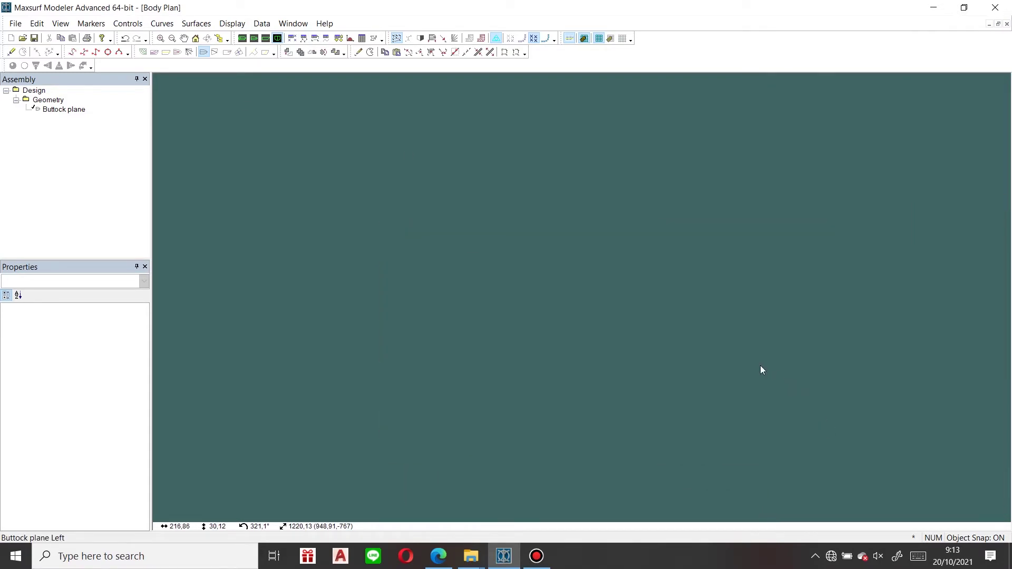
{"action": "scroll", "coordinate": [754, 310], "scroll_direction": "up", "scroll_amount": 2}
{"action": "scroll", "coordinate": [733, 364], "scroll_direction": "up", "scroll_amount": 1}
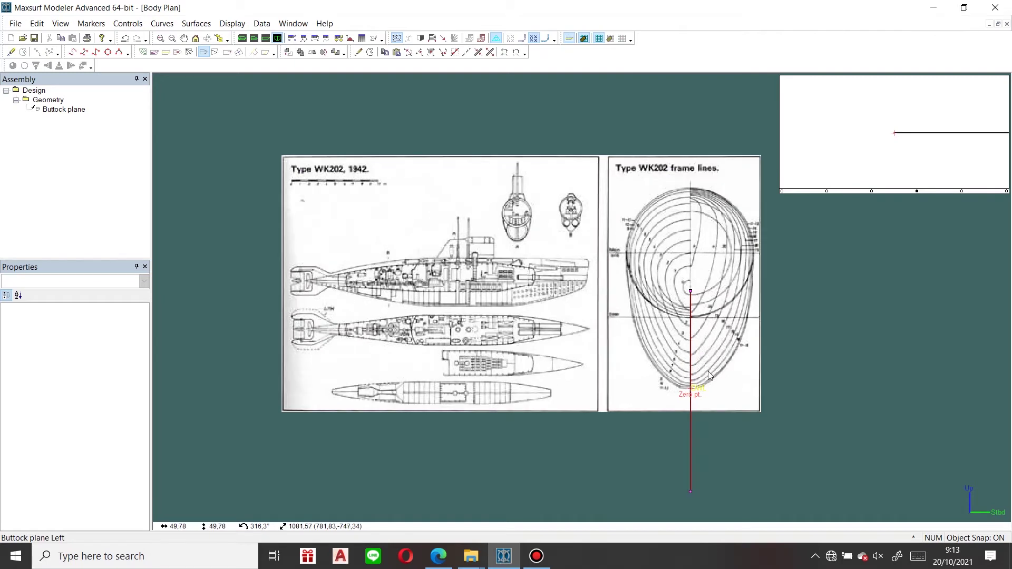
{"action": "left_click_drag", "start_coordinate": [662, 274], "coordinate": [720, 498]}
{"action": "left_click", "coordinate": [812, 353]}
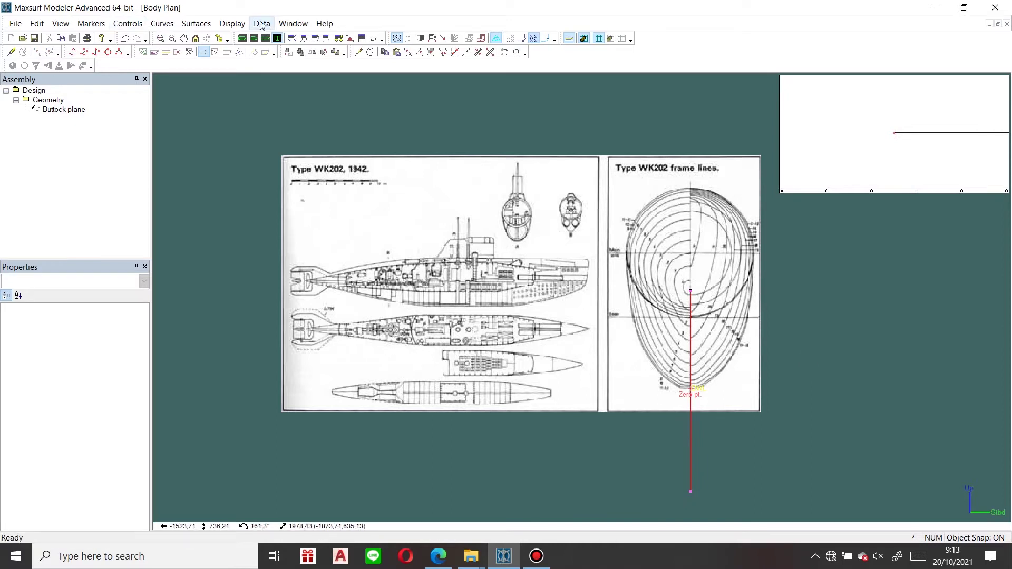
Move the image zero point to mid-height of the frame lines, at the upper control point, and check the frame lines against the buttock plane
{"action": "left_click", "coordinate": [233, 23]}
{"action": "mouse_move", "coordinate": [279, 194]}
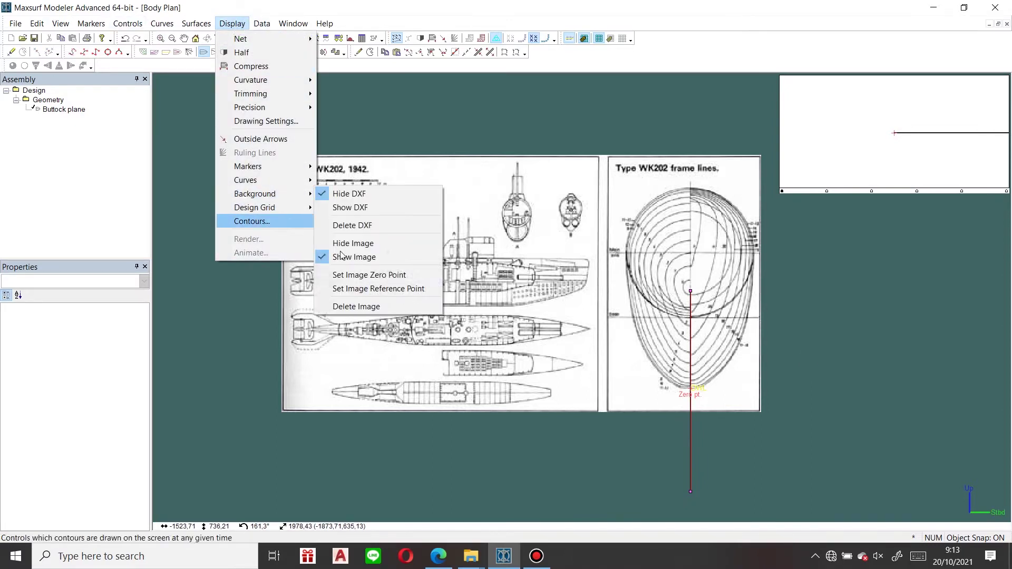
{"action": "left_click", "coordinate": [372, 275]}
{"action": "scroll", "coordinate": [696, 290], "scroll_direction": "up", "scroll_amount": 3}
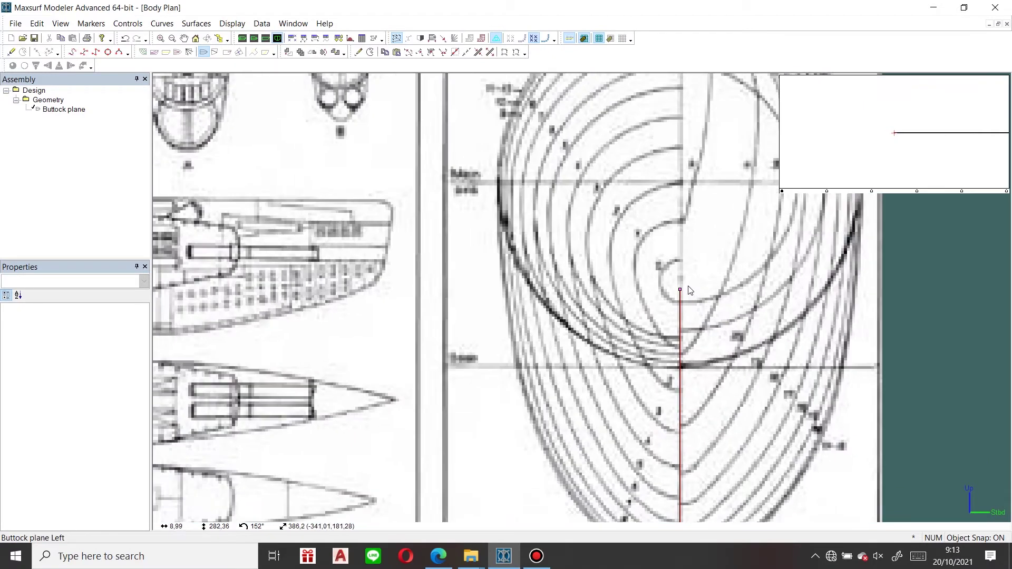
{"action": "scroll", "coordinate": [681, 277], "scroll_direction": "down", "scroll_amount": 5}
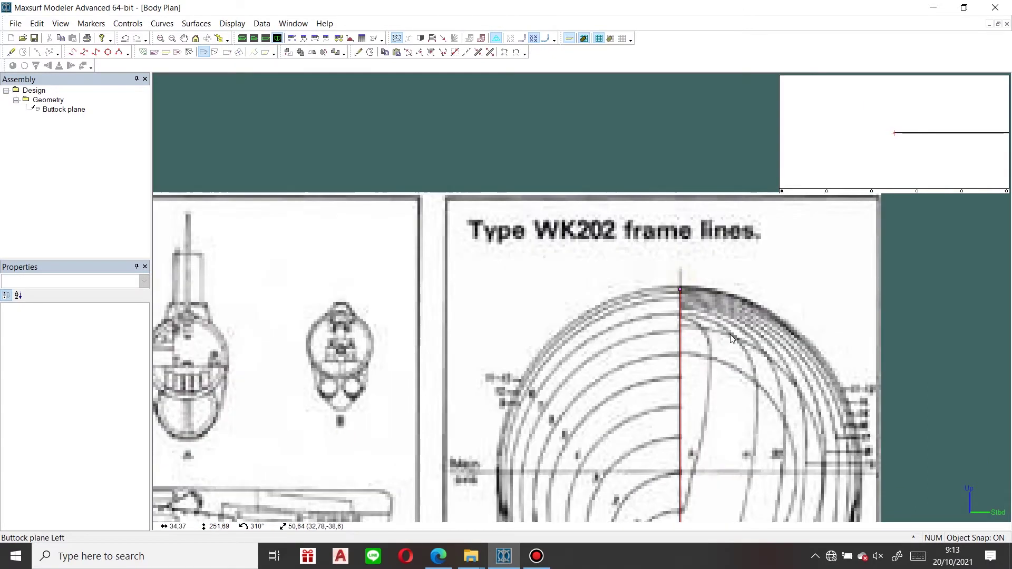
{"action": "scroll", "coordinate": [732, 472], "scroll_direction": "up", "scroll_amount": 4}
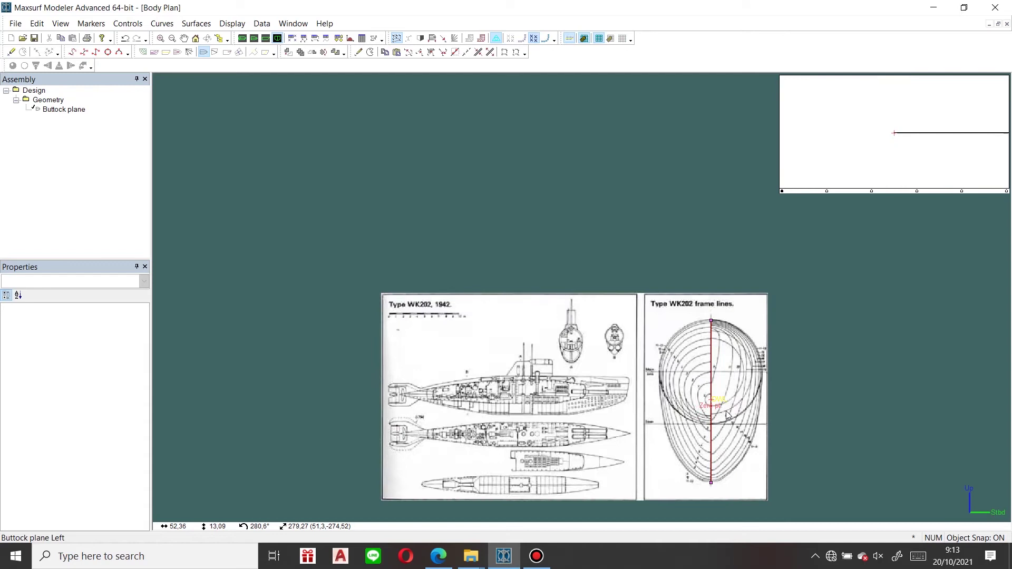
{"action": "scroll", "coordinate": [702, 519], "scroll_direction": "down", "scroll_amount": 2}
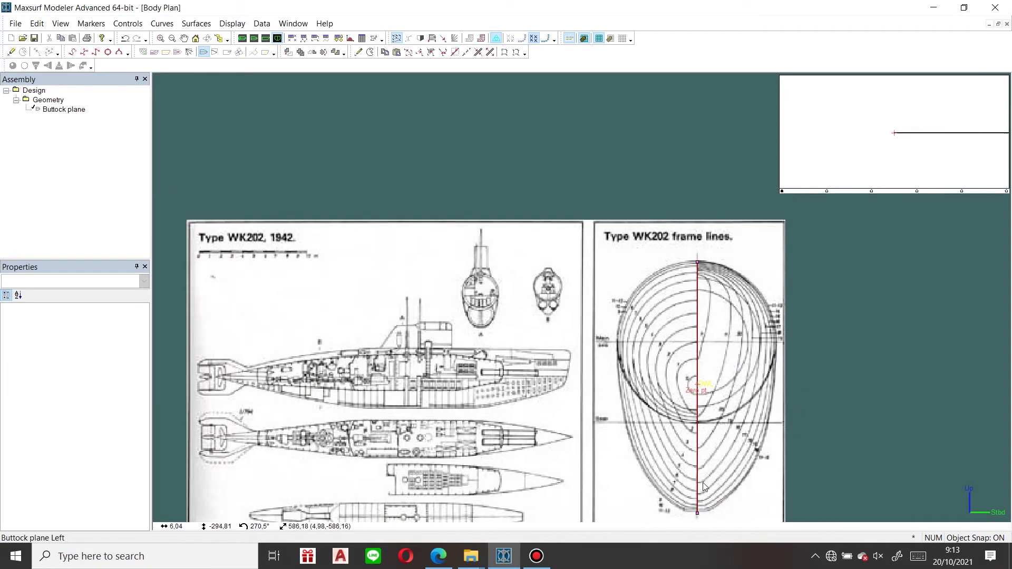
{"action": "left_click_drag", "start_coordinate": [667, 233], "coordinate": [731, 528]}
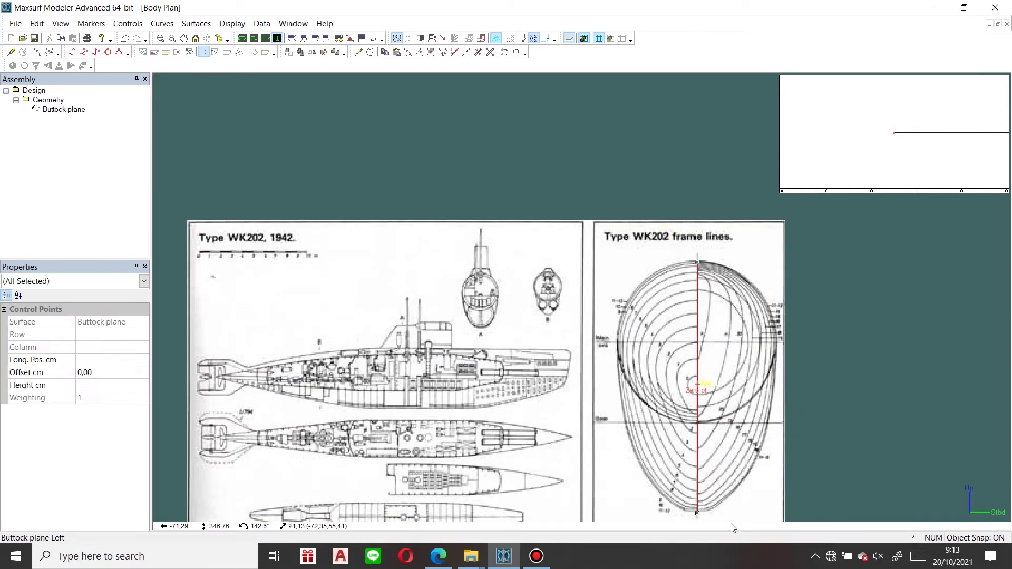
{"action": "left_click", "coordinate": [872, 391]}
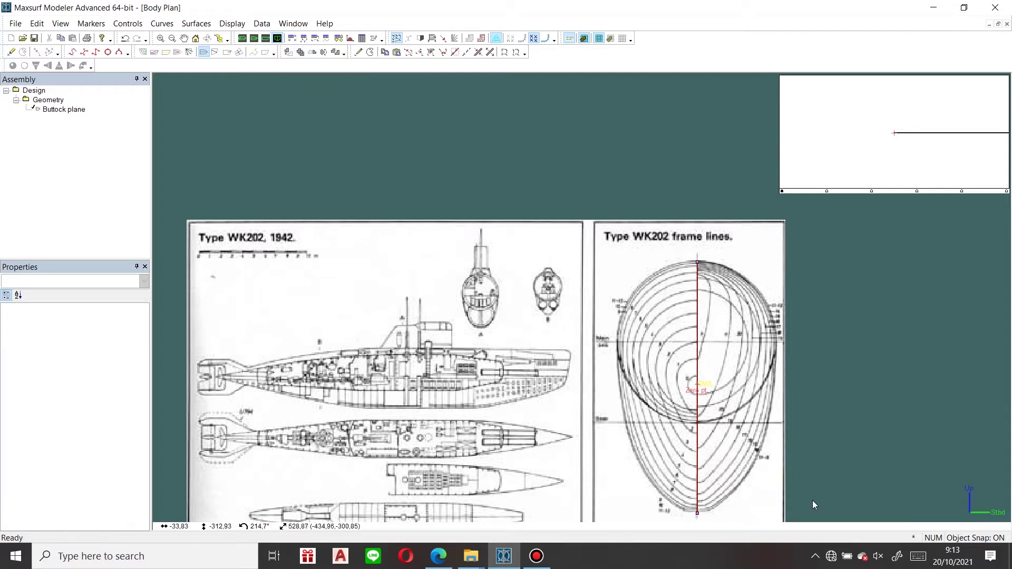
Add two control point rows to the lower half of the buttock plane, at heights of about -240 cm and -87 cm
{"action": "scroll", "coordinate": [790, 372], "scroll_direction": "down", "scroll_amount": 1}
{"action": "middle_click_drag", "start_coordinate": [790, 373], "coordinate": [713, 295]}
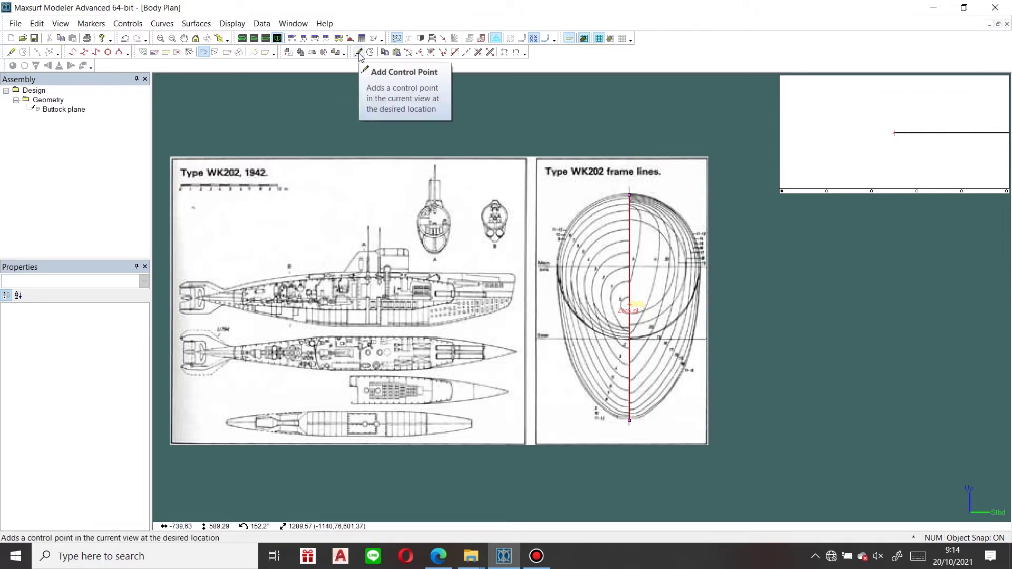
{"action": "left_click", "coordinate": [128, 24]}
{"action": "left_click", "coordinate": [138, 39]}
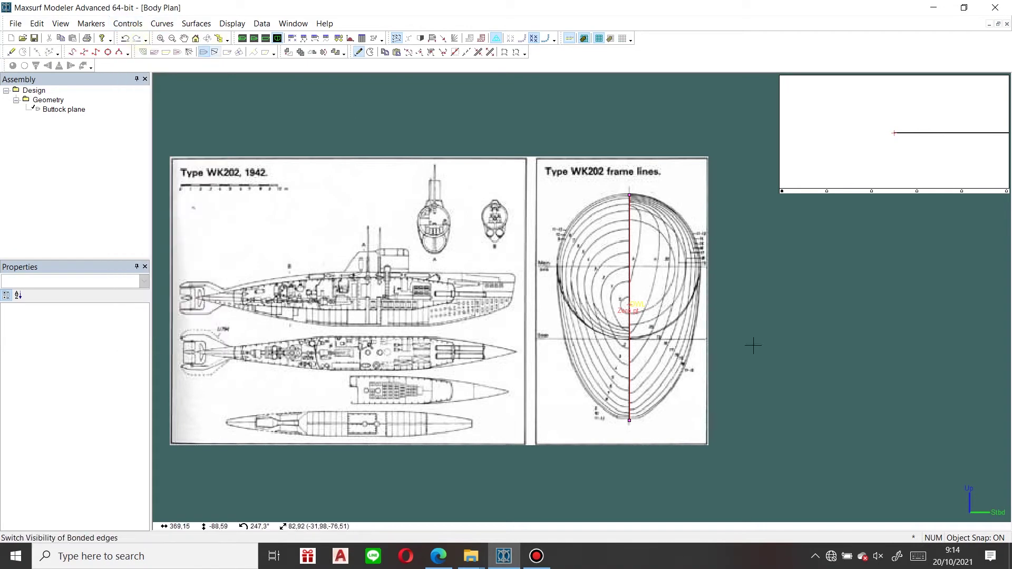
{"action": "left_click", "coordinate": [605, 399]}
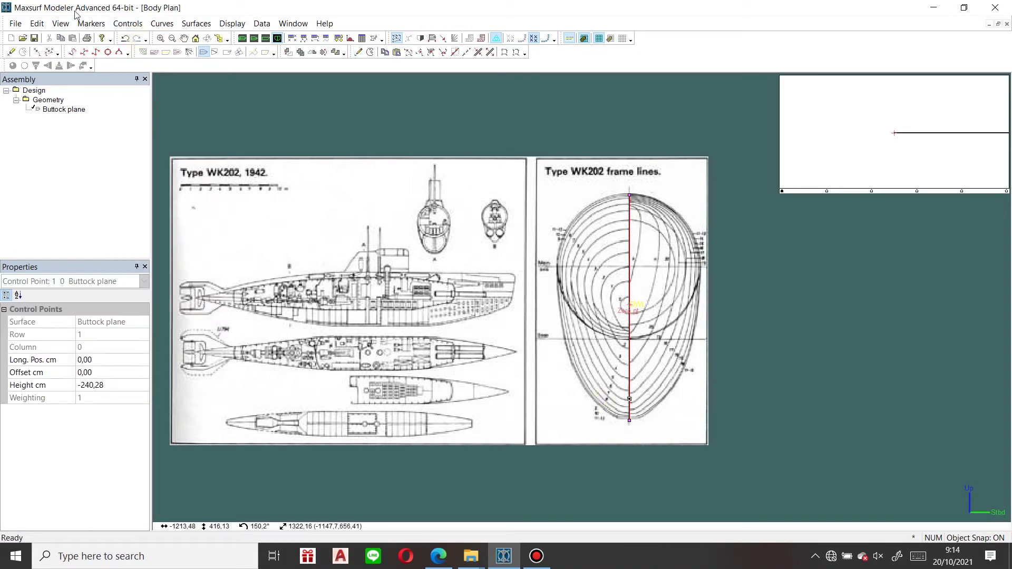
{"action": "left_click", "coordinate": [126, 24]}
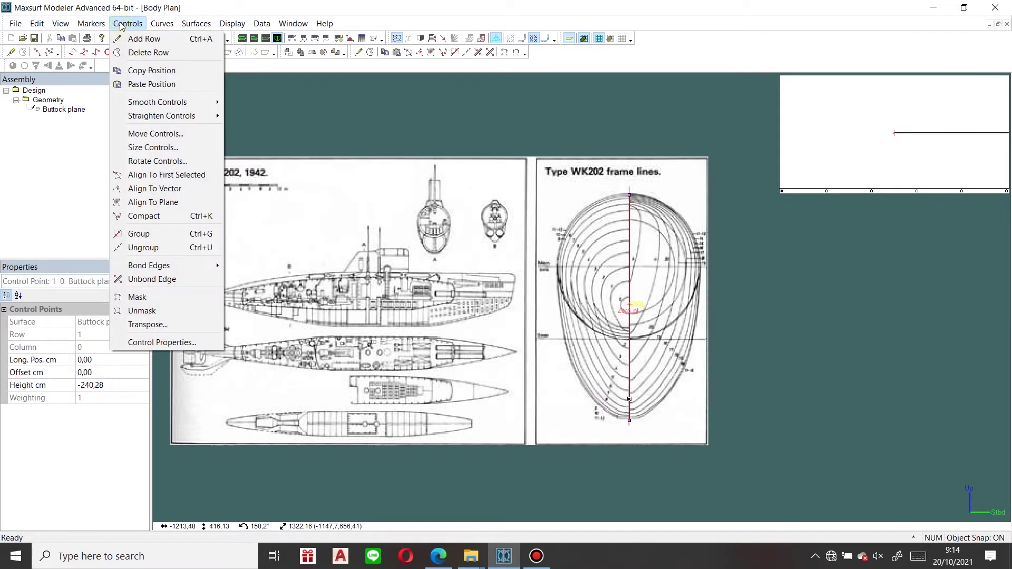
{"action": "left_click", "coordinate": [158, 40]}
{"action": "left_click", "coordinate": [611, 339]}
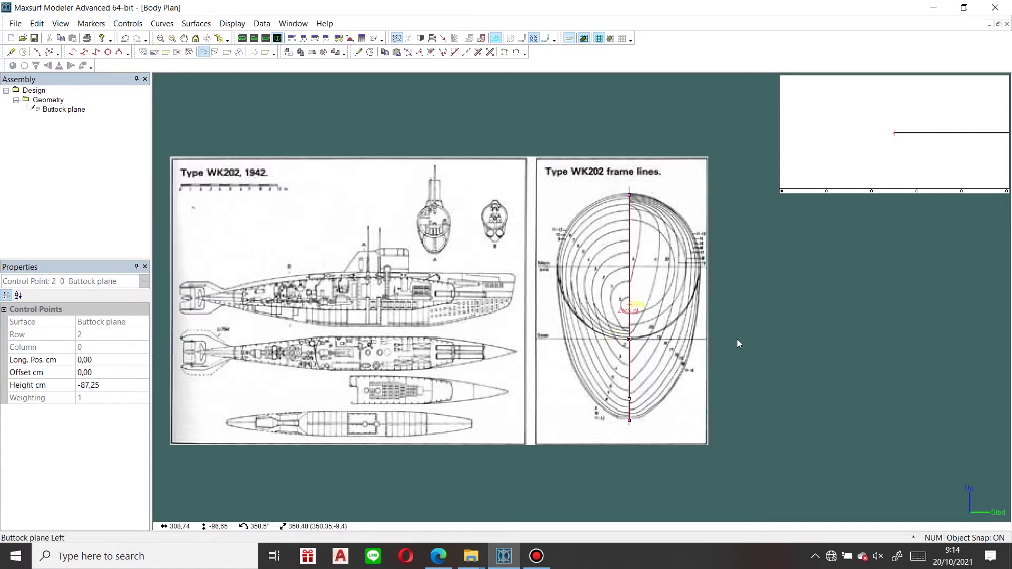
Add two more control point rows to the upper half of the buttock plane, at heights of about 71 cm and 213 cm
{"action": "left_click", "coordinate": [127, 23]}
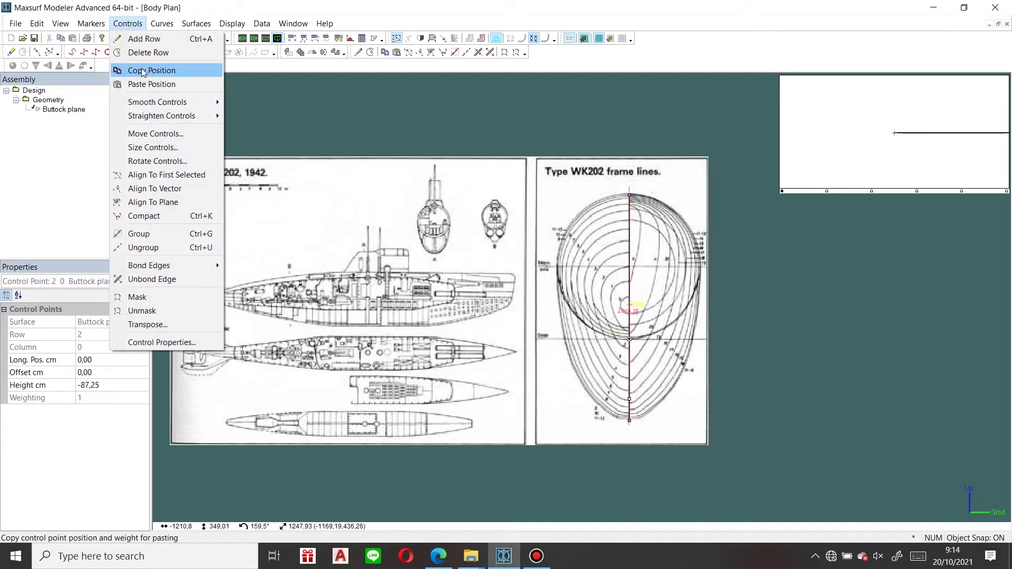
{"action": "left_click", "coordinate": [158, 40]}
{"action": "left_click", "coordinate": [611, 278]}
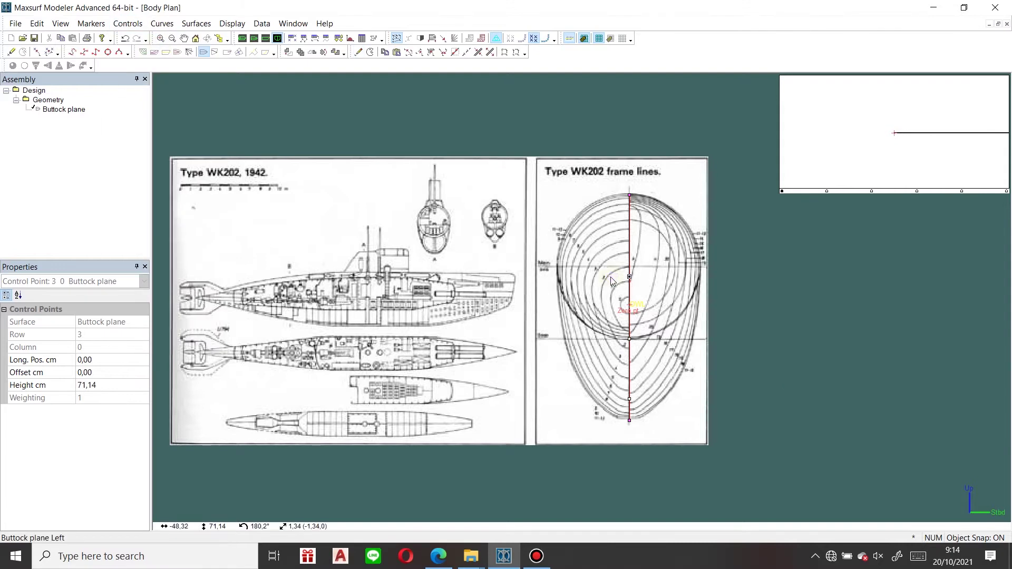
{"action": "left_click", "coordinate": [127, 24]}
{"action": "left_click", "coordinate": [142, 40]}
{"action": "left_click", "coordinate": [586, 222]}
Move the two lowest added rows out to the outer frame line near the keel, at offsets of about 30 cm and 92 cm
{"action": "scroll", "coordinate": [627, 211], "scroll_direction": "up", "scroll_amount": 3}
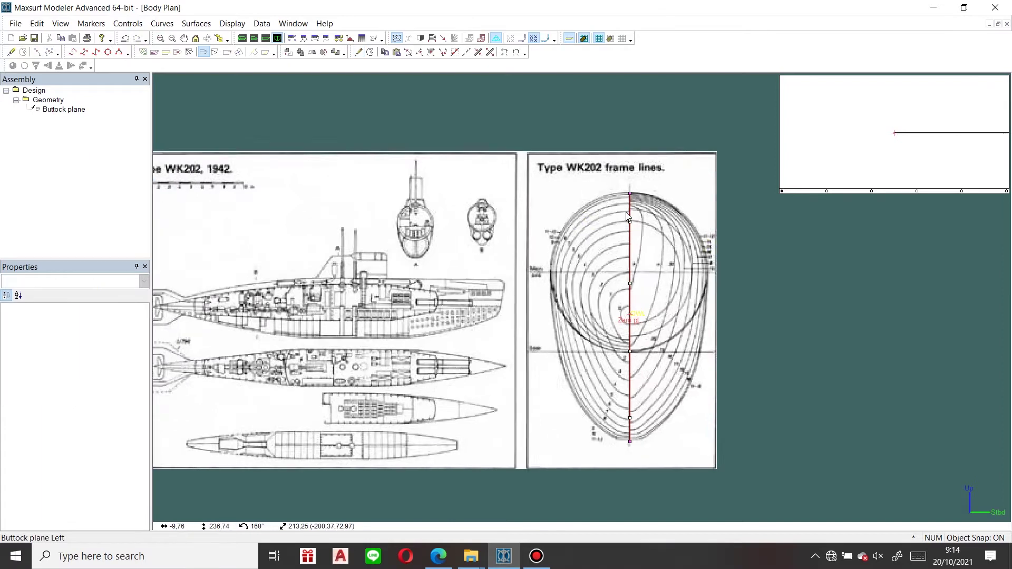
{"action": "middle_click_drag", "start_coordinate": [691, 468], "coordinate": [663, 402]}
{"action": "scroll", "coordinate": [593, 407], "scroll_direction": "up", "scroll_amount": 2}
{"action": "scroll", "coordinate": [592, 407], "scroll_direction": "up", "scroll_amount": 1}
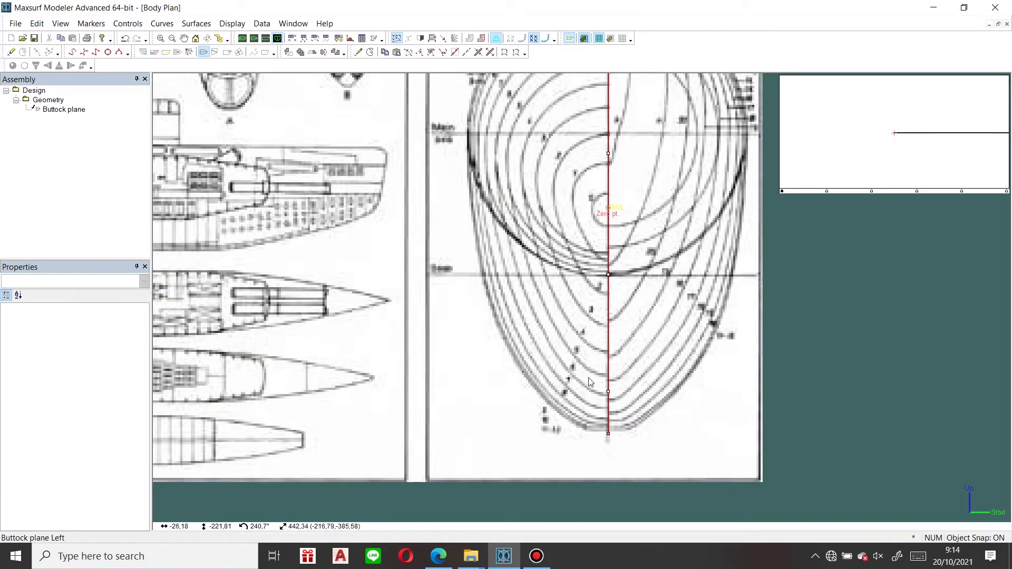
{"action": "left_click", "coordinate": [608, 393]}
{"action": "left_click_drag", "start_coordinate": [609, 394], "coordinate": [632, 427]}
{"action": "left_click", "coordinate": [674, 420]}
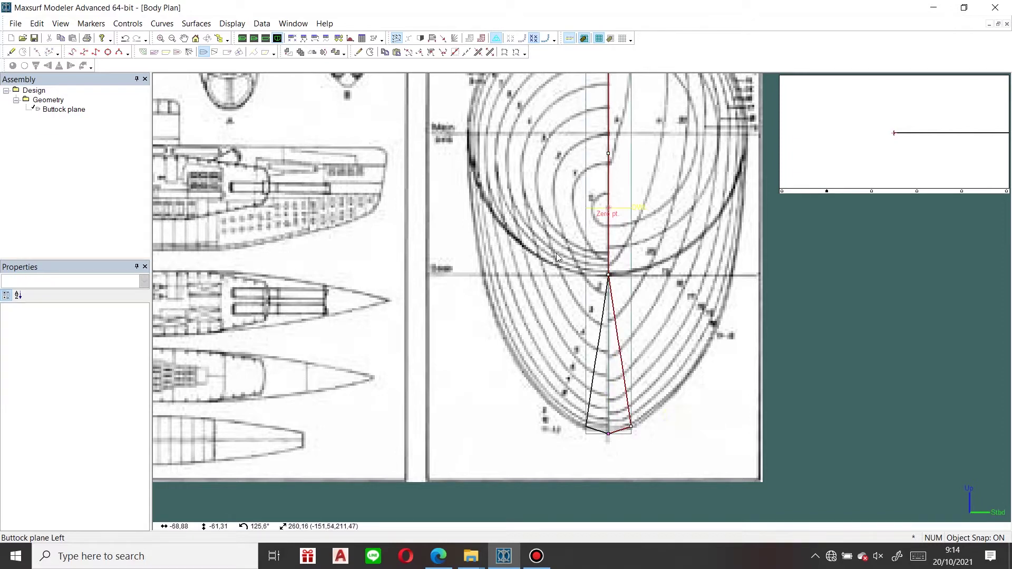
{"action": "left_click", "coordinate": [608, 275]}
{"action": "left_click_drag", "start_coordinate": [609, 276], "coordinate": [680, 392]}
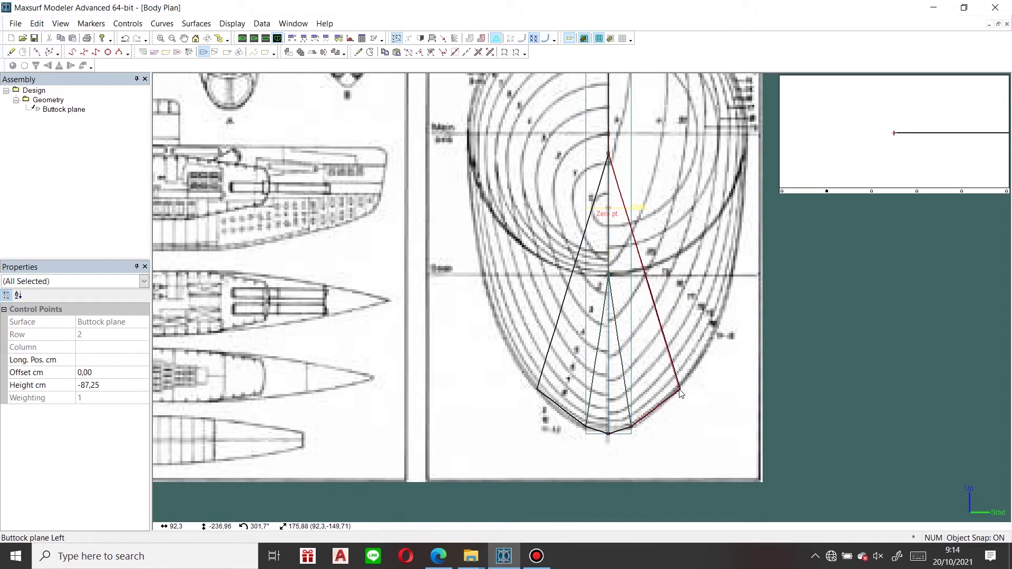
Fine-tune the first row above the keel, moving it slightly outward and up along the outer frame line
{"action": "scroll", "coordinate": [648, 425], "scroll_direction": "up", "scroll_amount": 2}
{"action": "left_click", "coordinate": [627, 427]}
{"action": "left_click", "coordinate": [631, 426]}
{"action": "left_click", "coordinate": [606, 409]}
{"action": "left_click", "coordinate": [627, 425]}
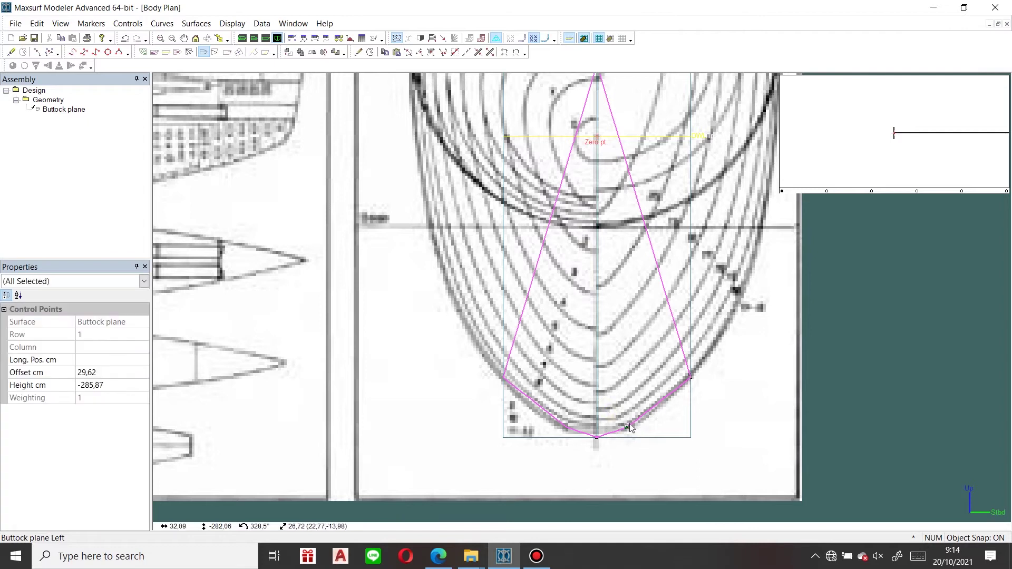
{"action": "left_click_drag", "start_coordinate": [637, 427], "coordinate": [642, 420]}
{"action": "left_click", "coordinate": [706, 368]}
Move the third and fourth added rows out to the outermost frame line, just below and just above the Base line
{"action": "scroll", "coordinate": [707, 368], "scroll_direction": "down", "scroll_amount": 3}
{"action": "middle_click_drag", "start_coordinate": [700, 377], "coordinate": [657, 437]}
{"action": "left_click", "coordinate": [584, 239]}
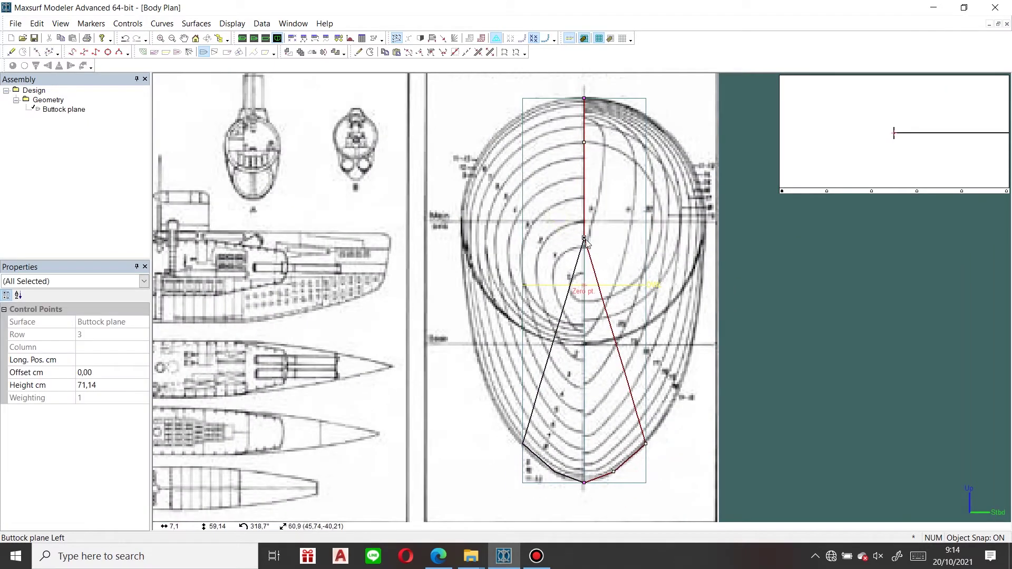
{"action": "left_click_drag", "start_coordinate": [585, 240], "coordinate": [679, 390]}
{"action": "left_click", "coordinate": [725, 351]}
{"action": "middle_click_drag", "start_coordinate": [721, 310], "coordinate": [708, 364]}
{"action": "left_click", "coordinate": [572, 197]}
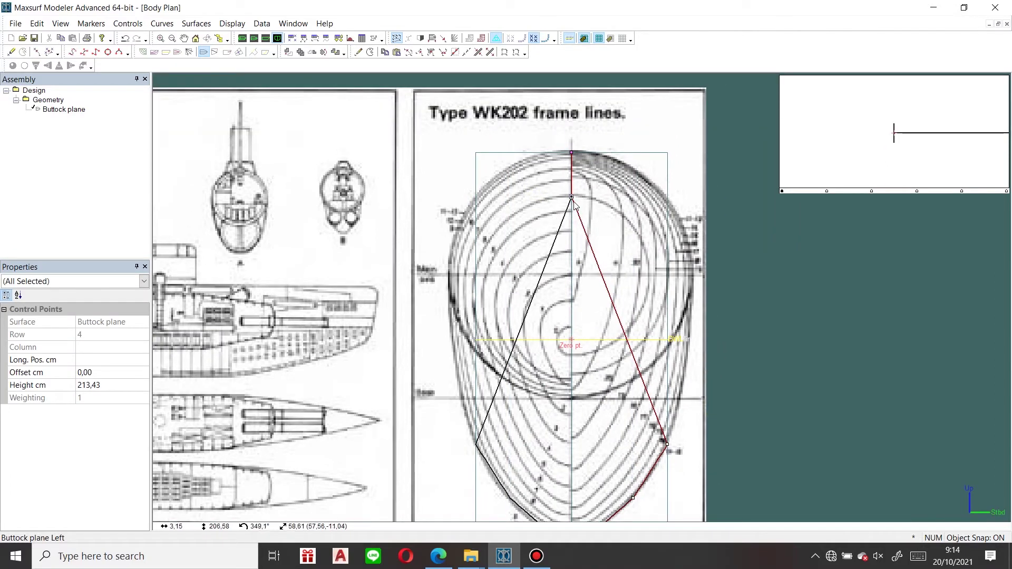
{"action": "left_click_drag", "start_coordinate": [573, 200], "coordinate": [687, 352]}
{"action": "left_click", "coordinate": [735, 347]}
Add a control point row between the fourth row and the top edge, at about 99 cm offset and 140 cm height
{"action": "middle_click_drag", "start_coordinate": [708, 314], "coordinate": [697, 374]}
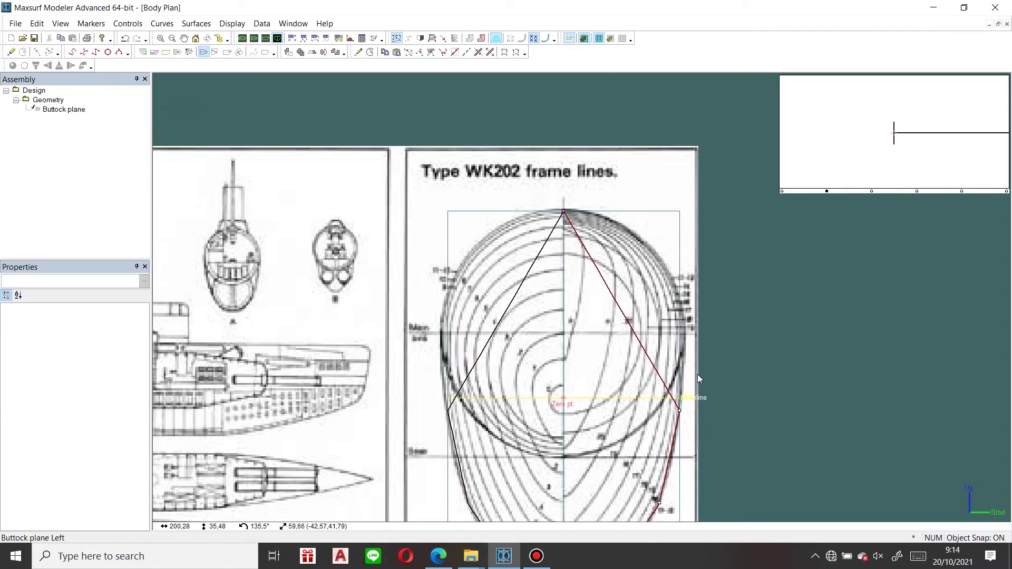
{"action": "left_click", "coordinate": [359, 52]}
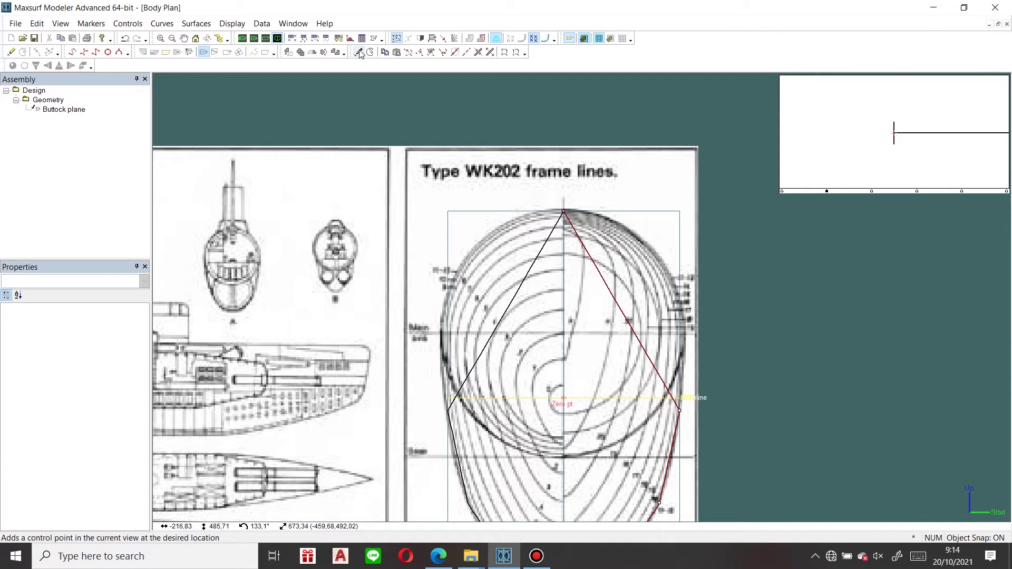
{"action": "left_click", "coordinate": [630, 305]}
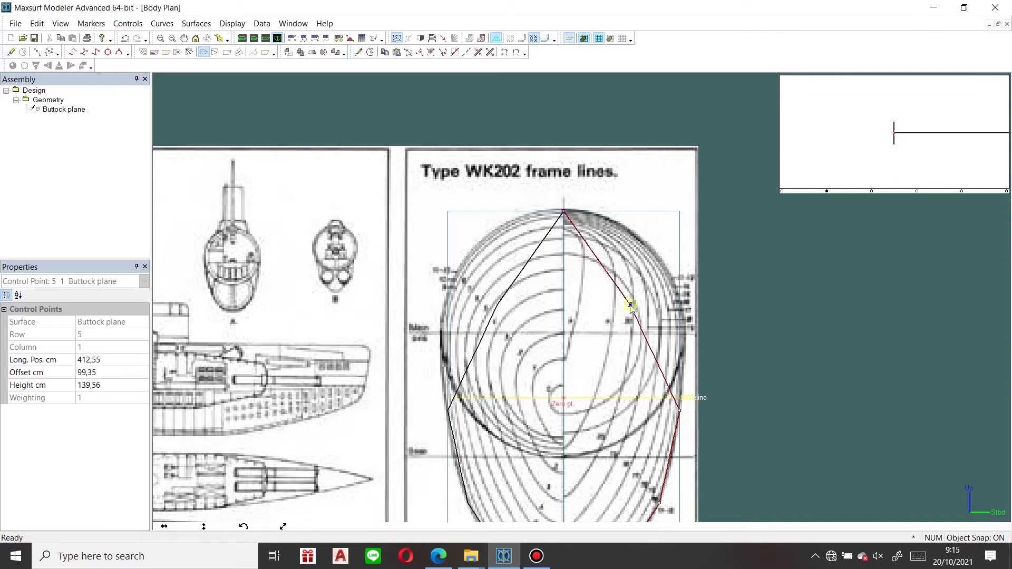
Move the fifth row out to the outermost frame line above the Main axis and add another row at about 95 cm offset and 257 cm height
{"action": "left_click_drag", "start_coordinate": [601, 280], "coordinate": [682, 296]}
{"action": "left_click", "coordinate": [715, 283]}
{"action": "middle_click_drag", "start_coordinate": [715, 283], "coordinate": [715, 369]}
{"action": "left_click", "coordinate": [359, 52]}
{"action": "left_click", "coordinate": [628, 313]}
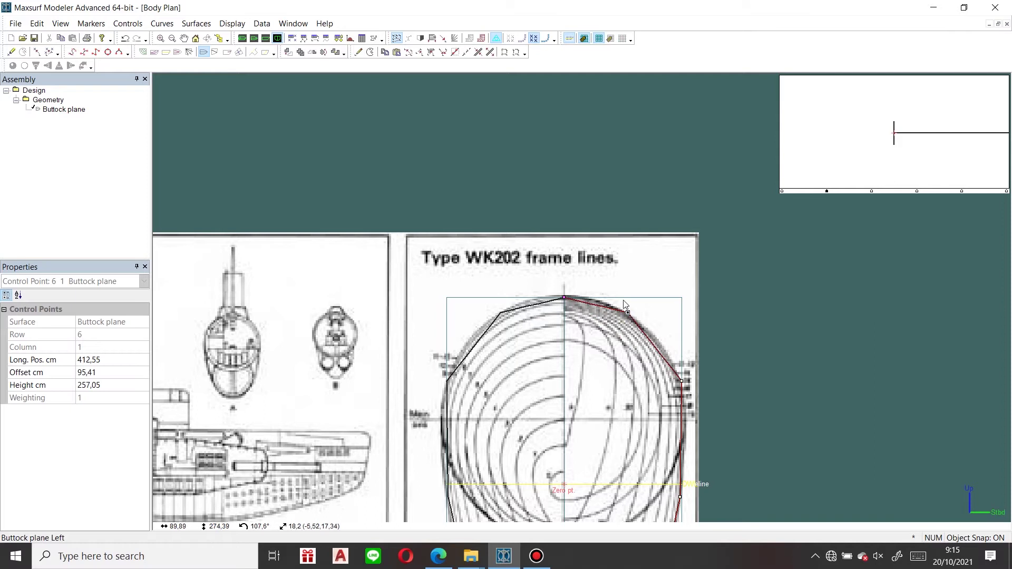
Move the newest row inward along the outermost frame line, closer to the top edge
{"action": "left_click_drag", "start_coordinate": [627, 312], "coordinate": [599, 302]}
{"action": "key", "text": "ctrl+z"}
{"action": "left_click", "coordinate": [635, 304]}
{"action": "scroll", "coordinate": [621, 338], "scroll_direction": "up", "scroll_amount": 3}
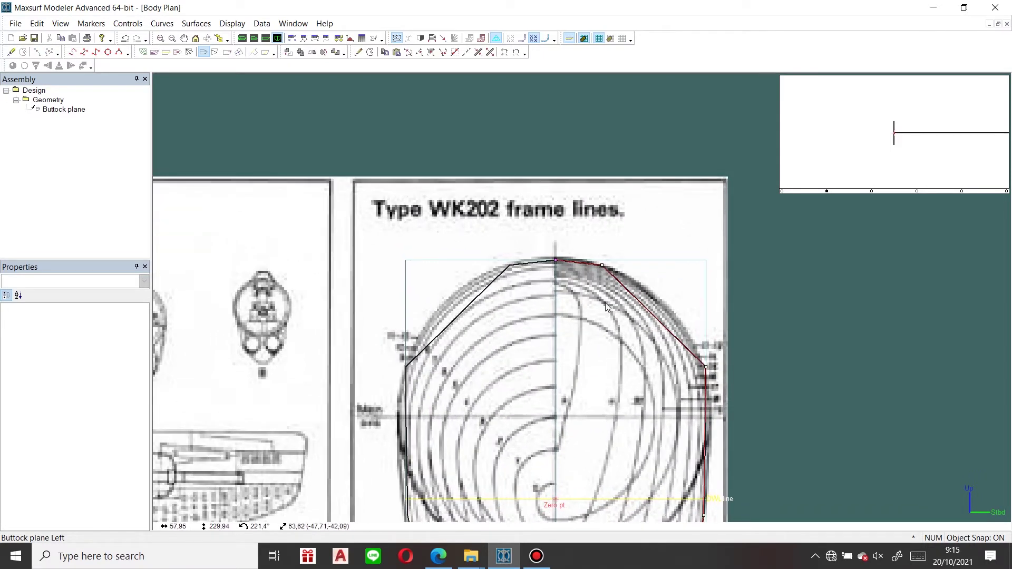
Add one more row between the fifth row and the row nearest the top edge, and move it out to the outermost frame line
{"action": "left_click", "coordinate": [358, 52]}
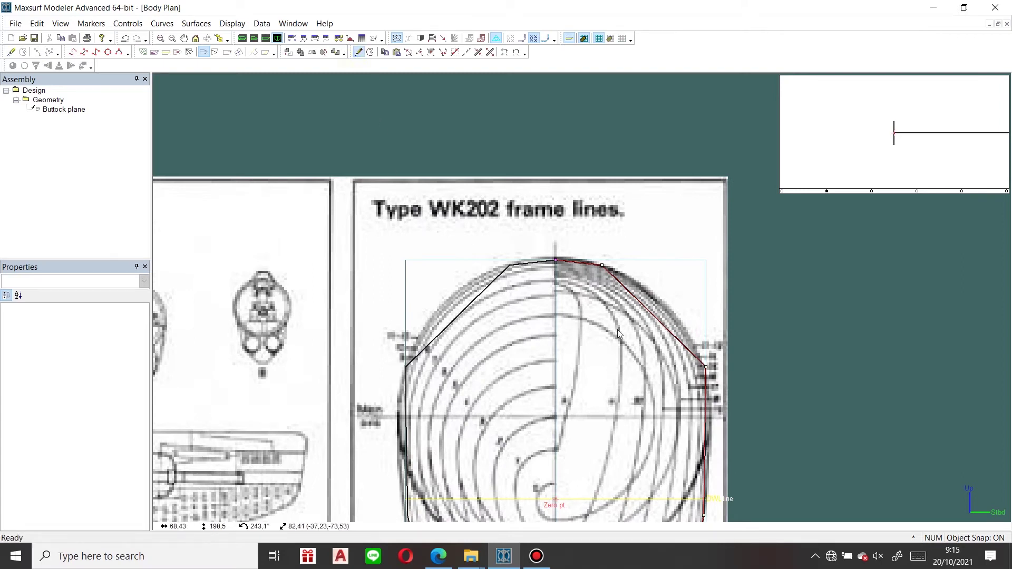
{"action": "left_click", "coordinate": [645, 322]}
{"action": "left_click", "coordinate": [640, 350]}
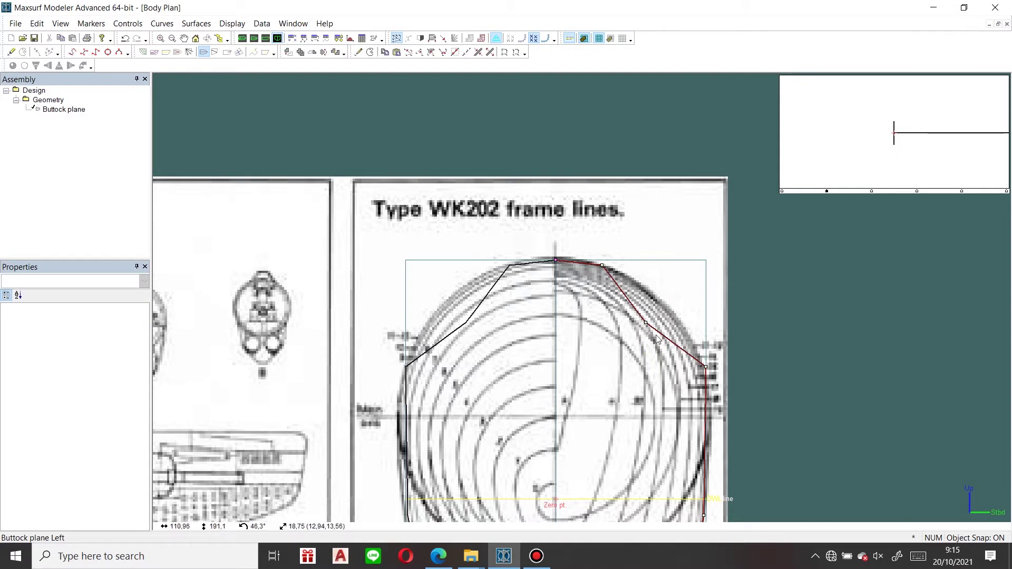
{"action": "left_click_drag", "start_coordinate": [671, 346], "coordinate": [669, 306]}
{"action": "left_click", "coordinate": [717, 303]}
{"action": "scroll", "coordinate": [707, 303], "scroll_direction": "down", "scroll_amount": 3}
{"action": "scroll", "coordinate": [705, 316], "scroll_direction": "up", "scroll_amount": 5}
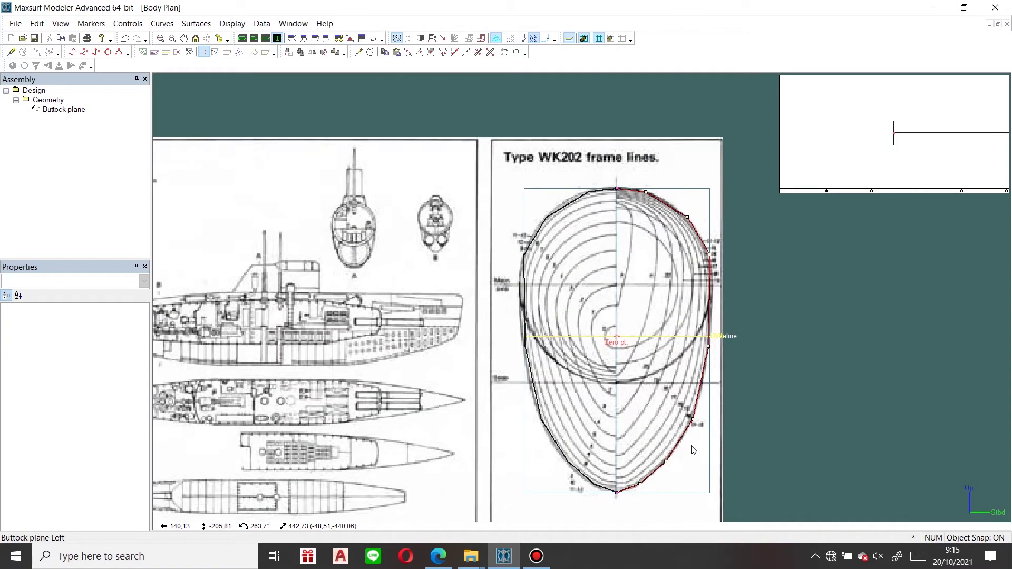
{"action": "scroll", "coordinate": [693, 450], "scroll_direction": "down", "scroll_amount": 2}
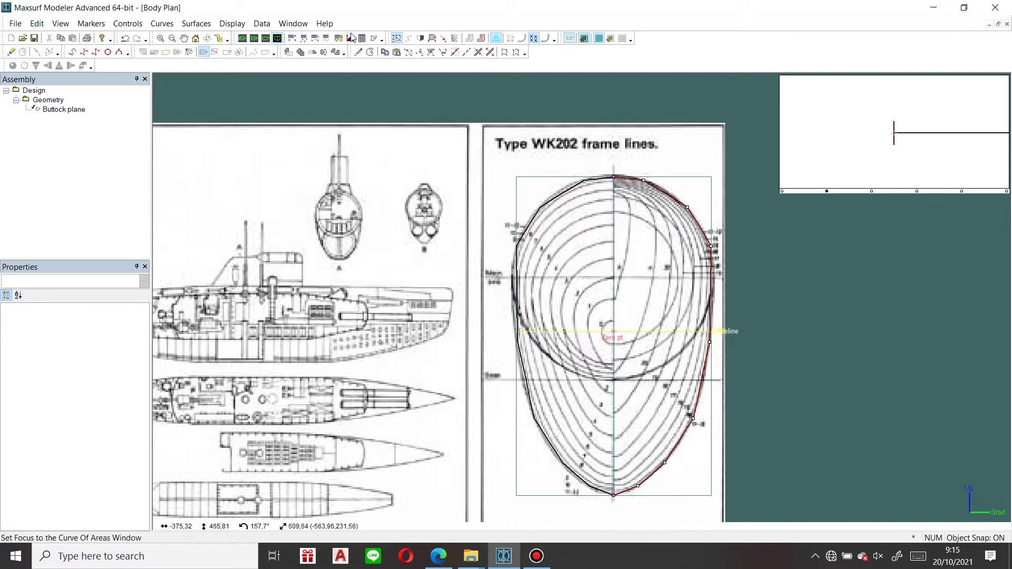
Show the hull surface rendered in the Perspective view and examine its shape from several angles
{"action": "left_click", "coordinate": [242, 39]}
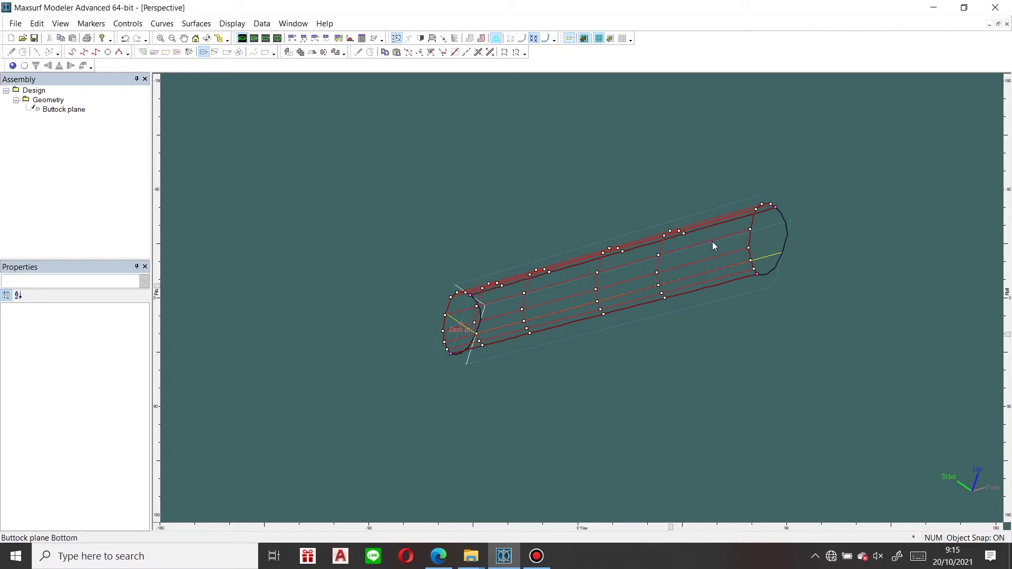
{"action": "left_click", "coordinate": [12, 66]}
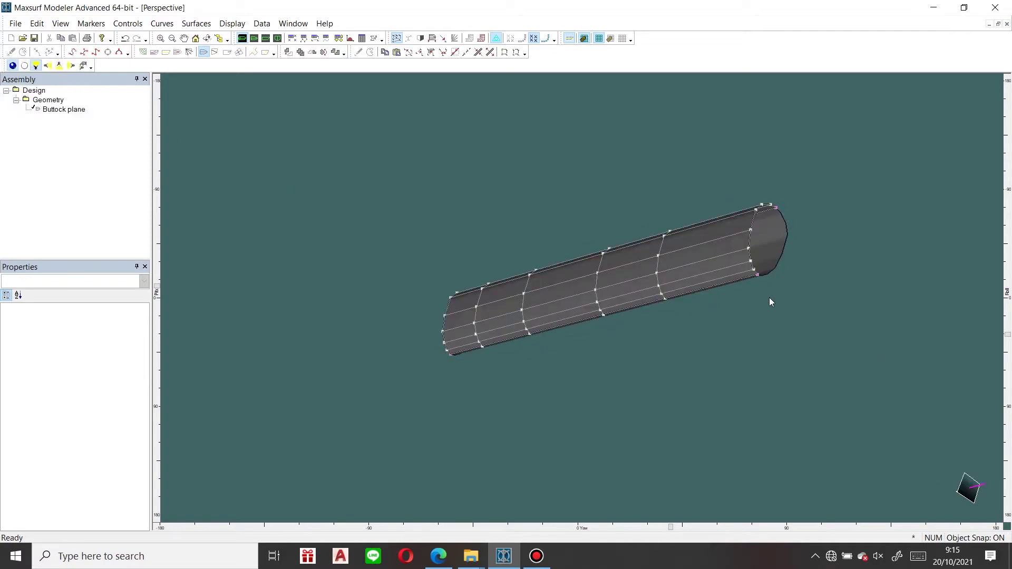
{"action": "scroll", "coordinate": [762, 229], "scroll_direction": "up", "scroll_amount": 8}
{"action": "scroll", "coordinate": [686, 246], "scroll_direction": "down", "scroll_amount": 3}
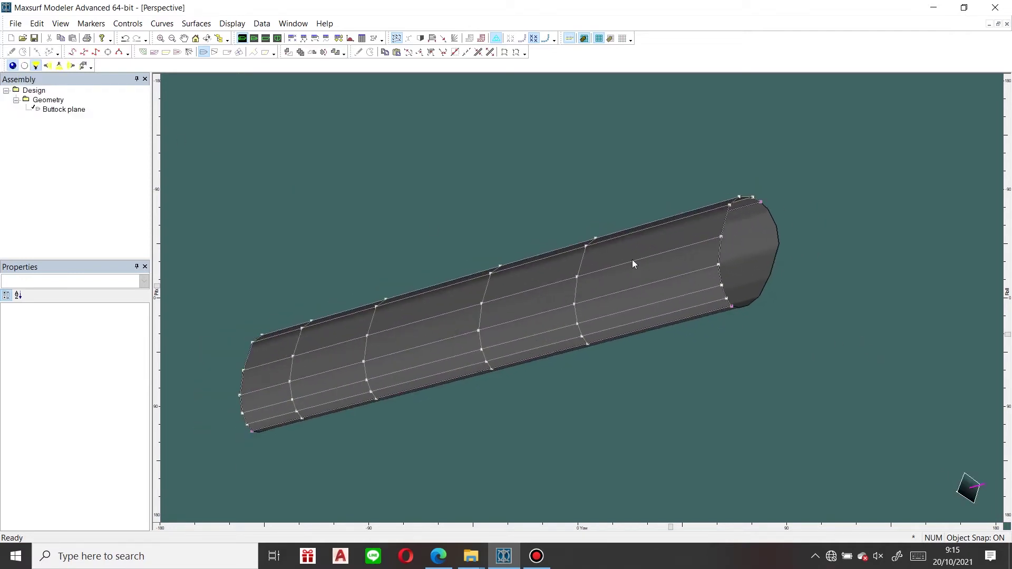
{"action": "middle_click_drag", "start_coordinate": [578, 283], "coordinate": [597, 322]}
{"action": "scroll", "coordinate": [616, 340], "scroll_direction": "down", "scroll_amount": 4}
{"action": "scroll", "coordinate": [694, 401], "scroll_direction": "up", "scroll_amount": 5}
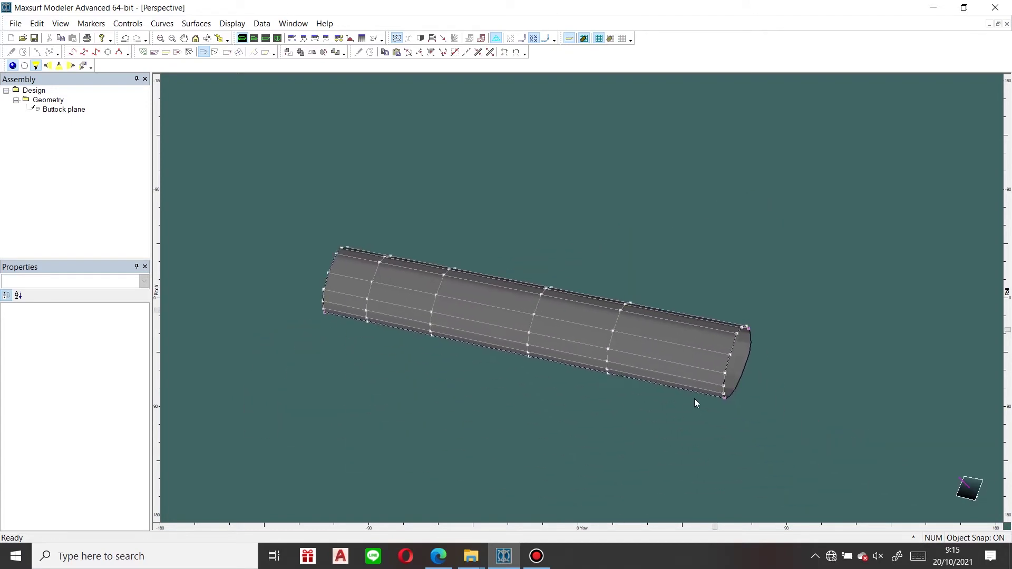
Set both the longitudinal and transverse surface stiffness of the Buttock plane to 3 (flexible)
{"action": "left_click", "coordinate": [661, 336]}
{"action": "double_click", "coordinate": [662, 337]}
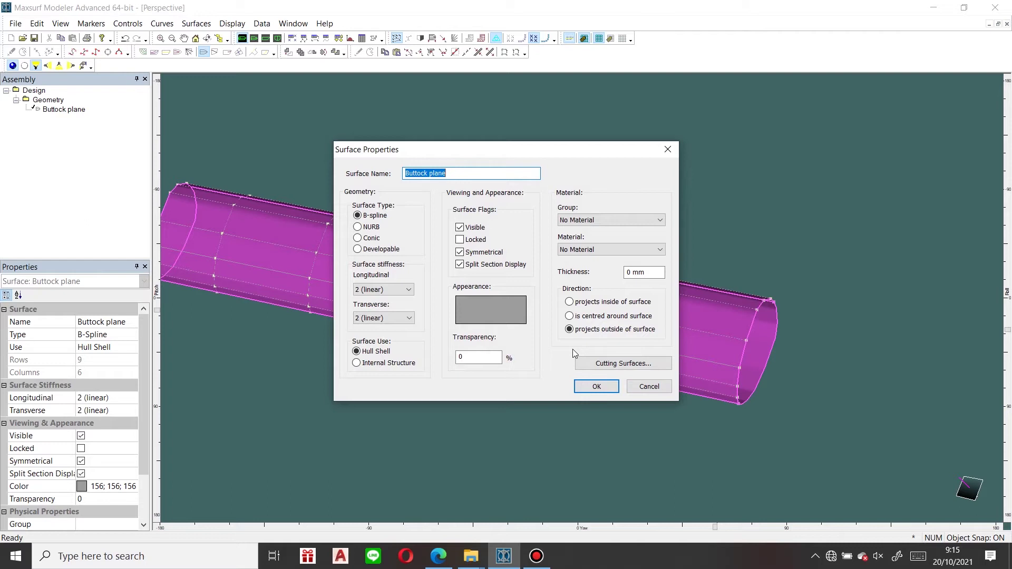
{"action": "left_click", "coordinate": [383, 290]}
{"action": "left_click", "coordinate": [374, 309]}
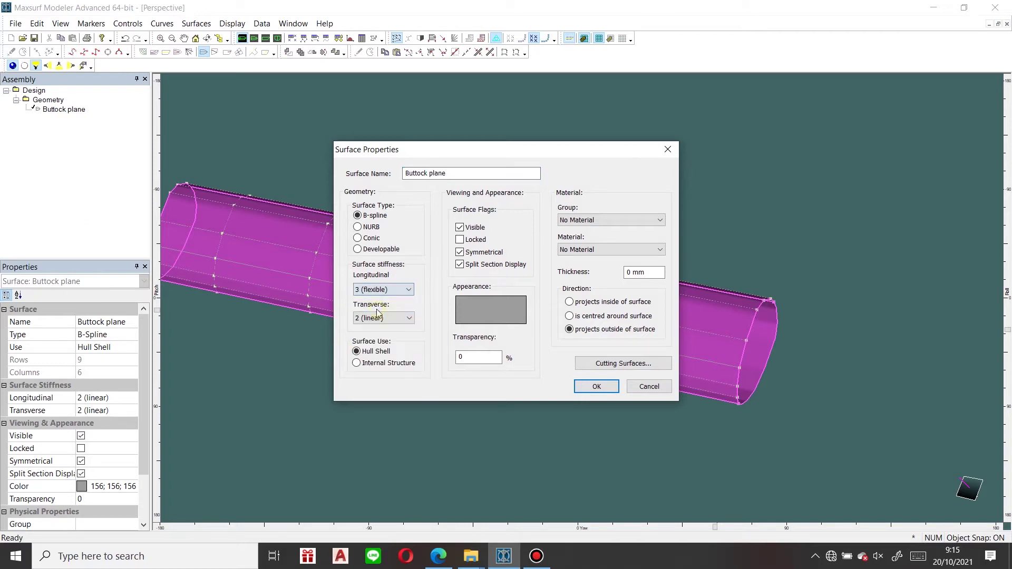
{"action": "left_click", "coordinate": [381, 318]}
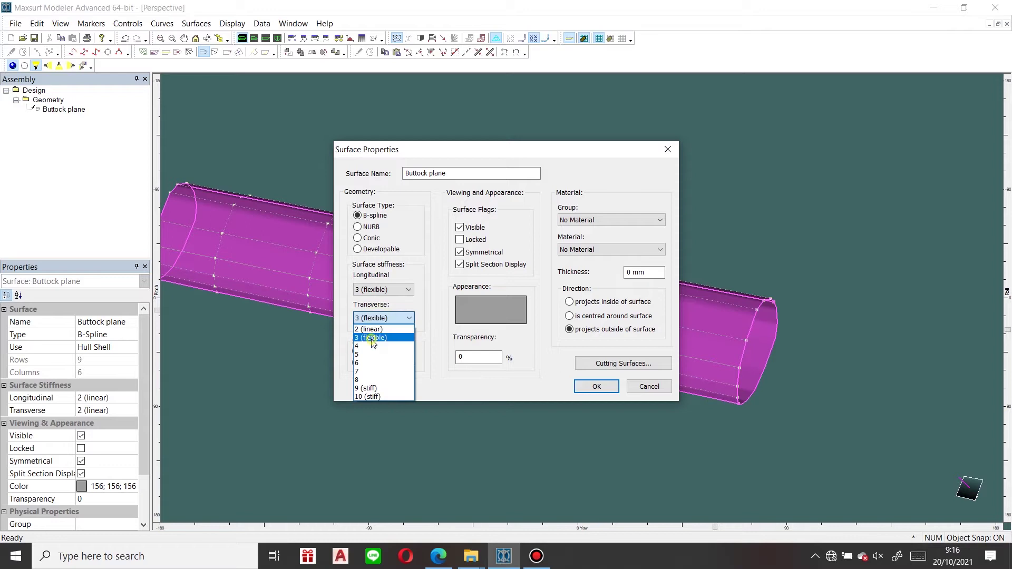
{"action": "left_click", "coordinate": [372, 338]}
{"action": "left_click", "coordinate": [596, 387]}
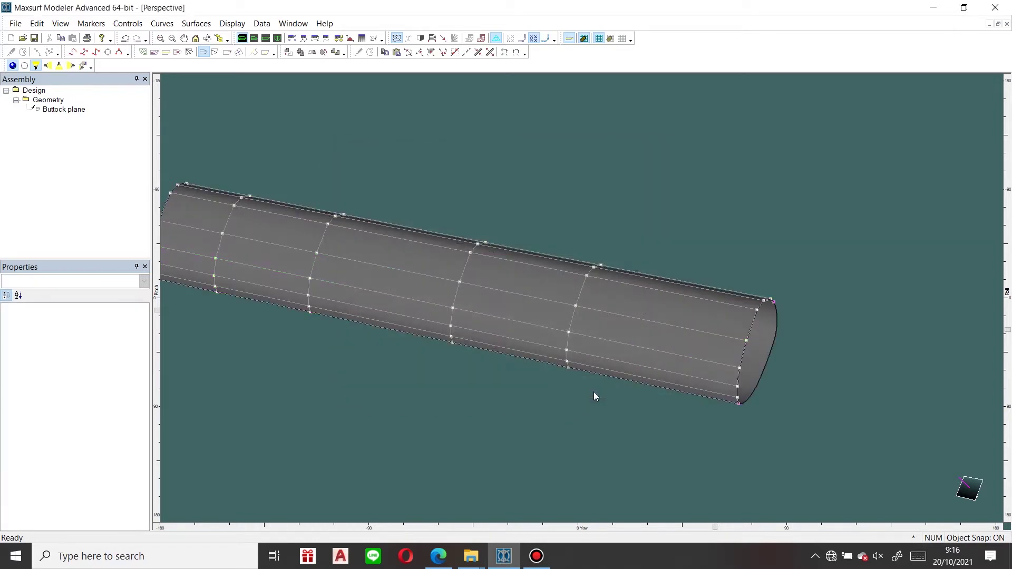
{"action": "scroll", "coordinate": [654, 316], "scroll_direction": "down", "scroll_amount": 2}
{"action": "middle_click_drag", "start_coordinate": [636, 317], "coordinate": [373, 285]}
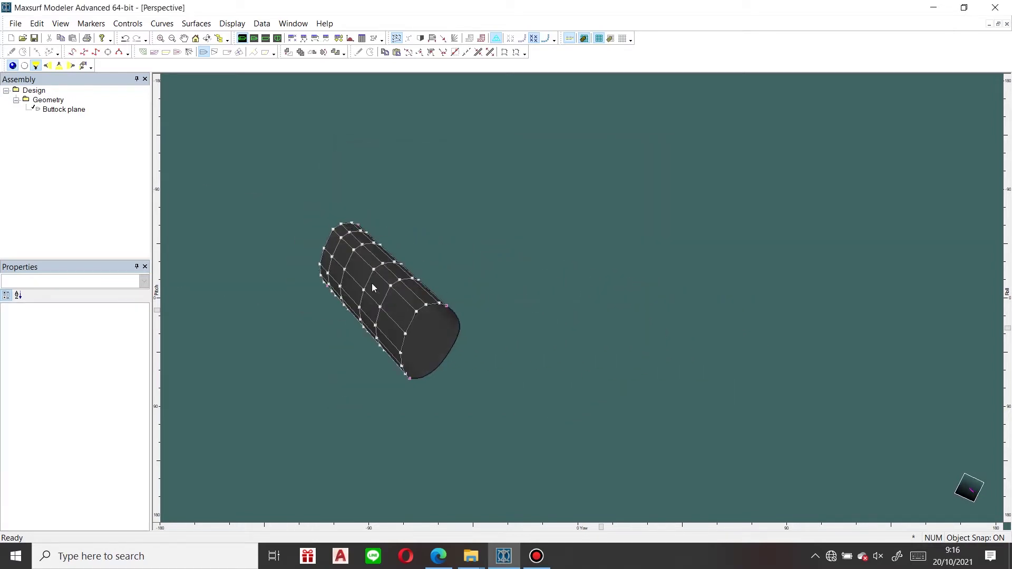
{"action": "scroll", "coordinate": [374, 286], "scroll_direction": "up", "scroll_amount": 5}
{"action": "left_click", "coordinate": [398, 364]}
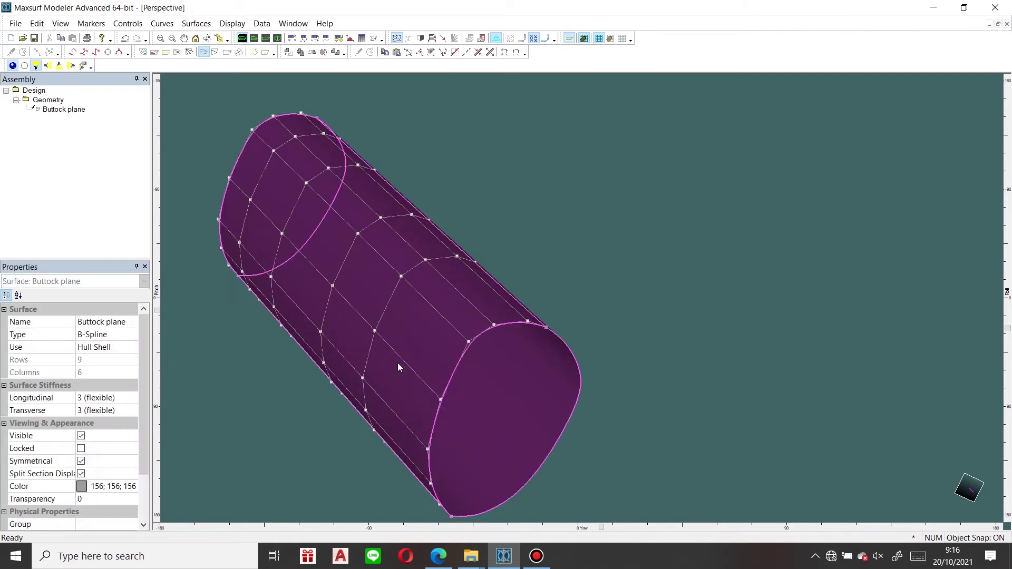
{"action": "scroll", "coordinate": [397, 362], "scroll_direction": "down", "scroll_amount": 3}
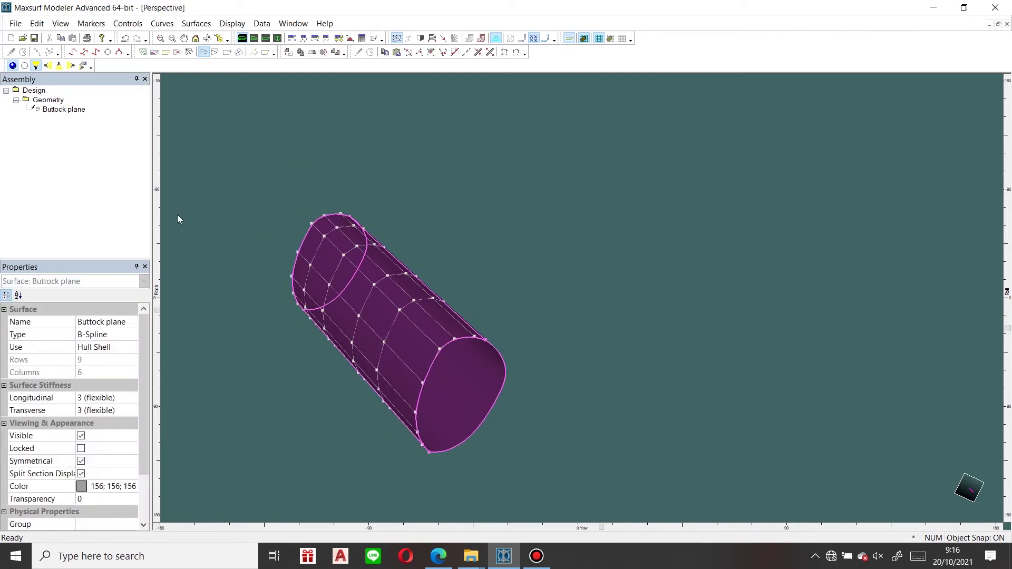
In the Profile view, set the offset of the whole stern column of control points to 0 cm
{"action": "left_click", "coordinate": [266, 43]}
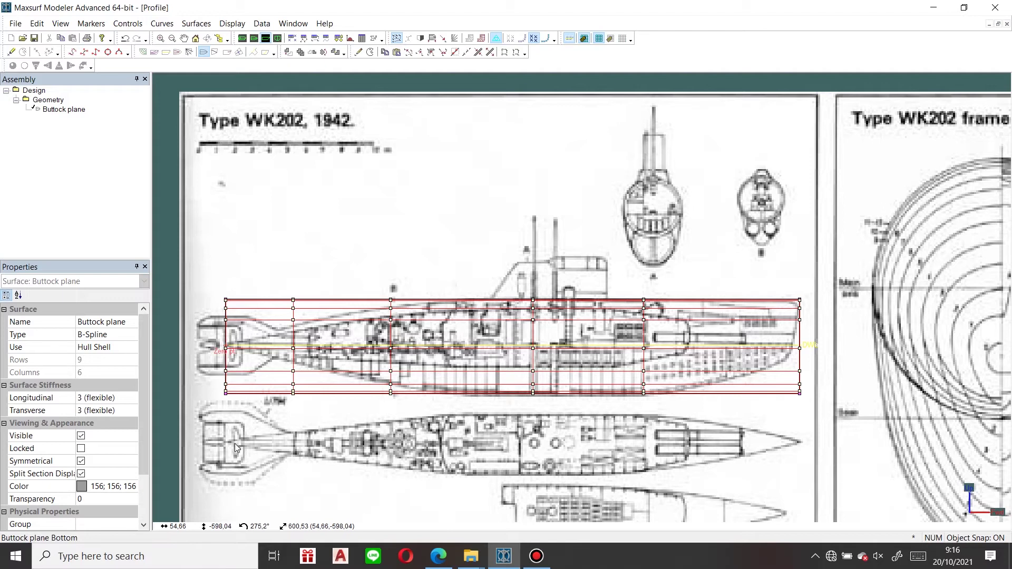
{"action": "scroll", "coordinate": [235, 444], "scroll_direction": "up", "scroll_amount": 1}
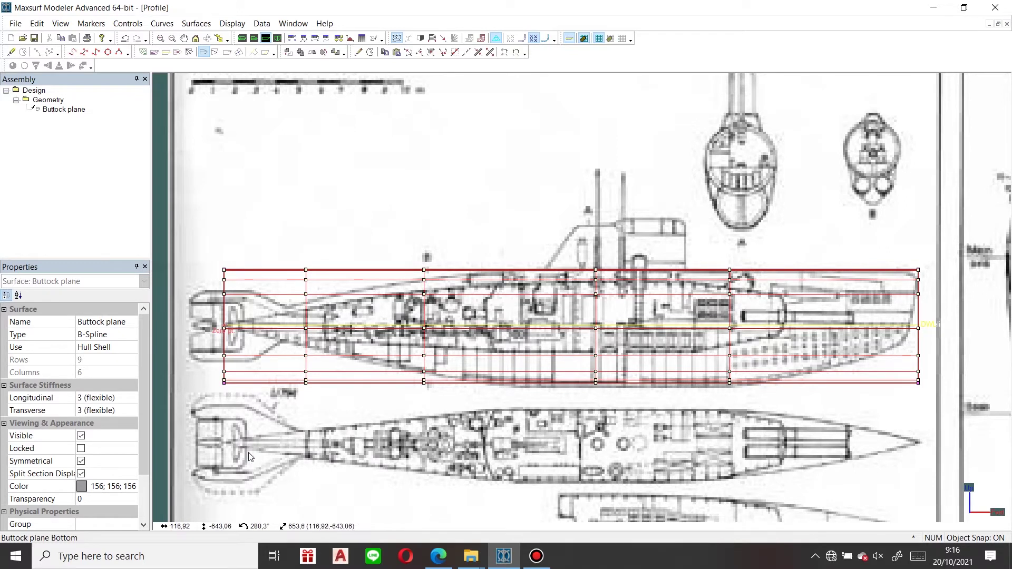
{"action": "left_click_drag", "start_coordinate": [206, 231], "coordinate": [240, 444]}
{"action": "left_click", "coordinate": [80, 373]}
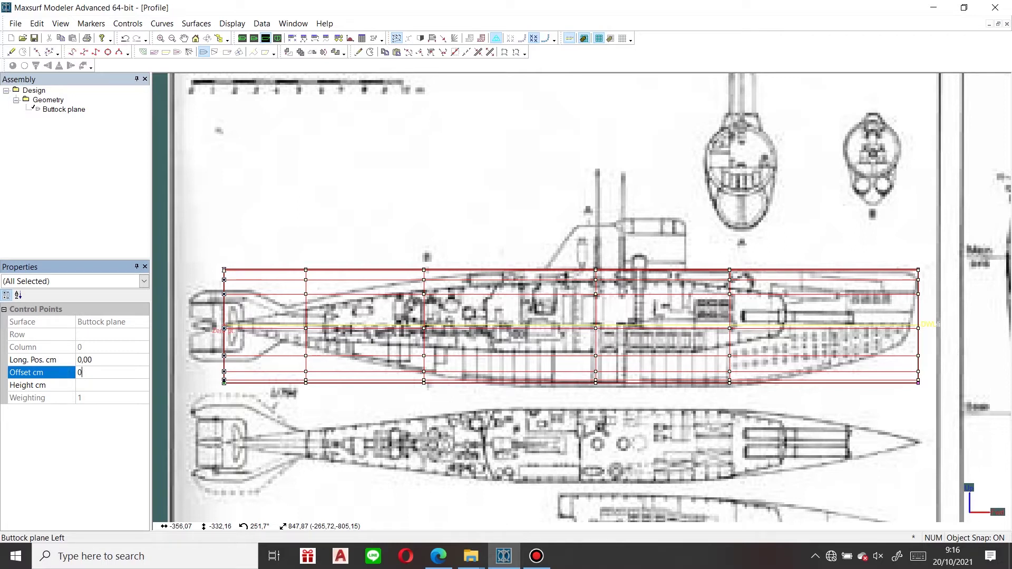
Set the offset of the whole bow column of control points to 0 cm
{"action": "left_click_drag", "start_coordinate": [890, 183], "coordinate": [942, 430]}
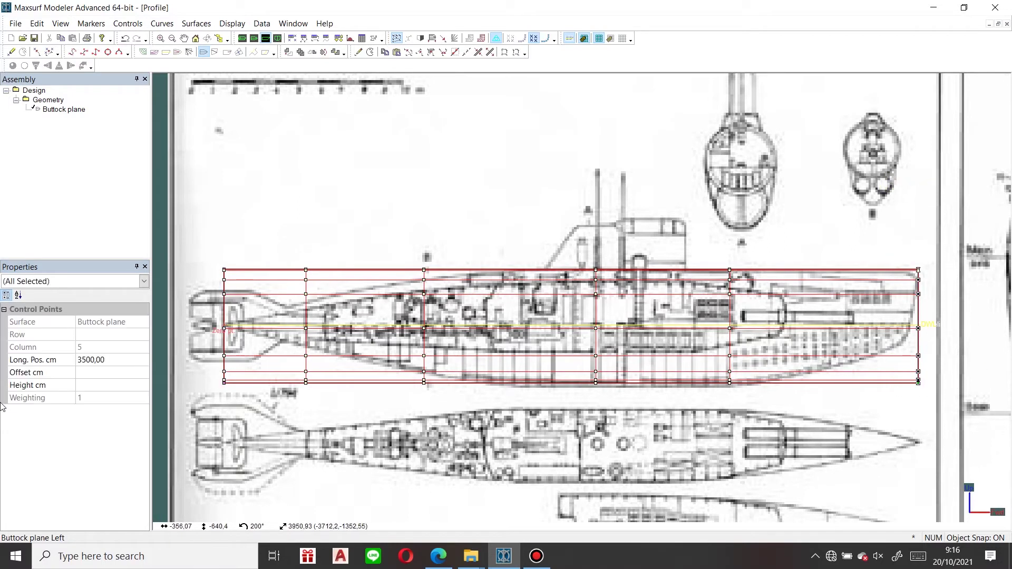
{"action": "left_click", "coordinate": [85, 373]}
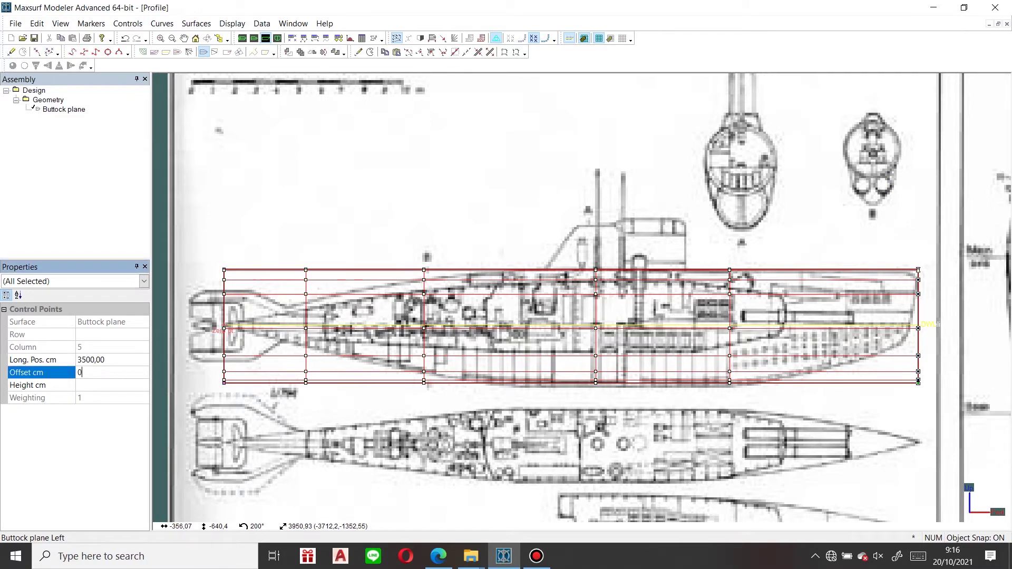
{"action": "key", "text": "Return"}
{"action": "left_click", "coordinate": [335, 435]}
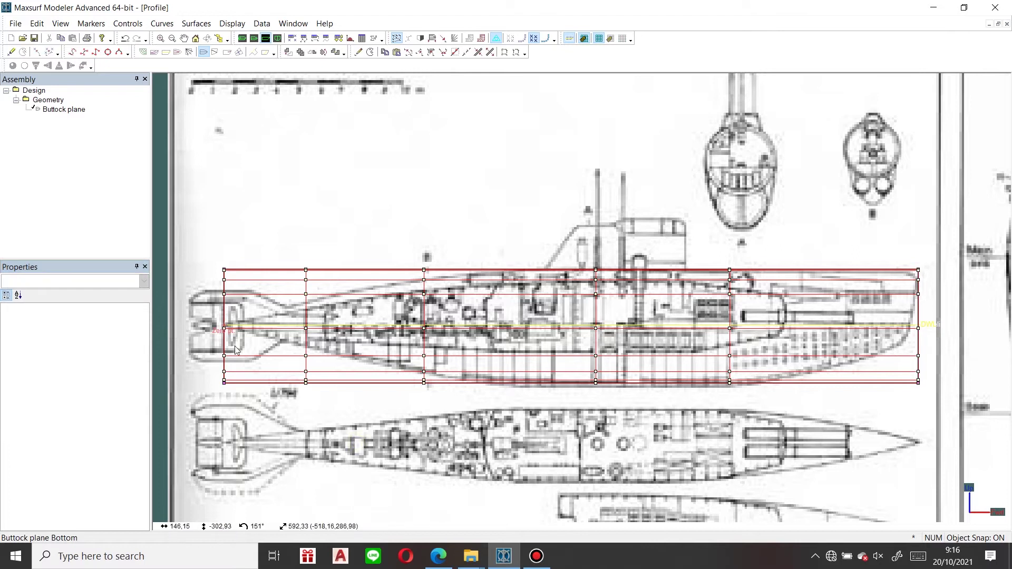
Compare the profile control net with the side-view outline in the background drawing, particularly at the stern
{"action": "scroll", "coordinate": [235, 351], "scroll_direction": "up", "scroll_amount": 5}
{"action": "scroll", "coordinate": [209, 391], "scroll_direction": "down", "scroll_amount": 5}
{"action": "scroll", "coordinate": [207, 391], "scroll_direction": "up", "scroll_amount": 4}
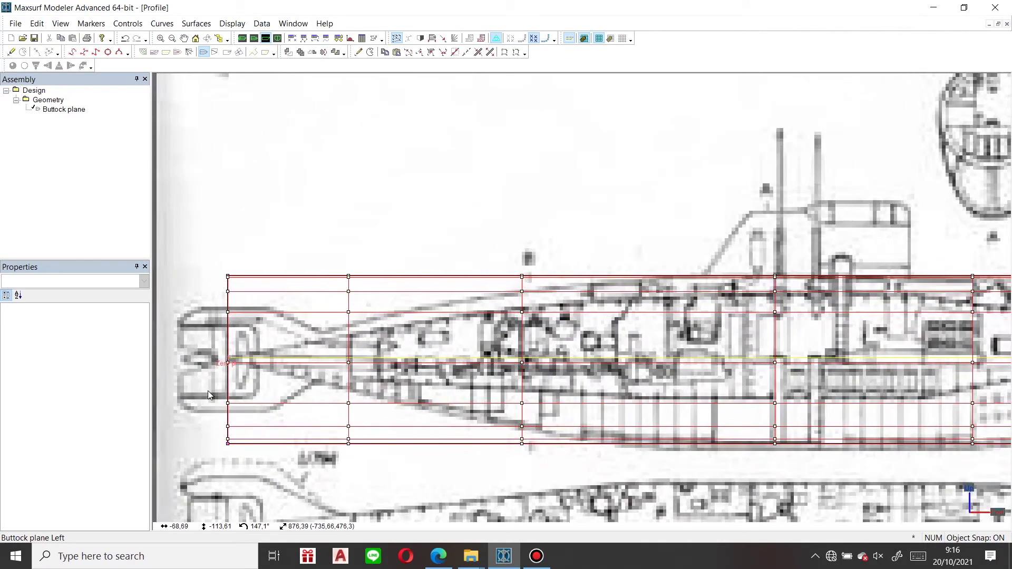
{"action": "scroll", "coordinate": [207, 390], "scroll_direction": "down", "scroll_amount": 1}
{"action": "scroll", "coordinate": [252, 352], "scroll_direction": "down", "scroll_amount": 5}
{"action": "scroll", "coordinate": [228, 357], "scroll_direction": "up", "scroll_amount": 5}
{"action": "scroll", "coordinate": [425, 315], "scroll_direction": "down", "scroll_amount": 5}
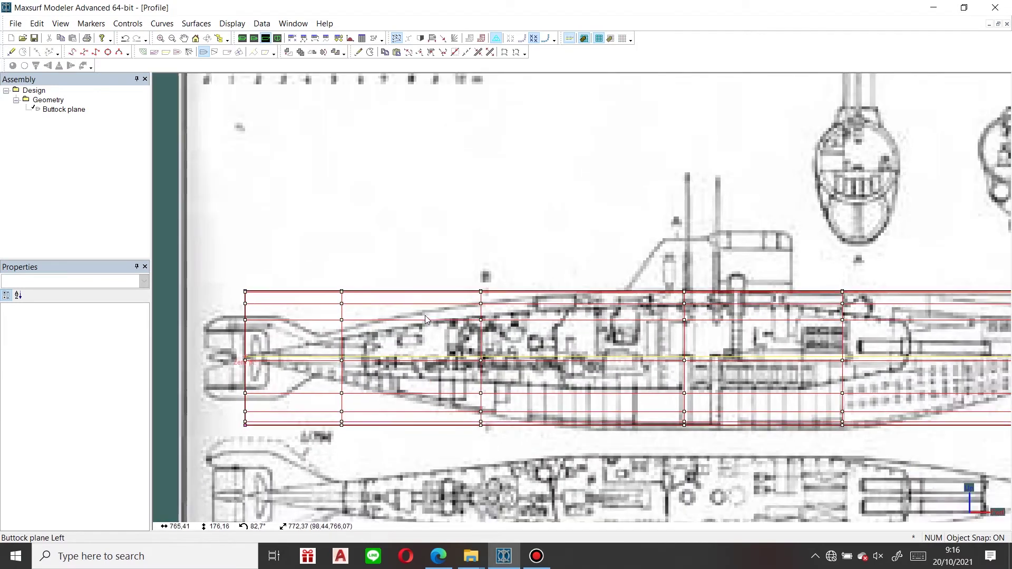
{"action": "scroll", "coordinate": [817, 316], "scroll_direction": "up", "scroll_amount": 4}
{"action": "middle_click_drag", "start_coordinate": [802, 319], "coordinate": [787, 320]}
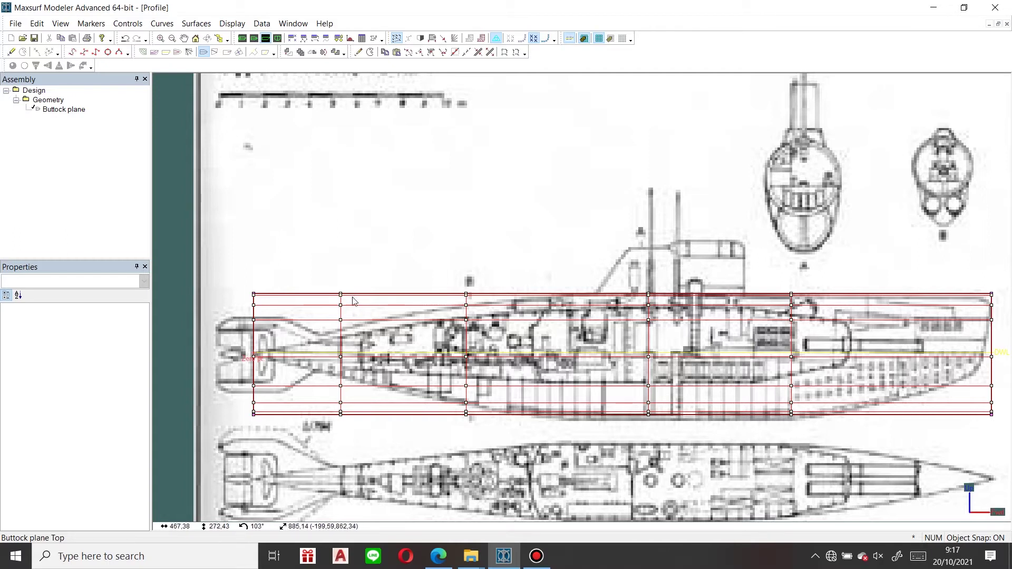
{"action": "scroll", "coordinate": [327, 338], "scroll_direction": "up", "scroll_amount": 2}
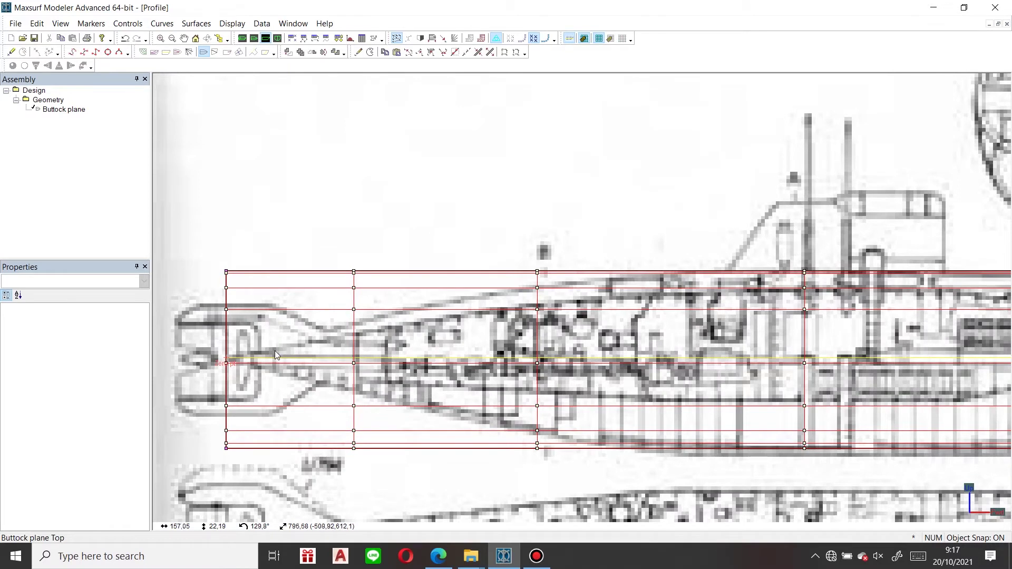
{"action": "scroll", "coordinate": [275, 352], "scroll_direction": "down", "scroll_amount": 1}
{"action": "scroll", "coordinate": [248, 364], "scroll_direction": "up", "scroll_amount": 2}
{"action": "left_click", "coordinate": [228, 361]}
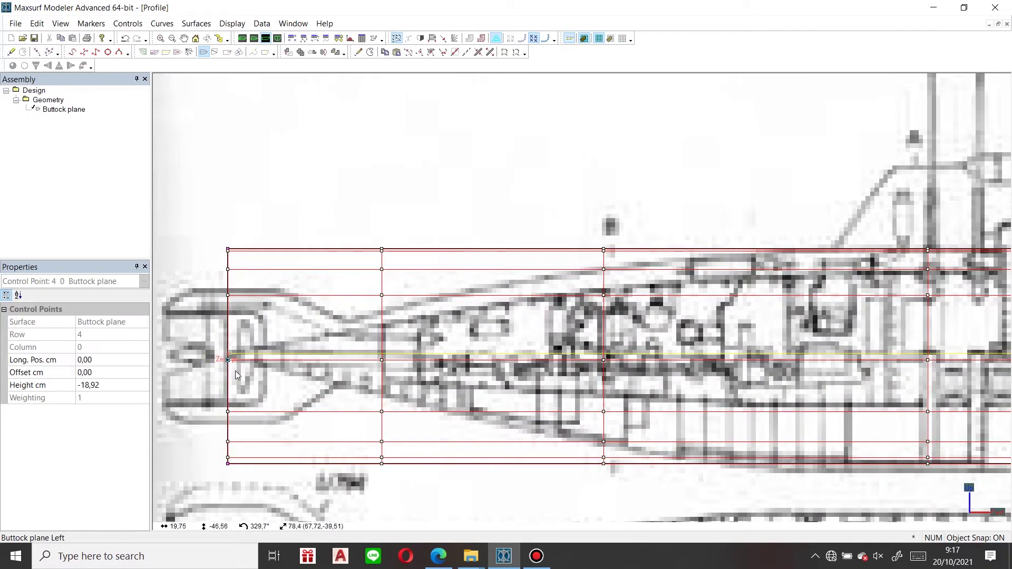
{"action": "left_click_drag", "start_coordinate": [230, 365], "coordinate": [228, 346]}
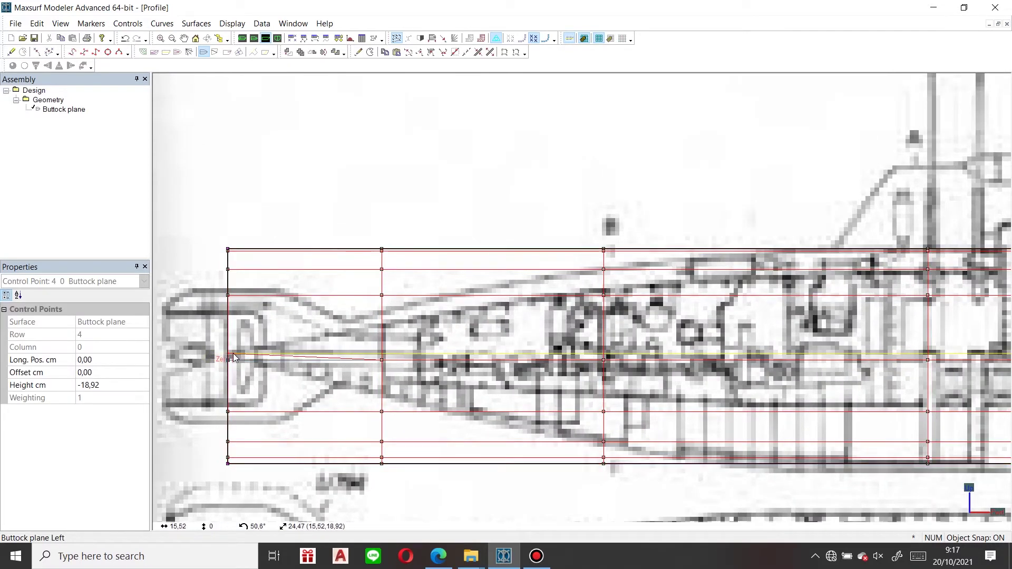
{"action": "key", "text": "ctrl+z"}
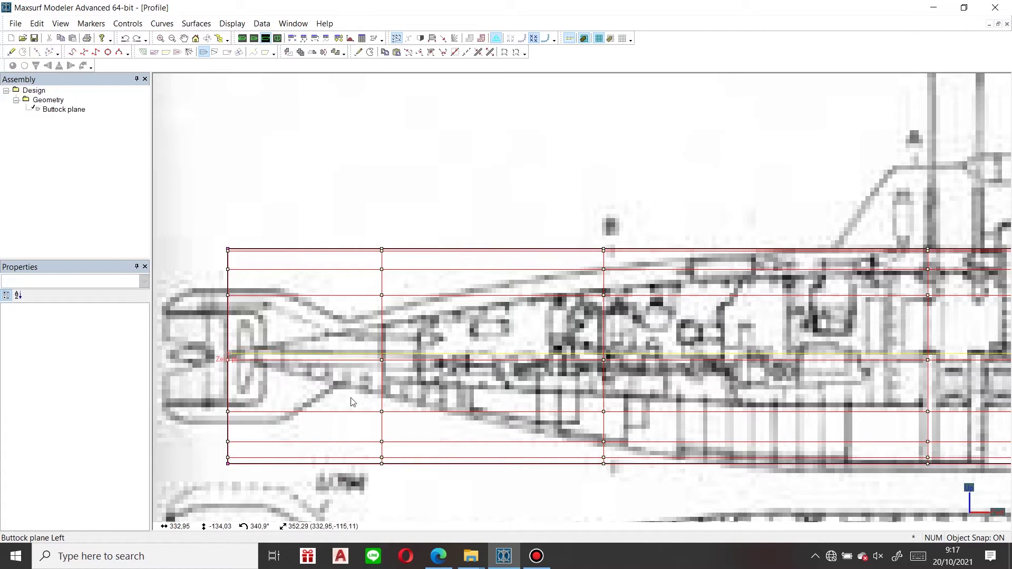
Move the middle control point of the stern edge vertically to a height of about -8.5 cm
{"action": "left_click", "coordinate": [228, 360]}
{"action": "left_click_drag", "start_coordinate": [228, 360], "coordinate": [253, 375]}
{"action": "left_click", "coordinate": [211, 340]}
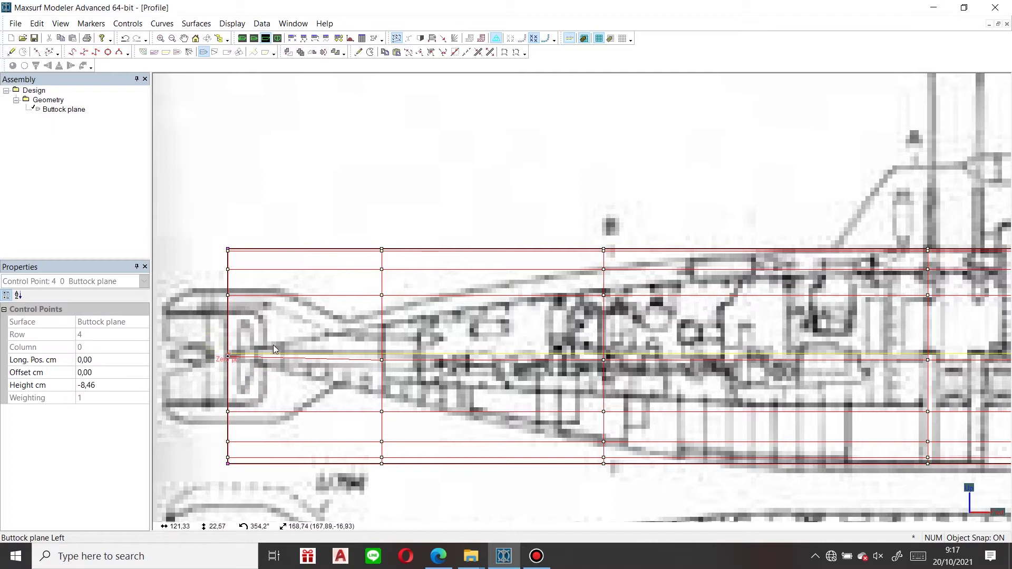
Copy the middle stern control point's position and paste it onto all the stern edge points above and below it
{"action": "left_click", "coordinate": [387, 55]}
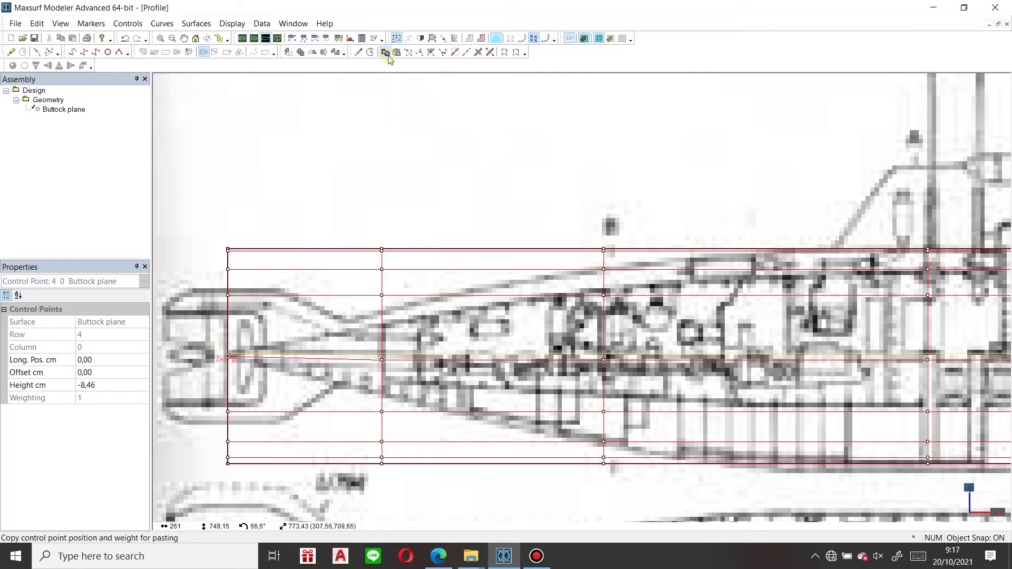
{"action": "left_click_drag", "start_coordinate": [199, 217], "coordinate": [248, 288]}
{"action": "left_click", "coordinate": [394, 55]}
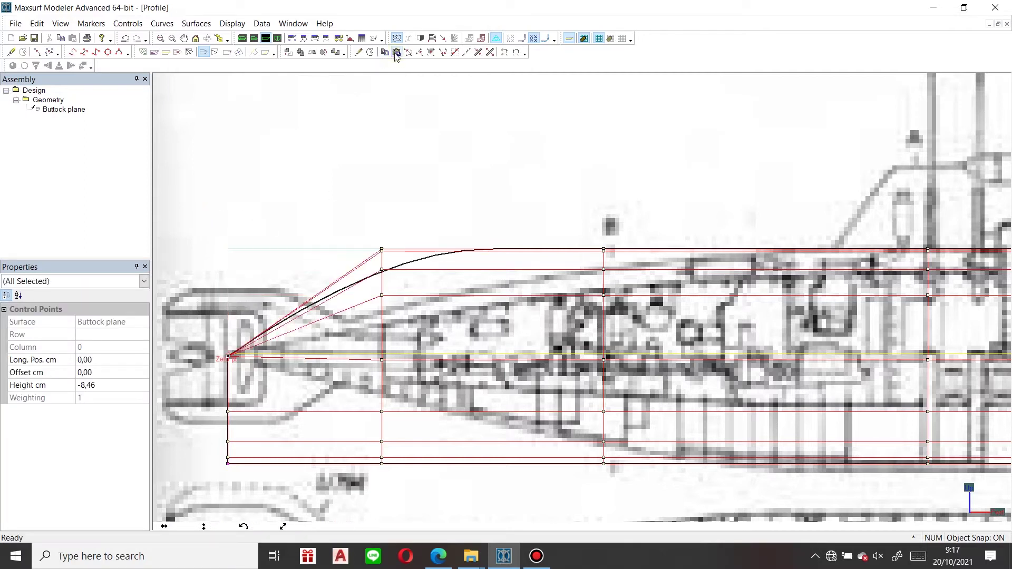
{"action": "left_click_drag", "start_coordinate": [205, 427], "coordinate": [256, 479]}
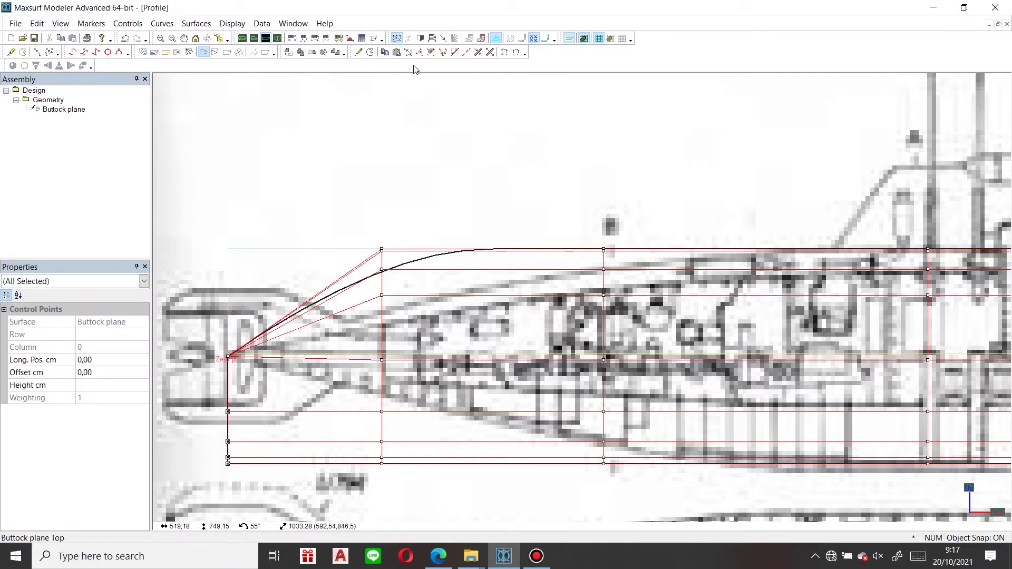
{"action": "left_click", "coordinate": [395, 53]}
{"action": "left_click", "coordinate": [490, 316]}
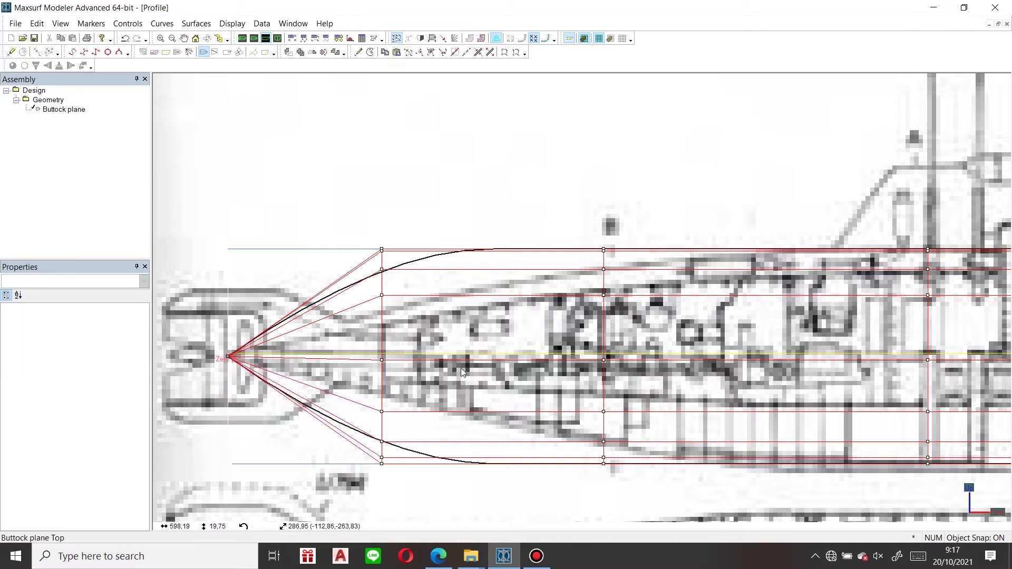
Examine the control points forward of the stern and the profile edge curve against the side-view outline
{"action": "scroll", "coordinate": [466, 377], "scroll_direction": "down", "scroll_amount": 4}
{"action": "middle_click_drag", "start_coordinate": [434, 362], "coordinate": [416, 370]}
{"action": "scroll", "coordinate": [395, 325], "scroll_direction": "up", "scroll_amount": 5}
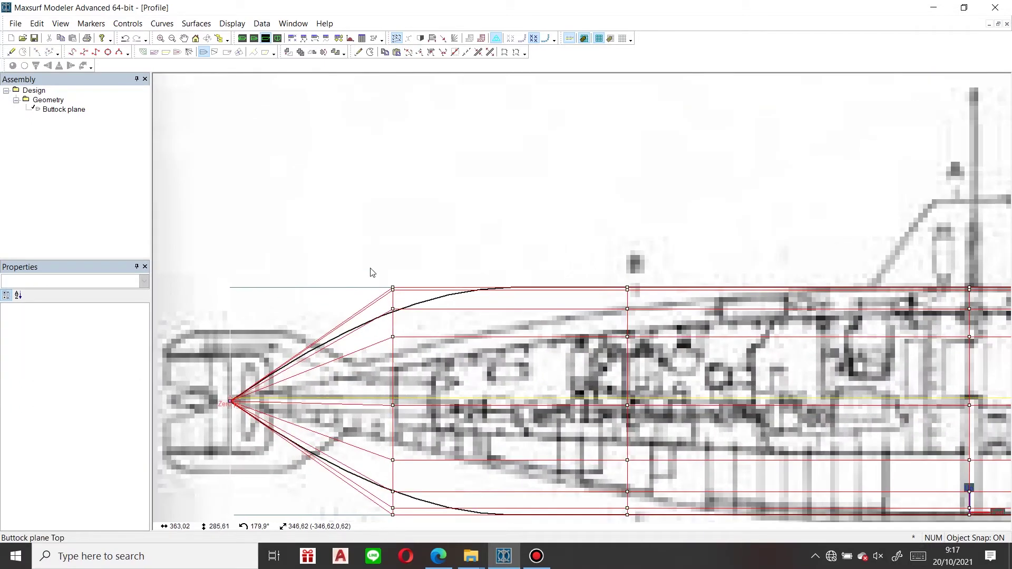
{"action": "left_click_drag", "start_coordinate": [416, 346], "coordinate": [416, 355]}
{"action": "scroll", "coordinate": [404, 331], "scroll_direction": "up", "scroll_amount": 3}
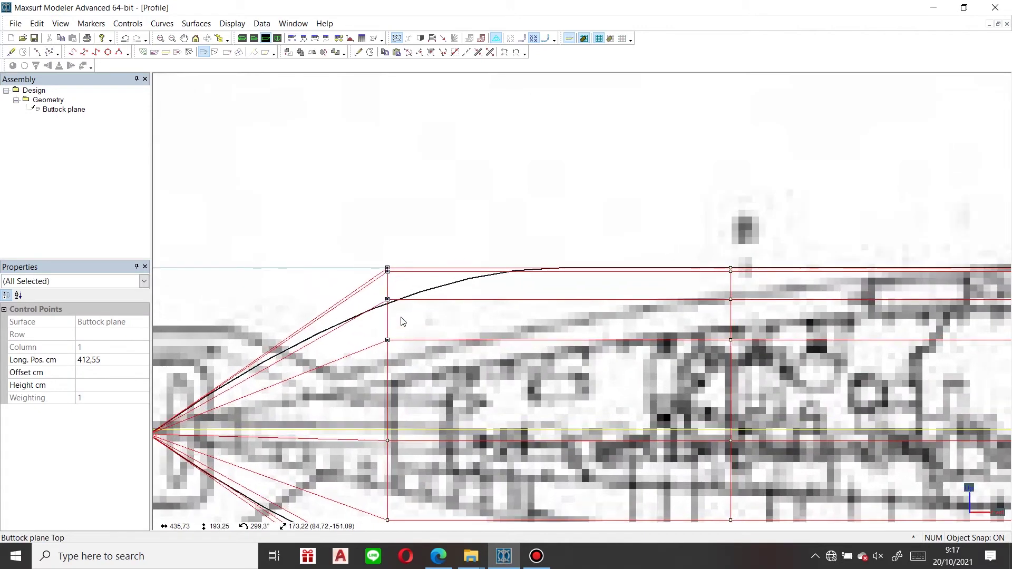
{"action": "left_click", "coordinate": [424, 286]}
{"action": "scroll", "coordinate": [427, 289], "scroll_direction": "down", "scroll_amount": 2}
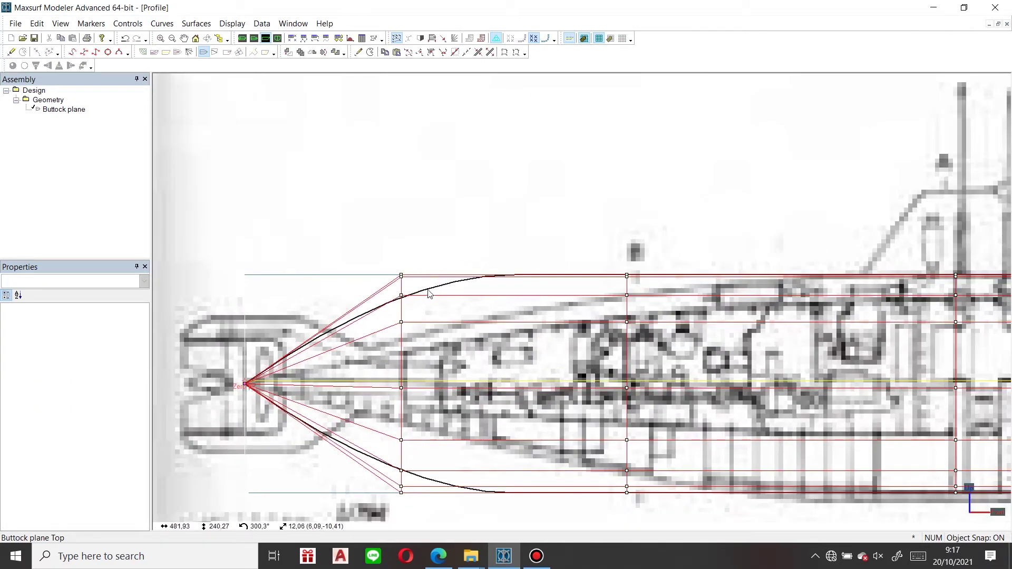
{"action": "left_click", "coordinate": [430, 293]}
{"action": "left_click", "coordinate": [489, 219]}
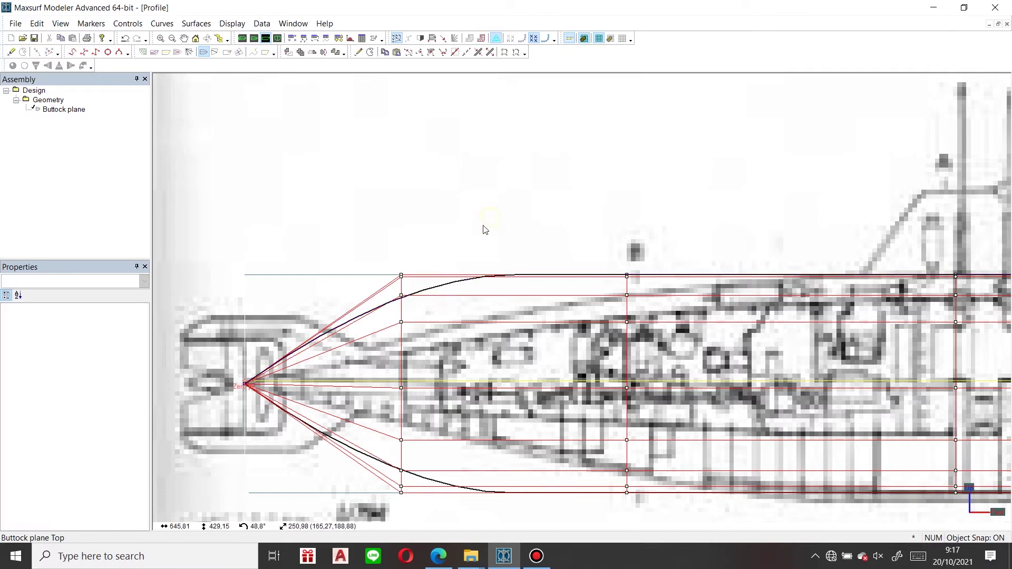
{"action": "left_click", "coordinate": [445, 288]}
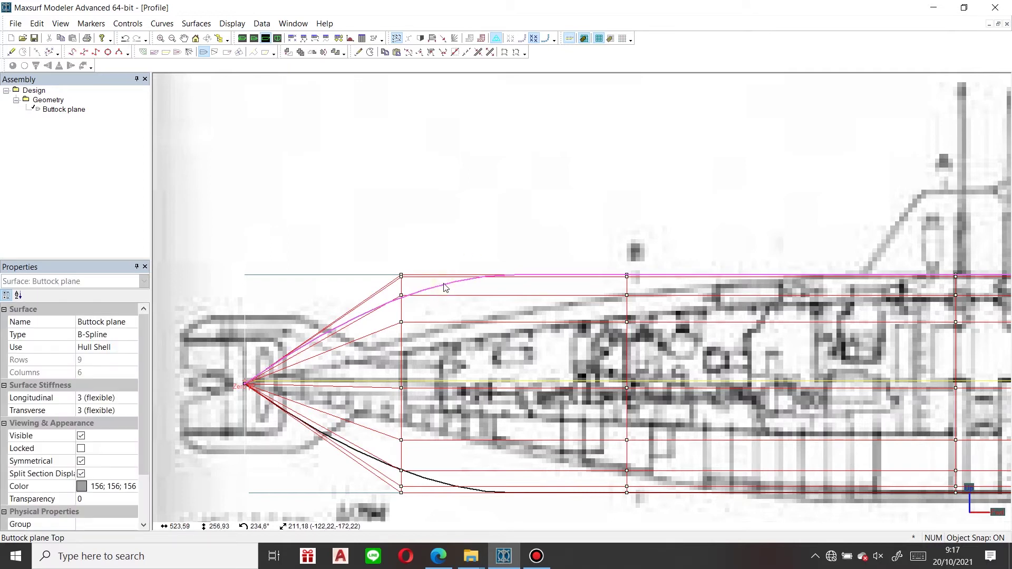
{"action": "left_click", "coordinate": [202, 53]}
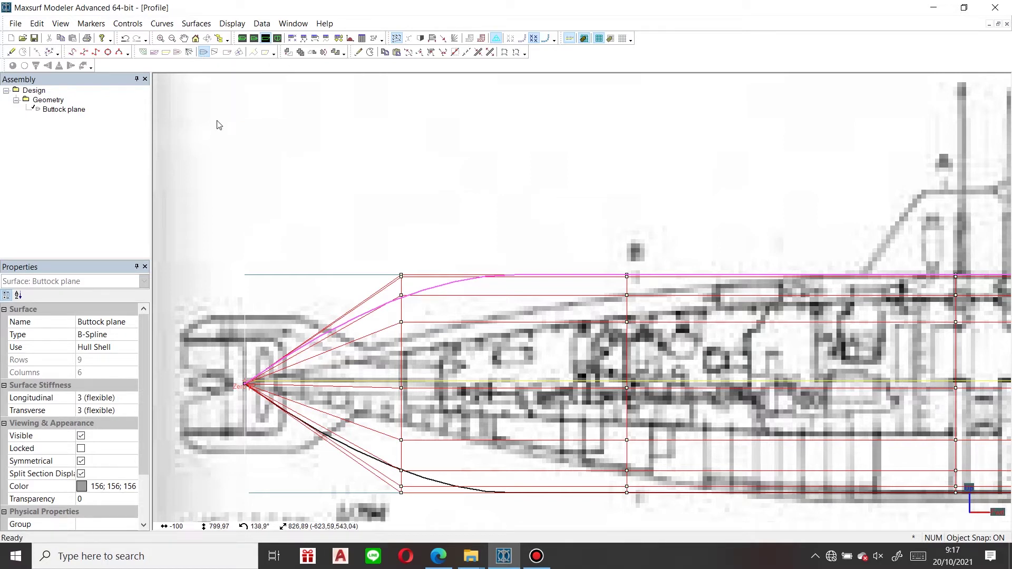
{"action": "left_click", "coordinate": [455, 350]}
{"action": "scroll", "coordinate": [444, 346], "scroll_direction": "up", "scroll_amount": 1}
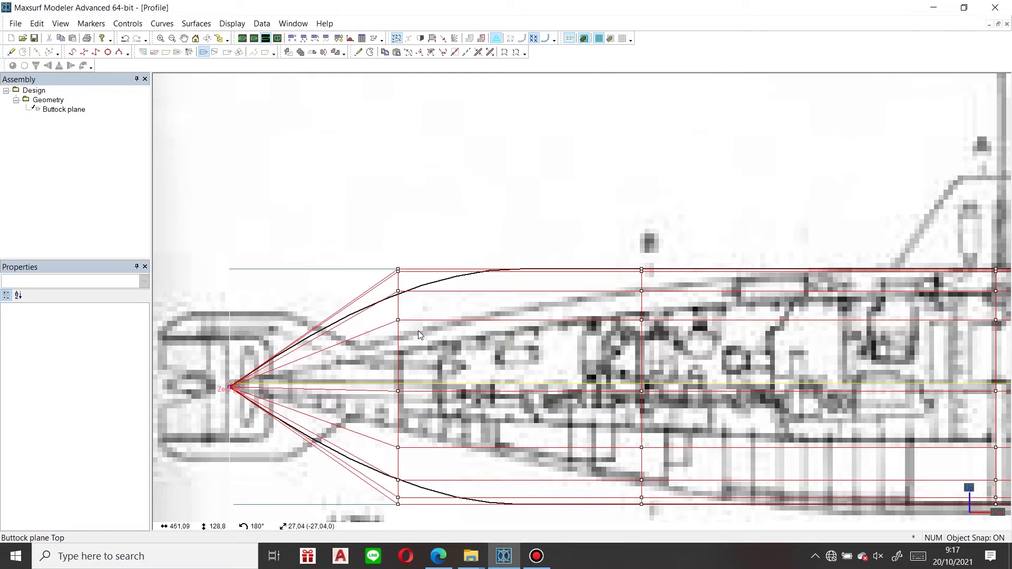
Lower the upper and raise the lower control points of the column at 412.55 cm to match the tapered stern outline
{"action": "left_click_drag", "start_coordinate": [330, 221], "coordinate": [421, 329]}
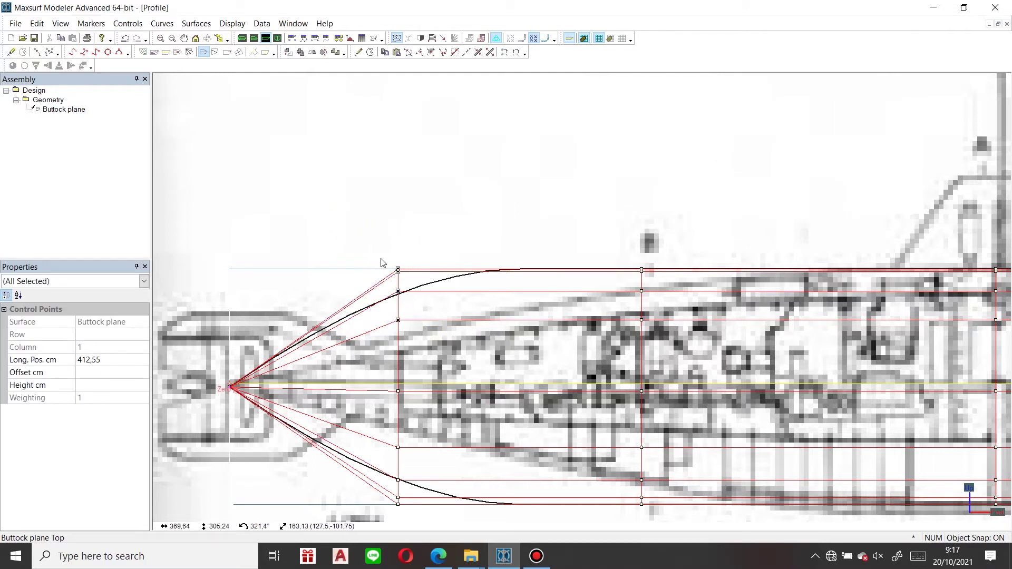
{"action": "left_click_drag", "start_coordinate": [398, 271], "coordinate": [413, 335]}
{"action": "left_click", "coordinate": [455, 293]}
{"action": "left_click_drag", "start_coordinate": [360, 427], "coordinate": [384, 424]}
{"action": "left_click_drag", "start_coordinate": [407, 474], "coordinate": [408, 475]}
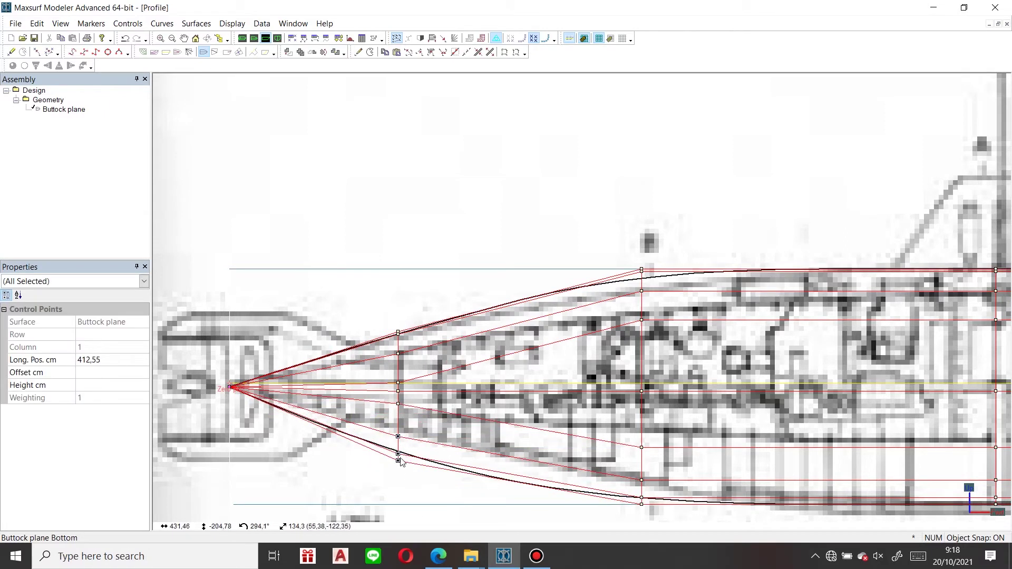
{"action": "left_click_drag", "start_coordinate": [399, 462], "coordinate": [399, 433]}
Raise the lower and lower the upper control points of the column at frame B to follow the side-view hull outline
{"action": "scroll", "coordinate": [663, 492], "scroll_direction": "down", "scroll_amount": 3}
{"action": "left_click_drag", "start_coordinate": [634, 439], "coordinate": [647, 490]}
{"action": "scroll", "coordinate": [685, 454], "scroll_direction": "down", "scroll_amount": 2}
{"action": "middle_click_drag", "start_coordinate": [696, 440], "coordinate": [527, 396]}
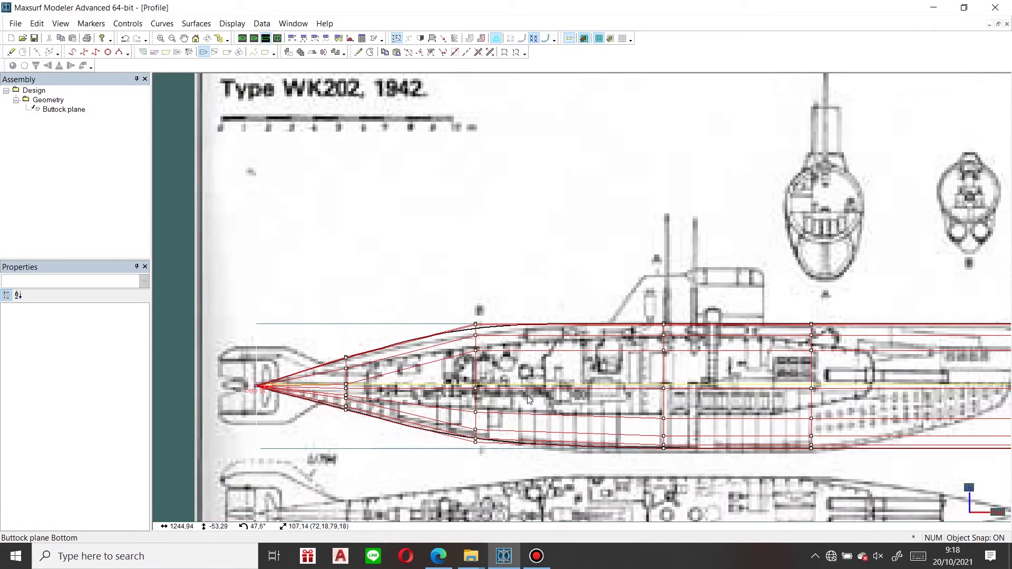
{"action": "scroll", "coordinate": [463, 314], "scroll_direction": "up", "scroll_amount": 3}
{"action": "scroll", "coordinate": [474, 341], "scroll_direction": "up", "scroll_amount": 2}
{"action": "left_click_drag", "start_coordinate": [467, 312], "coordinate": [496, 408]}
{"action": "left_click_drag", "start_coordinate": [481, 328], "coordinate": [481, 345]}
{"action": "scroll", "coordinate": [552, 321], "scroll_direction": "down", "scroll_amount": 3}
Adjust the lowest control points amidships slightly to follow the keel line of the side view
{"action": "middle_click_drag", "start_coordinate": [738, 458], "coordinate": [606, 428]}
{"action": "scroll", "coordinate": [666, 476], "scroll_direction": "up", "scroll_amount": 1}
{"action": "scroll", "coordinate": [667, 475], "scroll_direction": "down", "scroll_amount": 1}
{"action": "middle_click_drag", "start_coordinate": [817, 439], "coordinate": [589, 482]}
{"action": "scroll", "coordinate": [589, 483], "scroll_direction": "down", "scroll_amount": 2}
{"action": "scroll", "coordinate": [814, 354], "scroll_direction": "up", "scroll_amount": 1}
{"action": "scroll", "coordinate": [814, 353], "scroll_direction": "down", "scroll_amount": 1}
{"action": "middle_click_drag", "start_coordinate": [799, 355], "coordinate": [933, 330]}
{"action": "scroll", "coordinate": [739, 331], "scroll_direction": "up", "scroll_amount": 2}
{"action": "scroll", "coordinate": [742, 335], "scroll_direction": "down", "scroll_amount": 2}
{"action": "scroll", "coordinate": [567, 440], "scroll_direction": "up", "scroll_amount": 1}
{"action": "left_click_drag", "start_coordinate": [571, 379], "coordinate": [839, 475]}
{"action": "left_click_drag", "start_coordinate": [815, 442], "coordinate": [815, 445]}
{"action": "left_click", "coordinate": [823, 471]}
{"action": "scroll", "coordinate": [913, 309], "scroll_direction": "down", "scroll_amount": 2}
{"action": "middle_click_drag", "start_coordinate": [913, 308], "coordinate": [807, 337]}
{"action": "scroll", "coordinate": [807, 341], "scroll_direction": "down", "scroll_amount": 3}
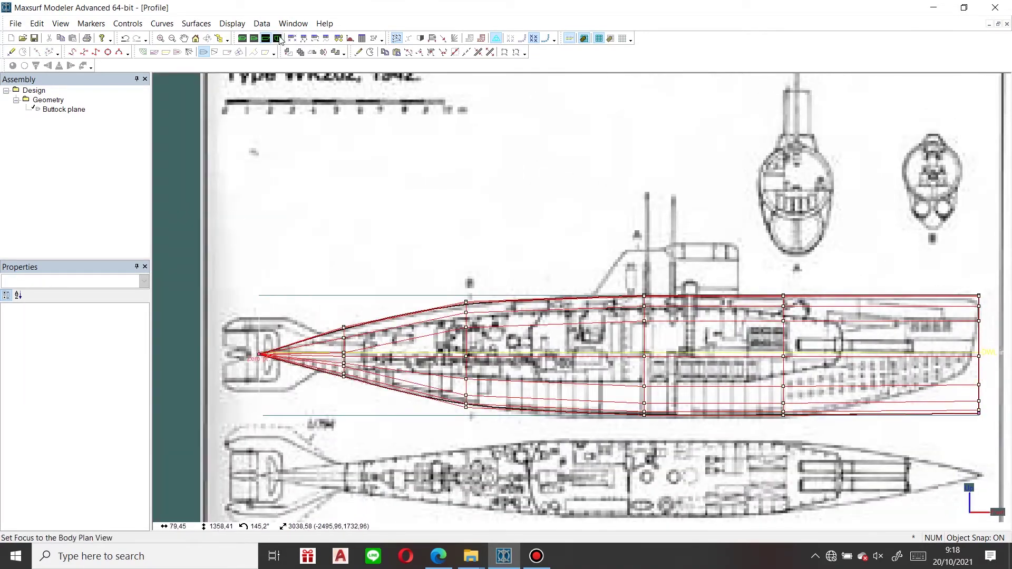
Check the control net against the frame lines in the body plan view
{"action": "left_click", "coordinate": [277, 38]}
{"action": "left_click", "coordinate": [262, 24]}
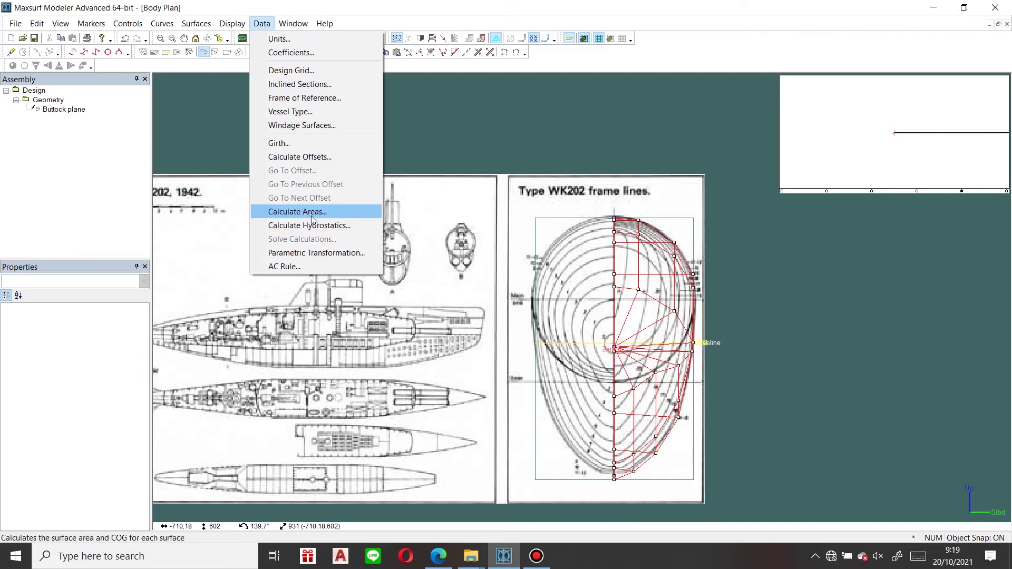
{"action": "mouse_move", "coordinate": [232, 24]}
{"action": "mouse_move", "coordinate": [289, 198]}
{"action": "left_click", "coordinate": [363, 286]}
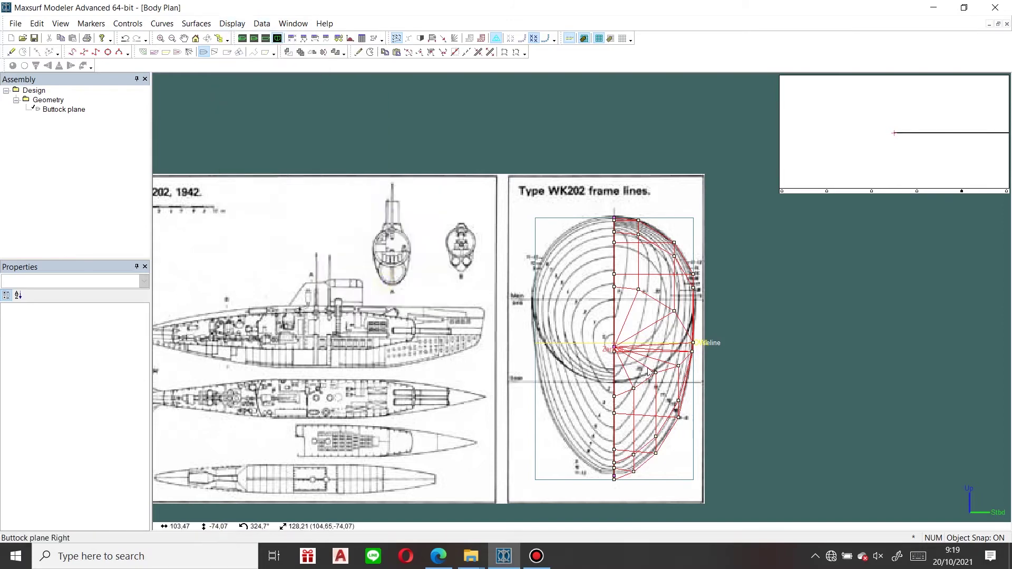
{"action": "scroll", "coordinate": [622, 348], "scroll_direction": "up", "scroll_amount": 4}
{"action": "scroll", "coordinate": [588, 324], "scroll_direction": "down", "scroll_amount": 8}
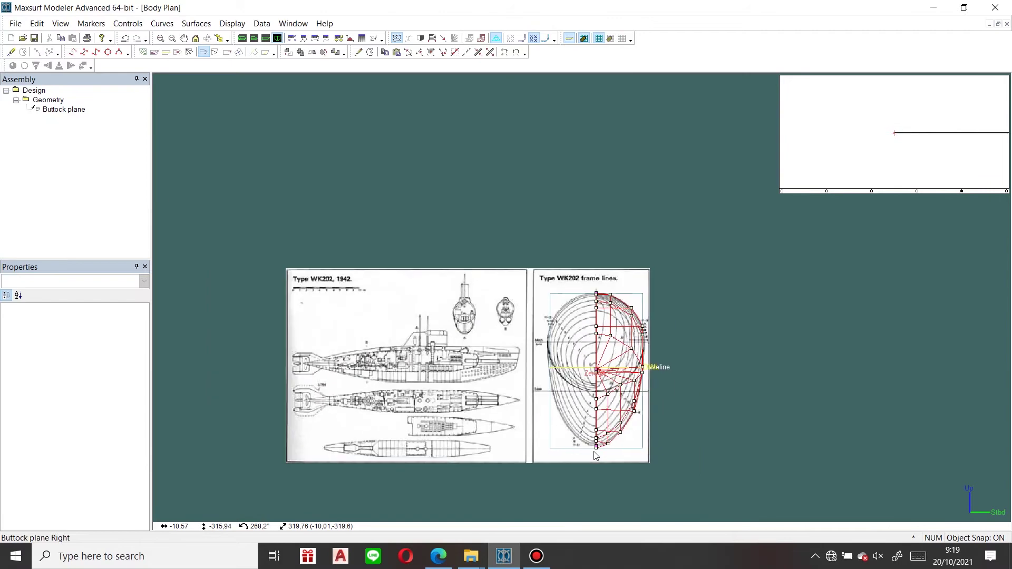
{"action": "scroll", "coordinate": [594, 450], "scroll_direction": "up", "scroll_amount": 1}
Return to the profile view and compare the forward control net with the bow outline
{"action": "left_click", "coordinate": [265, 38]}
{"action": "scroll", "coordinate": [641, 428], "scroll_direction": "up", "scroll_amount": 3}
{"action": "scroll", "coordinate": [627, 411], "scroll_direction": "down", "scroll_amount": 2}
{"action": "scroll", "coordinate": [613, 393], "scroll_direction": "up", "scroll_amount": 1}
{"action": "left_click_drag", "start_coordinate": [617, 371], "coordinate": [827, 418]}
{"action": "left_click", "coordinate": [835, 436]}
{"action": "scroll", "coordinate": [738, 448], "scroll_direction": "down", "scroll_amount": 3}
{"action": "scroll", "coordinate": [914, 333], "scroll_direction": "up", "scroll_amount": 5}
{"action": "scroll", "coordinate": [629, 263], "scroll_direction": "down", "scroll_amount": 3}
{"action": "scroll", "coordinate": [603, 350], "scroll_direction": "down", "scroll_amount": 3}
{"action": "scroll", "coordinate": [530, 311], "scroll_direction": "down", "scroll_amount": 4}
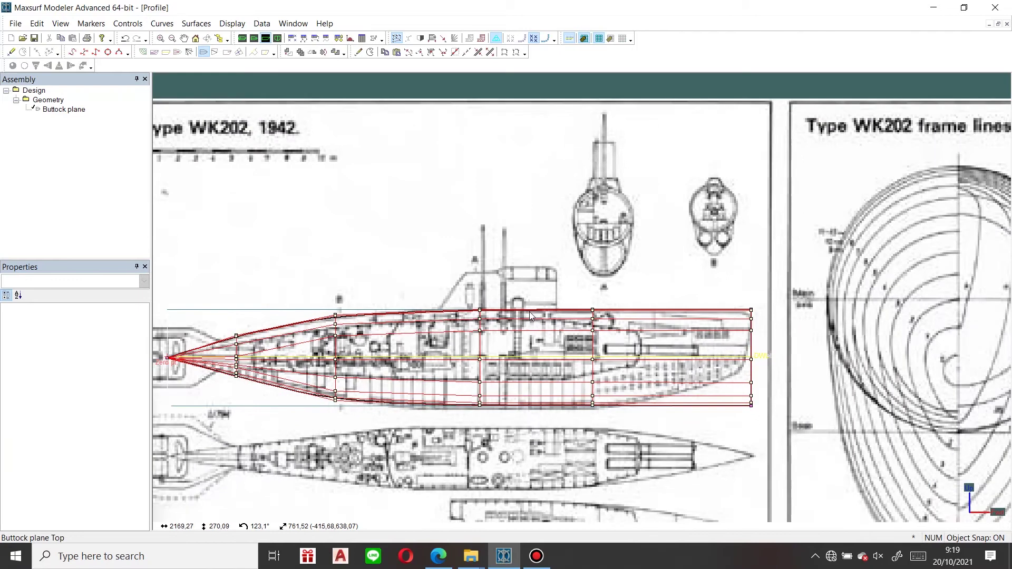
Add two control point columns near the bow, at longitudinal positions of about 3309 cm and 3425 cm
{"action": "scroll", "coordinate": [653, 343], "scroll_direction": "up", "scroll_amount": 2}
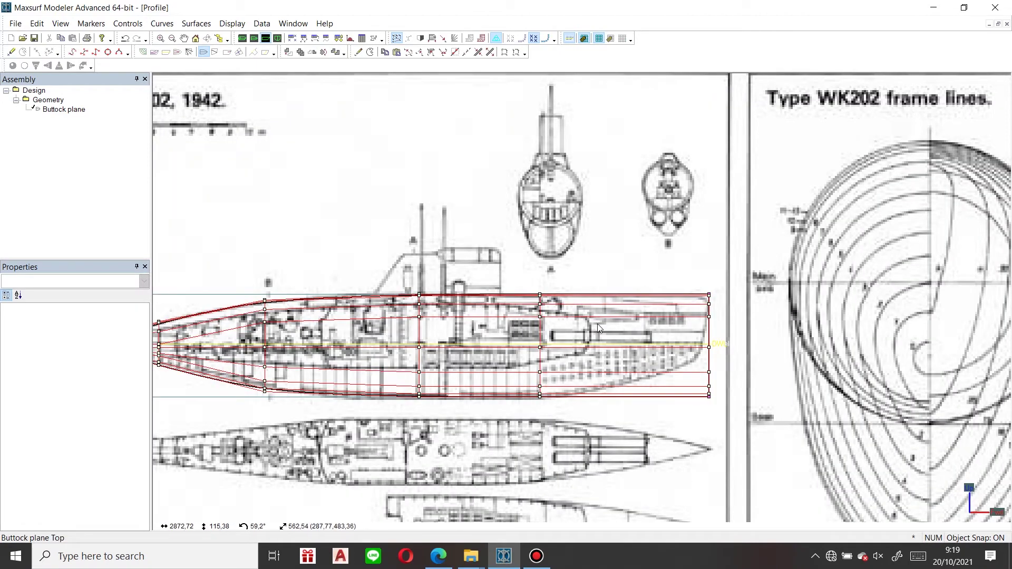
{"action": "scroll", "coordinate": [672, 369], "scroll_direction": "up", "scroll_amount": 2}
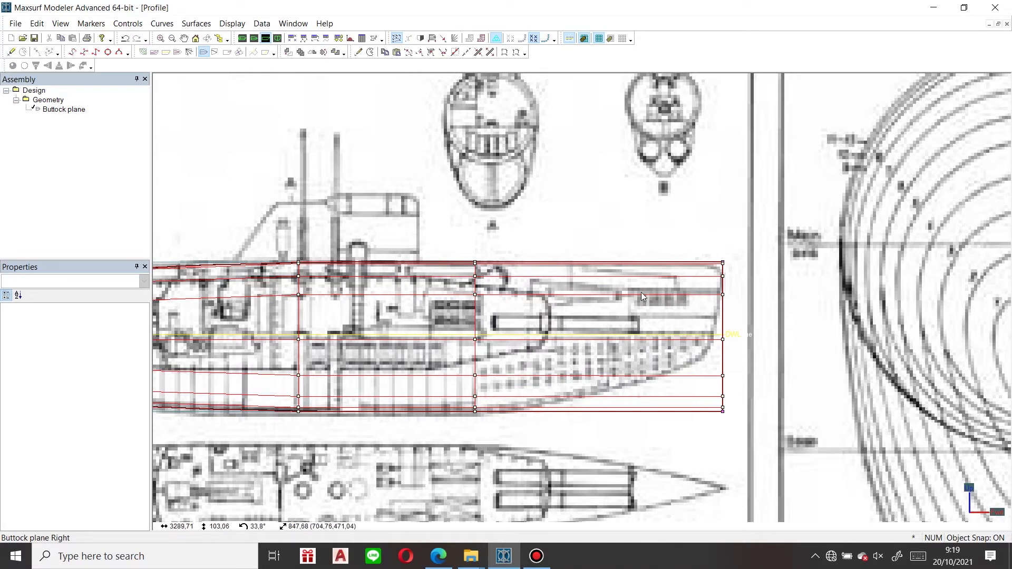
{"action": "left_click", "coordinate": [358, 52]}
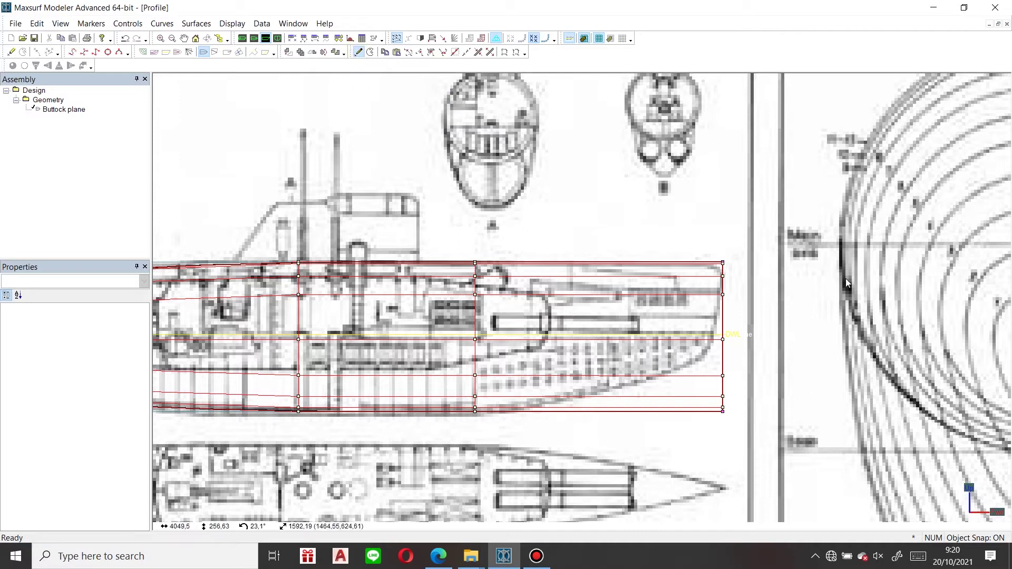
{"action": "left_click", "coordinate": [665, 411]}
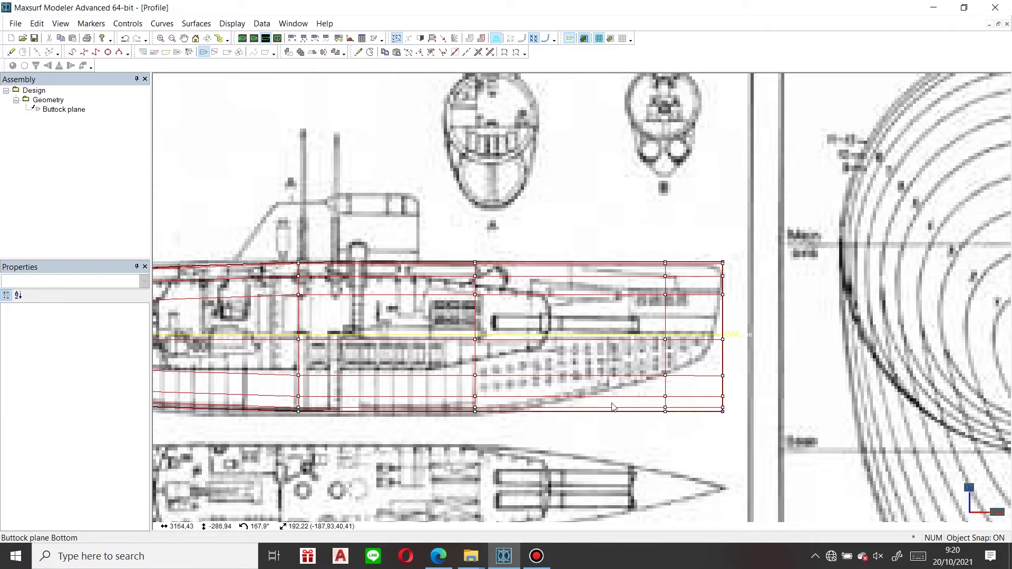
{"action": "left_click", "coordinate": [359, 52]}
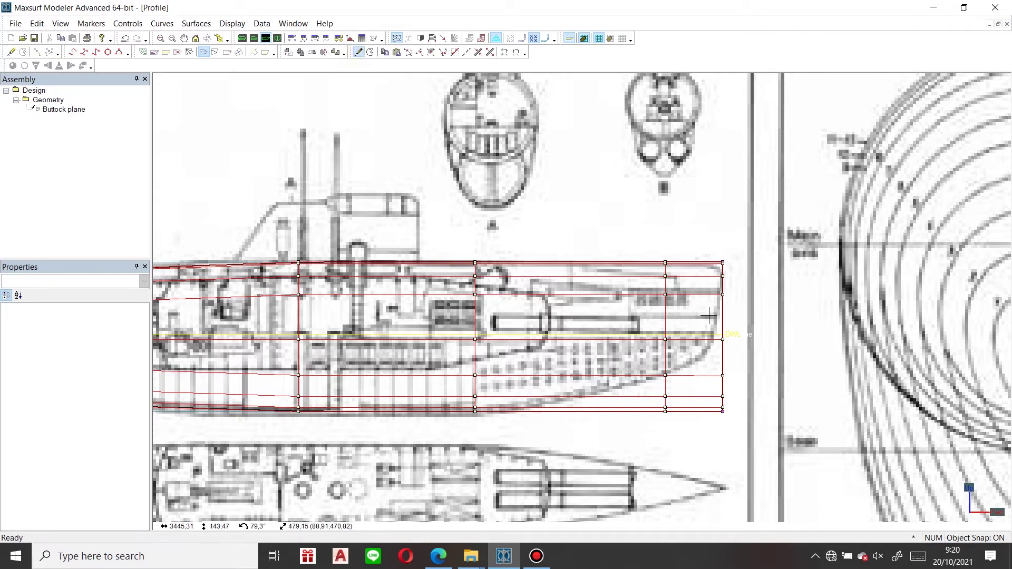
{"action": "left_click", "coordinate": [703, 411]}
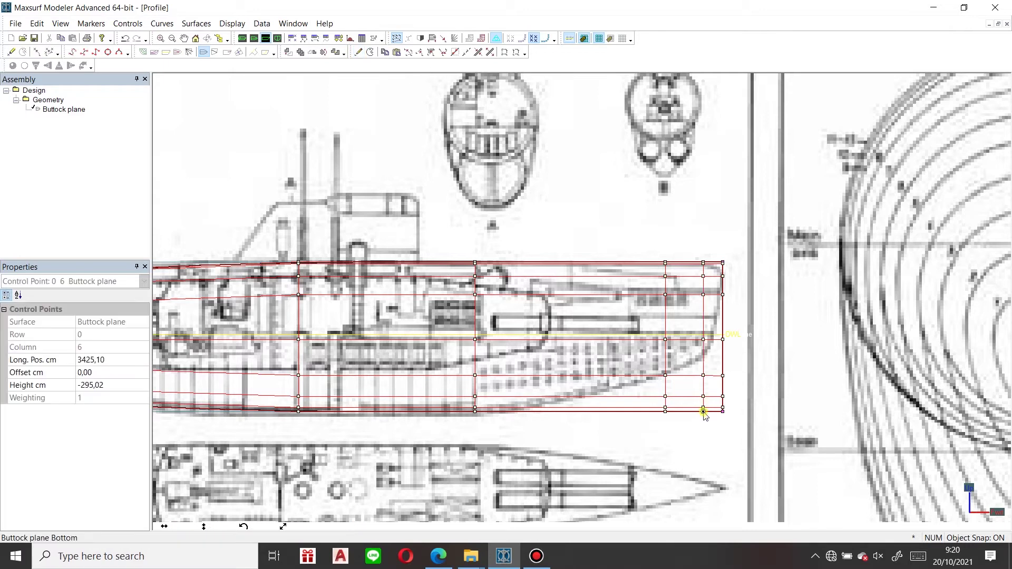
{"action": "left_click", "coordinate": [773, 331]}
Raise the lower control points of the new column at 3309 cm to the rising keel line
{"action": "scroll", "coordinate": [654, 262], "scroll_direction": "up", "scroll_amount": 2}
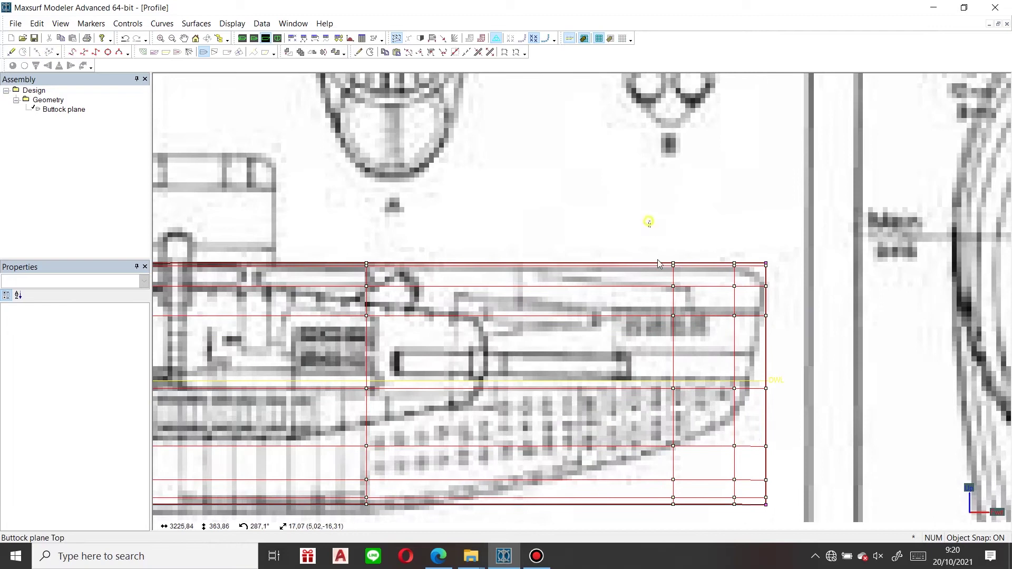
{"action": "scroll", "coordinate": [755, 253], "scroll_direction": "up", "scroll_amount": 1}
{"action": "scroll", "coordinate": [739, 295], "scroll_direction": "down", "scroll_amount": 3}
{"action": "mouse_move", "coordinate": [719, 252]}
{"action": "left_mouse_down"}
{"action": "mouse_move", "coordinate": [742, 488]}
{"action": "mouse_move", "coordinate": [737, 467]}
{"action": "left_mouse_up"}
{"action": "left_click", "coordinate": [734, 479]}
{"action": "left_click_drag", "start_coordinate": [652, 250], "coordinate": [696, 465]}
{"action": "left_click", "coordinate": [699, 484]}
{"action": "left_click_drag", "start_coordinate": [658, 404], "coordinate": [708, 503]}
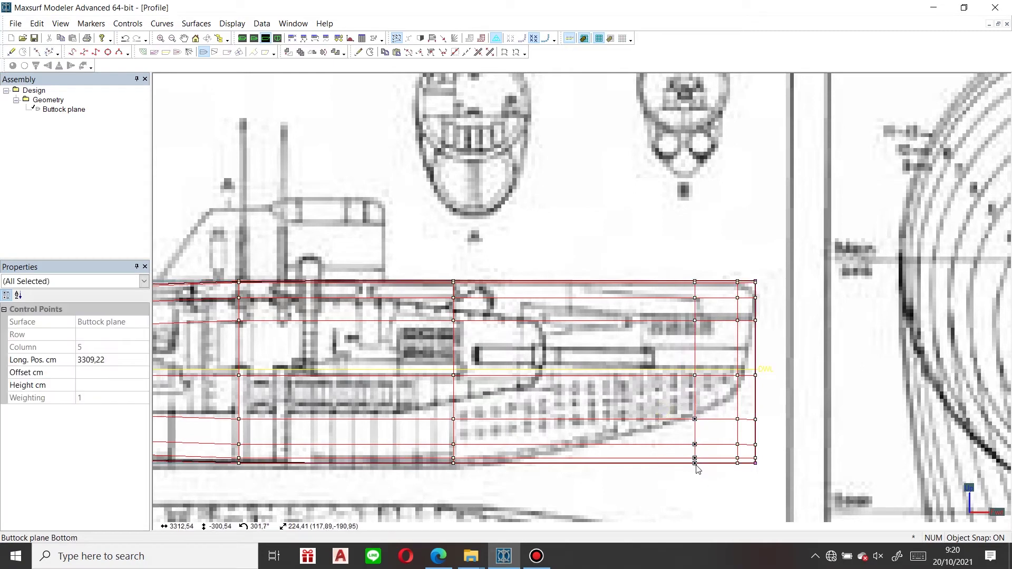
{"action": "left_click_drag", "start_coordinate": [696, 464], "coordinate": [758, 431]}
Raise the lower control points of the new column at 3425 cm to the forefoot outline
{"action": "scroll", "coordinate": [706, 418], "scroll_direction": "up", "scroll_amount": 1}
{"action": "mouse_move", "coordinate": [736, 392]}
{"action": "left_mouse_down"}
{"action": "mouse_move", "coordinate": [767, 448]}
{"action": "mouse_move", "coordinate": [752, 438]}
{"action": "mouse_move", "coordinate": [749, 393]}
{"action": "left_mouse_up"}
{"action": "scroll", "coordinate": [744, 377], "scroll_direction": "up", "scroll_amount": 1}
{"action": "middle_click_drag", "start_coordinate": [739, 371], "coordinate": [709, 406]}
{"action": "scroll", "coordinate": [737, 444], "scroll_direction": "up", "scroll_amount": 1}
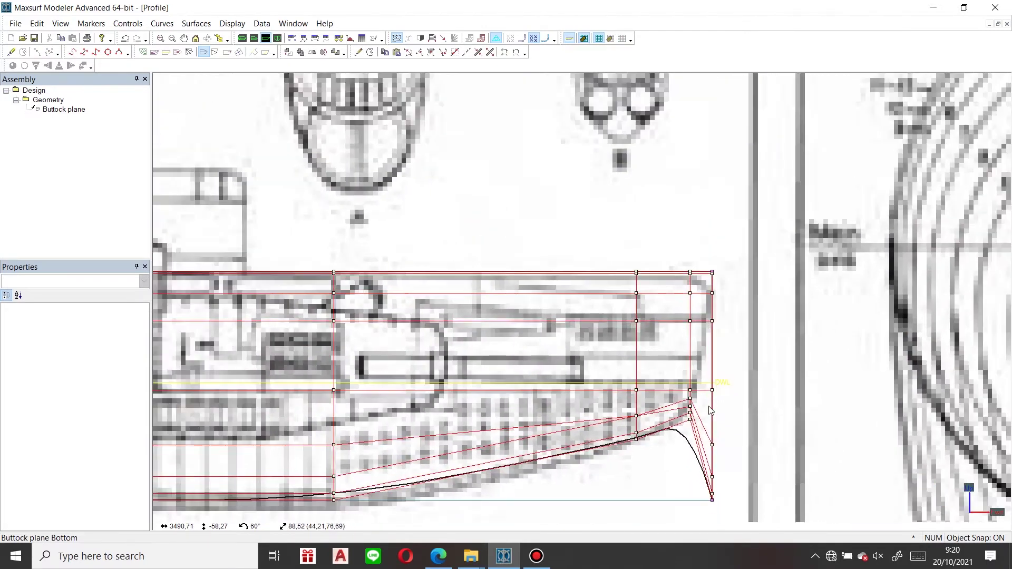
Shift the column nearest the bow edge slightly aft and raise the lower bow edge points towards the waterline
{"action": "scroll", "coordinate": [677, 372], "scroll_direction": "down", "scroll_amount": 1}
{"action": "left_click_drag", "start_coordinate": [673, 242], "coordinate": [707, 464]}
{"action": "left_click_drag", "start_coordinate": [691, 419], "coordinate": [713, 455]}
{"action": "left_click", "coordinate": [725, 461]}
{"action": "left_click", "coordinate": [730, 390]}
{"action": "left_click_drag", "start_coordinate": [691, 366], "coordinate": [721, 413]}
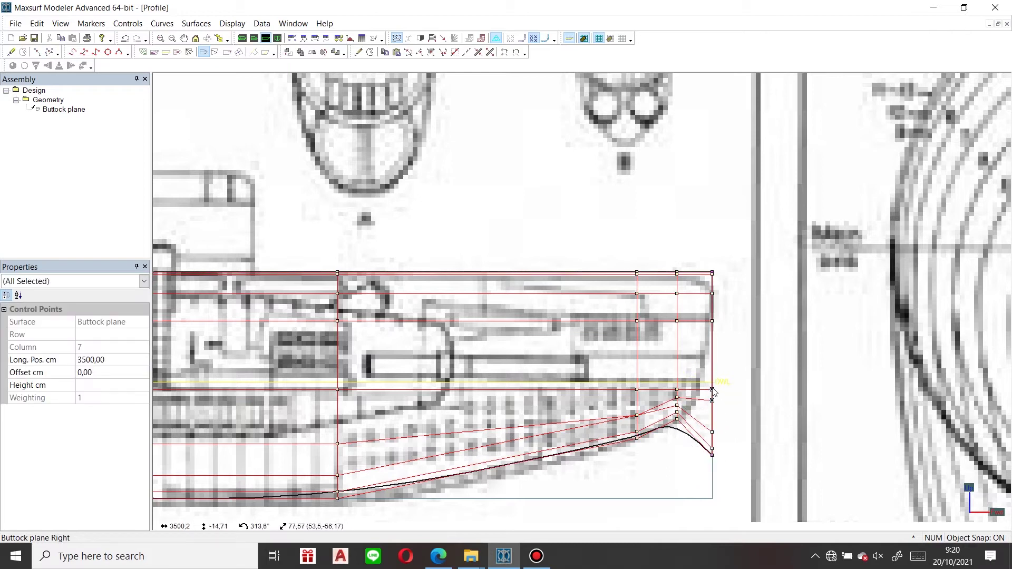
{"action": "mouse_move", "coordinate": [712, 378]}
{"action": "left_mouse_down"}
{"action": "mouse_move", "coordinate": [712, 387]}
{"action": "mouse_move", "coordinate": [712, 368]}
{"action": "left_mouse_up"}
{"action": "left_click", "coordinate": [743, 373]}
Move the two lowest bow edge points aft onto the rounded forefoot outline, the lowest at a height of about -71 cm
{"action": "left_click_drag", "start_coordinate": [701, 422], "coordinate": [687, 394]}
{"action": "scroll", "coordinate": [720, 415], "scroll_direction": "up", "scroll_amount": 2}
{"action": "scroll", "coordinate": [682, 400], "scroll_direction": "up", "scroll_amount": 2}
{"action": "left_click", "coordinate": [669, 389]}
{"action": "left_click", "coordinate": [671, 418]}
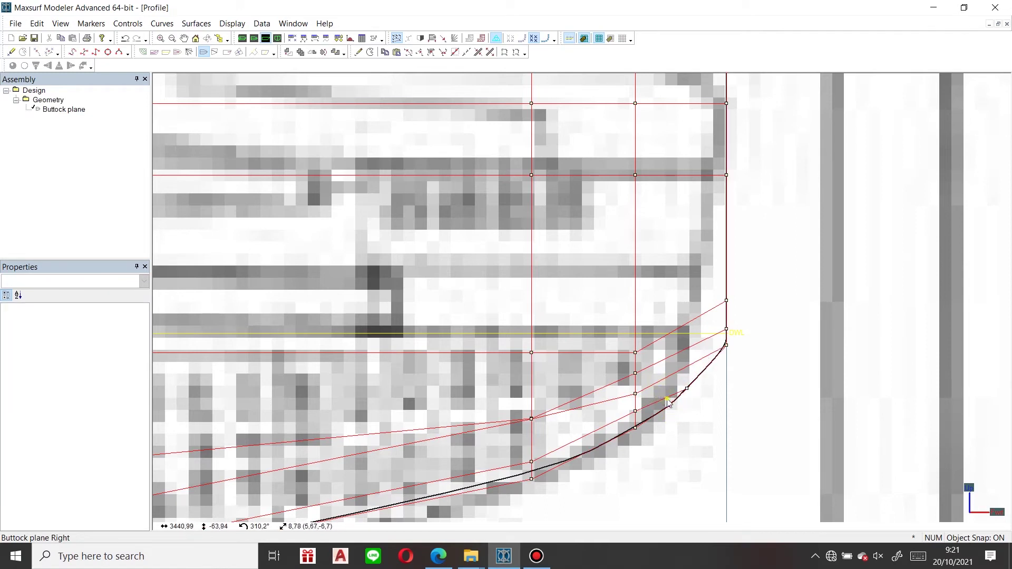
{"action": "left_click", "coordinate": [670, 405]}
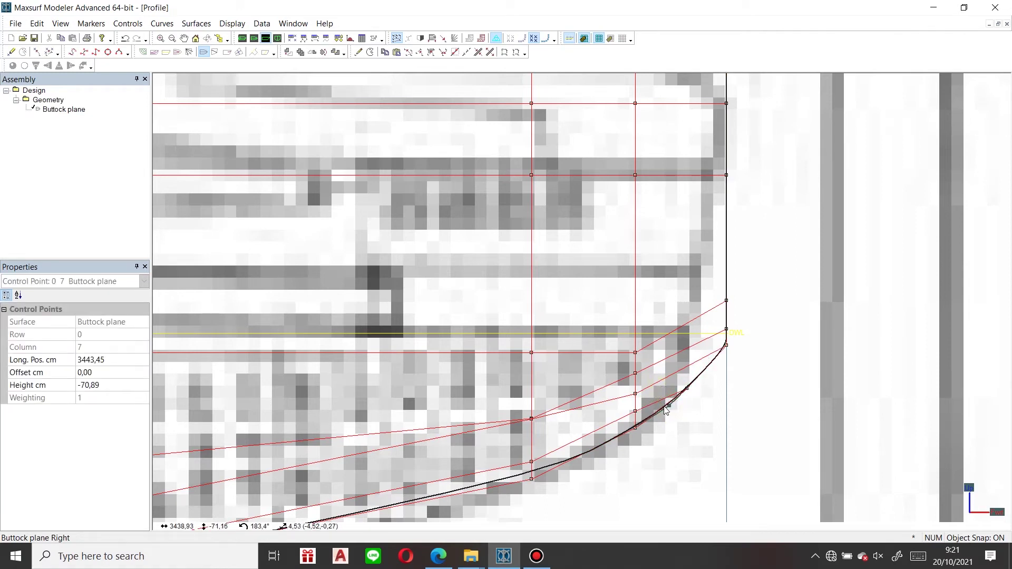
{"action": "left_click", "coordinate": [689, 410]}
{"action": "left_click", "coordinate": [686, 390]}
{"action": "left_click_drag", "start_coordinate": [685, 388], "coordinate": [683, 388]}
{"action": "left_click", "coordinate": [731, 374]}
Move the bow edge control points around the waterline aft to follow the raked stem outline
{"action": "left_click_drag", "start_coordinate": [708, 274], "coordinate": [696, 343]}
{"action": "left_click", "coordinate": [726, 333]}
{"action": "scroll", "coordinate": [701, 282], "scroll_direction": "down", "scroll_amount": 3}
{"action": "middle_click_drag", "start_coordinate": [701, 282], "coordinate": [676, 329]}
{"action": "scroll", "coordinate": [674, 338], "scroll_direction": "up", "scroll_amount": 4}
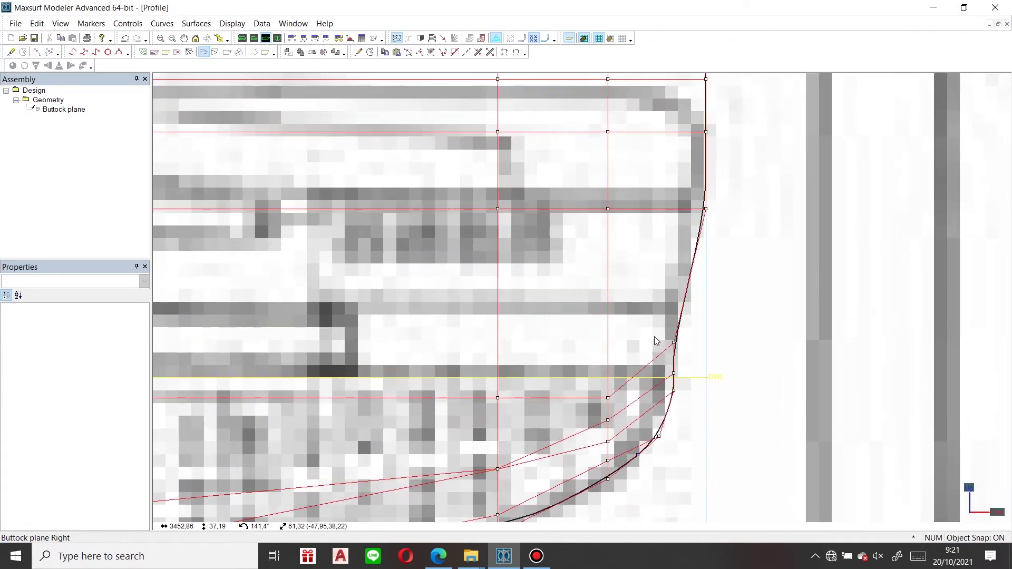
{"action": "mouse_move", "coordinate": [685, 369]}
{"action": "left_mouse_down"}
{"action": "mouse_move", "coordinate": [687, 380]}
{"action": "mouse_move", "coordinate": [678, 373]}
{"action": "left_mouse_up"}
{"action": "left_click", "coordinate": [714, 341]}
{"action": "left_click_drag", "start_coordinate": [673, 322], "coordinate": [683, 355]}
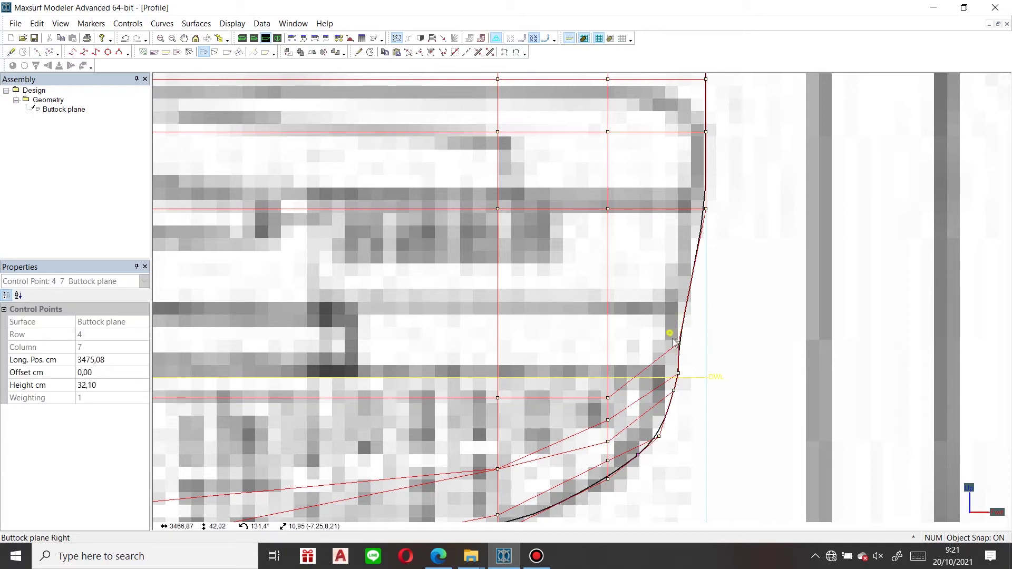
{"action": "left_click_drag", "start_coordinate": [679, 342], "coordinate": [685, 344]}
{"action": "left_click", "coordinate": [738, 332]}
Move the bow edge point midway between the waterline and the deck slightly aft onto the stem outline
{"action": "scroll", "coordinate": [730, 302], "scroll_direction": "down", "scroll_amount": 4}
{"action": "middle_click_drag", "start_coordinate": [731, 303], "coordinate": [730, 368]}
{"action": "scroll", "coordinate": [729, 364], "scroll_direction": "up", "scroll_amount": 2}
{"action": "left_click_drag", "start_coordinate": [718, 315], "coordinate": [705, 294]}
{"action": "left_click", "coordinate": [739, 289]}
Reposition the two uppermost bow edge points, lowering both and moving the top one aft, to form the rounded deck corner
{"action": "scroll", "coordinate": [698, 204], "scroll_direction": "up", "scroll_amount": 1}
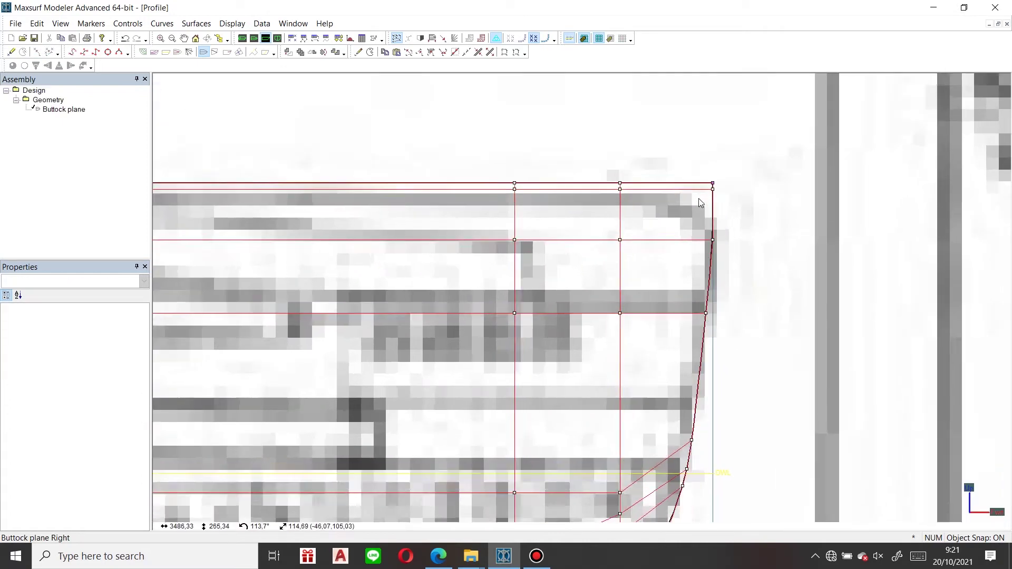
{"action": "scroll", "coordinate": [713, 204], "scroll_direction": "up", "scroll_amount": 1}
{"action": "scroll", "coordinate": [718, 179], "scroll_direction": "up", "scroll_amount": 1}
{"action": "left_click", "coordinate": [721, 182]}
{"action": "left_click_drag", "start_coordinate": [721, 183], "coordinate": [728, 242]}
{"action": "left_click", "coordinate": [747, 232]}
{"action": "left_click", "coordinate": [721, 171]}
{"action": "left_click_drag", "start_coordinate": [721, 172], "coordinate": [721, 241]}
{"action": "left_click", "coordinate": [722, 247]}
{"action": "left_click", "coordinate": [746, 218]}
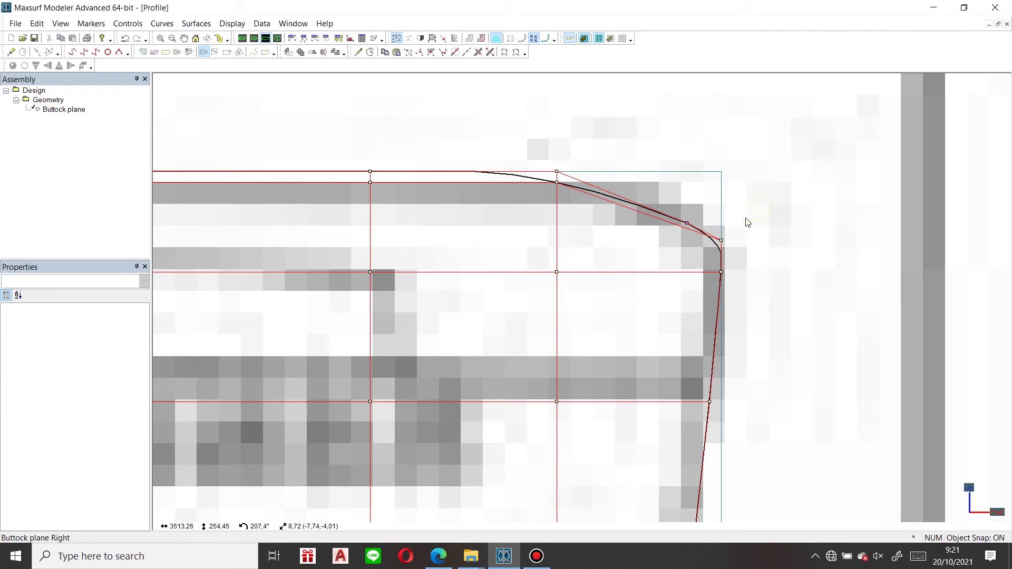
Lower the top two control points of the column nearest the bow edge to the sloping deck outline
{"action": "scroll", "coordinate": [746, 221], "scroll_direction": "down", "scroll_amount": 12}
{"action": "scroll", "coordinate": [739, 227], "scroll_direction": "up", "scroll_amount": 5}
{"action": "scroll", "coordinate": [653, 203], "scroll_direction": "up", "scroll_amount": 1}
{"action": "scroll", "coordinate": [653, 204], "scroll_direction": "up", "scroll_amount": 4}
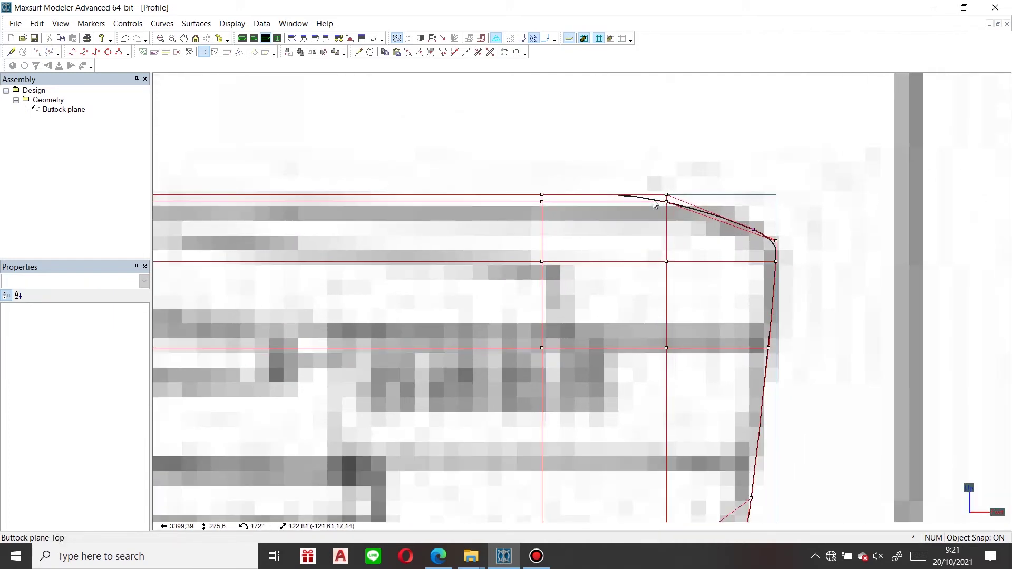
{"action": "left_click", "coordinate": [671, 204]}
{"action": "left_click_drag", "start_coordinate": [672, 205], "coordinate": [672, 228]}
{"action": "left_click", "coordinate": [699, 205]}
{"action": "scroll", "coordinate": [700, 205], "scroll_direction": "down", "scroll_amount": 1}
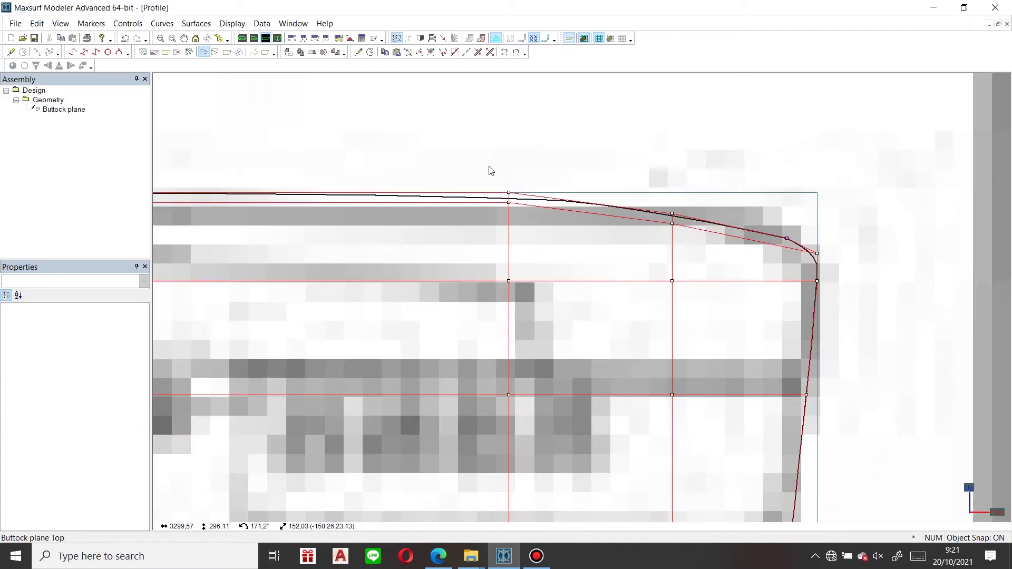
Lower the top two control points of the column at 3309 cm slightly to the deck outline
{"action": "left_click", "coordinate": [509, 203]}
{"action": "left_click_drag", "start_coordinate": [509, 205], "coordinate": [509, 213]}
{"action": "left_click", "coordinate": [626, 149]}
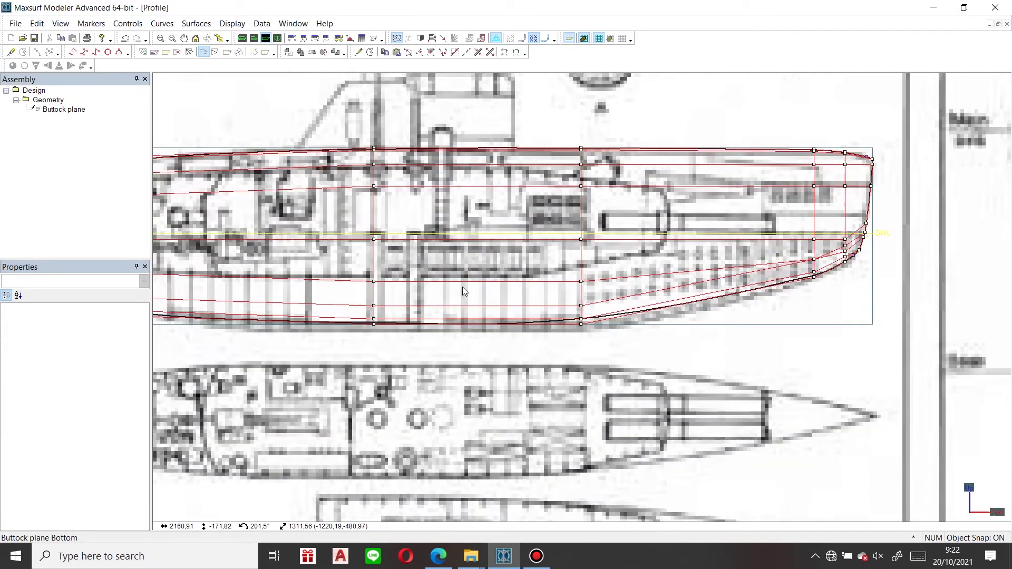
{"action": "scroll", "coordinate": [462, 287], "scroll_direction": "down", "scroll_amount": 2}
{"action": "scroll", "coordinate": [463, 287], "scroll_direction": "down", "scroll_amount": 2}
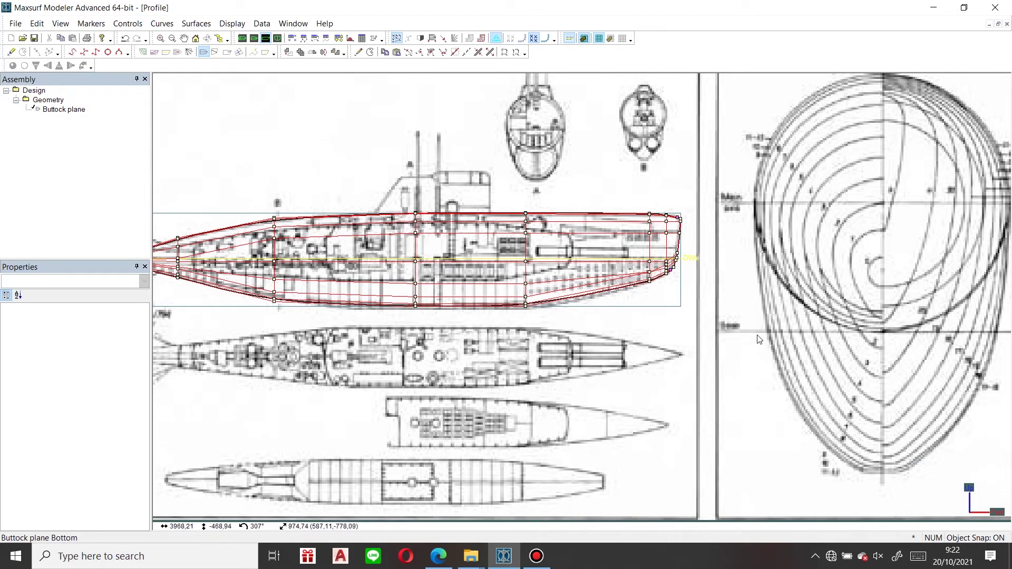
Add a control point column on the rising forward bottom, between the columns at 2549.53 cm and 3309 cm
{"action": "scroll", "coordinate": [552, 274], "scroll_direction": "up", "scroll_amount": 2}
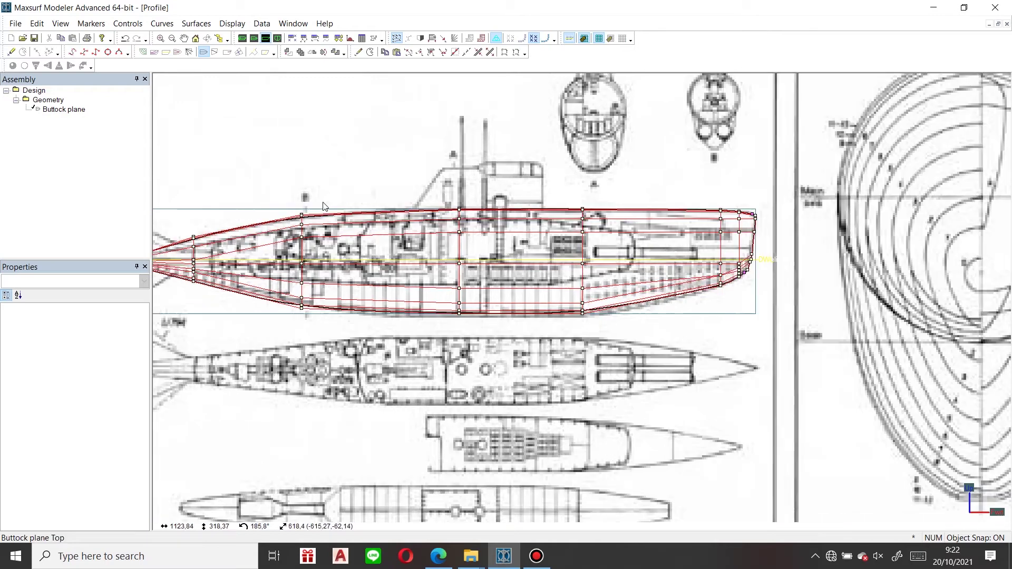
{"action": "left_click_drag", "start_coordinate": [543, 130], "coordinate": [622, 363]}
{"action": "scroll", "coordinate": [583, 321], "scroll_direction": "up", "scroll_amount": 3}
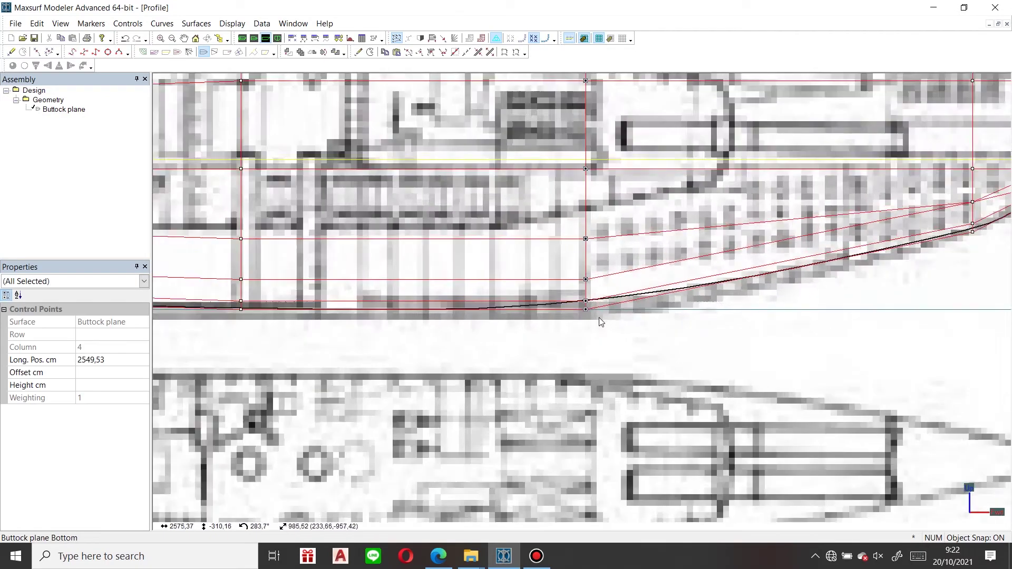
{"action": "scroll", "coordinate": [587, 314], "scroll_direction": "down", "scroll_amount": 3}
{"action": "scroll", "coordinate": [590, 307], "scroll_direction": "up", "scroll_amount": 1}
{"action": "left_click", "coordinate": [718, 146]}
{"action": "scroll", "coordinate": [707, 153], "scroll_direction": "down", "scroll_amount": 1}
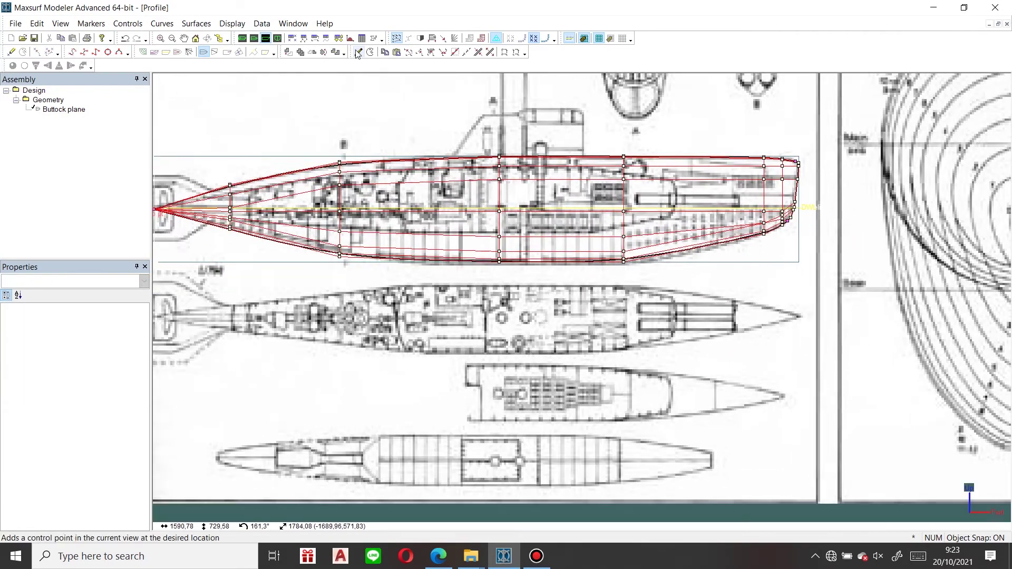
{"action": "left_click", "coordinate": [358, 52]}
{"action": "scroll", "coordinate": [693, 274], "scroll_direction": "up", "scroll_amount": 1}
{"action": "left_click", "coordinate": [688, 243]}
{"action": "scroll", "coordinate": [722, 260], "scroll_direction": "down", "scroll_amount": 1}
Examine the midship and forward control point columns against the side-view outline after the column insertion
{"action": "left_click_drag", "start_coordinate": [612, 143], "coordinate": [632, 250]}
{"action": "left_click", "coordinate": [671, 265]}
{"action": "scroll", "coordinate": [654, 263], "scroll_direction": "up", "scroll_amount": 2}
{"action": "scroll", "coordinate": [628, 276], "scroll_direction": "up", "scroll_amount": 2}
{"action": "left_click", "coordinate": [638, 263]}
{"action": "scroll", "coordinate": [639, 261], "scroll_direction": "down", "scroll_amount": 6}
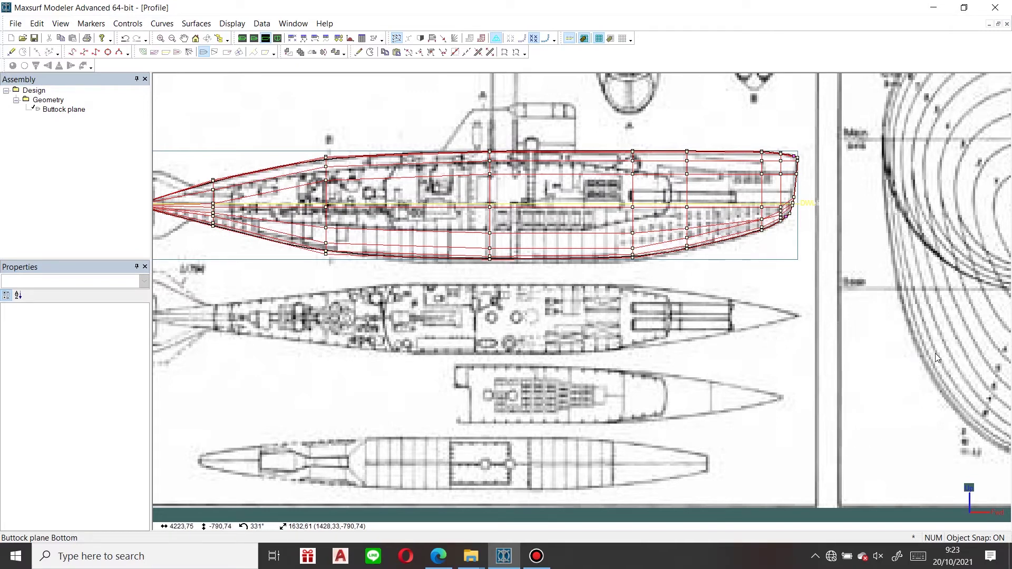
{"action": "scroll", "coordinate": [910, 318], "scroll_direction": "down", "scroll_amount": 3}
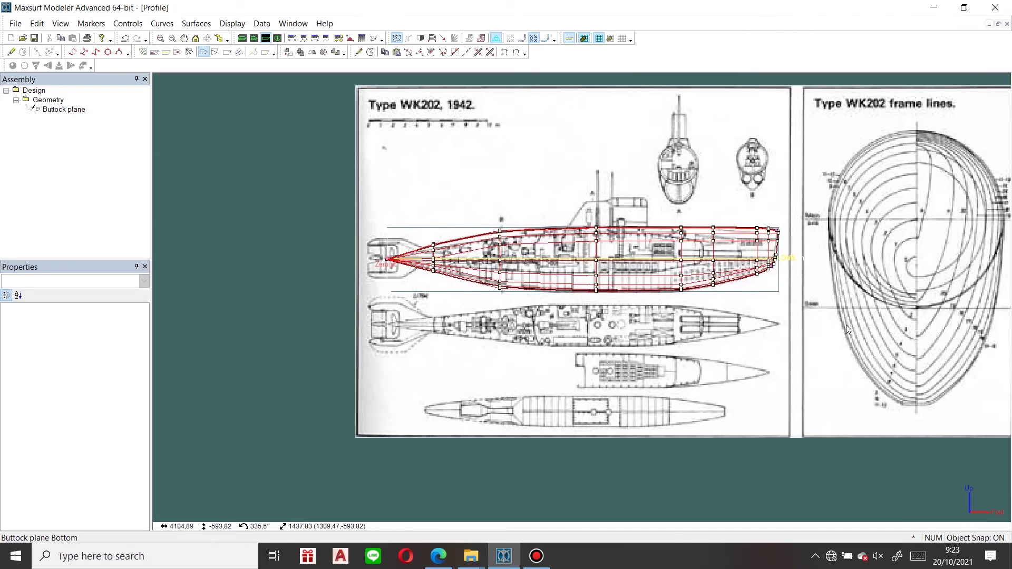
{"action": "scroll", "coordinate": [614, 320], "scroll_direction": "up", "scroll_amount": 2}
{"action": "middle_click_drag", "start_coordinate": [599, 318], "coordinate": [526, 332]}
{"action": "left_click_drag", "start_coordinate": [469, 171], "coordinate": [571, 345]}
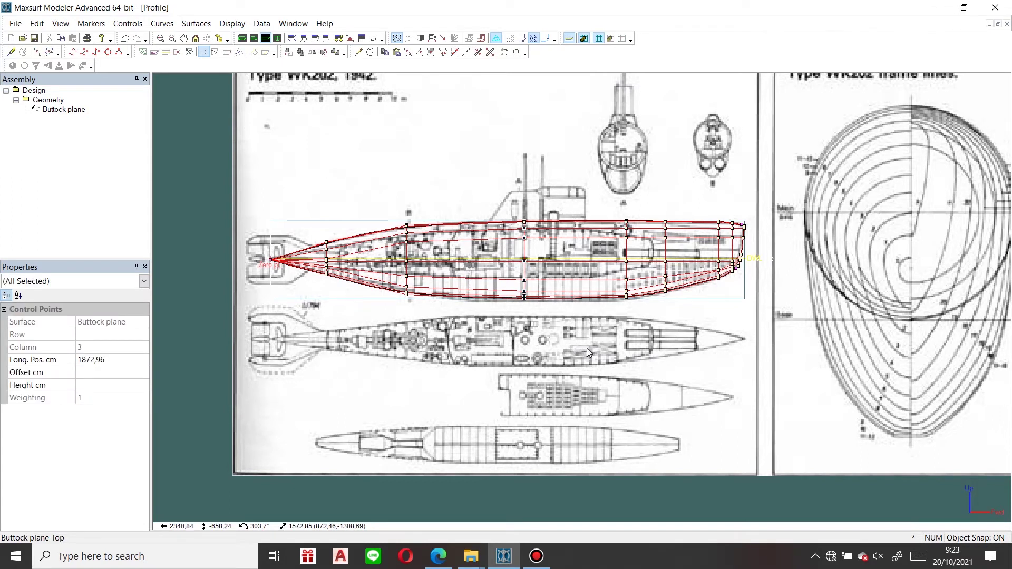
{"action": "scroll", "coordinate": [599, 220], "scroll_direction": "up", "scroll_amount": 1}
{"action": "scroll", "coordinate": [600, 221], "scroll_direction": "up", "scroll_amount": 2}
Select the control point column at 2628.94 cm and mask all other control points
{"action": "left_click_drag", "start_coordinate": [602, 191], "coordinate": [650, 375]}
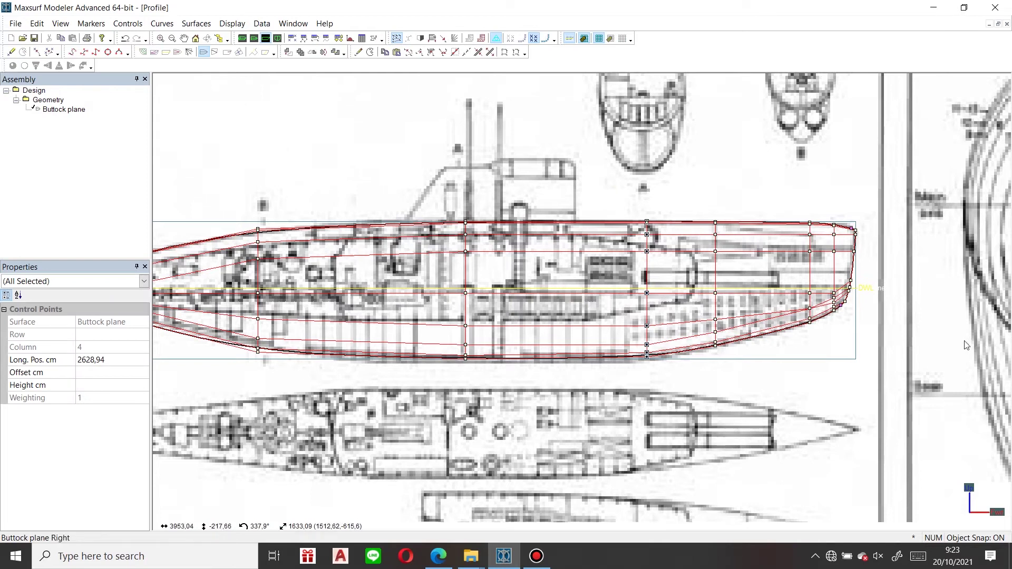
{"action": "left_click", "coordinate": [437, 184]}
{"action": "left_click_drag", "start_coordinate": [439, 185], "coordinate": [441, 211]}
{"action": "left_click_drag", "start_coordinate": [610, 187], "coordinate": [672, 402]}
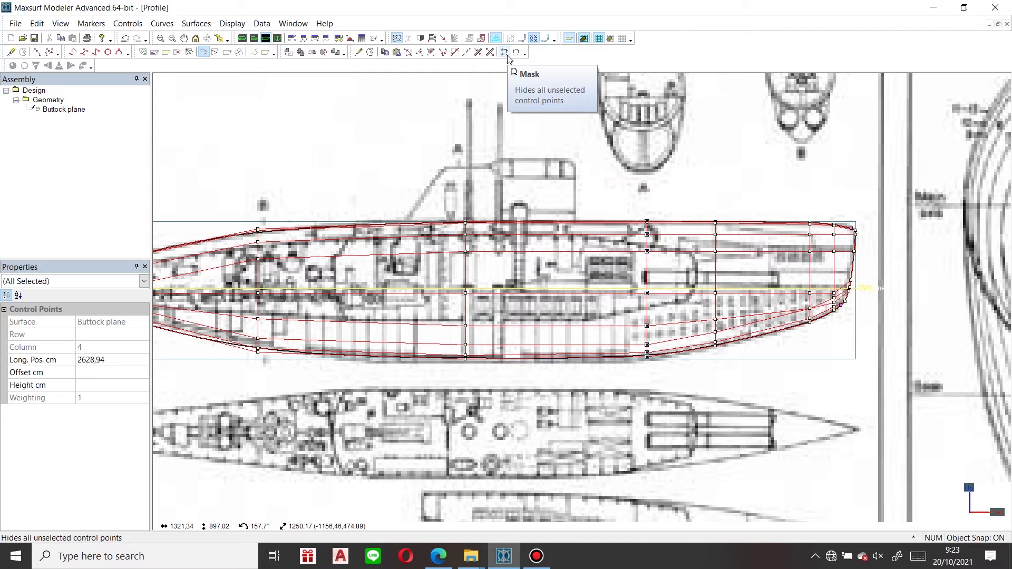
{"action": "left_click", "coordinate": [127, 24]}
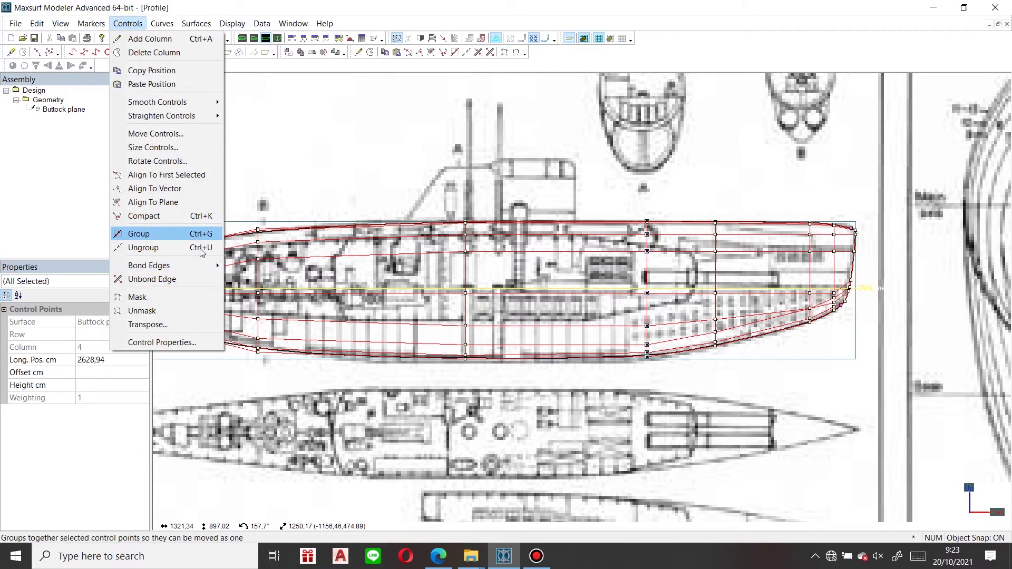
{"action": "left_click", "coordinate": [186, 300]}
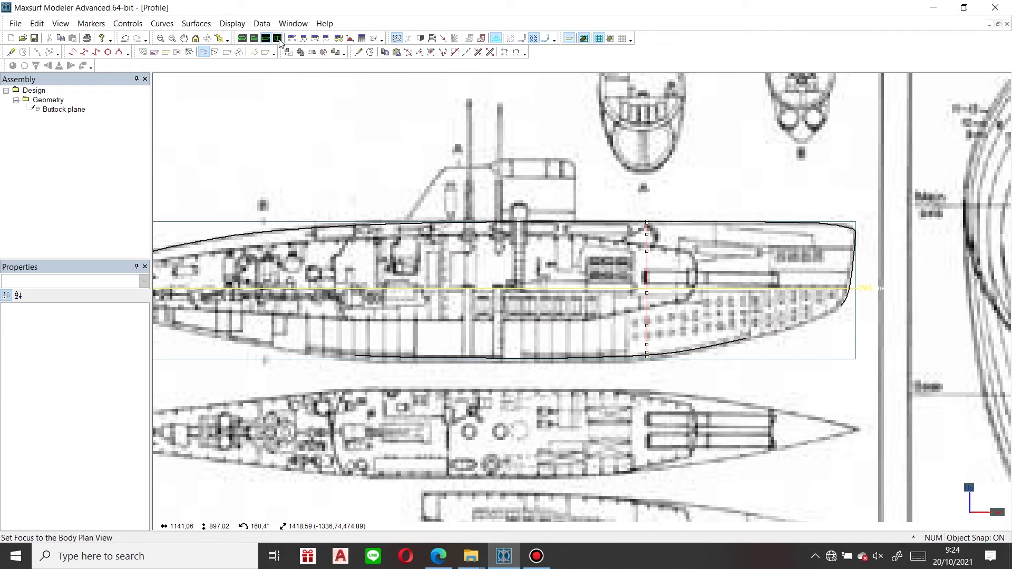
Compare the isolated column with the frame lines in the body plan and with the bottom outline in the profile view
{"action": "left_click", "coordinate": [277, 38]}
{"action": "scroll", "coordinate": [640, 456], "scroll_direction": "up", "scroll_amount": 5}
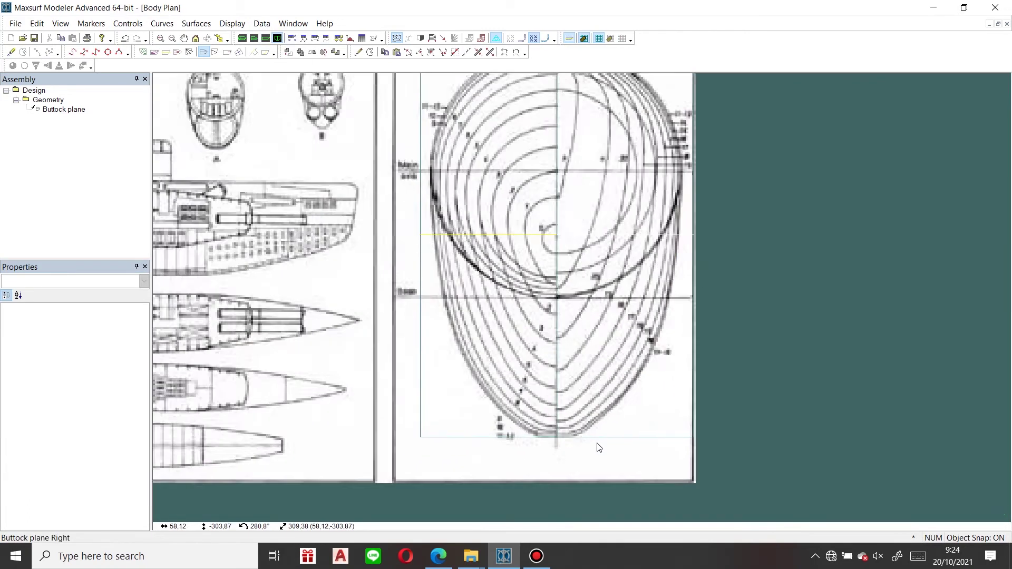
{"action": "scroll", "coordinate": [544, 431], "scroll_direction": "up", "scroll_amount": 2}
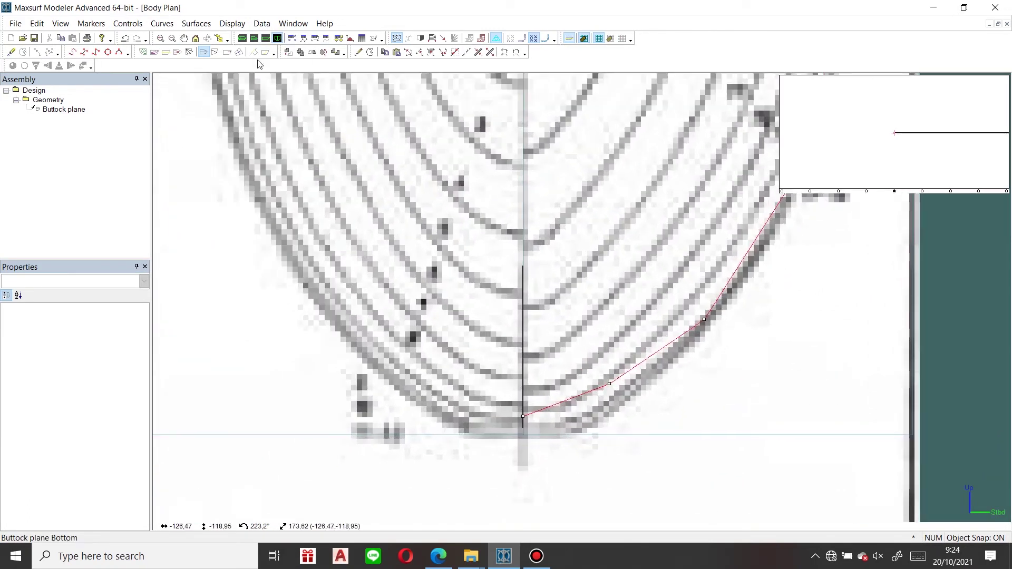
{"action": "left_click", "coordinate": [265, 38]}
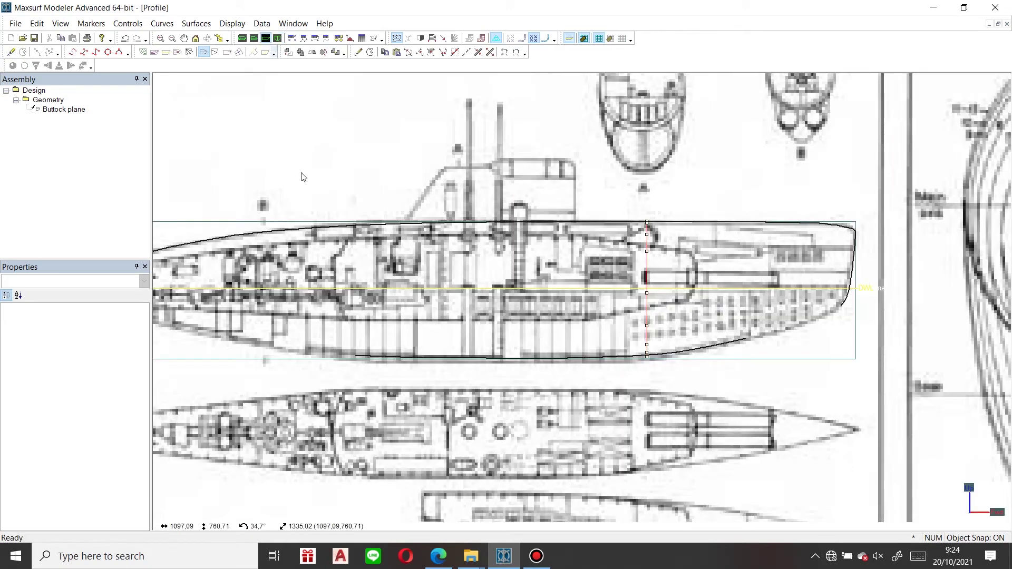
{"action": "scroll", "coordinate": [650, 359], "scroll_direction": "up", "scroll_amount": 5}
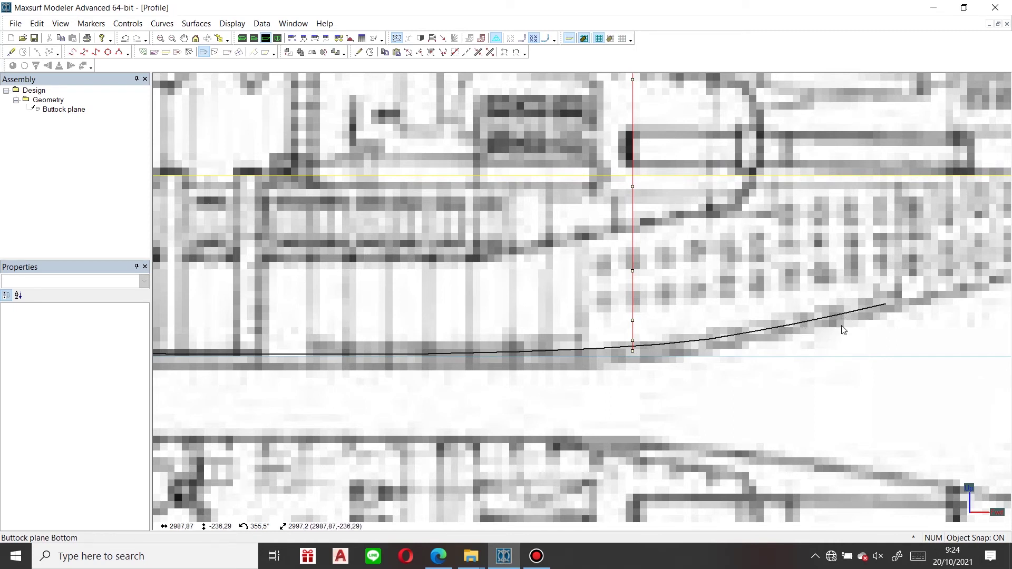
{"action": "scroll", "coordinate": [685, 334], "scroll_direction": "down", "scroll_amount": 5}
{"action": "scroll", "coordinate": [714, 321], "scroll_direction": "up", "scroll_amount": 3}
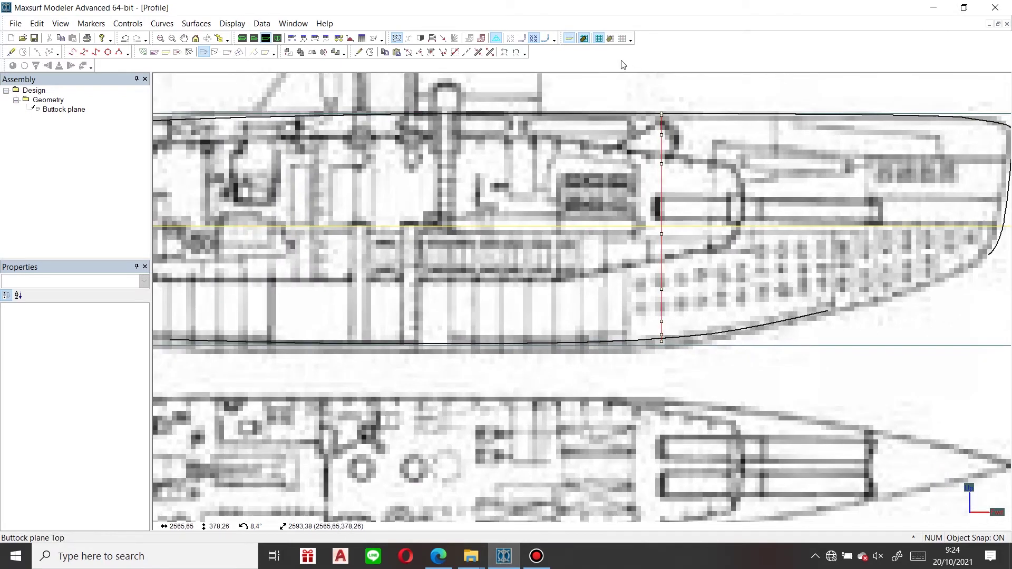
{"action": "left_click", "coordinate": [278, 38]}
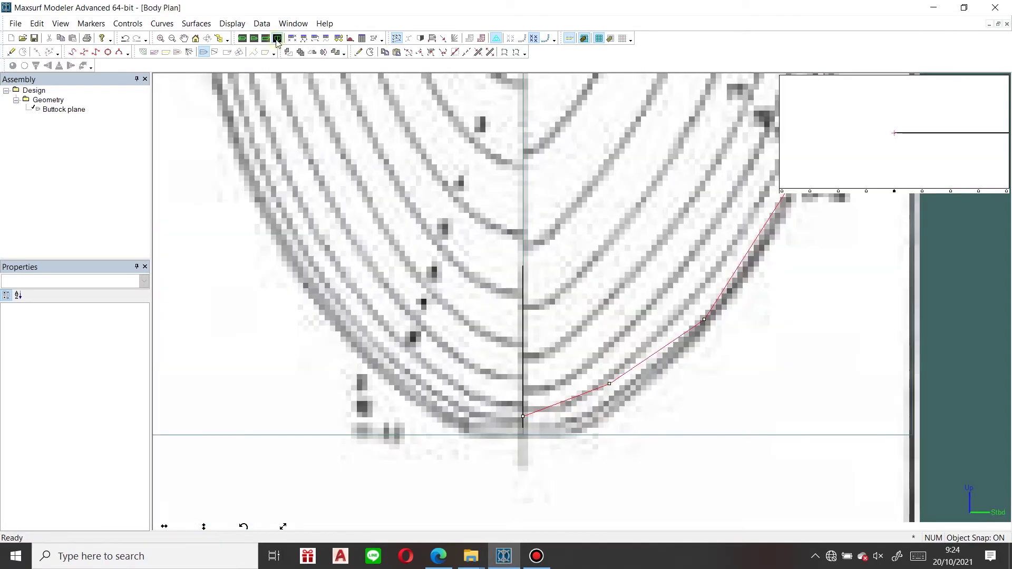
{"action": "scroll", "coordinate": [537, 428], "scroll_direction": "up", "scroll_amount": 1}
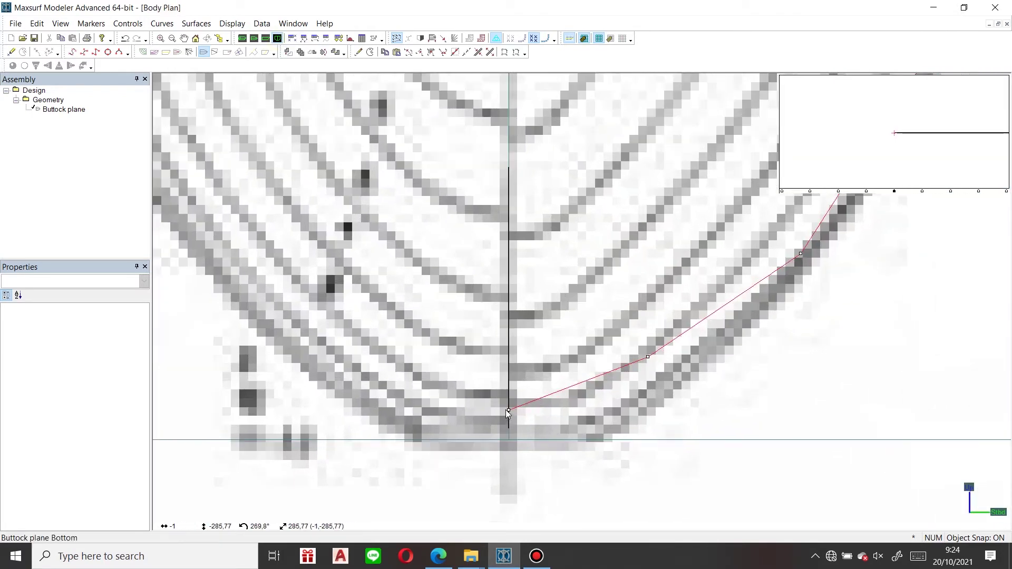
{"action": "left_click", "coordinate": [530, 429]}
{"action": "scroll", "coordinate": [522, 422], "scroll_direction": "down", "scroll_amount": 5}
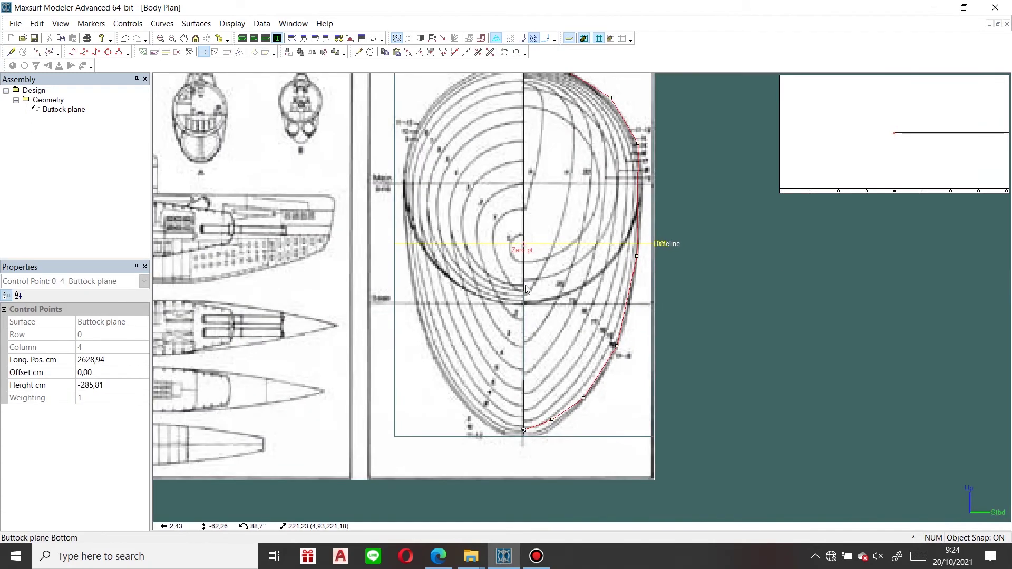
{"action": "scroll", "coordinate": [522, 245], "scroll_direction": "down", "scroll_amount": 1}
{"action": "middle_click_drag", "start_coordinate": [515, 226], "coordinate": [515, 235]}
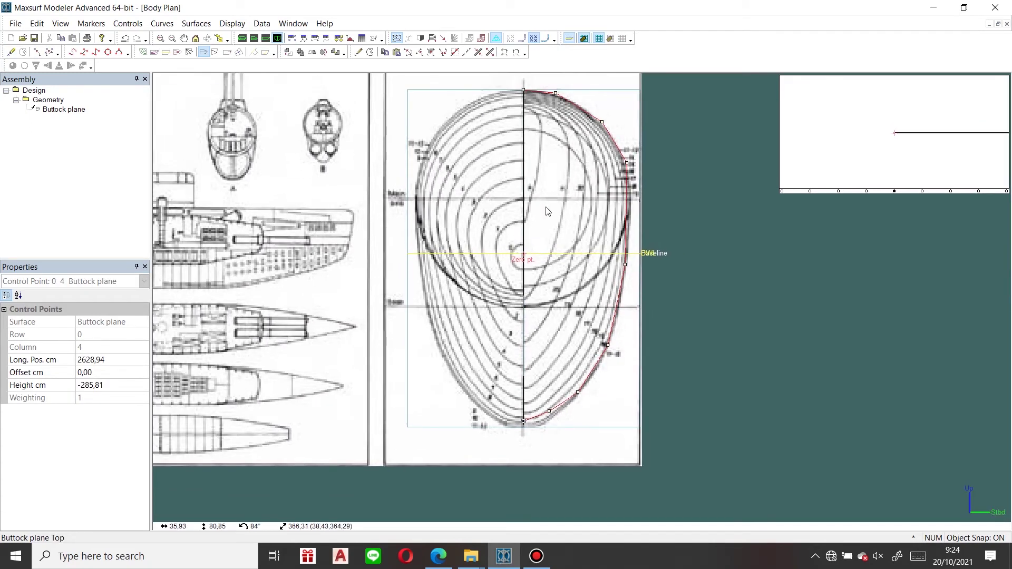
{"action": "scroll", "coordinate": [522, 417], "scroll_direction": "up", "scroll_amount": 10}
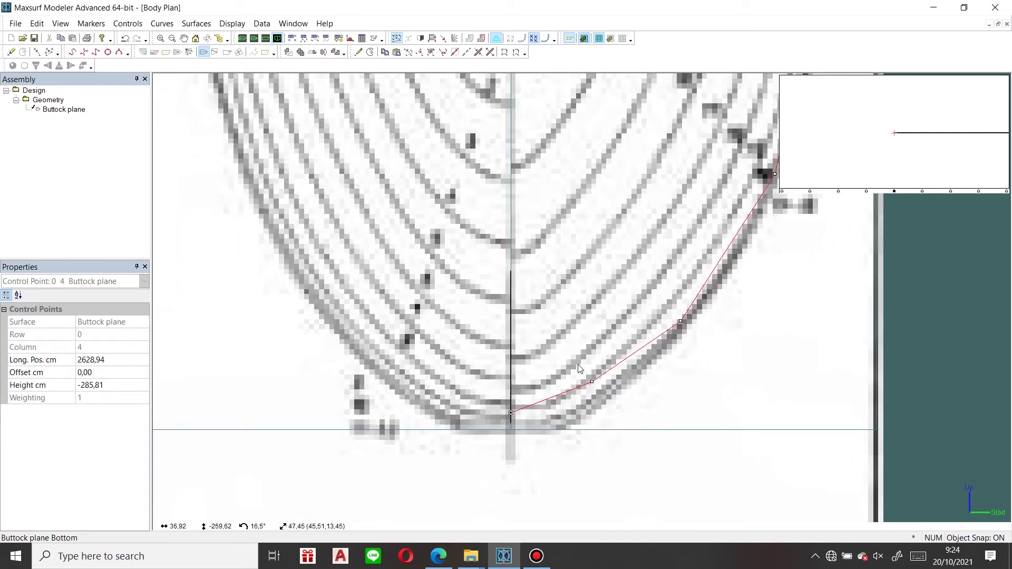
{"action": "scroll", "coordinate": [577, 364], "scroll_direction": "down", "scroll_amount": 6}
{"action": "scroll", "coordinate": [575, 388], "scroll_direction": "up", "scroll_amount": 6}
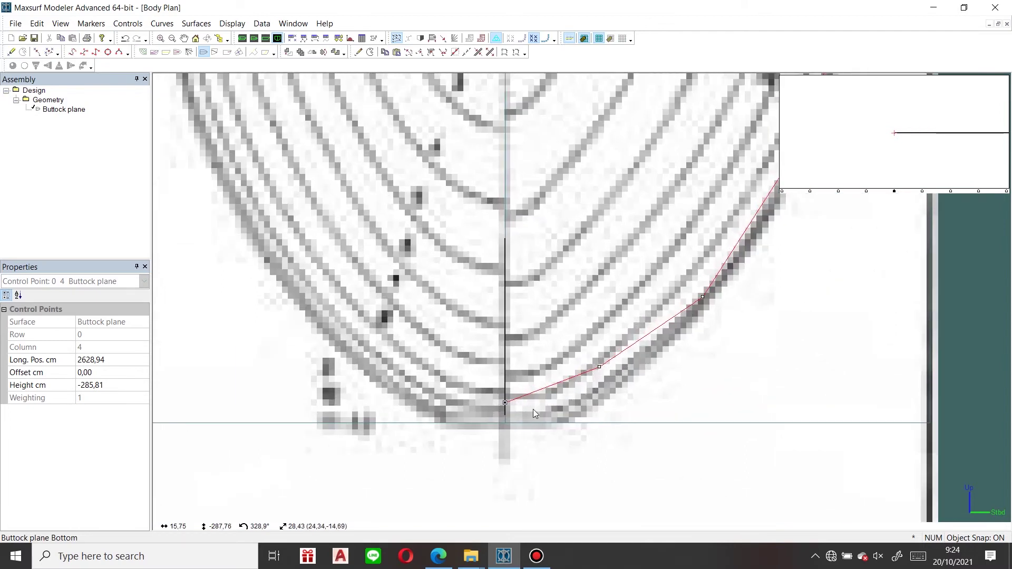
Move the point next to the keel to about 25 cm offset, -285 cm height, and the point above it to about 88 cm, -235 cm
{"action": "left_click", "coordinate": [563, 408]}
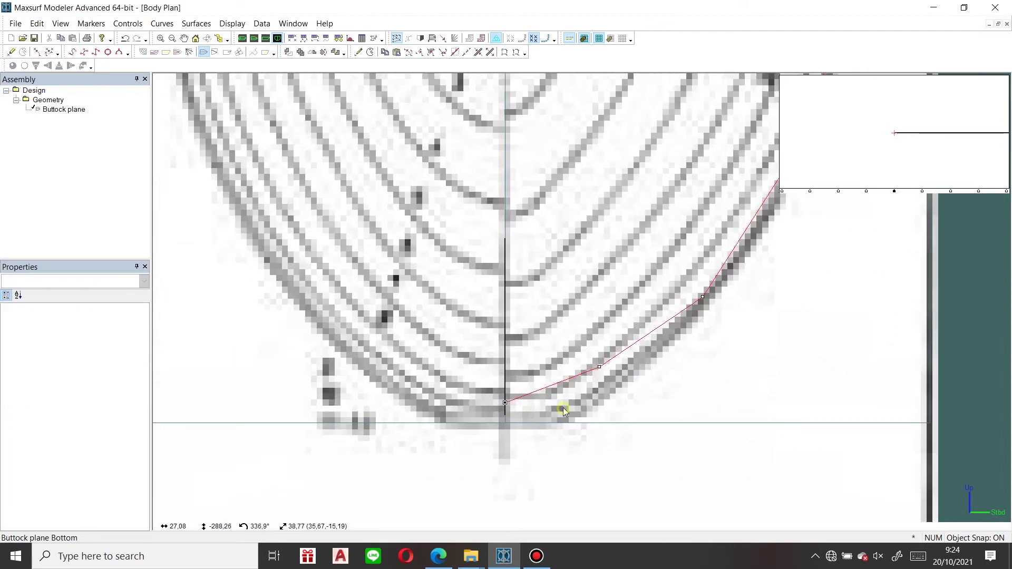
{"action": "left_click_drag", "start_coordinate": [609, 389], "coordinate": [560, 405]}
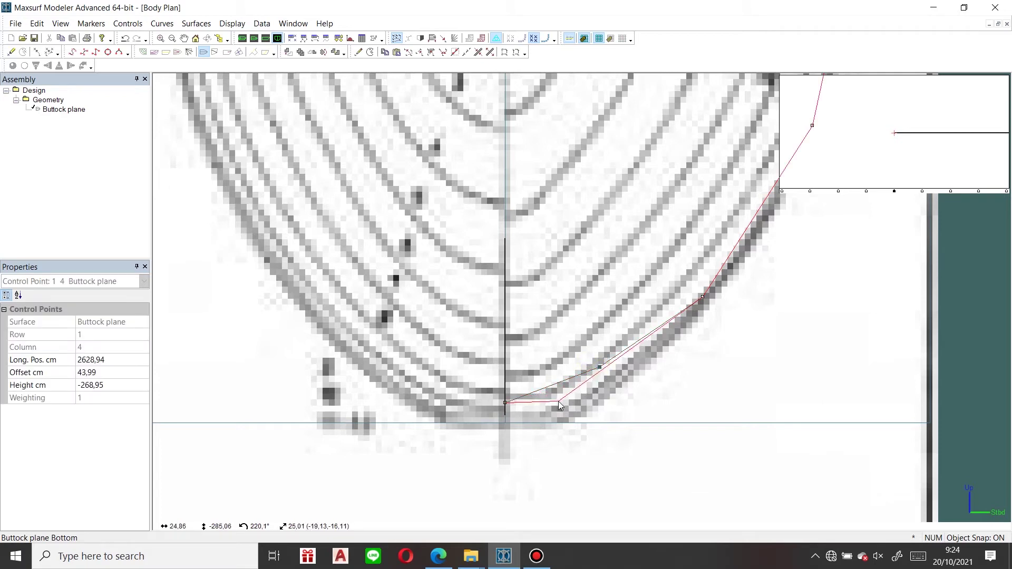
{"action": "left_click", "coordinate": [615, 379]}
{"action": "left_click", "coordinate": [701, 296]}
{"action": "left_click_drag", "start_coordinate": [703, 296], "coordinate": [693, 295]}
{"action": "scroll", "coordinate": [716, 295], "scroll_direction": "down", "scroll_amount": 5}
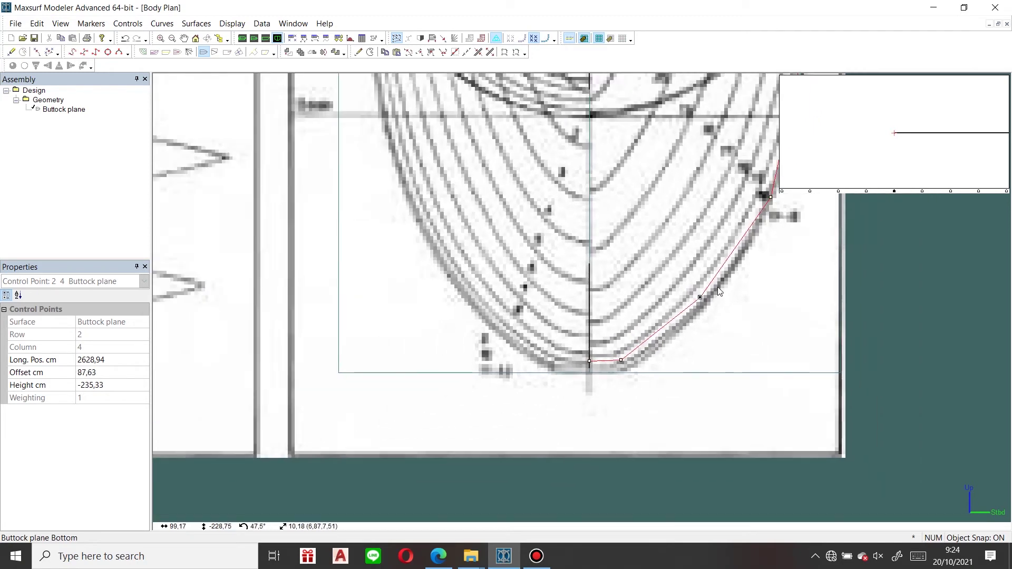
Move the column's row 3 point slightly inward to about 138 cm offset, -156 cm height
{"action": "middle_click_drag", "start_coordinate": [727, 221], "coordinate": [633, 280]}
{"action": "scroll", "coordinate": [634, 280], "scroll_direction": "up", "scroll_amount": 5}
{"action": "left_click", "coordinate": [695, 264]}
{"action": "left_click_drag", "start_coordinate": [693, 265], "coordinate": [686, 265]}
{"action": "scroll", "coordinate": [686, 266], "scroll_direction": "down", "scroll_amount": 5}
{"action": "scroll", "coordinate": [709, 201], "scroll_direction": "up", "scroll_amount": 5}
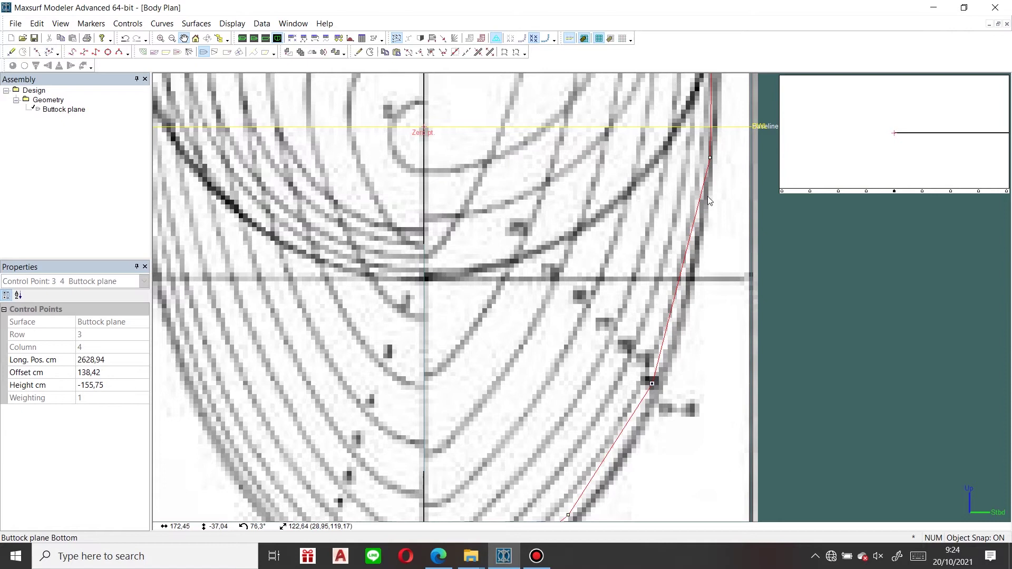
Raise the point near the waterline to about 173 cm offset, 6 cm height, and the point below it to about 151 cm, -126 cm
{"action": "middle_click_drag", "start_coordinate": [708, 196], "coordinate": [695, 276]}
{"action": "scroll", "coordinate": [694, 277], "scroll_direction": "up", "scroll_amount": 2}
{"action": "left_click", "coordinate": [703, 248]}
{"action": "left_click_drag", "start_coordinate": [695, 227], "coordinate": [694, 175]}
{"action": "middle_click_drag", "start_coordinate": [645, 433], "coordinate": [610, 356]}
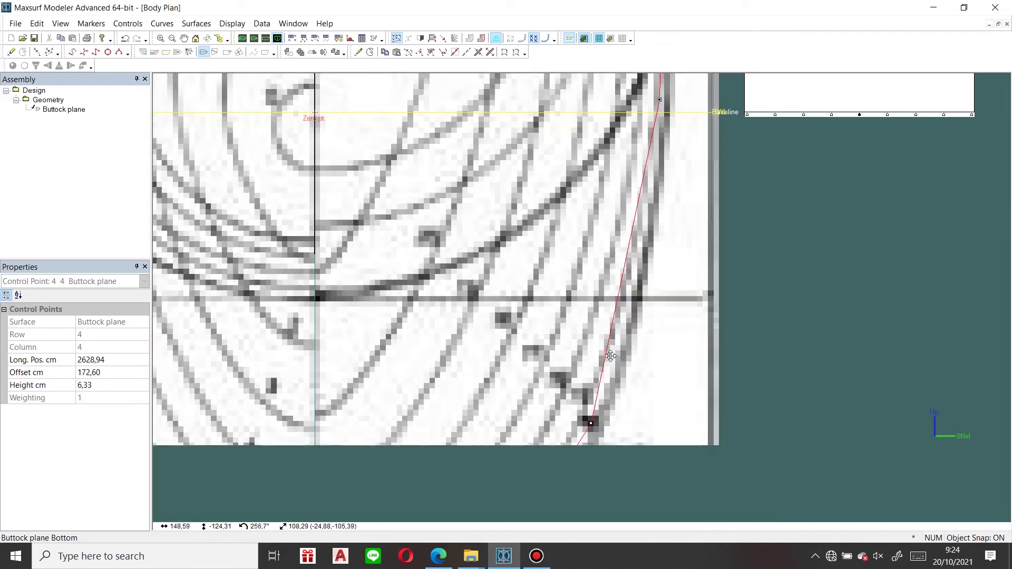
{"action": "left_click", "coordinate": [590, 422]}
{"action": "left_click_drag", "start_coordinate": [591, 422], "coordinate": [615, 359]}
Shift the first point above the main axis slightly inward and down along the outer frame line
{"action": "scroll", "coordinate": [647, 333], "scroll_direction": "down", "scroll_amount": 3}
{"action": "scroll", "coordinate": [615, 323], "scroll_direction": "up", "scroll_amount": 5}
{"action": "scroll", "coordinate": [609, 258], "scroll_direction": "up", "scroll_amount": 1}
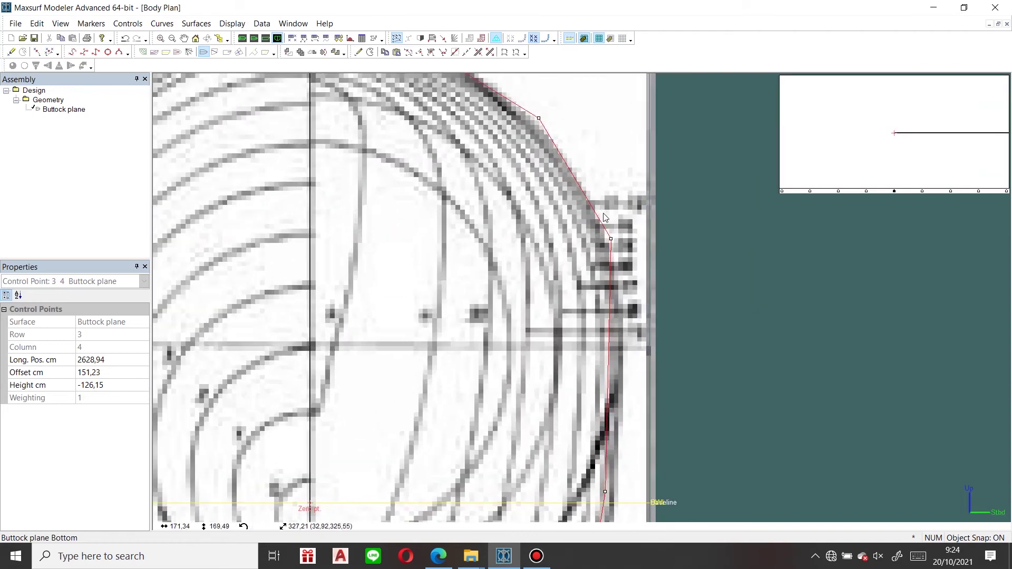
{"action": "left_click", "coordinate": [603, 224]}
{"action": "left_click_drag", "start_coordinate": [611, 240], "coordinate": [602, 264]}
Pull the upper shoulder point inward and down onto the outer frame line, and lower the point next to the top centreline slightly
{"action": "left_click", "coordinate": [528, 170]}
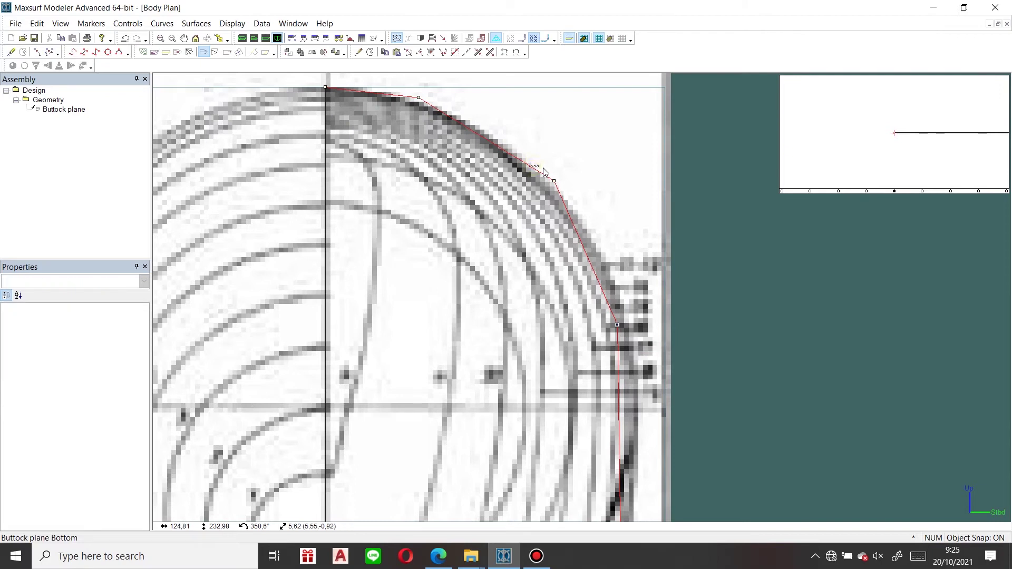
{"action": "left_click", "coordinate": [554, 180]}
{"action": "left_click_drag", "start_coordinate": [554, 182], "coordinate": [547, 193]}
{"action": "left_click", "coordinate": [419, 99]}
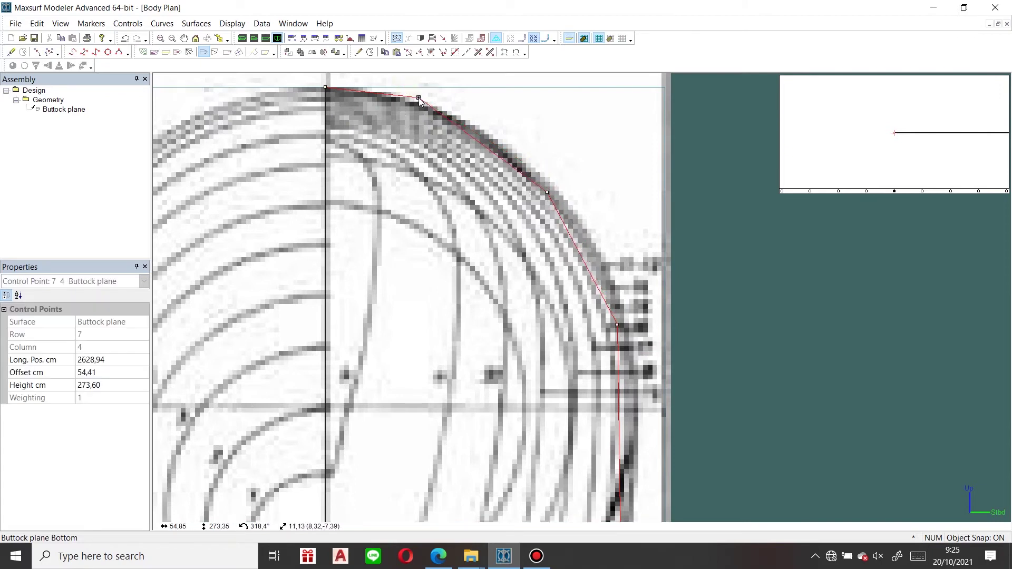
{"action": "left_click_drag", "start_coordinate": [419, 99], "coordinate": [418, 103]}
{"action": "left_click", "coordinate": [531, 104]}
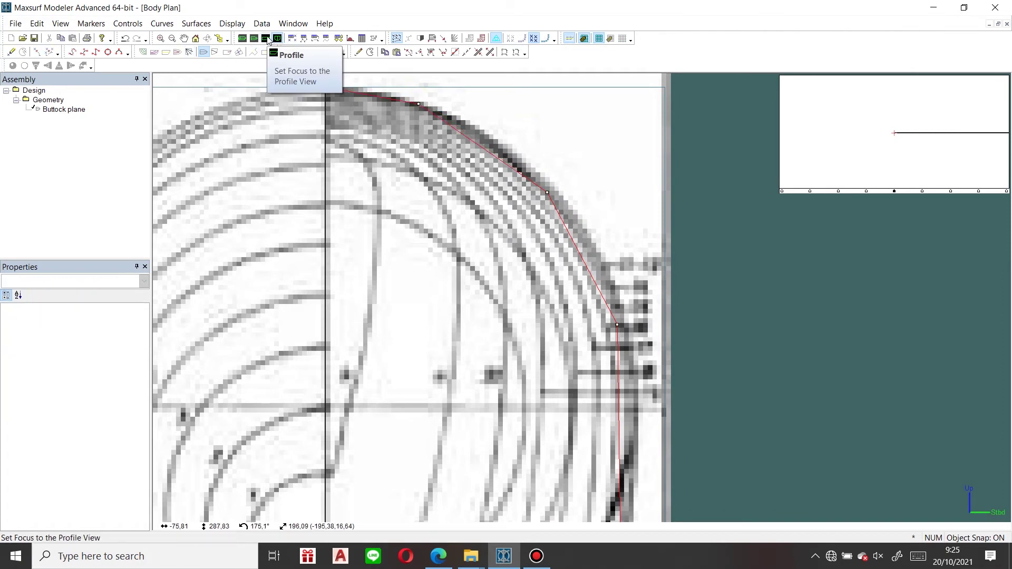
Return to the profile view and unmask all hidden control points
{"action": "scroll", "coordinate": [388, 185], "scroll_direction": "down", "scroll_amount": 7}
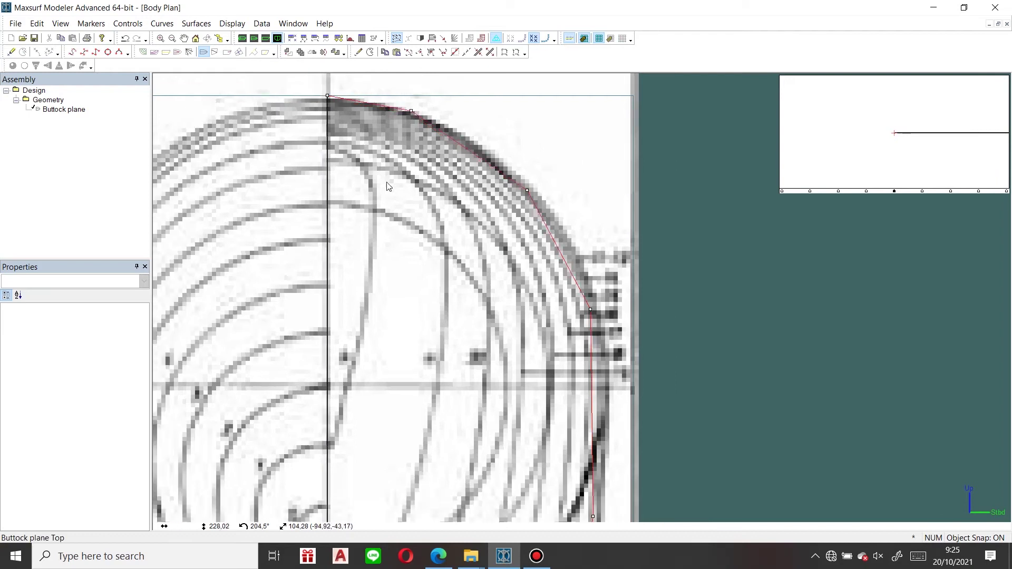
{"action": "middle_click_drag", "start_coordinate": [441, 503], "coordinate": [429, 376]}
{"action": "scroll", "coordinate": [429, 375], "scroll_direction": "down", "scroll_amount": 1}
{"action": "scroll", "coordinate": [404, 464], "scroll_direction": "up", "scroll_amount": 3}
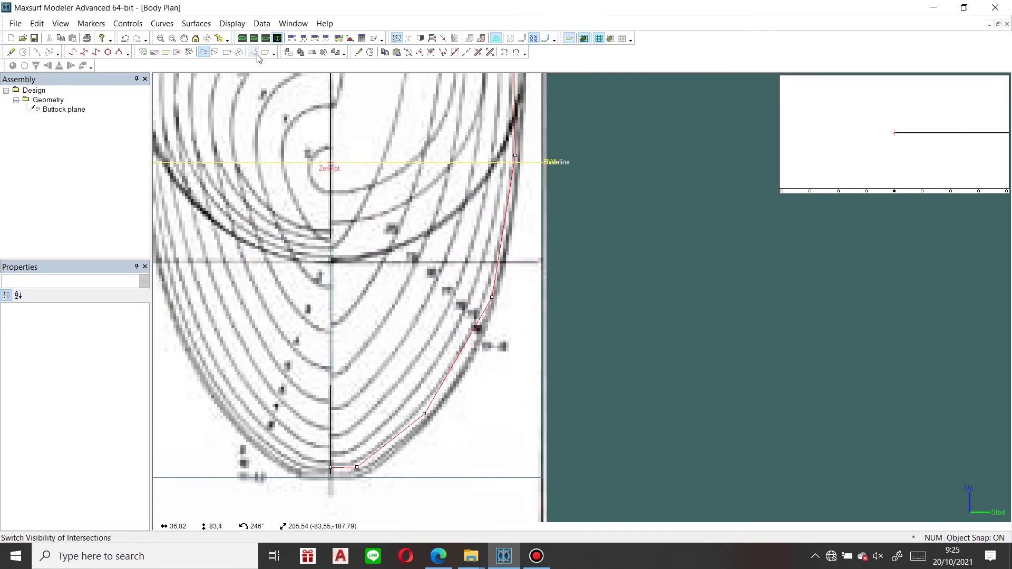
{"action": "left_click", "coordinate": [271, 45]}
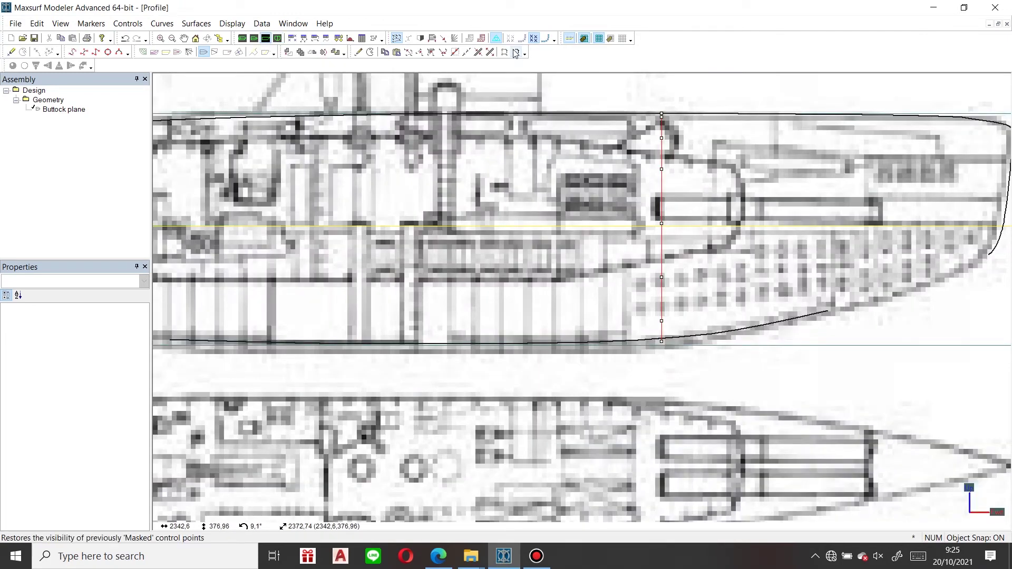
{"action": "left_click", "coordinate": [127, 23]}
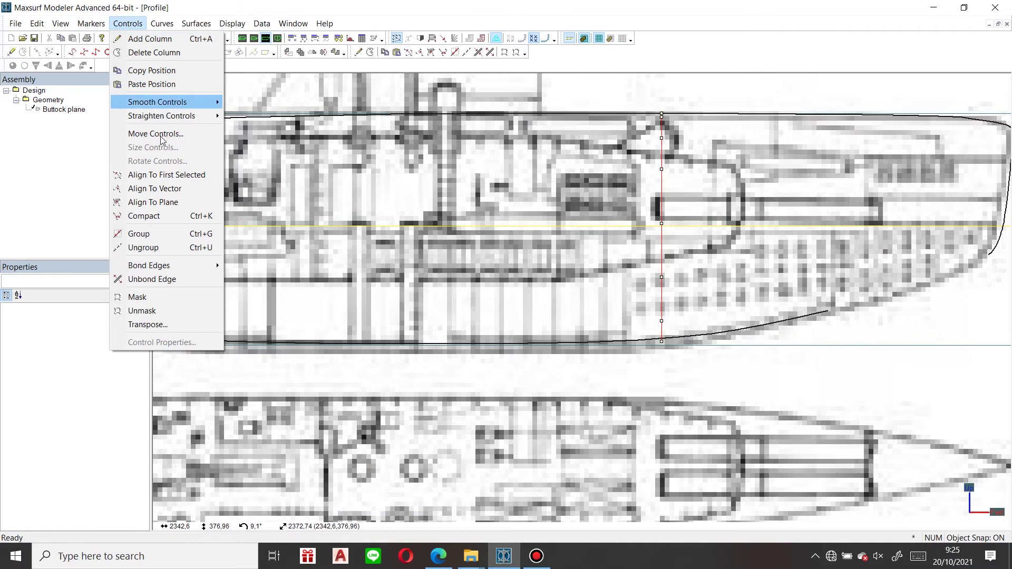
{"action": "left_click", "coordinate": [168, 310]}
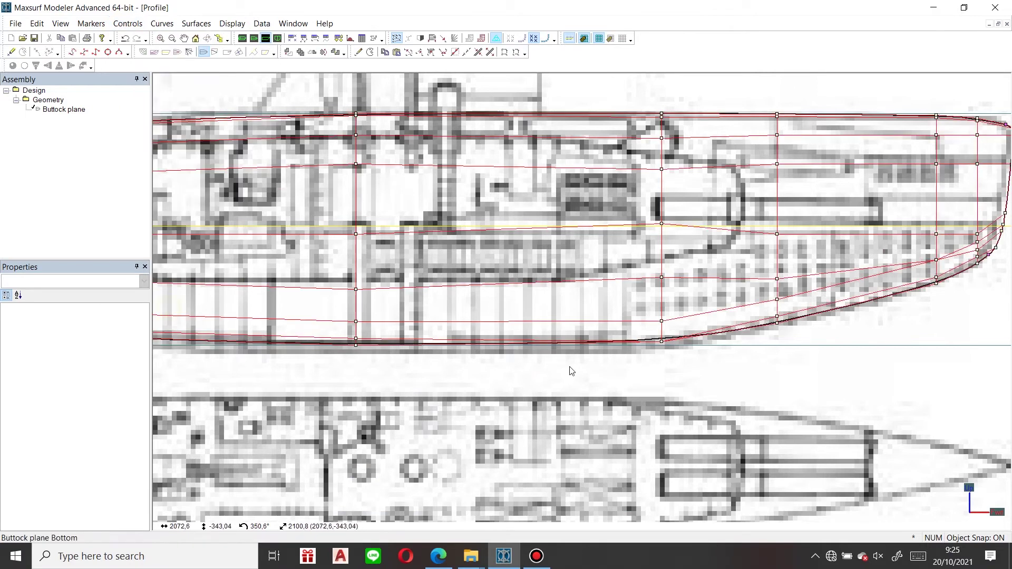
Isolate the two adjacent control point columns forward of midship by hiding the unselected points, and show them in the body plan
{"action": "scroll", "coordinate": [924, 366], "scroll_direction": "down", "scroll_amount": 2}
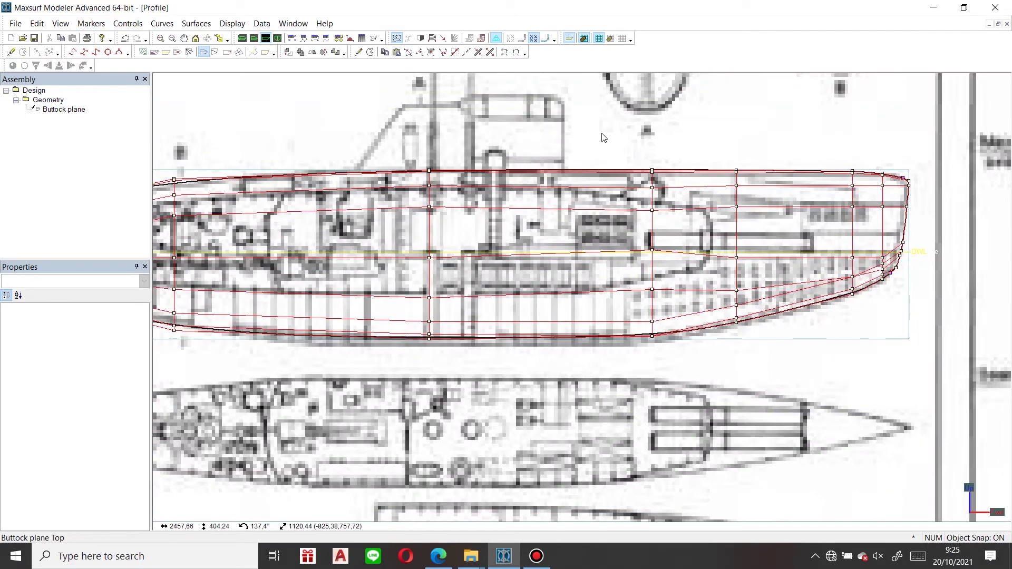
{"action": "left_click_drag", "start_coordinate": [603, 136], "coordinate": [764, 400]}
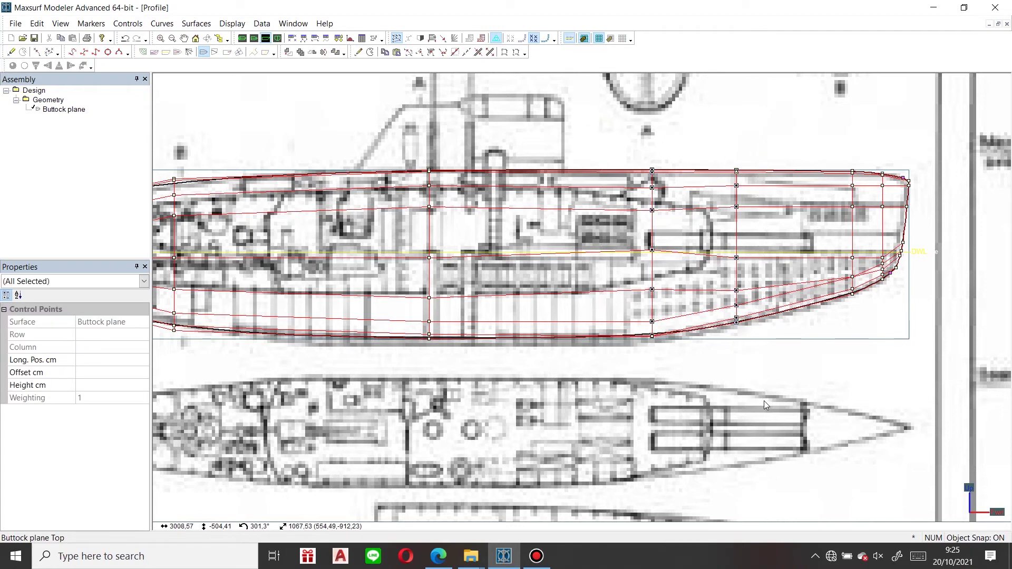
{"action": "left_click", "coordinate": [505, 53]}
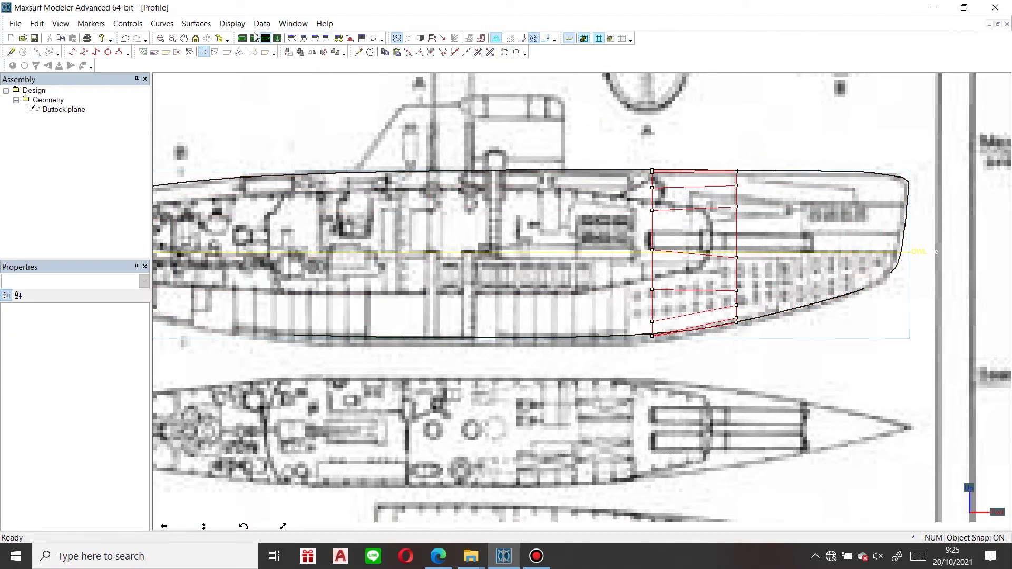
{"action": "left_click", "coordinate": [277, 38]}
{"action": "middle_click_drag", "start_coordinate": [397, 442], "coordinate": [400, 422]}
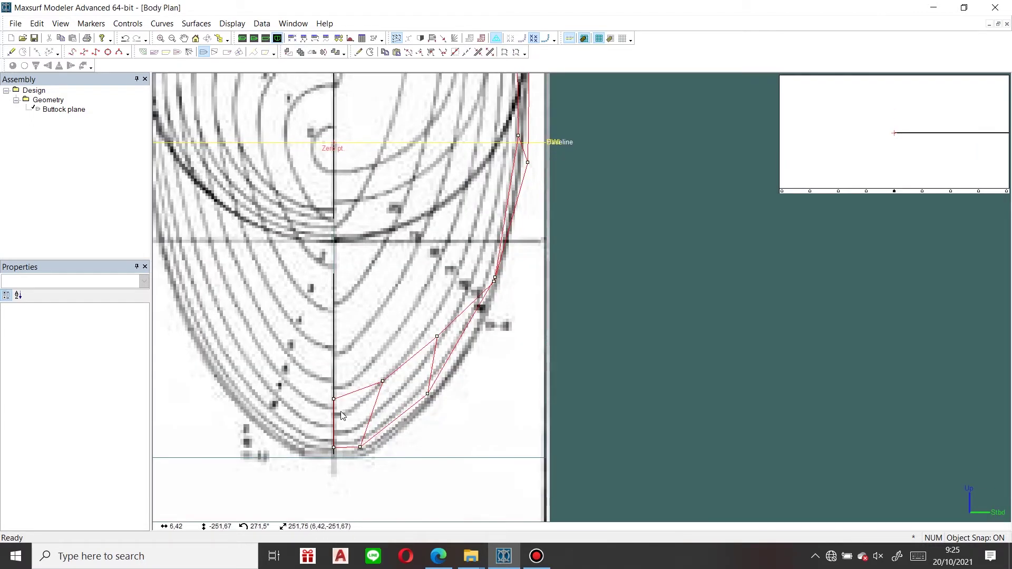
Check which section the upper bottom-centreline point belongs to by comparing it in the body plan and profile views
{"action": "scroll", "coordinate": [342, 416], "scroll_direction": "up", "scroll_amount": 1}
{"action": "left_click_drag", "start_coordinate": [313, 358], "coordinate": [357, 430]}
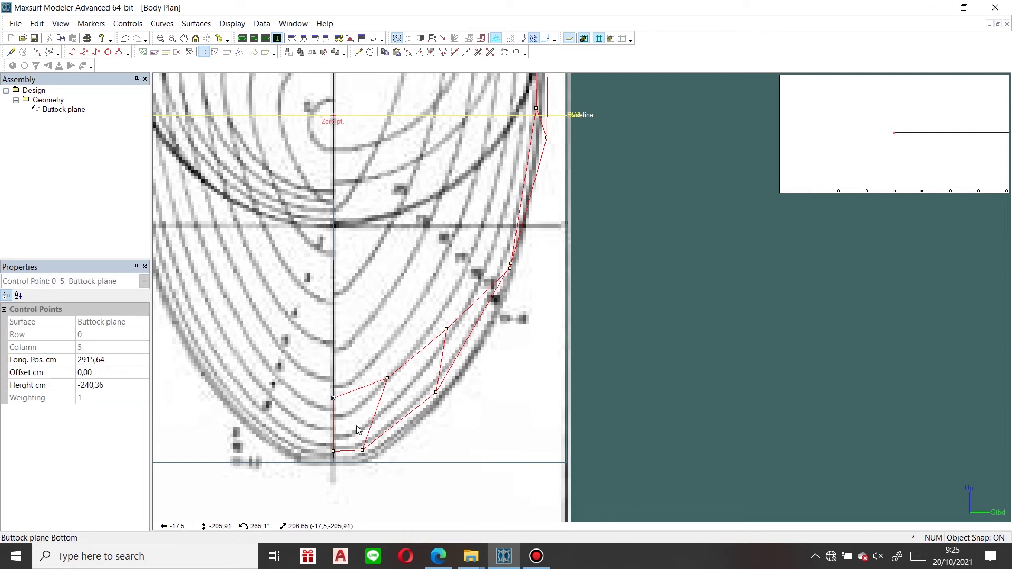
{"action": "left_click", "coordinate": [265, 38]}
{"action": "scroll", "coordinate": [732, 327], "scroll_direction": "up", "scroll_amount": 1}
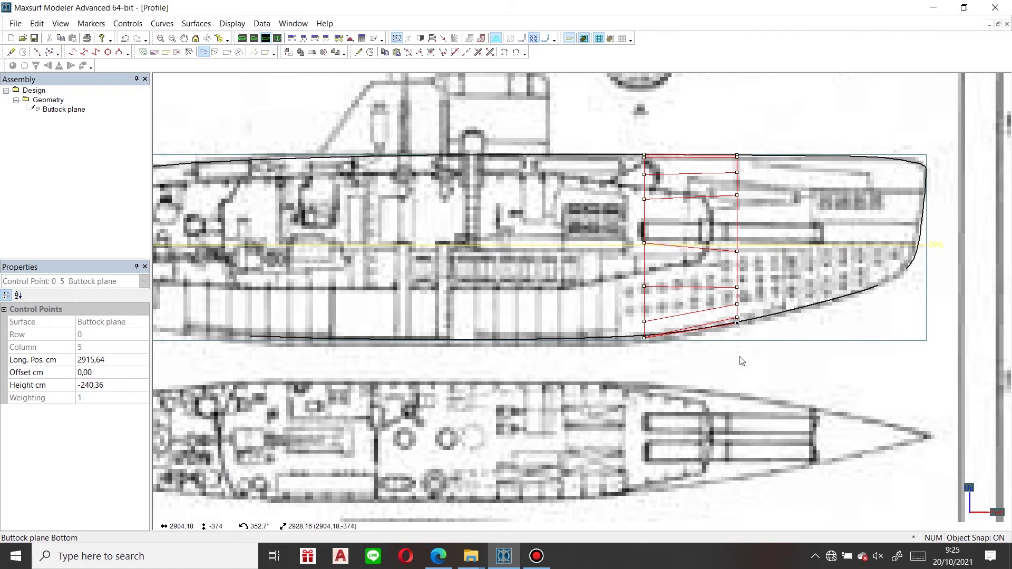
{"action": "left_click", "coordinate": [277, 39]}
{"action": "scroll", "coordinate": [347, 404], "scroll_direction": "up", "scroll_amount": 1}
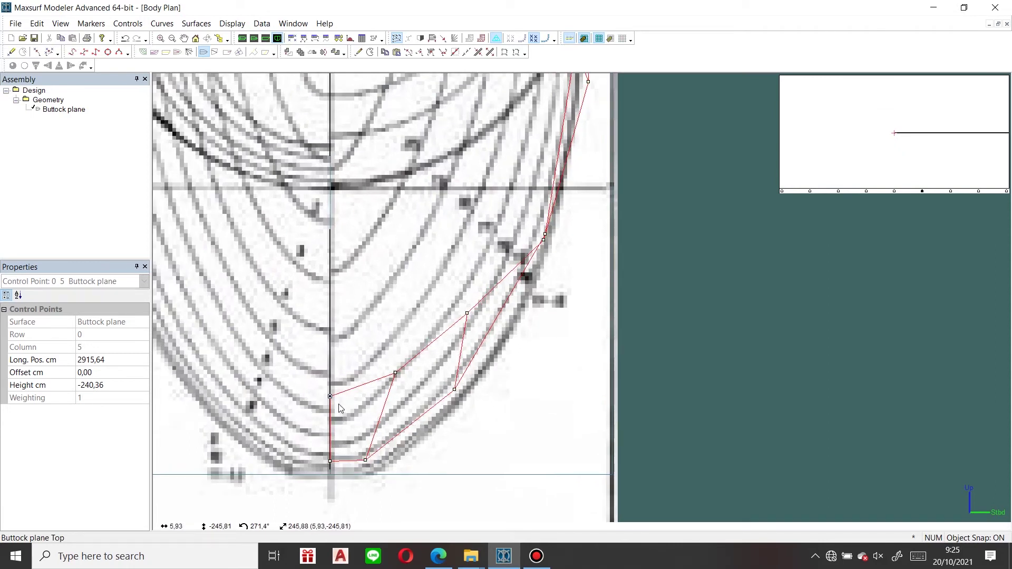
{"action": "left_click", "coordinate": [351, 398]}
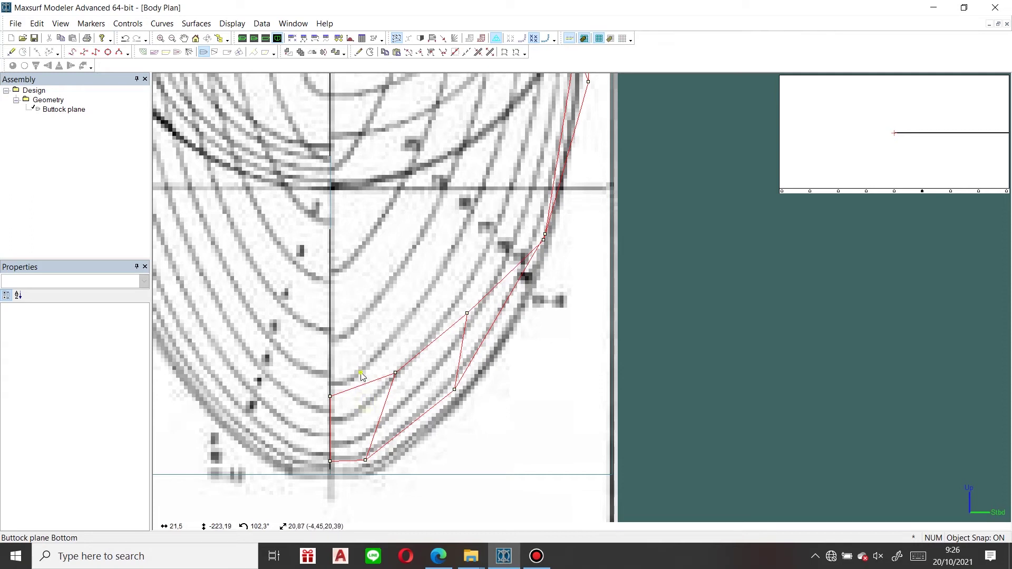
Move the point next to the bottom centreline to about 13 cm offset, -239.5 cm height, and the next one inward onto its frame line
{"action": "left_click", "coordinate": [395, 372]}
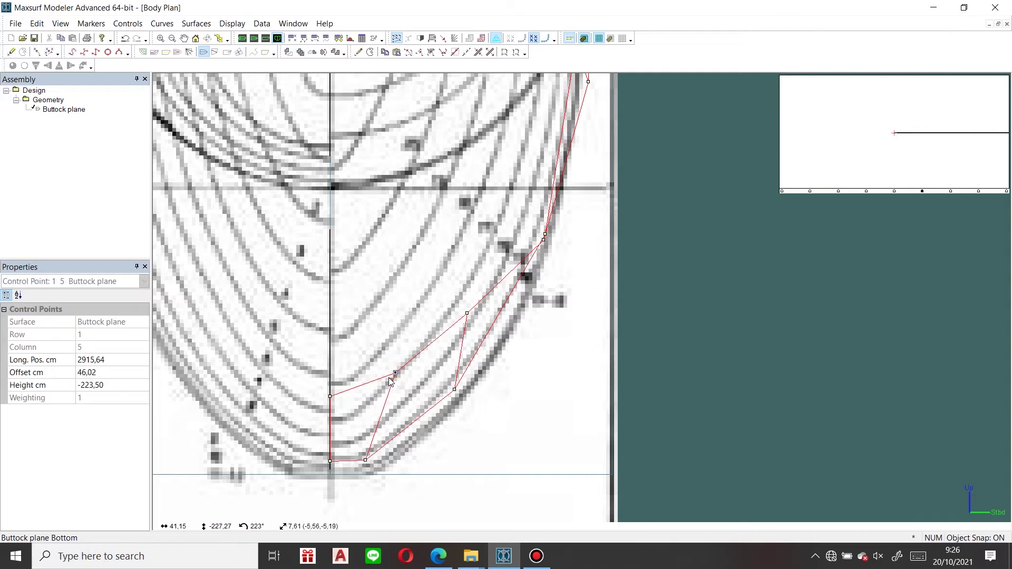
{"action": "left_click_drag", "start_coordinate": [395, 373], "coordinate": [348, 395]}
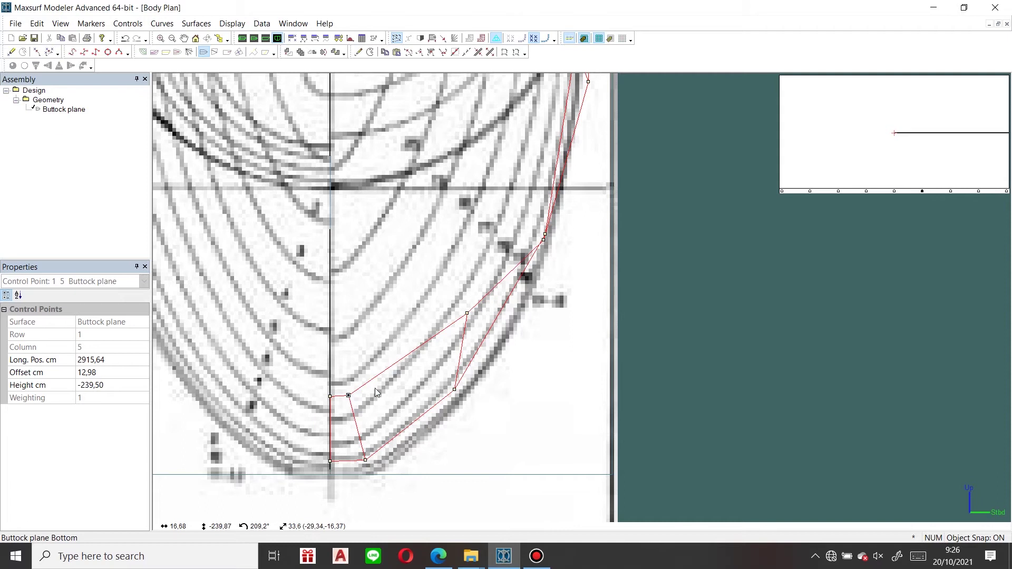
{"action": "left_click_drag", "start_coordinate": [451, 304], "coordinate": [473, 320]}
{"action": "left_click_drag", "start_coordinate": [468, 314], "coordinate": [424, 324]}
Move the lower side point to about 102.5 cm offset, -123 cm height, and pull the point above the main axis inward and down
{"action": "middle_click_drag", "start_coordinate": [491, 283], "coordinate": [468, 355]}
{"action": "left_click_drag", "start_coordinate": [489, 285], "coordinate": [360, 289]}
{"action": "scroll", "coordinate": [516, 312], "scroll_direction": "up", "scroll_amount": 3}
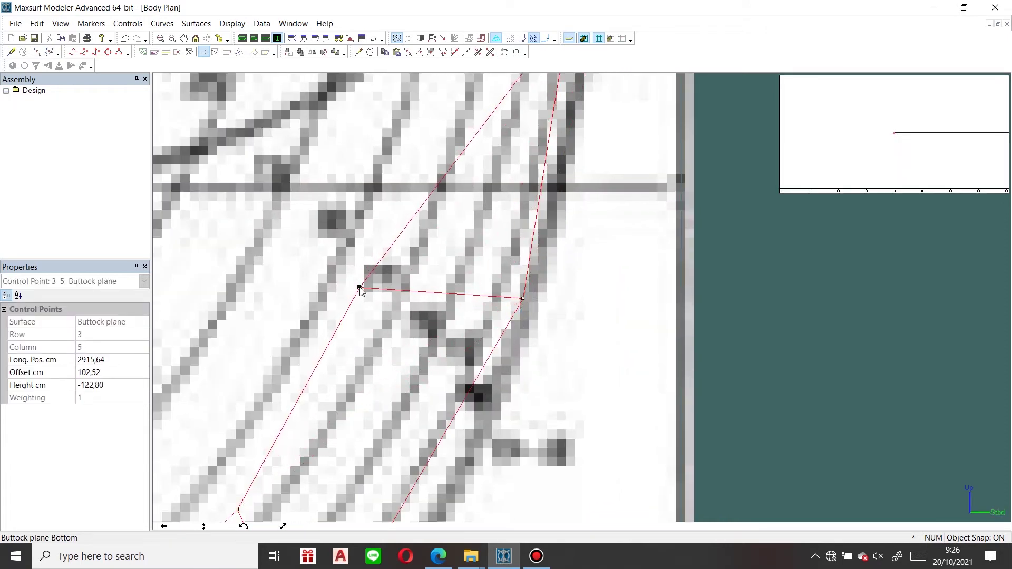
{"action": "scroll", "coordinate": [360, 290], "scroll_direction": "down", "scroll_amount": 5}
{"action": "scroll", "coordinate": [494, 243], "scroll_direction": "up", "scroll_amount": 3}
{"action": "left_click_drag", "start_coordinate": [453, 238], "coordinate": [397, 287]}
{"action": "scroll", "coordinate": [433, 212], "scroll_direction": "down", "scroll_amount": 5}
{"action": "scroll", "coordinate": [446, 176], "scroll_direction": "up", "scroll_amount": 5}
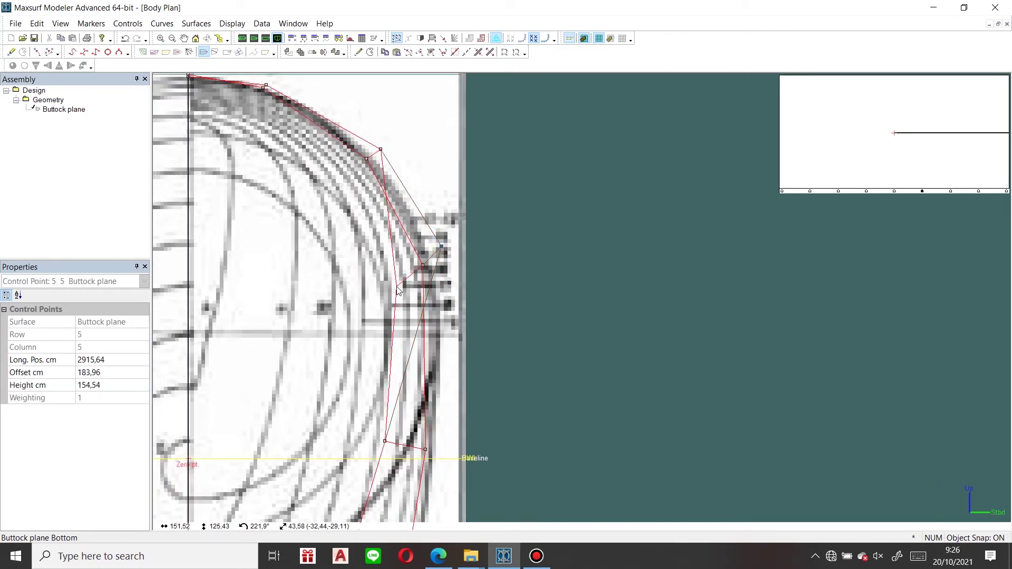
Move the shoulder point to about 119 cm offset, 209.5 cm height, and lower the point next to the top centreline slightly onto the frame line
{"action": "scroll", "coordinate": [397, 286], "scroll_direction": "down", "scroll_amount": 5}
{"action": "scroll", "coordinate": [392, 227], "scroll_direction": "up", "scroll_amount": 5}
{"action": "left_click_drag", "start_coordinate": [403, 217], "coordinate": [391, 272]}
{"action": "scroll", "coordinate": [391, 271], "scroll_direction": "down", "scroll_amount": 5}
{"action": "scroll", "coordinate": [370, 242], "scroll_direction": "up", "scroll_amount": 6}
{"action": "left_click_drag", "start_coordinate": [293, 186], "coordinate": [418, 277]}
{"action": "left_click", "coordinate": [377, 179]}
{"action": "scroll", "coordinate": [379, 206], "scroll_direction": "down", "scroll_amount": 5}
{"action": "scroll", "coordinate": [380, 238], "scroll_direction": "up", "scroll_amount": 5}
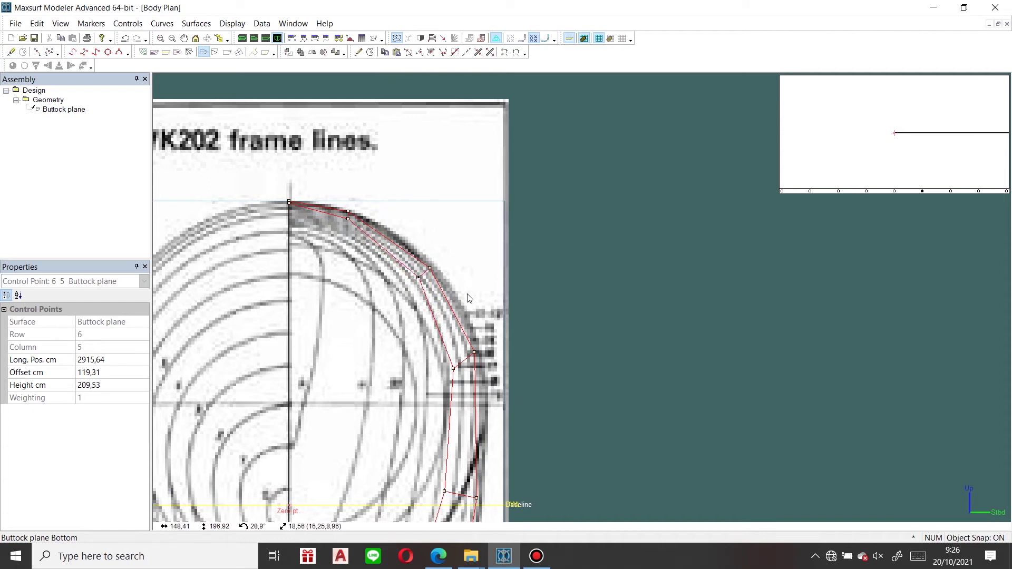
{"action": "left_click", "coordinate": [519, 269]}
{"action": "scroll", "coordinate": [523, 266], "scroll_direction": "down", "scroll_amount": 4}
{"action": "scroll", "coordinate": [426, 343], "scroll_direction": "down", "scroll_amount": 1}
{"action": "middle_click_drag", "start_coordinate": [424, 321], "coordinate": [419, 216]}
{"action": "middle_click_drag", "start_coordinate": [429, 414], "coordinate": [432, 373]}
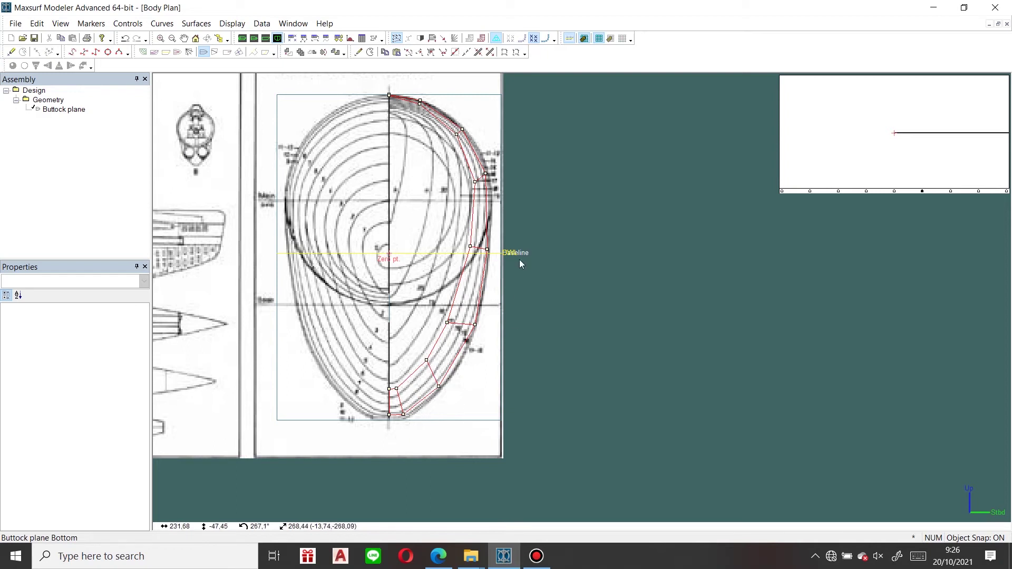
{"action": "scroll", "coordinate": [456, 149], "scroll_direction": "up", "scroll_amount": 3}
{"action": "scroll", "coordinate": [456, 151], "scroll_direction": "down", "scroll_amount": 1}
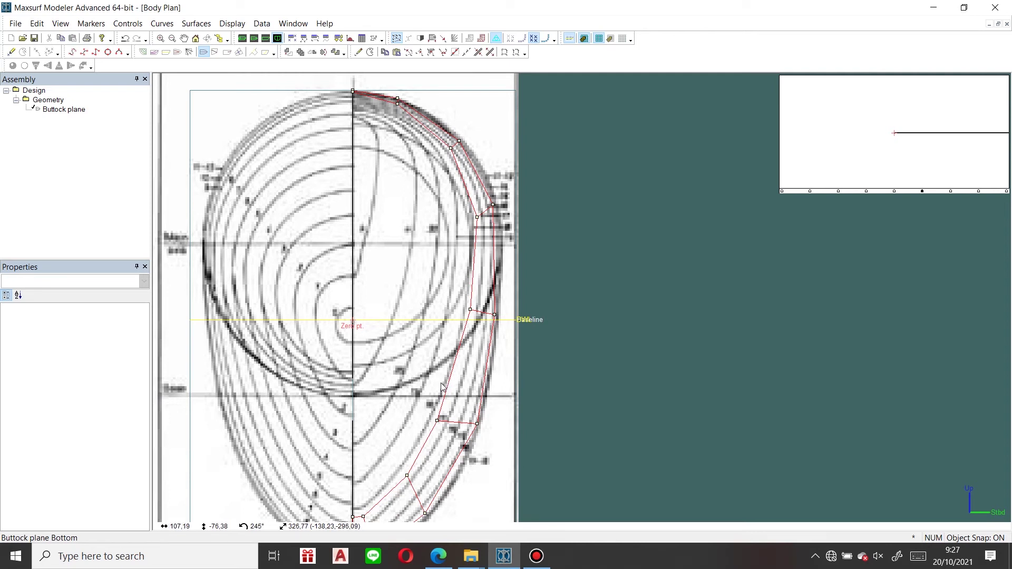
Unmask all control points in profile, isolate the next two columns towards the bow, and show them in the body plan
{"action": "left_click", "coordinate": [265, 40]}
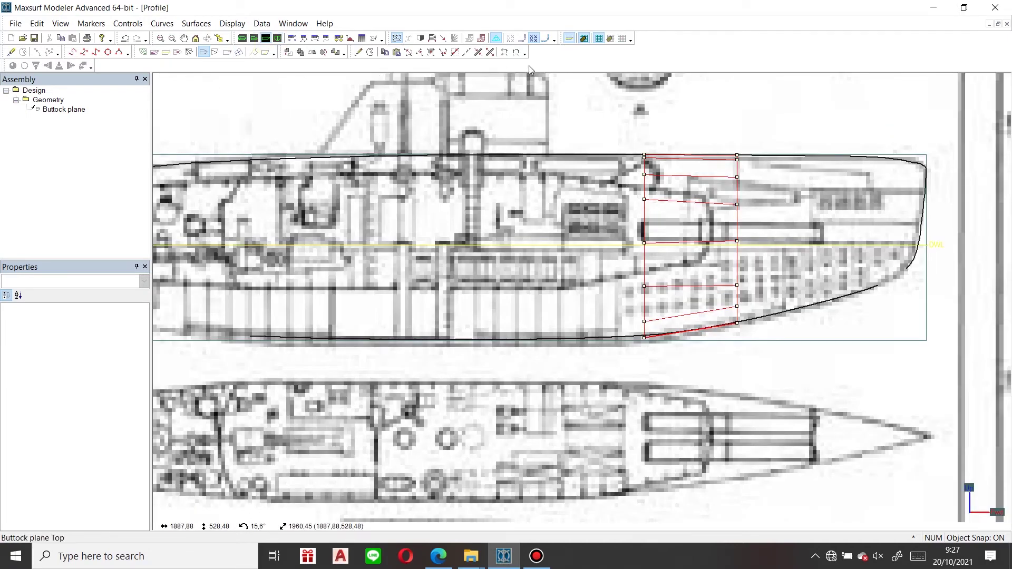
{"action": "left_click", "coordinate": [516, 54]}
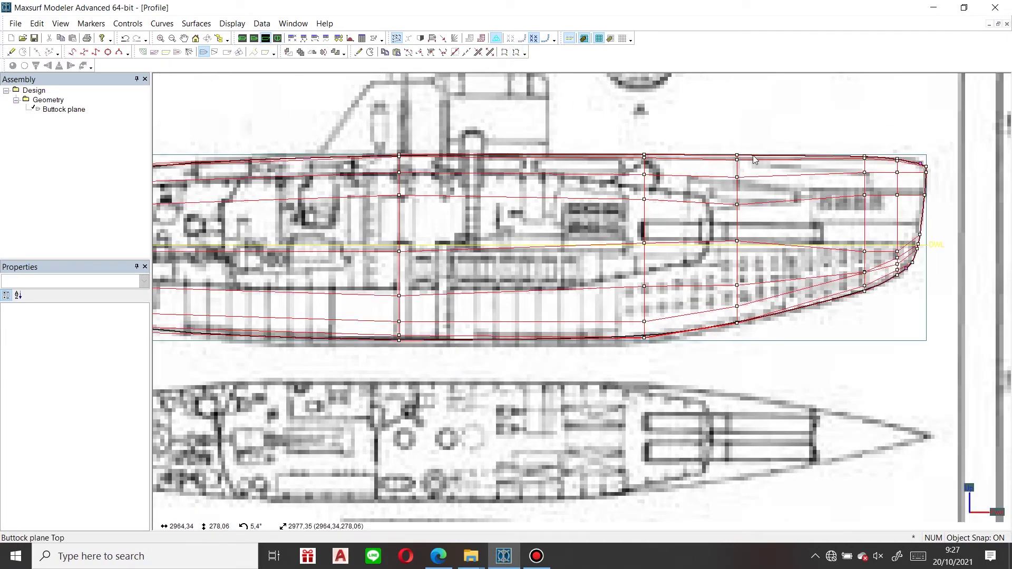
{"action": "left_click_drag", "start_coordinate": [722, 121], "coordinate": [873, 366]}
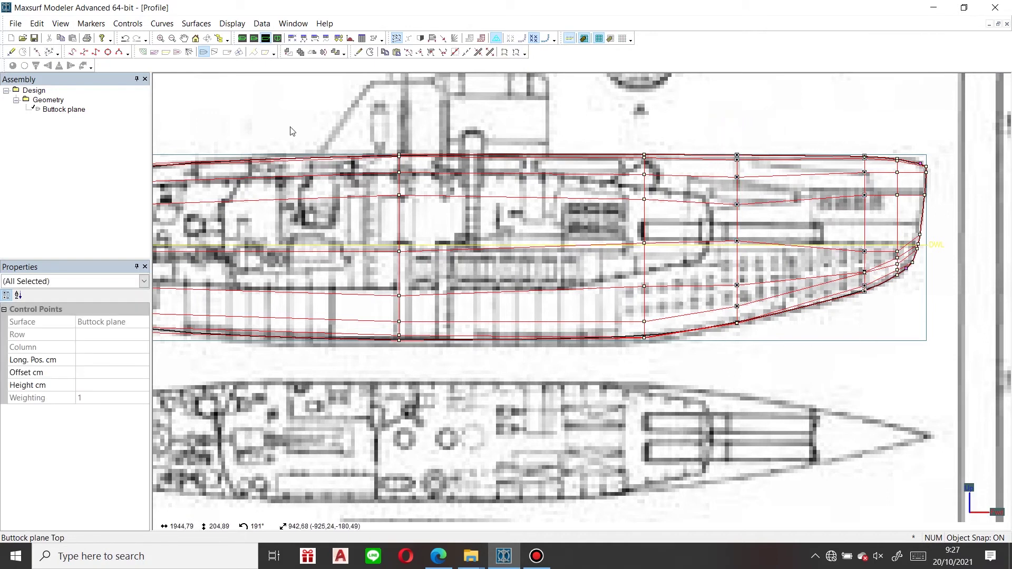
{"action": "left_click", "coordinate": [490, 52]}
{"action": "left_click", "coordinate": [279, 39]}
Pull the three lower points of the forward section inward onto its frame line, starting beside the bottom centreline
{"action": "middle_click_drag", "start_coordinate": [404, 373], "coordinate": [400, 282]}
{"action": "scroll", "coordinate": [426, 366], "scroll_direction": "up", "scroll_amount": 1}
{"action": "scroll", "coordinate": [377, 302], "scroll_direction": "up", "scroll_amount": 1}
{"action": "scroll", "coordinate": [377, 302], "scroll_direction": "up", "scroll_amount": 2}
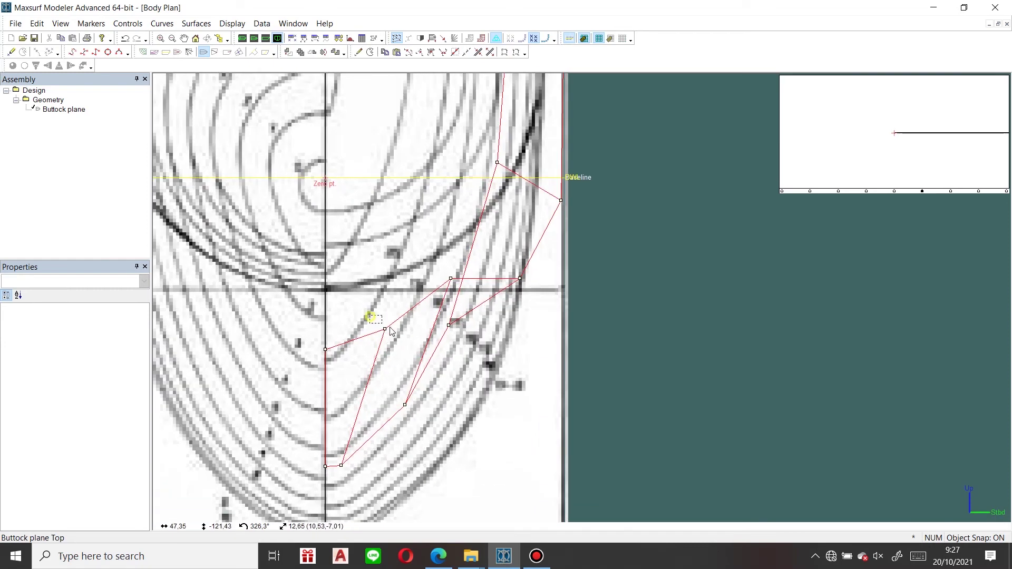
{"action": "left_click", "coordinate": [386, 329]}
{"action": "mouse_move", "coordinate": [371, 329]}
{"action": "left_mouse_down"}
{"action": "mouse_move", "coordinate": [348, 324]}
{"action": "mouse_move", "coordinate": [333, 336]}
{"action": "left_mouse_up"}
{"action": "left_click", "coordinate": [434, 265]}
{"action": "left_click_drag", "start_coordinate": [451, 278], "coordinate": [371, 276]}
{"action": "left_click_drag", "start_coordinate": [519, 279], "coordinate": [393, 228]}
Move the waterline point to about 78 cm offset, 18 cm height, the shoulder point to about 86 cm, 198 cm, and the point between them inward
{"action": "middle_click_drag", "start_coordinate": [546, 190], "coordinate": [452, 316]}
{"action": "left_click_drag", "start_coordinate": [467, 327], "coordinate": [319, 299]}
{"action": "scroll", "coordinate": [321, 301], "scroll_direction": "up", "scroll_amount": 1}
{"action": "left_click_drag", "start_coordinate": [319, 349], "coordinate": [325, 333]}
{"action": "scroll", "coordinate": [433, 208], "scroll_direction": "up", "scroll_amount": 1}
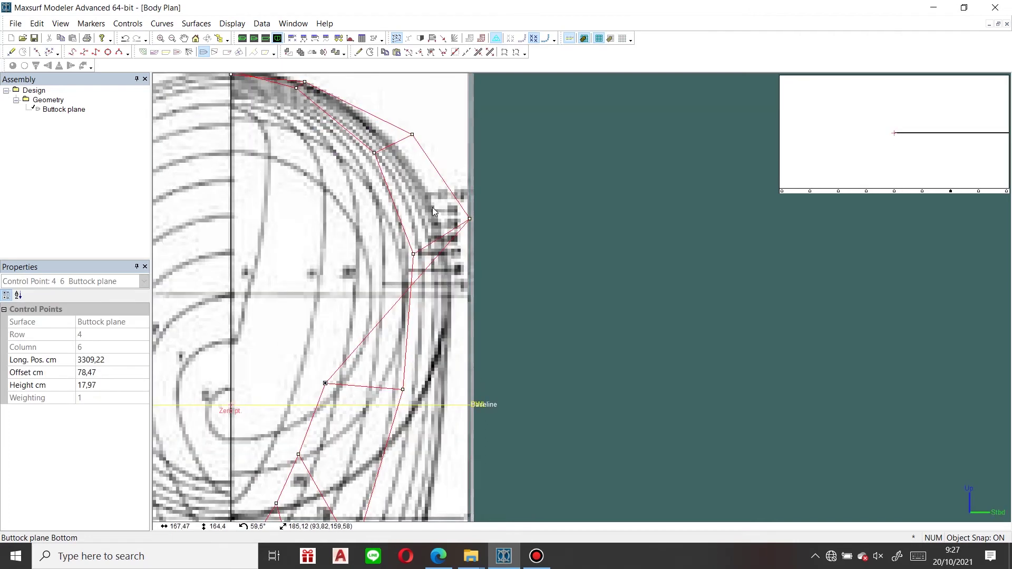
{"action": "left_click_drag", "start_coordinate": [468, 219], "coordinate": [344, 245]}
{"action": "middle_click_drag", "start_coordinate": [393, 127], "coordinate": [430, 171]}
{"action": "left_click_drag", "start_coordinate": [448, 178], "coordinate": [370, 212]}
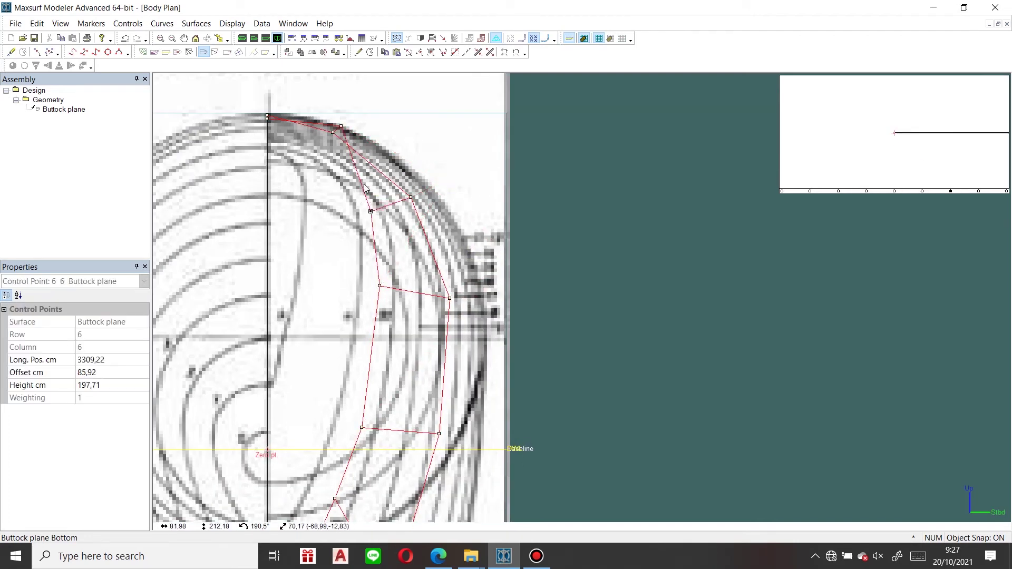
Pull the forward section's point next to the top centreline onto the inner frame line and fine-tune the neighbouring points
{"action": "scroll", "coordinate": [336, 119], "scroll_direction": "up", "scroll_amount": 3}
{"action": "middle_click_drag", "start_coordinate": [331, 117], "coordinate": [357, 175]}
{"action": "left_click_drag", "start_coordinate": [370, 186], "coordinate": [371, 187]}
{"action": "left_click_drag", "start_coordinate": [367, 248], "coordinate": [368, 244]}
{"action": "scroll", "coordinate": [469, 250], "scroll_direction": "down", "scroll_amount": 4}
{"action": "scroll", "coordinate": [430, 223], "scroll_direction": "up", "scroll_amount": 3}
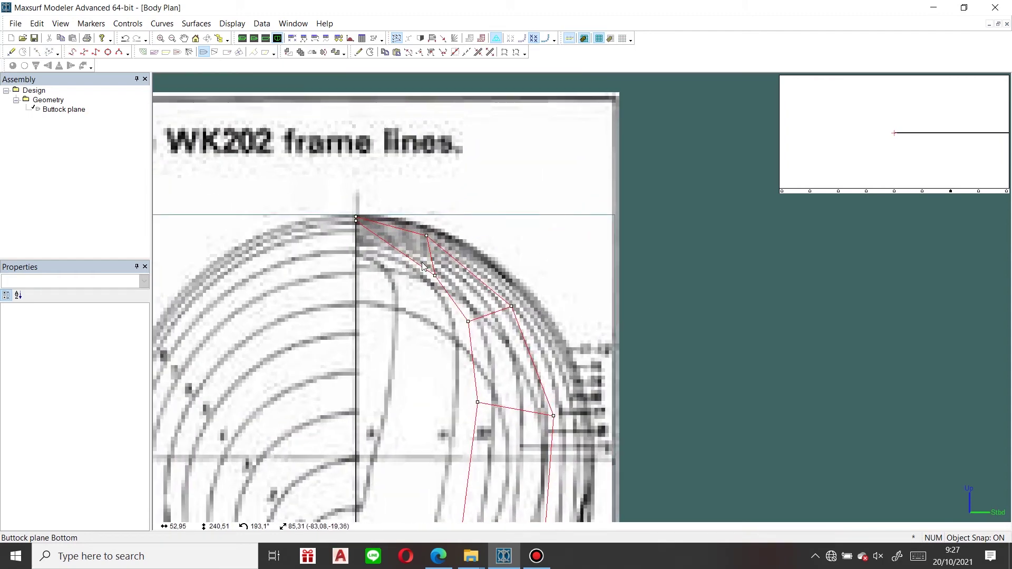
{"action": "left_click_drag", "start_coordinate": [435, 276], "coordinate": [414, 257]}
{"action": "left_click_drag", "start_coordinate": [471, 316], "coordinate": [471, 316]}
{"action": "scroll", "coordinate": [497, 352], "scroll_direction": "down", "scroll_amount": 5}
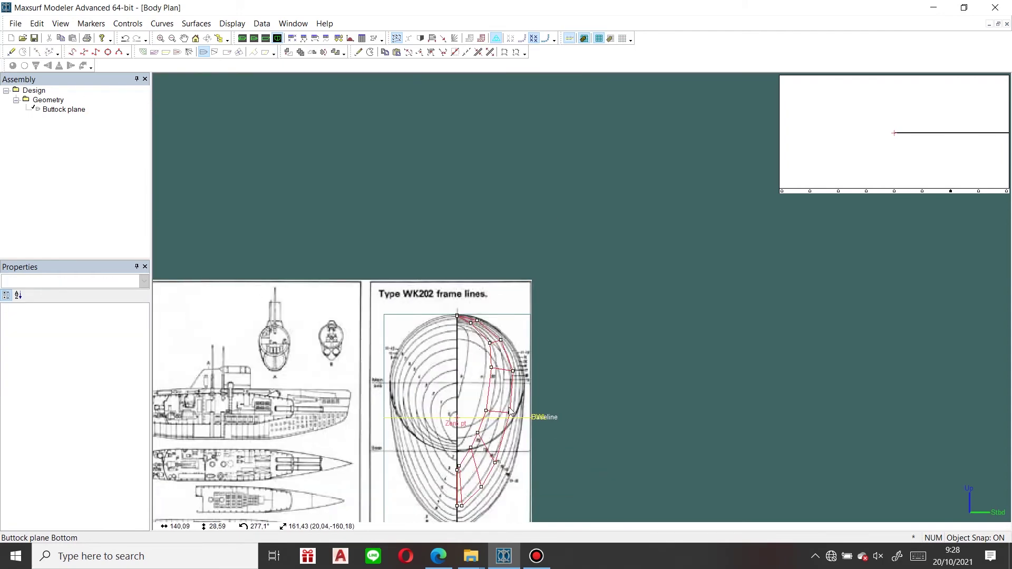
{"action": "scroll", "coordinate": [474, 484], "scroll_direction": "up", "scroll_amount": 5}
{"action": "left_click_drag", "start_coordinate": [434, 412], "coordinate": [437, 411]}
Unmask all control points in profile, isolate the last columns before the bow tip, and show them in the body plan
{"action": "left_click", "coordinate": [267, 37]}
{"action": "scroll", "coordinate": [642, 224], "scroll_direction": "up", "scroll_amount": 4}
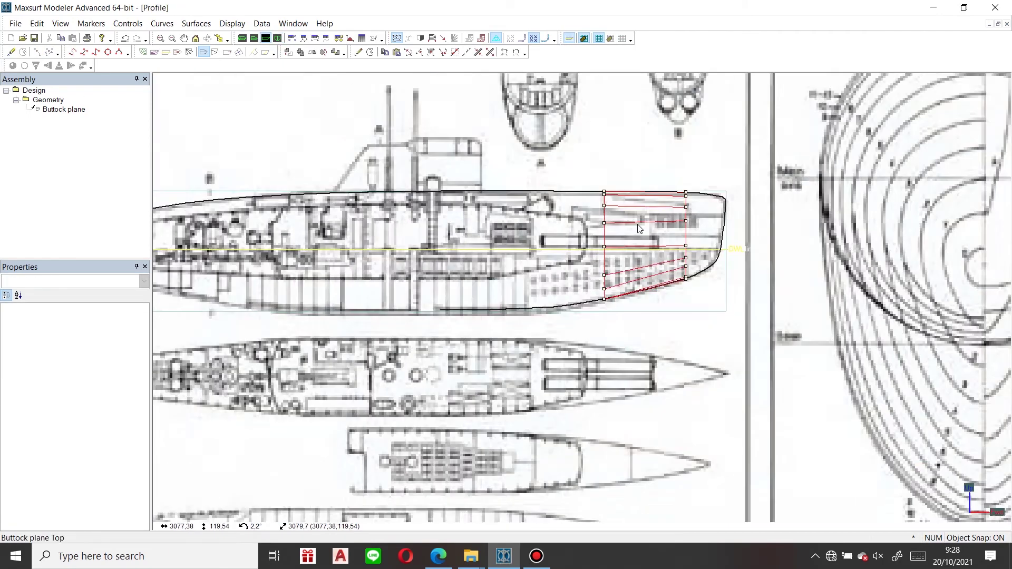
{"action": "left_click", "coordinate": [531, 40]}
{"action": "left_click_drag", "start_coordinate": [702, 164], "coordinate": [749, 334]}
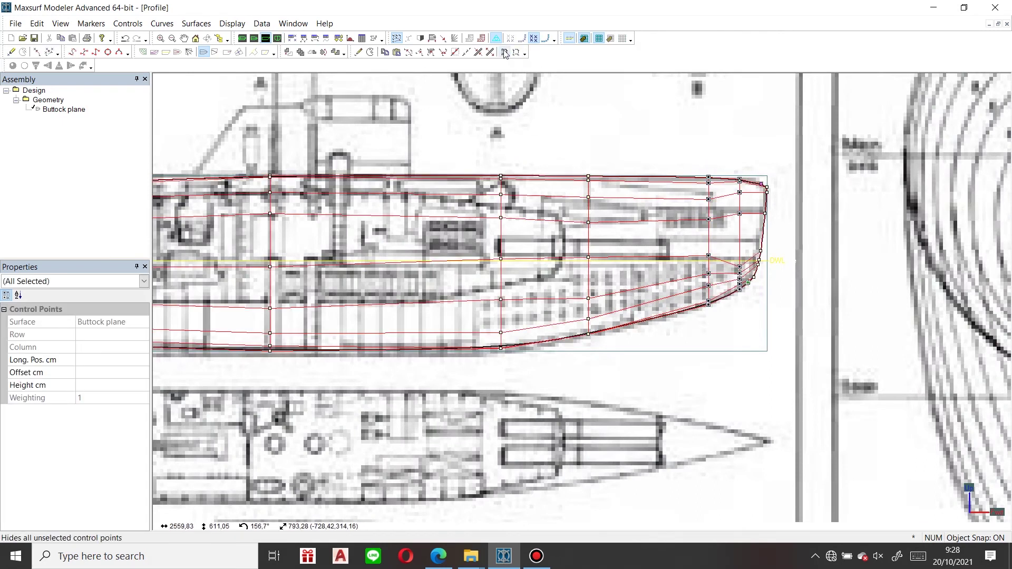
{"action": "left_click", "coordinate": [278, 37]}
Pull the foremost section's lower points inward, from beside the bottom centreline up to the waterline, following the inner frame line
{"action": "scroll", "coordinate": [417, 315], "scroll_direction": "up", "scroll_amount": 6}
{"action": "left_click_drag", "start_coordinate": [415, 312], "coordinate": [358, 368]}
{"action": "scroll", "coordinate": [385, 366], "scroll_direction": "down", "scroll_amount": 2}
{"action": "left_click_drag", "start_coordinate": [623, 291], "coordinate": [436, 292]}
{"action": "scroll", "coordinate": [474, 311], "scroll_direction": "down", "scroll_amount": 2}
{"action": "left_click_drag", "start_coordinate": [574, 321], "coordinate": [435, 315]}
{"action": "left_click_drag", "start_coordinate": [611, 298], "coordinate": [462, 253]}
Pull the foremost section's upper side, shoulder and top points inward and down to match the inner frame line
{"action": "middle_click_drag", "start_coordinate": [463, 253], "coordinate": [417, 363]}
{"action": "left_click_drag", "start_coordinate": [570, 216], "coordinate": [442, 232]}
{"action": "middle_click_drag", "start_coordinate": [442, 233], "coordinate": [433, 272]}
{"action": "left_click_drag", "start_coordinate": [508, 177], "coordinate": [424, 196]}
{"action": "middle_click_drag", "start_coordinate": [424, 196], "coordinate": [453, 289]}
{"action": "scroll", "coordinate": [453, 289], "scroll_direction": "up", "scroll_amount": 4}
{"action": "left_click_drag", "start_coordinate": [428, 195], "coordinate": [376, 217]}
{"action": "left_click", "coordinate": [469, 213]}
{"action": "scroll", "coordinate": [468, 213], "scroll_direction": "down", "scroll_amount": 9}
{"action": "scroll", "coordinate": [434, 315], "scroll_direction": "up", "scroll_amount": 3}
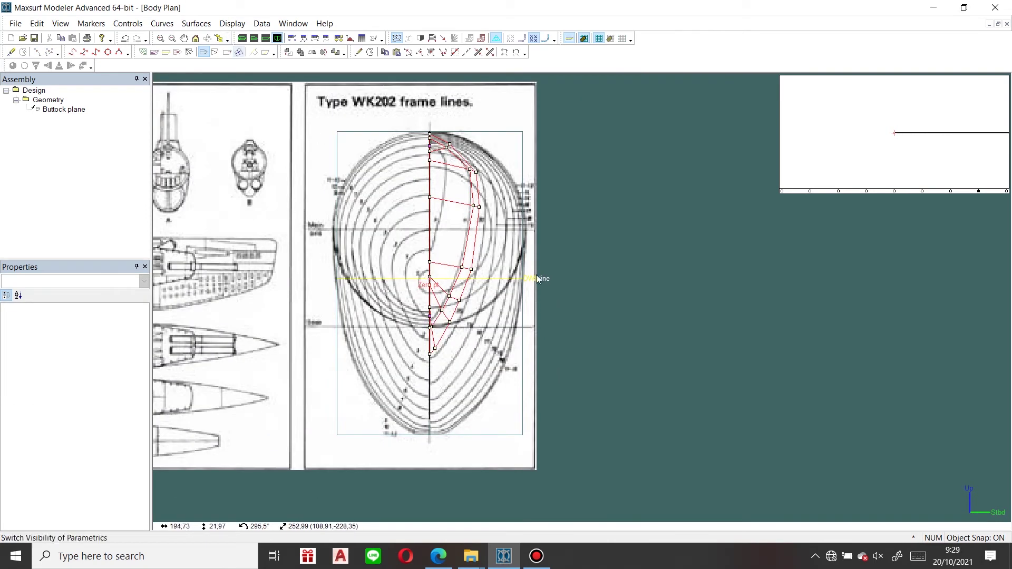
Return to the profile view with all hidden control points unmasked
{"action": "left_click", "coordinate": [266, 38]}
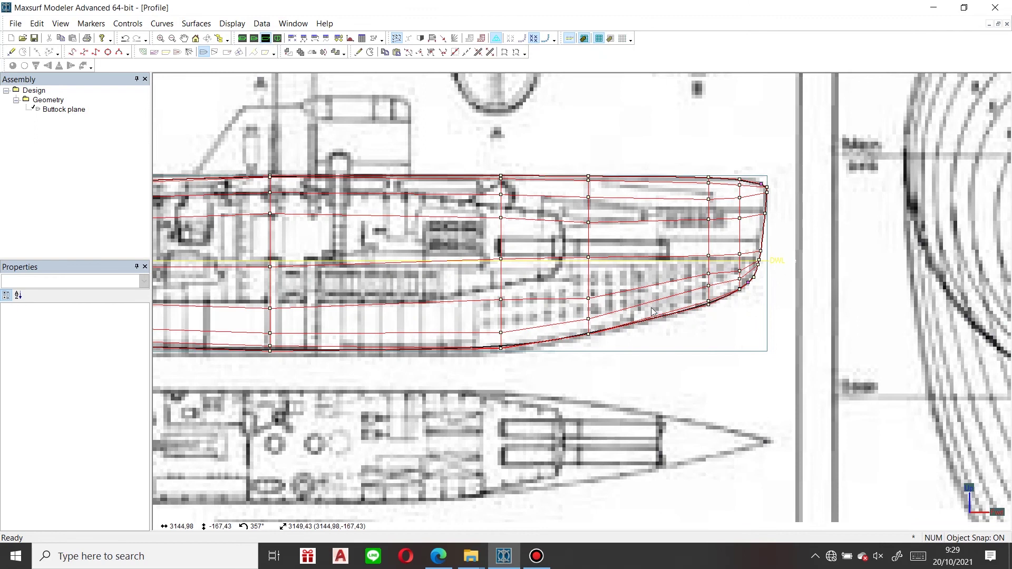
{"action": "scroll", "coordinate": [651, 308], "scroll_direction": "down", "scroll_amount": 3}
{"action": "scroll", "coordinate": [645, 326], "scroll_direction": "up", "scroll_amount": 2}
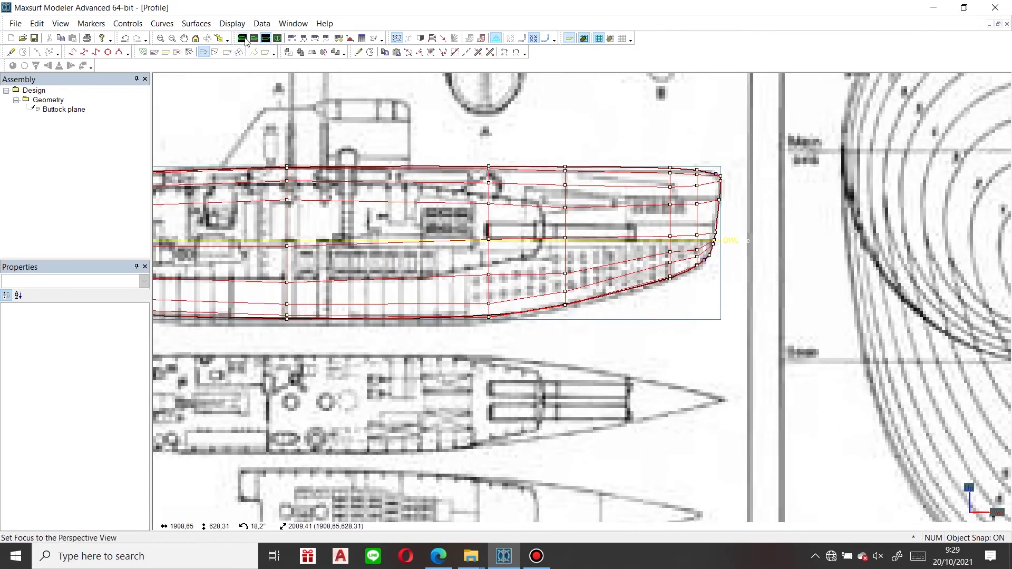
Examine the shaded bow surface in the perspective view
{"action": "left_click", "coordinate": [245, 39]}
{"action": "mouse_move", "coordinate": [362, 325]}
{"action": "middle_mouse_down"}
{"action": "mouse_move", "coordinate": [531, 331]}
{"action": "mouse_move", "coordinate": [571, 294]}
{"action": "mouse_move", "coordinate": [560, 258]}
{"action": "mouse_move", "coordinate": [798, 174]}
{"action": "mouse_move", "coordinate": [730, 214]}
{"action": "mouse_move", "coordinate": [702, 211]}
{"action": "mouse_move", "coordinate": [671, 176]}
{"action": "mouse_move", "coordinate": [677, 203]}
{"action": "mouse_move", "coordinate": [656, 285]}
{"action": "mouse_move", "coordinate": [648, 281]}
{"action": "mouse_move", "coordinate": [623, 354]}
{"action": "mouse_move", "coordinate": [634, 296]}
{"action": "mouse_move", "coordinate": [834, 312]}
{"action": "mouse_move", "coordinate": [767, 293]}
{"action": "middle_mouse_up"}
{"action": "scroll", "coordinate": [851, 261], "scroll_direction": "up", "scroll_amount": 7}
{"action": "mouse_move", "coordinate": [837, 286]}
{"action": "middle_mouse_down"}
{"action": "mouse_move", "coordinate": [790, 293]}
{"action": "mouse_move", "coordinate": [836, 203]}
{"action": "mouse_move", "coordinate": [814, 306]}
{"action": "mouse_move", "coordinate": [795, 320]}
{"action": "middle_mouse_up"}
{"action": "scroll", "coordinate": [795, 318], "scroll_direction": "down", "scroll_amount": 4}
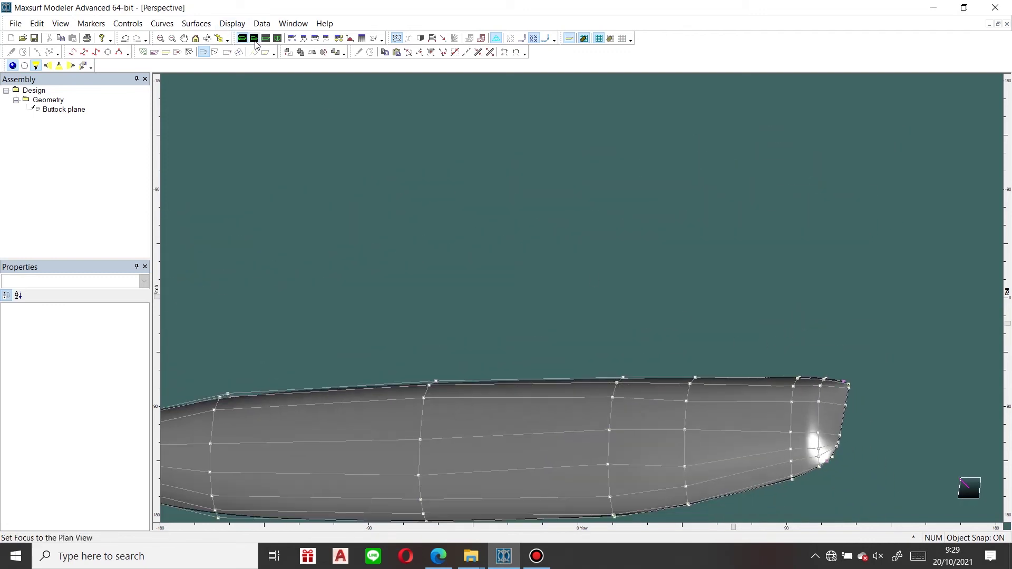
In the plan view, shift the six outer points of the column nearest the bow tip slightly towards the centreline
{"action": "left_click", "coordinate": [254, 39]}
{"action": "scroll", "coordinate": [750, 293], "scroll_direction": "down", "scroll_amount": 3}
{"action": "scroll", "coordinate": [823, 284], "scroll_direction": "up", "scroll_amount": 6}
{"action": "scroll", "coordinate": [798, 296], "scroll_direction": "up", "scroll_amount": 4}
{"action": "left_click_drag", "start_coordinate": [739, 137], "coordinate": [783, 259]}
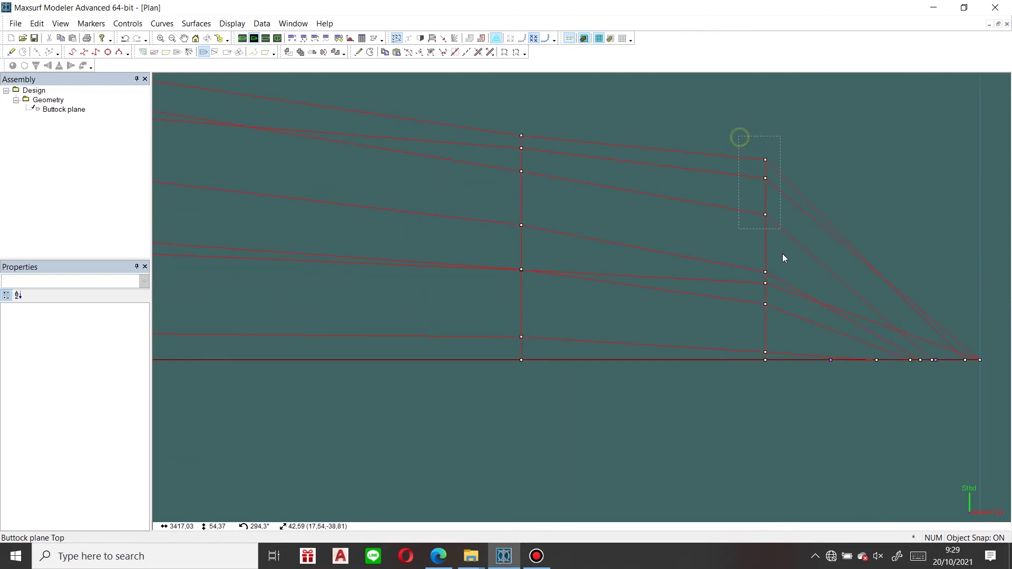
{"action": "left_click_drag", "start_coordinate": [791, 335], "coordinate": [791, 334]}
{"action": "left_click_drag", "start_coordinate": [766, 161], "coordinate": [766, 170]}
{"action": "left_click", "coordinate": [847, 174]}
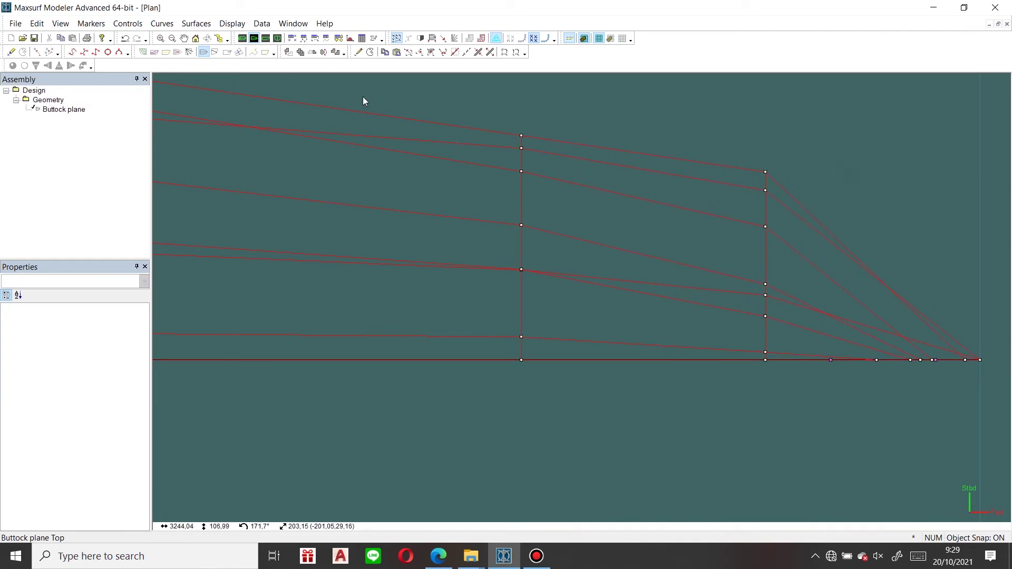
Inspect the shaded bow tip up close in perspective and check the coordinates of a lower control point there
{"action": "left_click", "coordinate": [242, 38]}
{"action": "scroll", "coordinate": [814, 434], "scroll_direction": "up", "scroll_amount": 3}
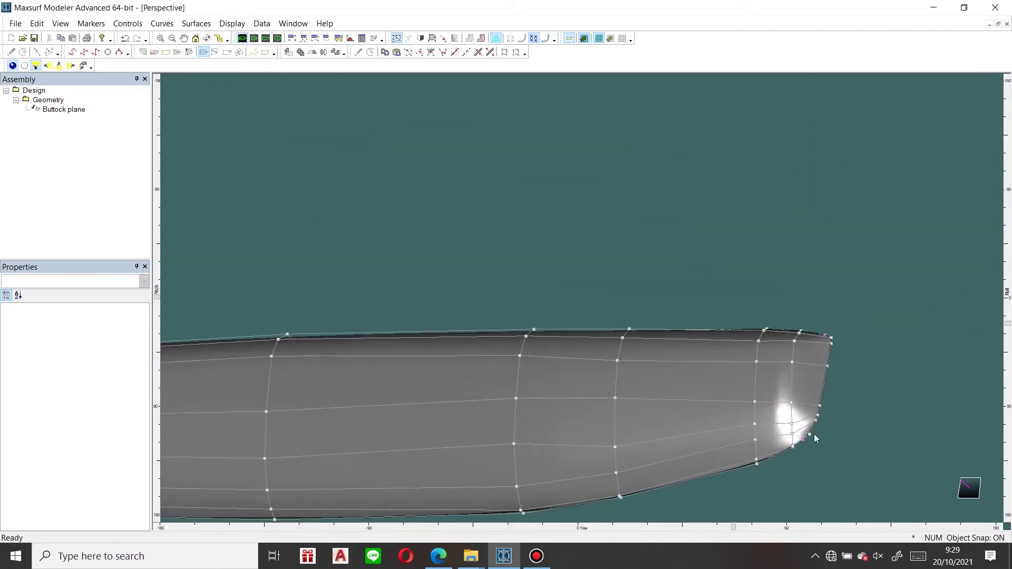
{"action": "left_click", "coordinate": [805, 389]}
{"action": "mouse_move", "coordinate": [804, 385]}
{"action": "middle_mouse_down"}
{"action": "mouse_move", "coordinate": [656, 439]}
{"action": "mouse_move", "coordinate": [490, 431]}
{"action": "middle_mouse_up"}
{"action": "scroll", "coordinate": [490, 431], "scroll_direction": "up", "scroll_amount": 5}
{"action": "left_click", "coordinate": [490, 434]}
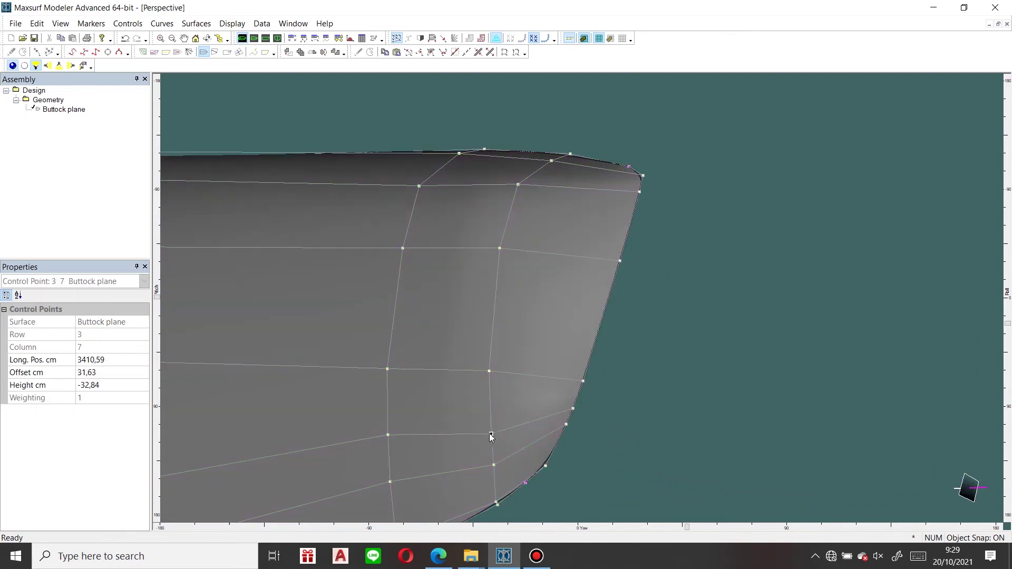
{"action": "left_click", "coordinate": [552, 454]}
In the profile view, raise the lower control points of the column nearest the bow tip, bringing the second-row point to about -49 cm
{"action": "left_click", "coordinate": [265, 38]}
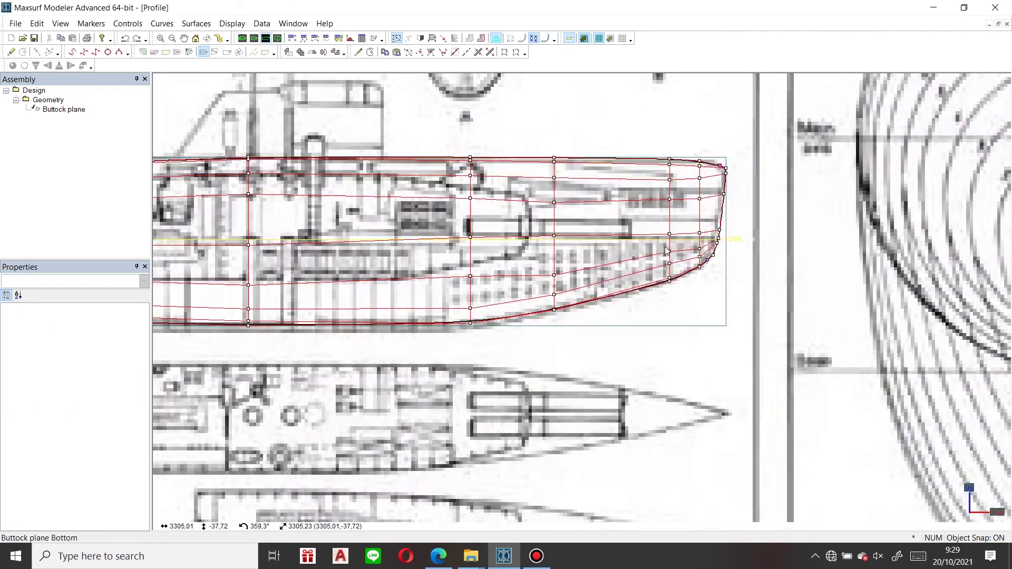
{"action": "mouse_move", "coordinate": [701, 253]}
{"action": "left_mouse_down"}
{"action": "mouse_move", "coordinate": [701, 242]}
{"action": "mouse_move", "coordinate": [701, 262]}
{"action": "left_mouse_up"}
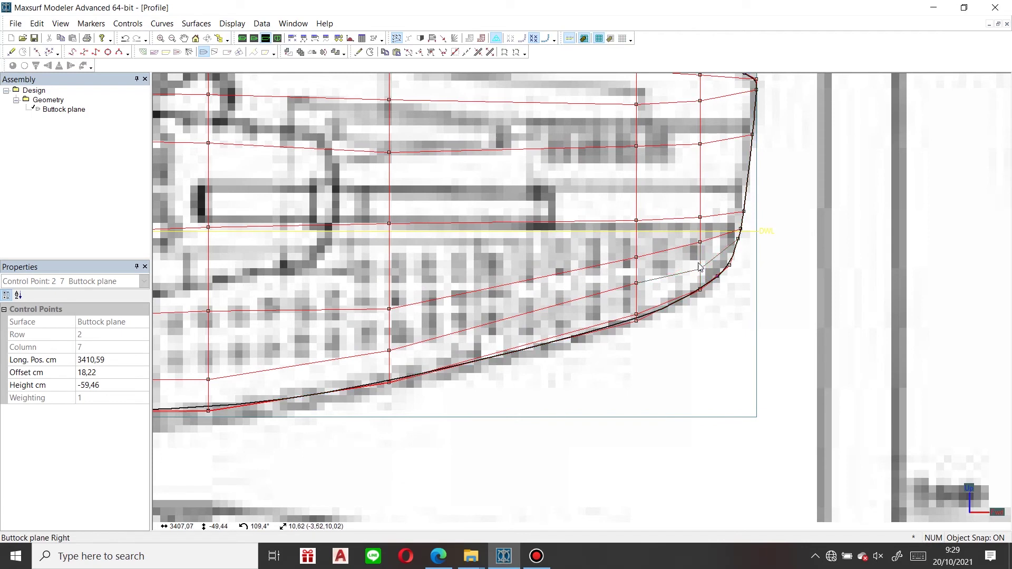
{"action": "left_click", "coordinate": [729, 264]}
Isolate the three control point columns at the bow by masking all the others, and show them in the body plan
{"action": "scroll", "coordinate": [733, 194], "scroll_direction": "down", "scroll_amount": 2}
{"action": "scroll", "coordinate": [713, 121], "scroll_direction": "down", "scroll_amount": 2}
{"action": "left_click_drag", "start_coordinate": [587, 195], "coordinate": [720, 456]}
{"action": "left_click", "coordinate": [505, 53]}
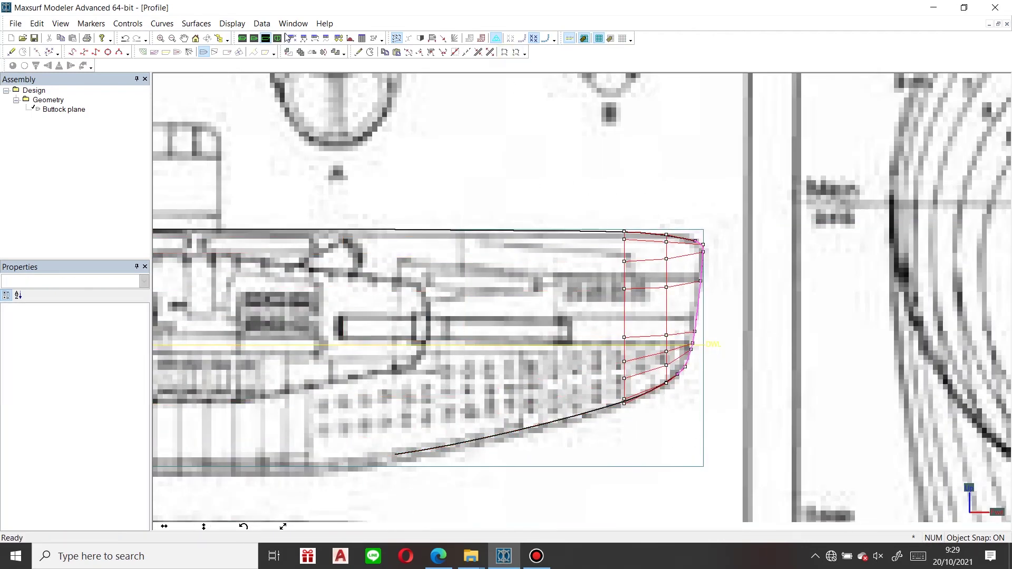
{"action": "left_click", "coordinate": [278, 38]}
{"action": "scroll", "coordinate": [450, 305], "scroll_direction": "up", "scroll_amount": 3}
In the body plan, shift the second-row point and another point of the column nearest the bow tip outwards from the centreline
{"action": "left_click", "coordinate": [446, 299]}
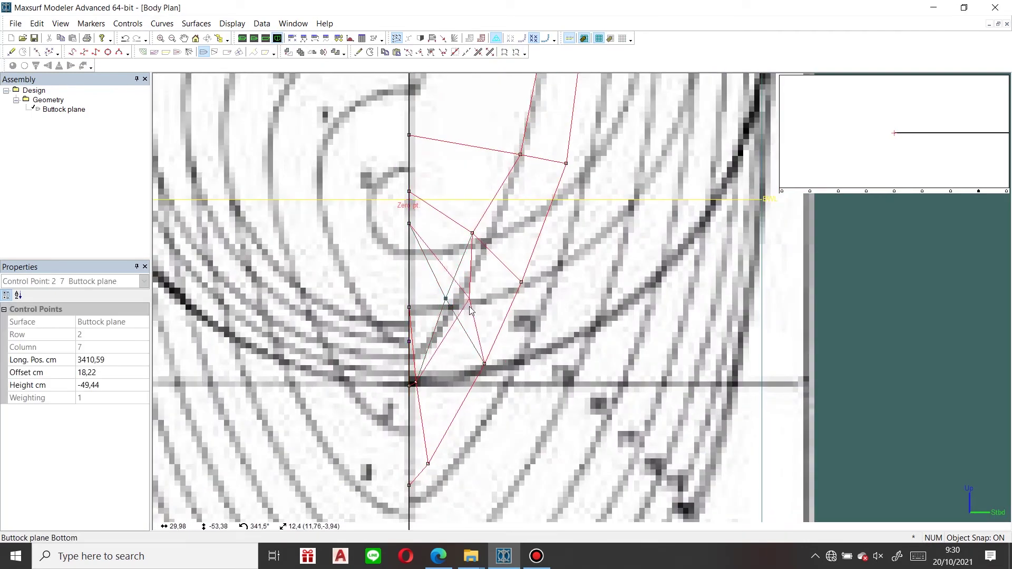
{"action": "left_click_drag", "start_coordinate": [468, 306], "coordinate": [456, 286], "text": "shift"}
{"action": "scroll", "coordinate": [423, 378], "scroll_direction": "up", "scroll_amount": 3}
{"action": "scroll", "coordinate": [423, 378], "scroll_direction": "down", "scroll_amount": 3}
{"action": "scroll", "coordinate": [424, 379], "scroll_direction": "up", "scroll_amount": 2}
{"action": "left_click", "coordinate": [480, 207]}
{"action": "left_click_drag", "start_coordinate": [481, 207], "coordinate": [496, 211], "text": "shift"}
{"action": "scroll", "coordinate": [482, 406], "scroll_direction": "down", "scroll_amount": 3}
Raise a further bow control point slightly and move another one slightly towards the centreline in the body plan
{"action": "scroll", "coordinate": [444, 392], "scroll_direction": "up", "scroll_amount": 4}
{"action": "left_click_drag", "start_coordinate": [441, 396], "coordinate": [441, 385], "text": "shift"}
{"action": "scroll", "coordinate": [504, 360], "scroll_direction": "down", "scroll_amount": 3}
{"action": "scroll", "coordinate": [510, 359], "scroll_direction": "down", "scroll_amount": 3}
{"action": "scroll", "coordinate": [551, 250], "scroll_direction": "up", "scroll_amount": 4}
{"action": "left_click_drag", "start_coordinate": [490, 262], "coordinate": [481, 263], "text": "shift"}
{"action": "scroll", "coordinate": [484, 264], "scroll_direction": "down", "scroll_amount": 4}
{"action": "scroll", "coordinate": [488, 269], "scroll_direction": "down", "scroll_amount": 3}
Examine the smoothness of the shaded bow surface in perspective, from the side and with the whole hull in view
{"action": "left_click", "coordinate": [243, 38]}
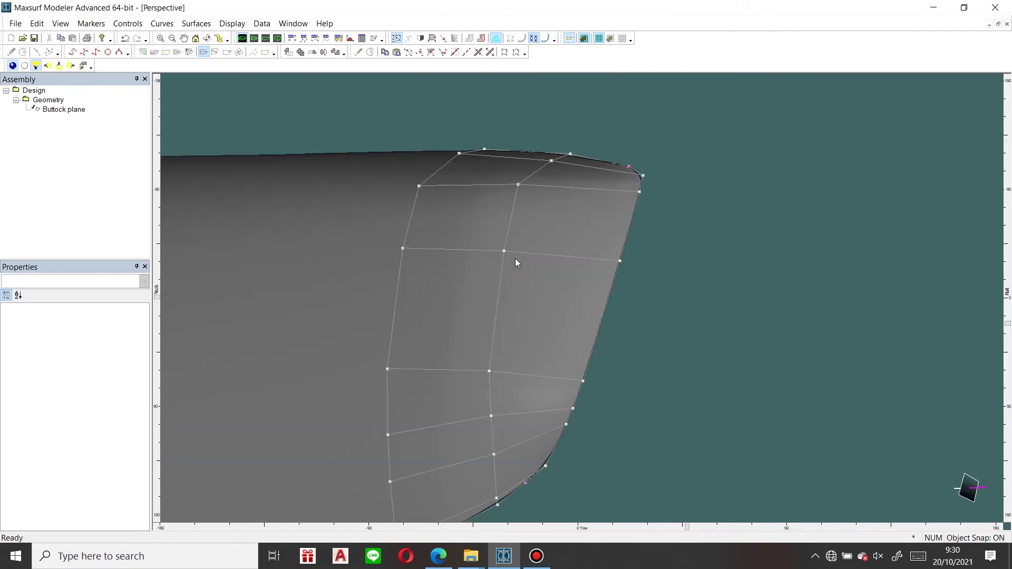
{"action": "middle_click_drag", "start_coordinate": [514, 258], "coordinate": [559, 267]}
{"action": "left_click", "coordinate": [568, 268]}
{"action": "scroll", "coordinate": [562, 289], "scroll_direction": "down", "scroll_amount": 7}
{"action": "scroll", "coordinate": [583, 315], "scroll_direction": "up", "scroll_amount": 4}
{"action": "scroll", "coordinate": [611, 281], "scroll_direction": "up", "scroll_amount": 1}
{"action": "scroll", "coordinate": [590, 279], "scroll_direction": "down", "scroll_amount": 6}
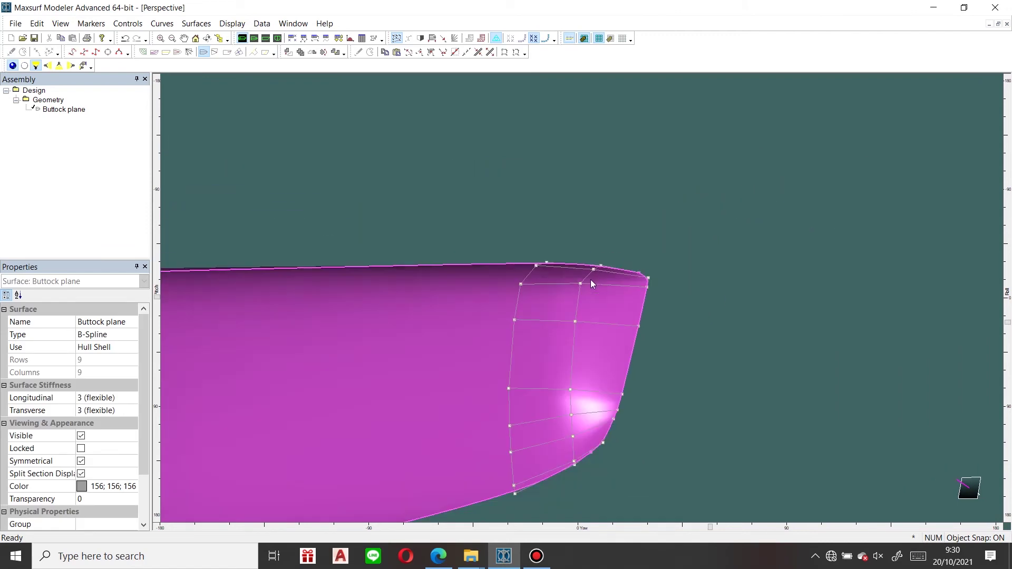
{"action": "mouse_move", "coordinate": [354, 326]}
{"action": "middle_mouse_down"}
{"action": "mouse_move", "coordinate": [571, 321]}
{"action": "mouse_move", "coordinate": [443, 353]}
{"action": "mouse_move", "coordinate": [282, 260]}
{"action": "mouse_move", "coordinate": [279, 223]}
{"action": "mouse_move", "coordinate": [305, 197]}
{"action": "middle_mouse_up"}
{"action": "scroll", "coordinate": [210, 220], "scroll_direction": "down", "scroll_amount": 5}
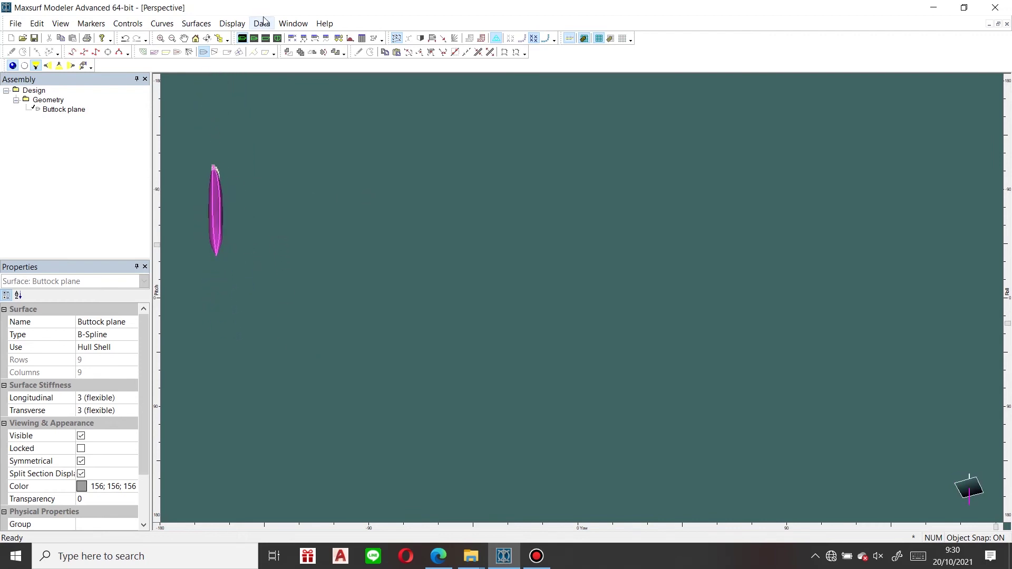
Unmask all hidden control points in the profile view and return to the body plan
{"action": "left_click", "coordinate": [265, 38]}
{"action": "left_click", "coordinate": [516, 53]}
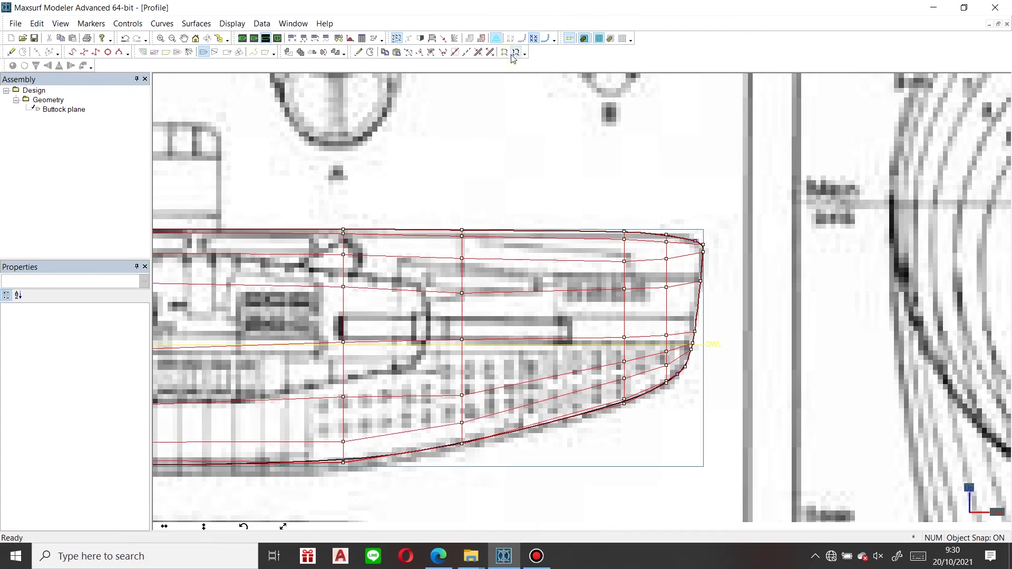
{"action": "scroll", "coordinate": [523, 279], "scroll_direction": "down", "scroll_amount": 6}
{"action": "scroll", "coordinate": [429, 358], "scroll_direction": "up", "scroll_amount": 6}
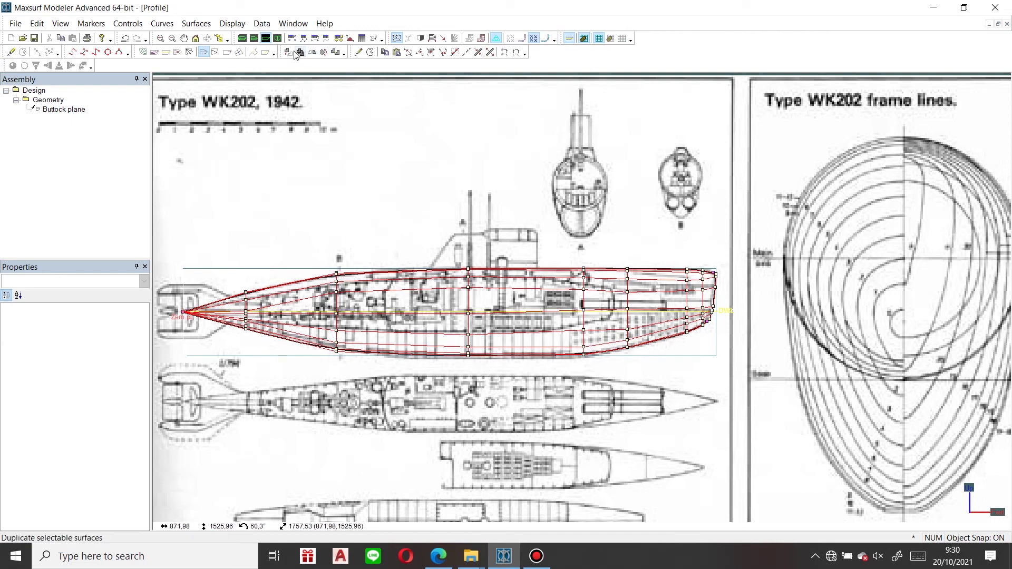
{"action": "left_click", "coordinate": [277, 40]}
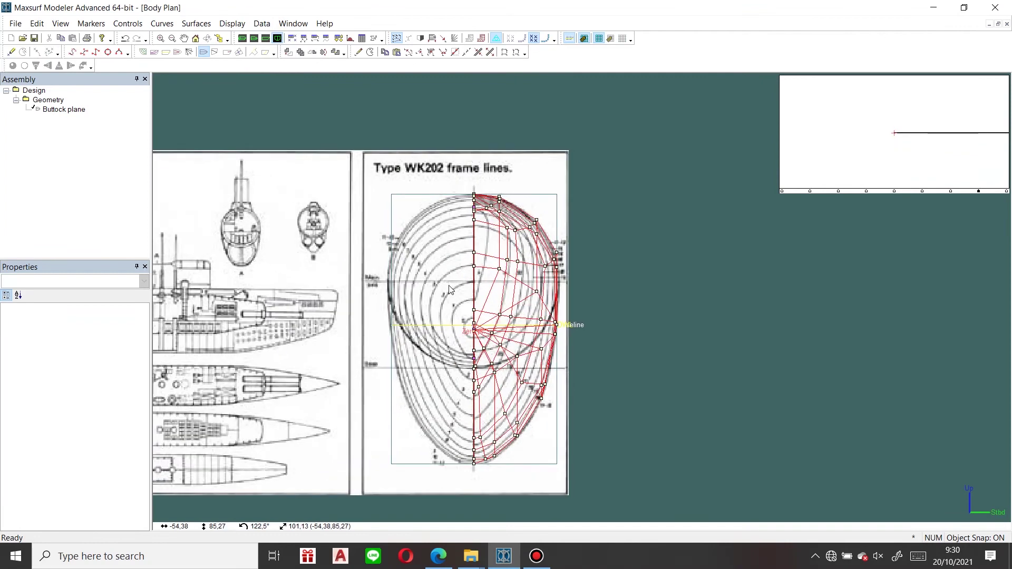
Lock the Geometry group and delete the background image from the body plan
{"action": "right_click", "coordinate": [58, 104]}
{"action": "left_click", "coordinate": [101, 239]}
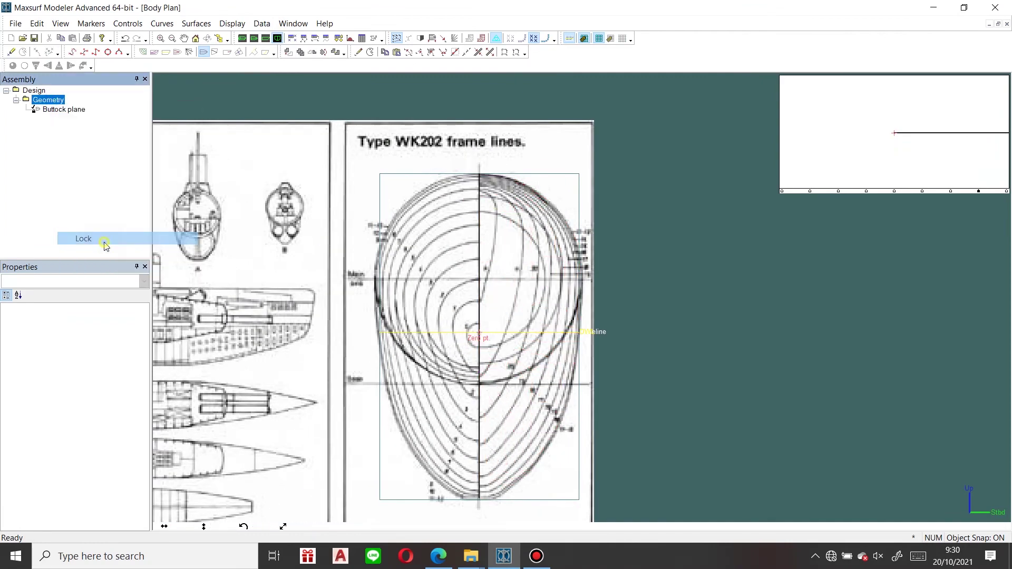
{"action": "left_click", "coordinate": [570, 420]}
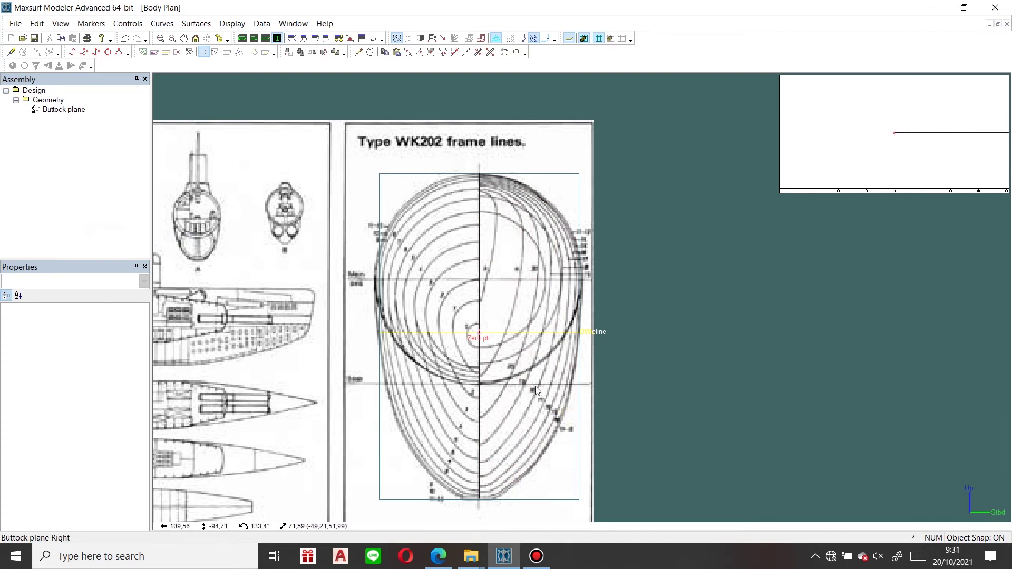
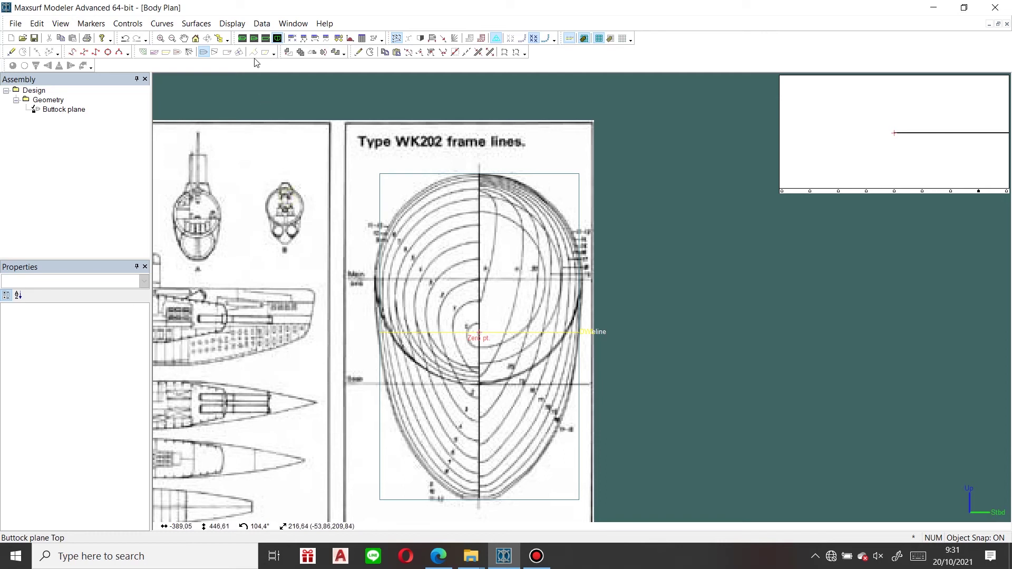
{"action": "left_click", "coordinate": [232, 23]}
{"action": "mouse_move", "coordinate": [261, 193]}
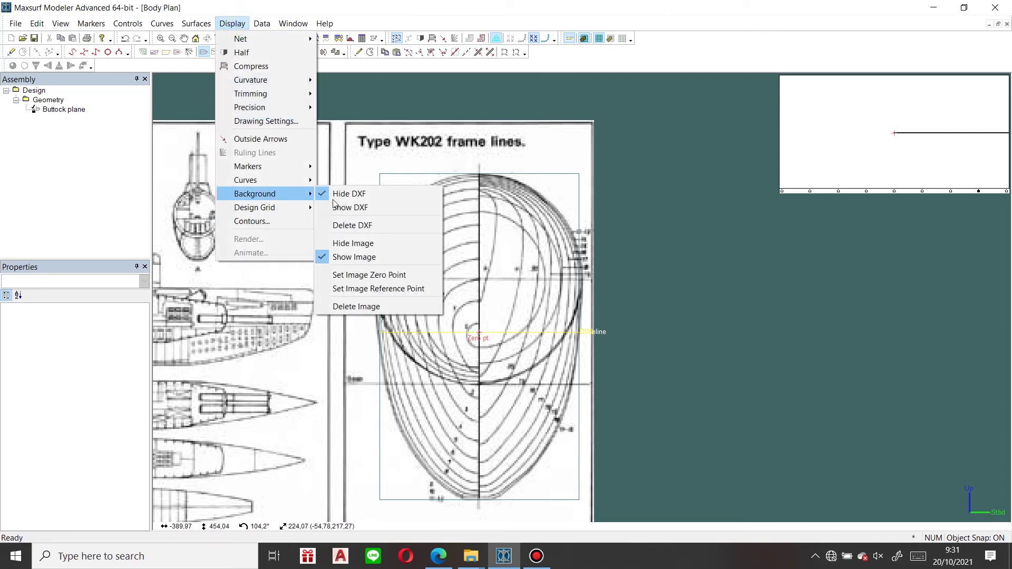
{"action": "left_click", "coordinate": [359, 307]}
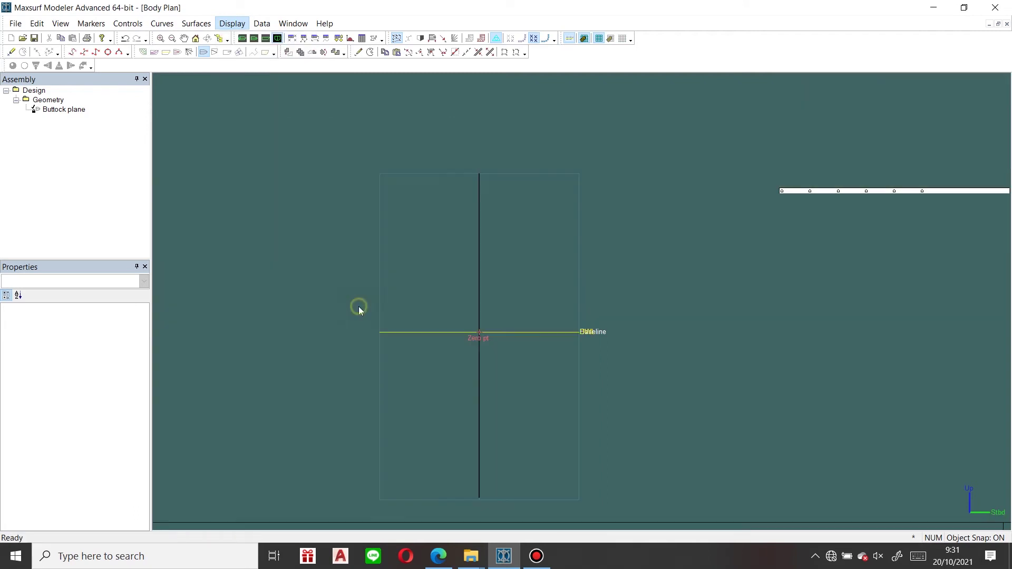
Unlock the geometry and import the mirrored Type WK202 drawing, whose file name begins with m041376c58762d2df, as the body plan's image background
{"action": "right_click", "coordinate": [50, 116]}
{"action": "left_click", "coordinate": [95, 251]}
{"action": "scroll", "coordinate": [477, 313], "scroll_direction": "down", "scroll_amount": 3}
{"action": "middle_click_drag", "start_coordinate": [380, 287], "coordinate": [487, 299]}
{"action": "left_click", "coordinate": [14, 23]}
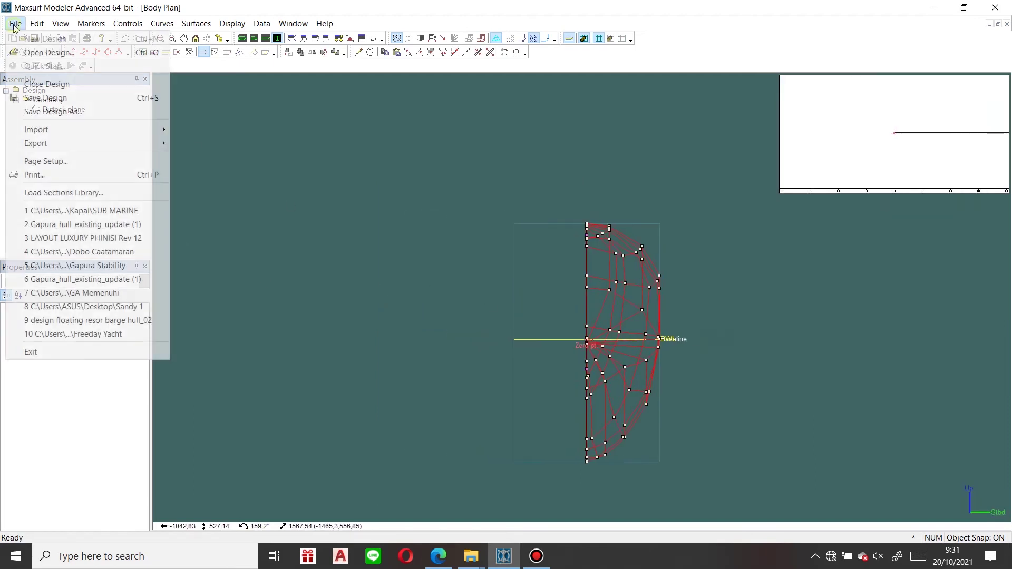
{"action": "mouse_move", "coordinate": [70, 131]}
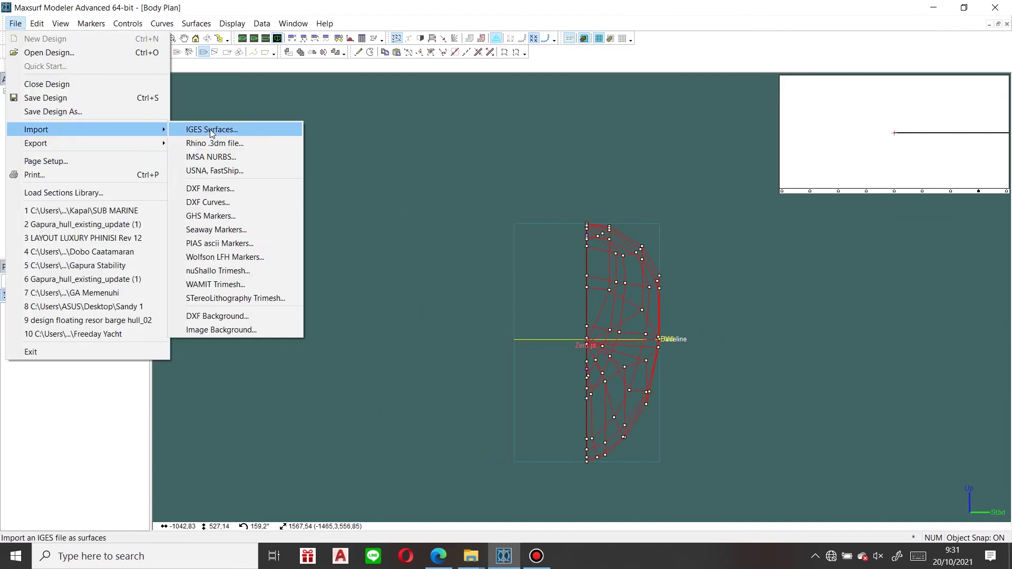
{"action": "left_click", "coordinate": [245, 336]}
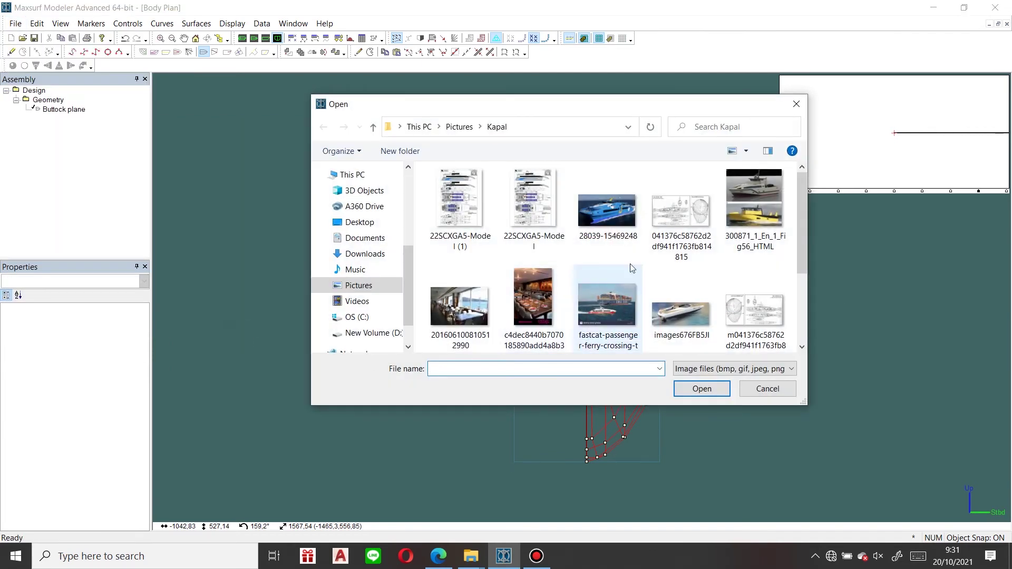
{"action": "double_click", "coordinate": [767, 305]}
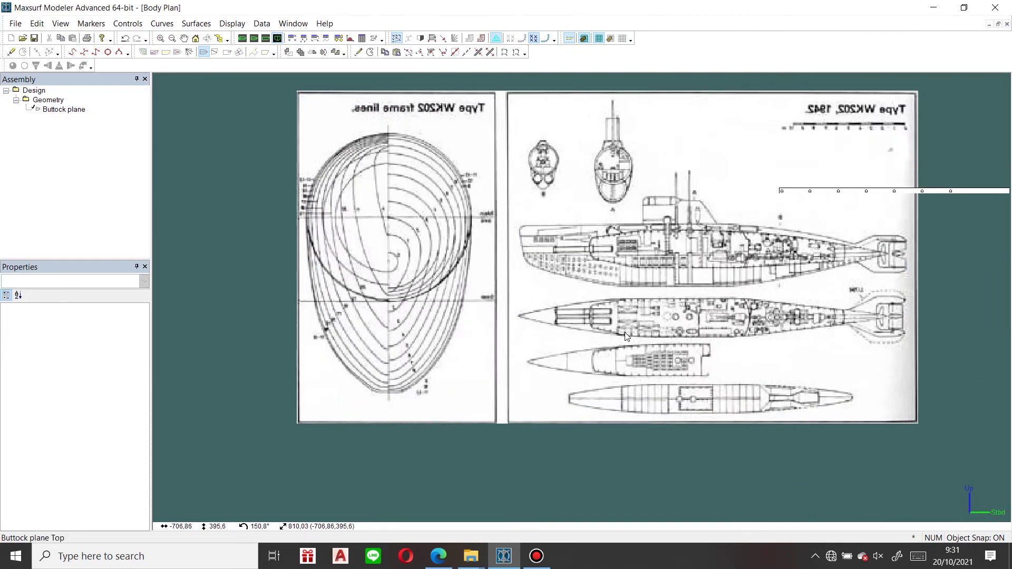
Set the image zero point at the lowest point of the mirrored frame lines on their centreline
{"action": "left_click", "coordinate": [233, 24]}
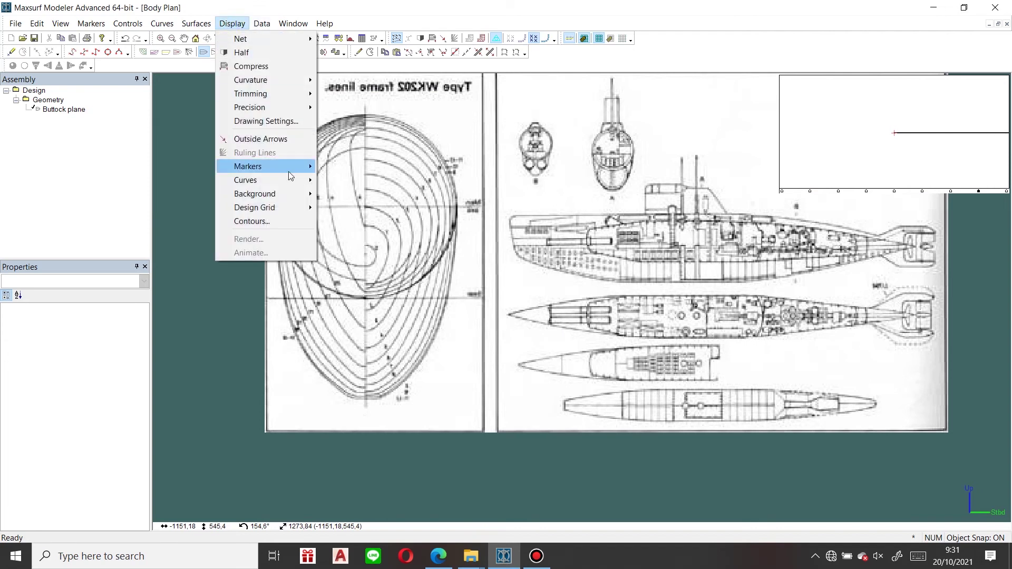
{"action": "mouse_move", "coordinate": [285, 194]}
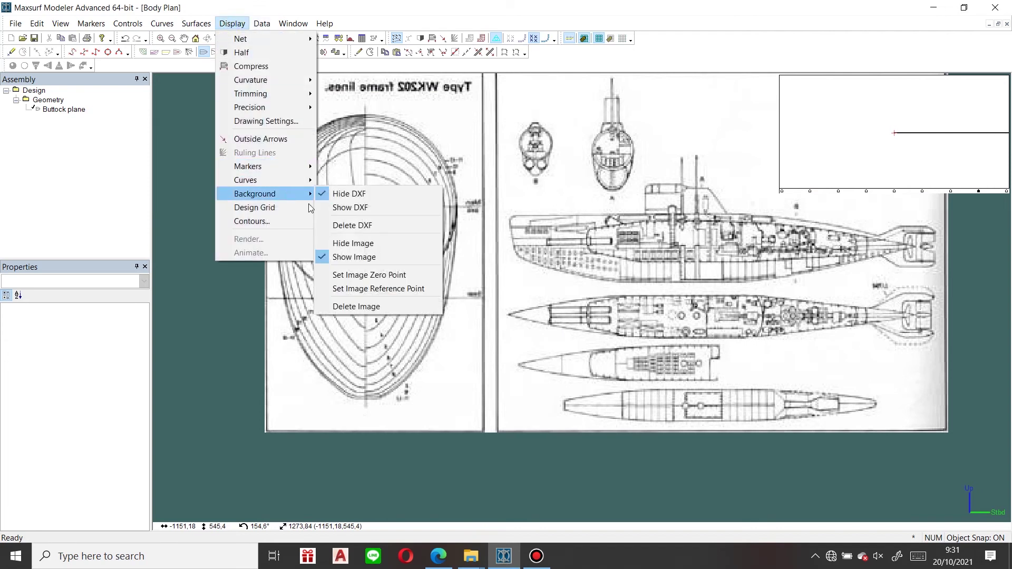
{"action": "left_click", "coordinate": [359, 275]}
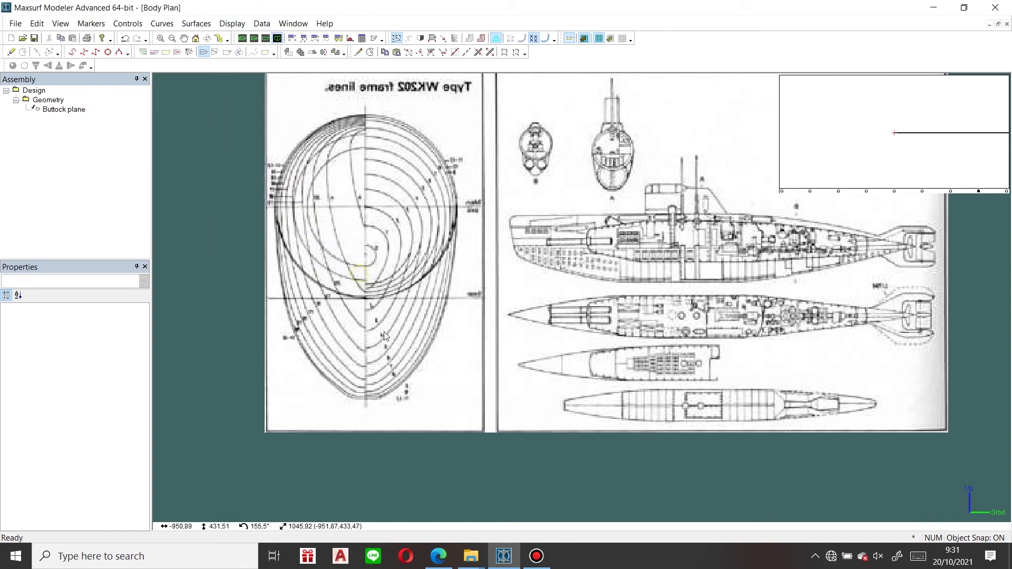
{"action": "left_click", "coordinate": [366, 398]}
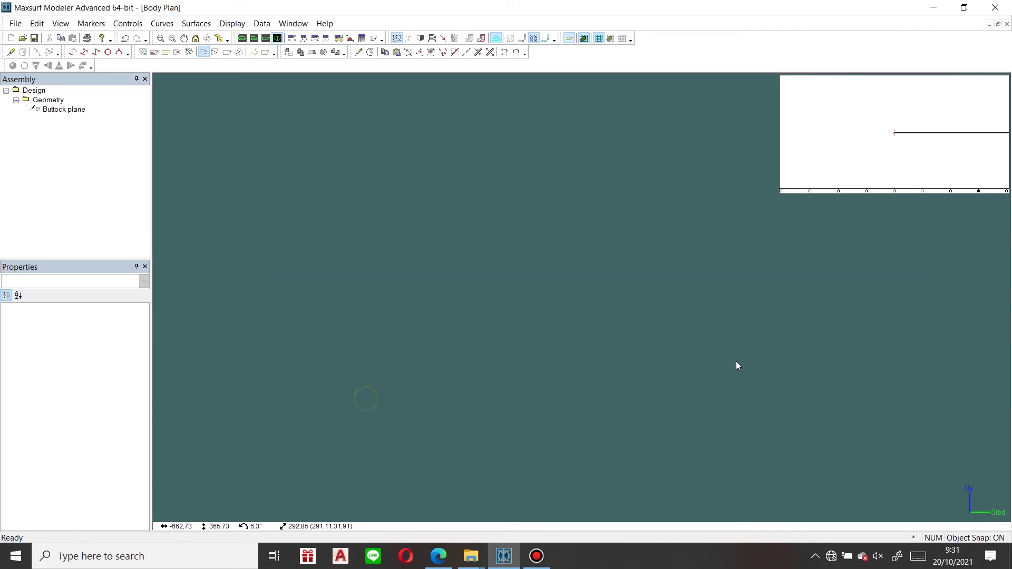
{"action": "scroll", "coordinate": [902, 403], "scroll_direction": "up", "scroll_amount": 5}
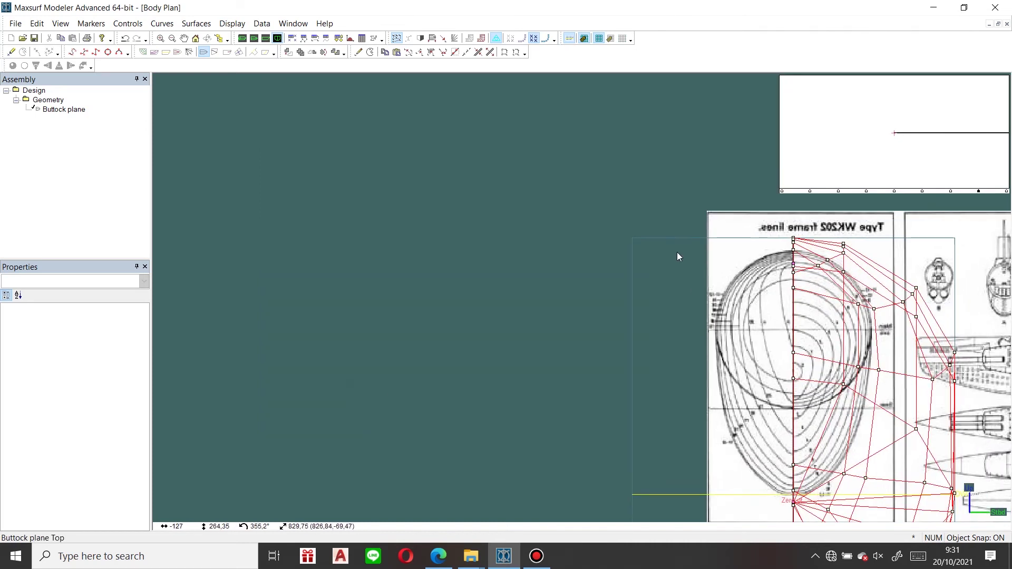
Set the image reference point at the top of the frame lines on the centreline, 575 cm from the zero point
{"action": "left_click", "coordinate": [262, 24]}
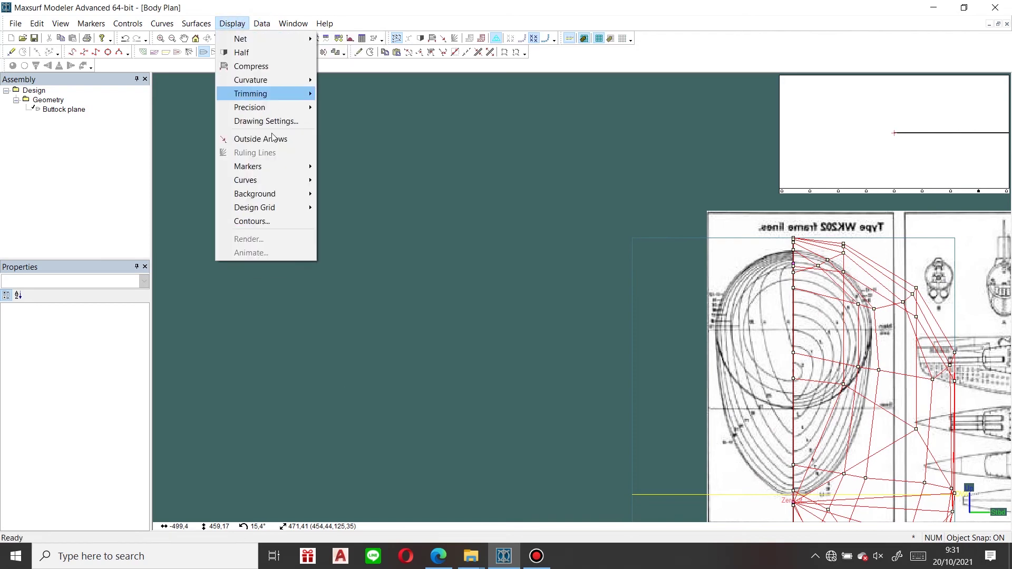
{"action": "mouse_move", "coordinate": [276, 194]}
{"action": "left_click", "coordinate": [411, 290]}
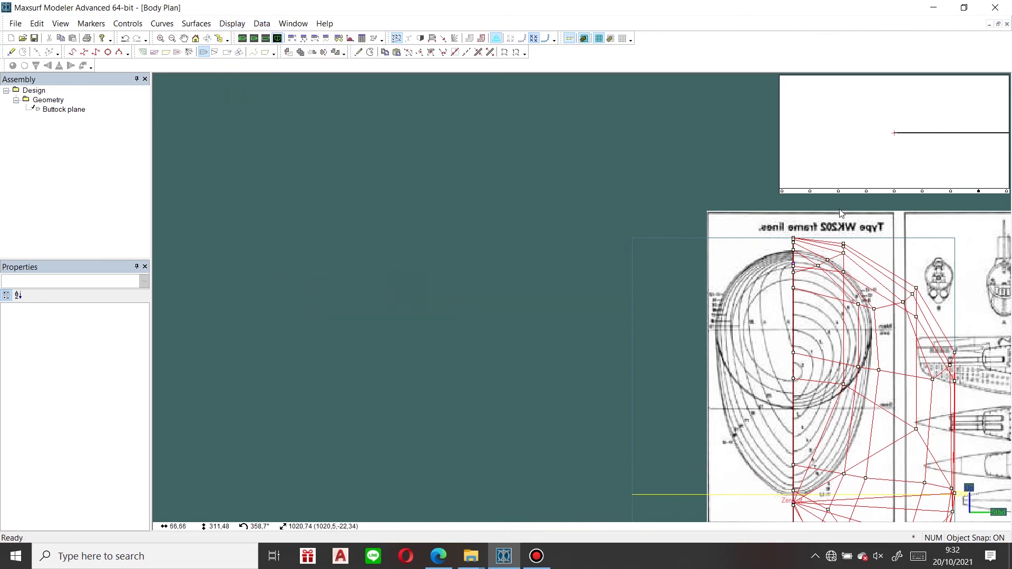
{"action": "scroll", "coordinate": [782, 274], "scroll_direction": "up", "scroll_amount": 5}
{"action": "scroll", "coordinate": [781, 272], "scroll_direction": "up", "scroll_amount": 2}
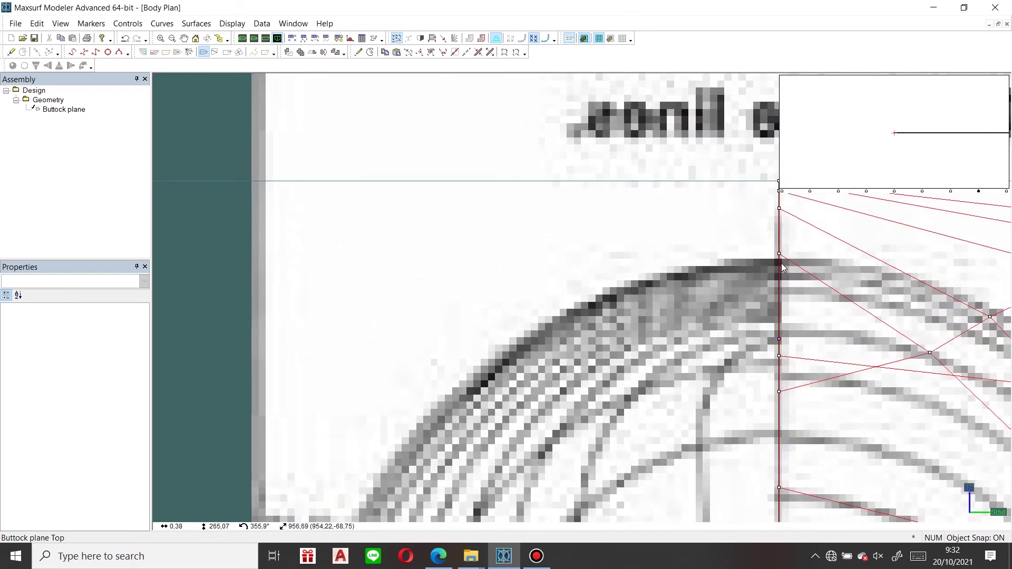
{"action": "left_click", "coordinate": [781, 267]}
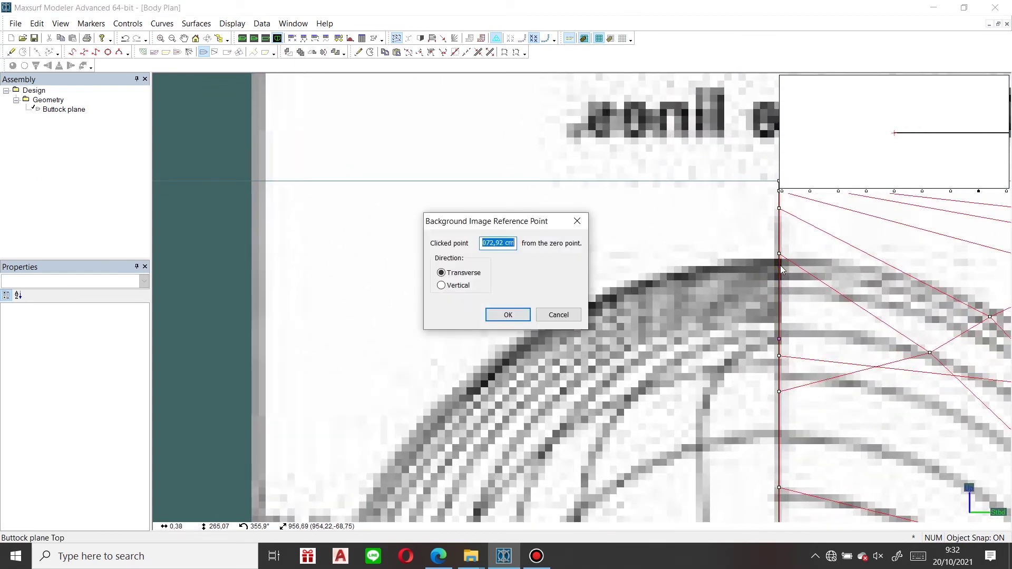
{"action": "type", "text": "575"}
{"action": "left_click", "coordinate": [507, 314]}
{"action": "scroll", "coordinate": [558, 335], "scroll_direction": "down", "scroll_amount": 10}
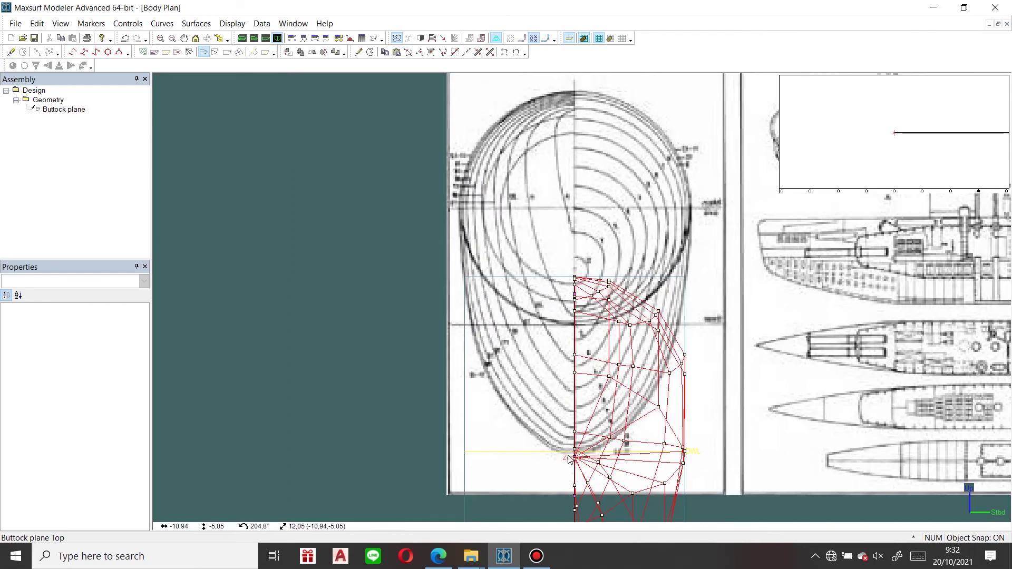
Reset the image zero point on the frame lines' centreline near the innermost frame, and check the drawing's alignment with the control net
{"action": "scroll", "coordinate": [529, 334], "scroll_direction": "down", "scroll_amount": 2}
{"action": "left_click", "coordinate": [232, 23]}
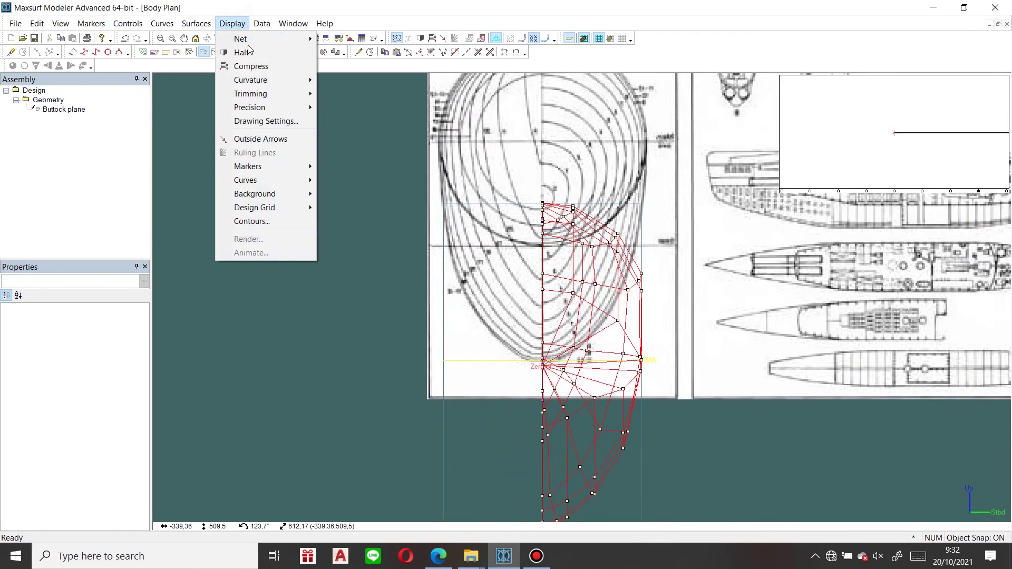
{"action": "mouse_move", "coordinate": [272, 193]}
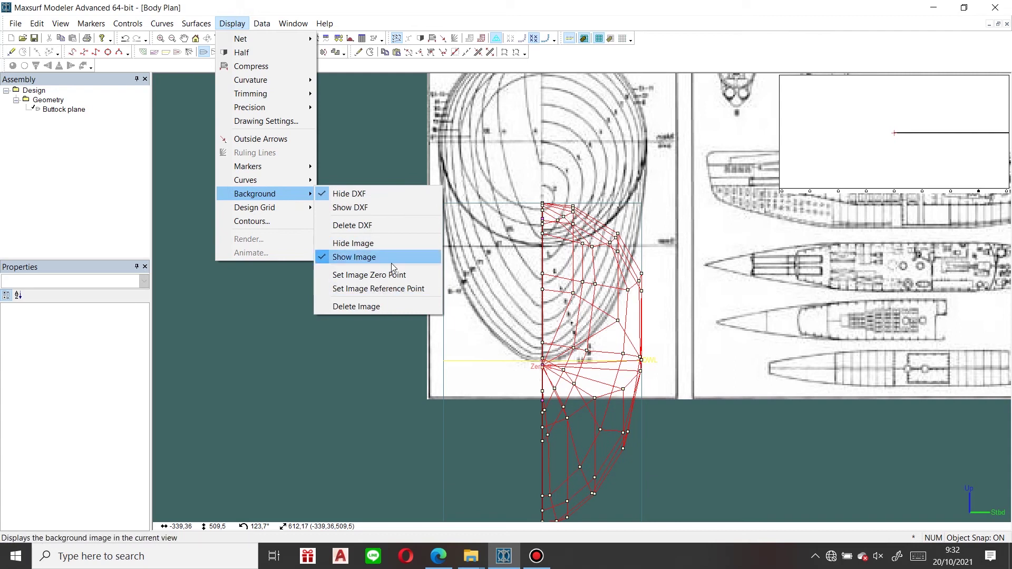
{"action": "left_click", "coordinate": [393, 275]}
{"action": "scroll", "coordinate": [536, 200], "scroll_direction": "up", "scroll_amount": 4}
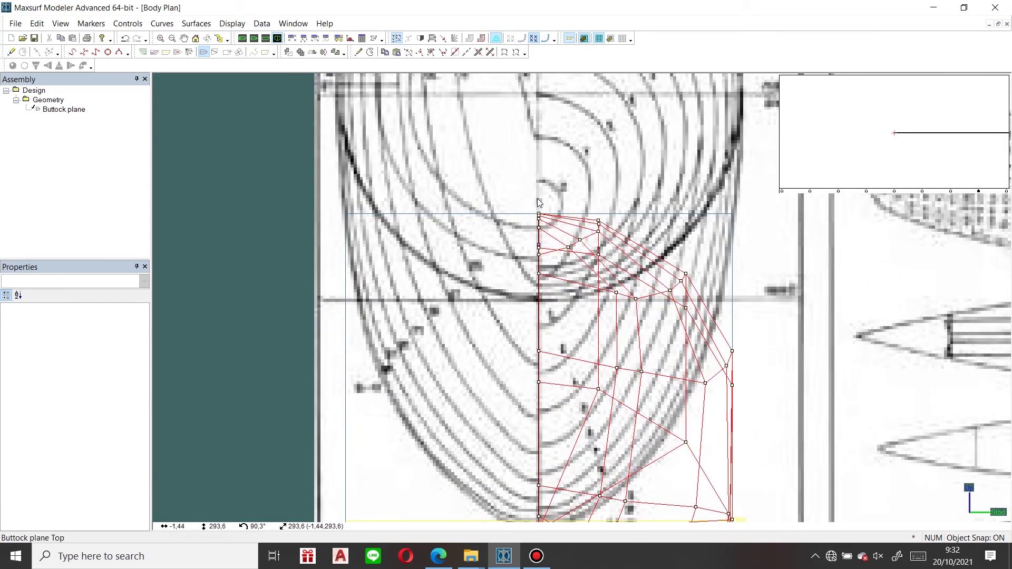
{"action": "scroll", "coordinate": [536, 197], "scroll_direction": "down", "scroll_amount": 4}
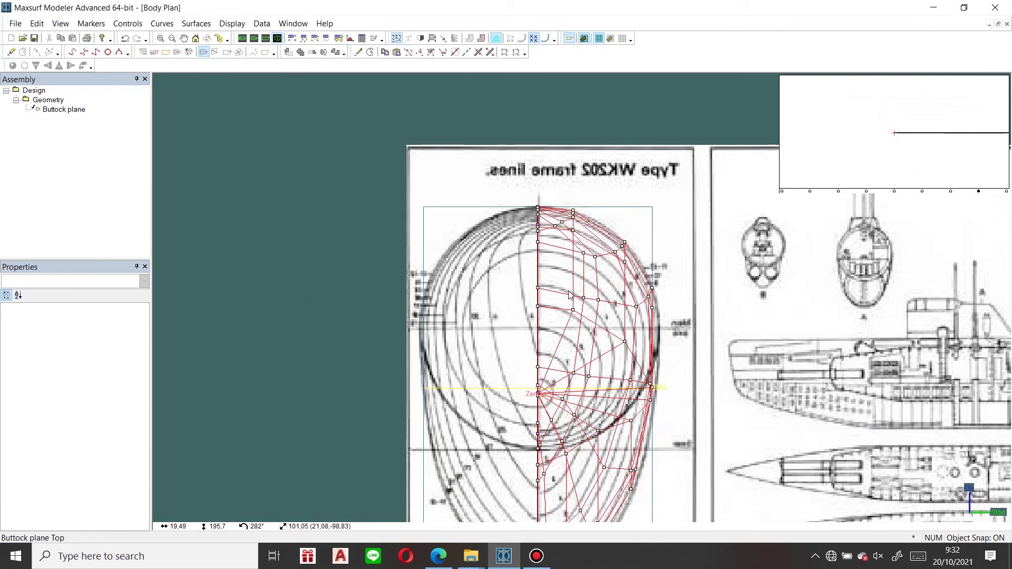
{"action": "scroll", "coordinate": [548, 454], "scroll_direction": "up", "scroll_amount": 5}
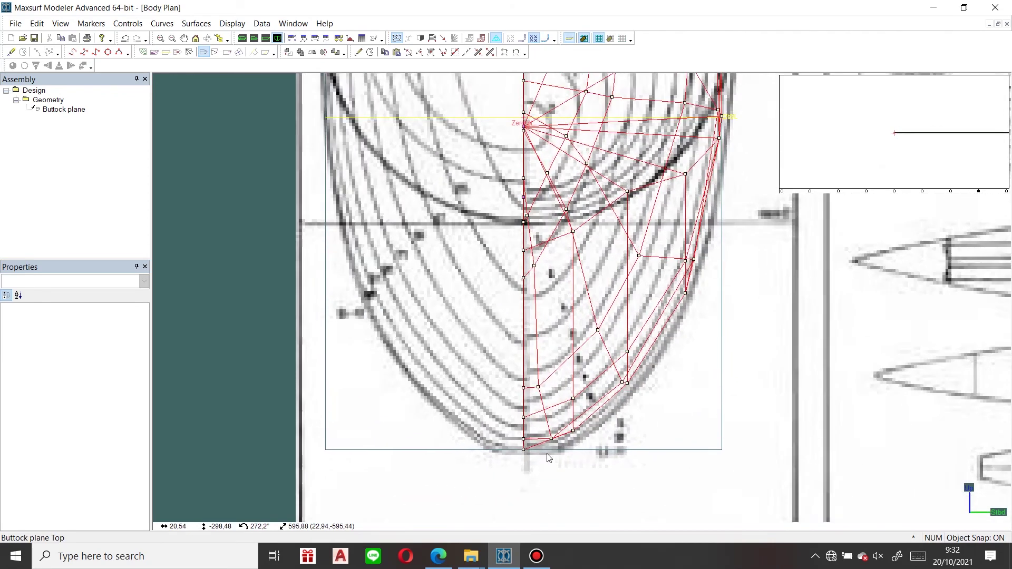
{"action": "scroll", "coordinate": [548, 453], "scroll_direction": "down", "scroll_amount": 2}
{"action": "scroll", "coordinate": [548, 453], "scroll_direction": "up", "scroll_amount": 1}
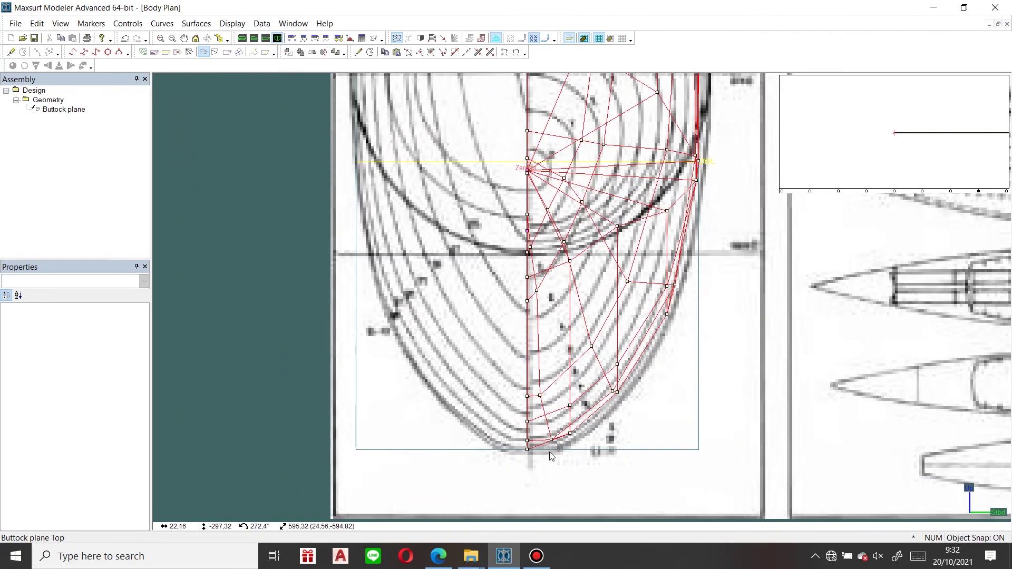
Show only the column of control points at marker B (longitudinal position 1006.61 cm), selecting it in the profile view
{"action": "scroll", "coordinate": [552, 456], "scroll_direction": "down", "scroll_amount": 2}
{"action": "scroll", "coordinate": [551, 456], "scroll_direction": "down", "scroll_amount": 1}
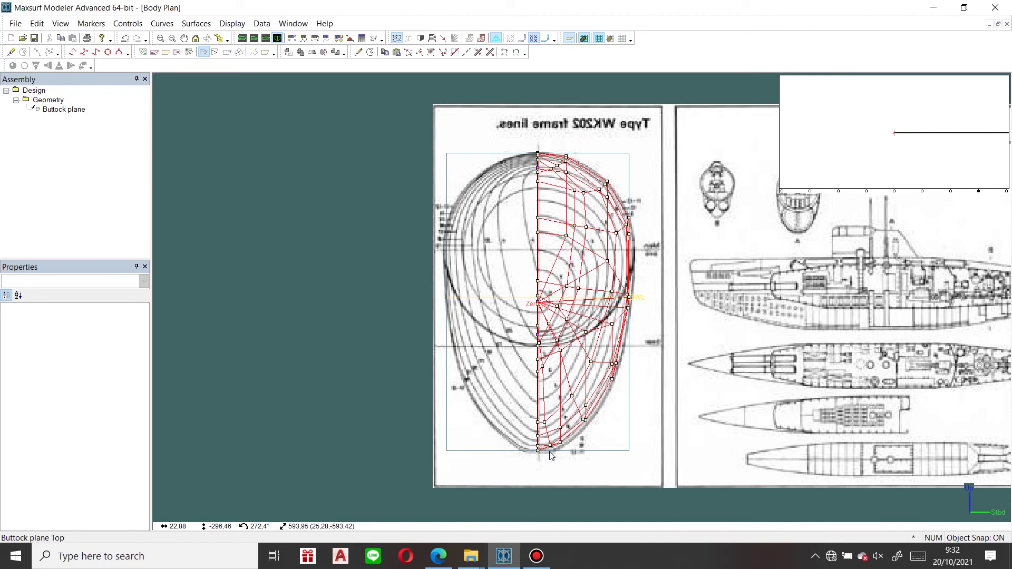
{"action": "scroll", "coordinate": [551, 454], "scroll_direction": "up", "scroll_amount": 4}
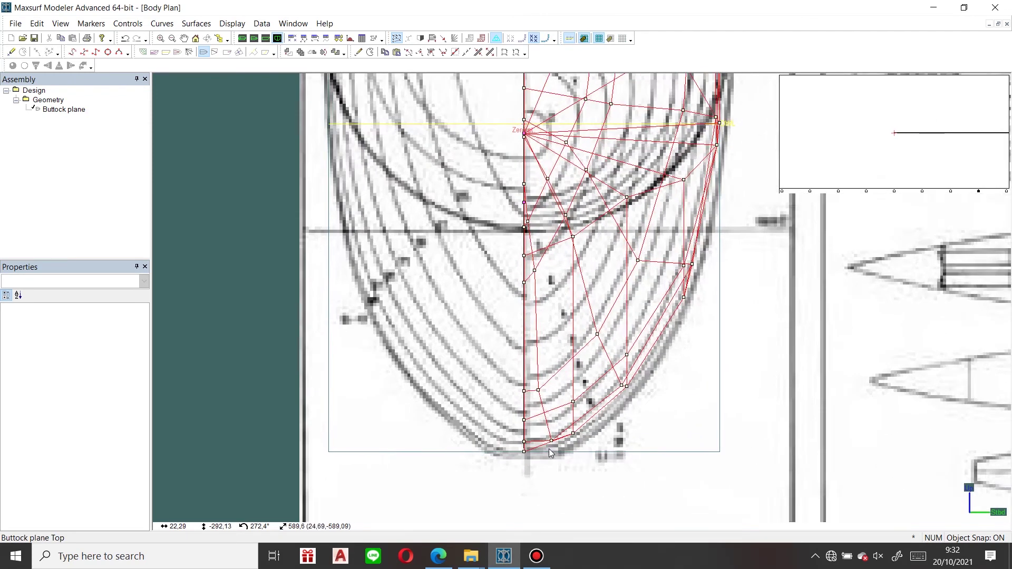
{"action": "scroll", "coordinate": [549, 452], "scroll_direction": "down", "scroll_amount": 3}
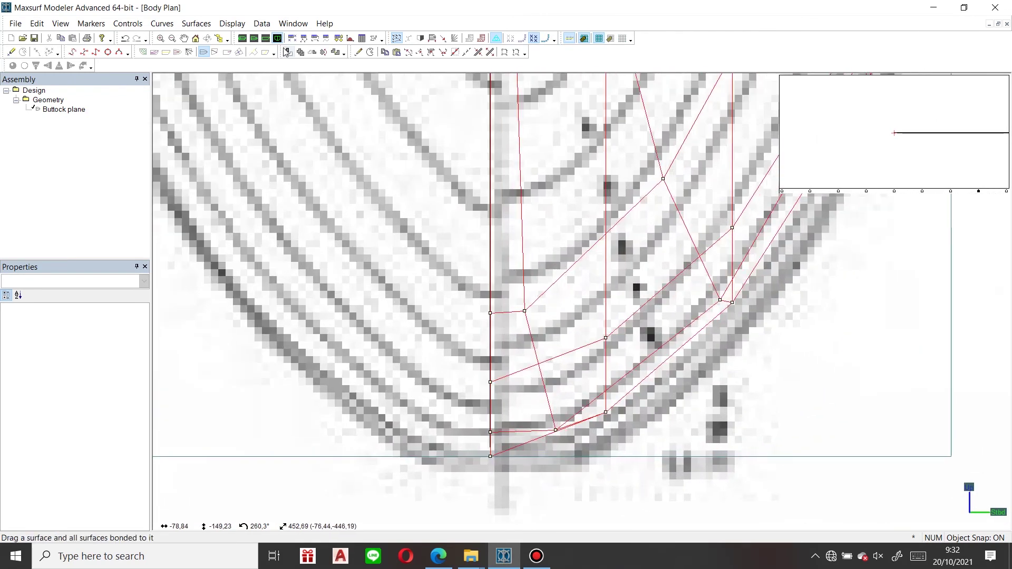
{"action": "left_click", "coordinate": [266, 38]}
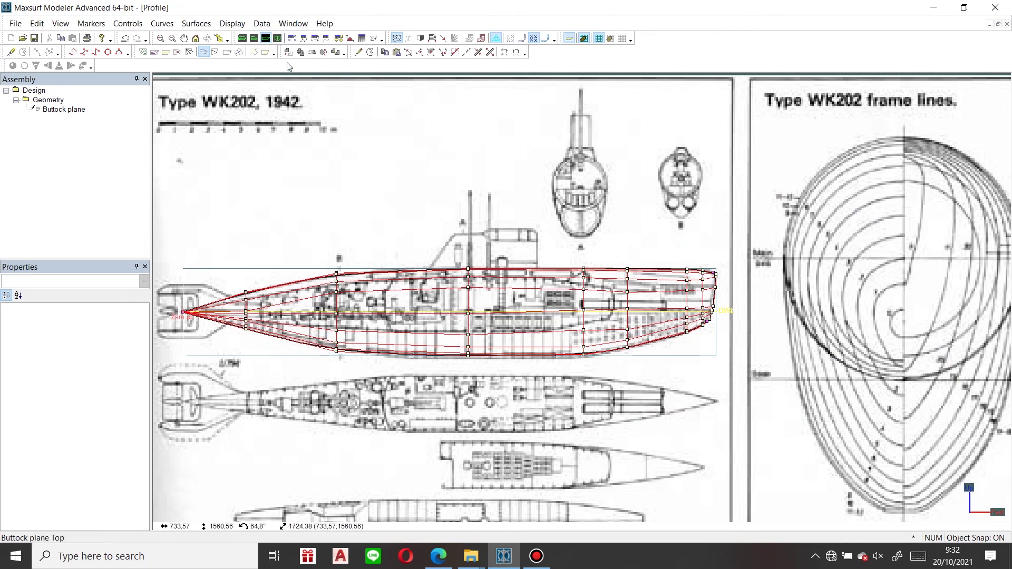
{"action": "left_click_drag", "start_coordinate": [323, 231], "coordinate": [422, 403]}
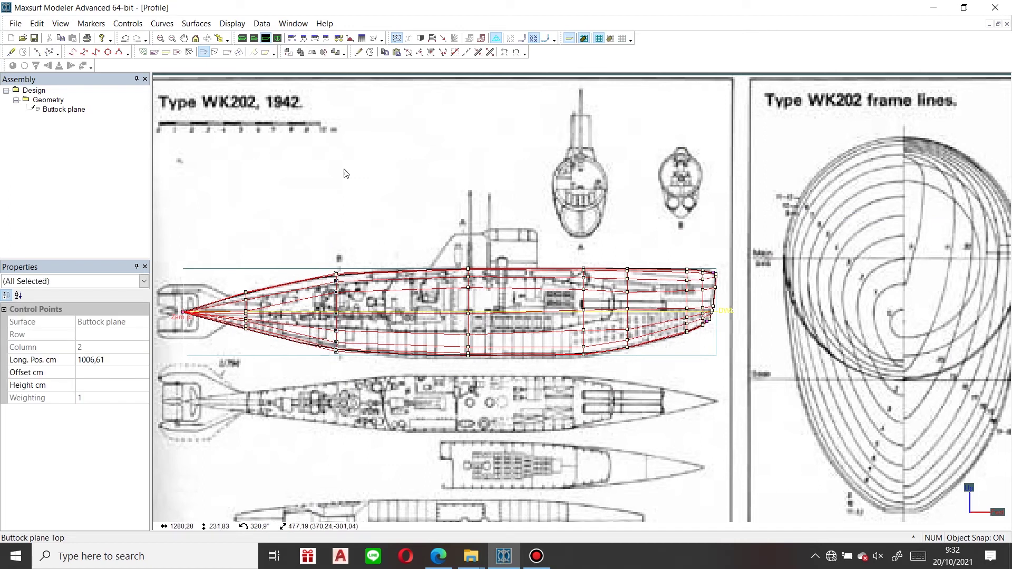
{"action": "left_click", "coordinate": [504, 52]}
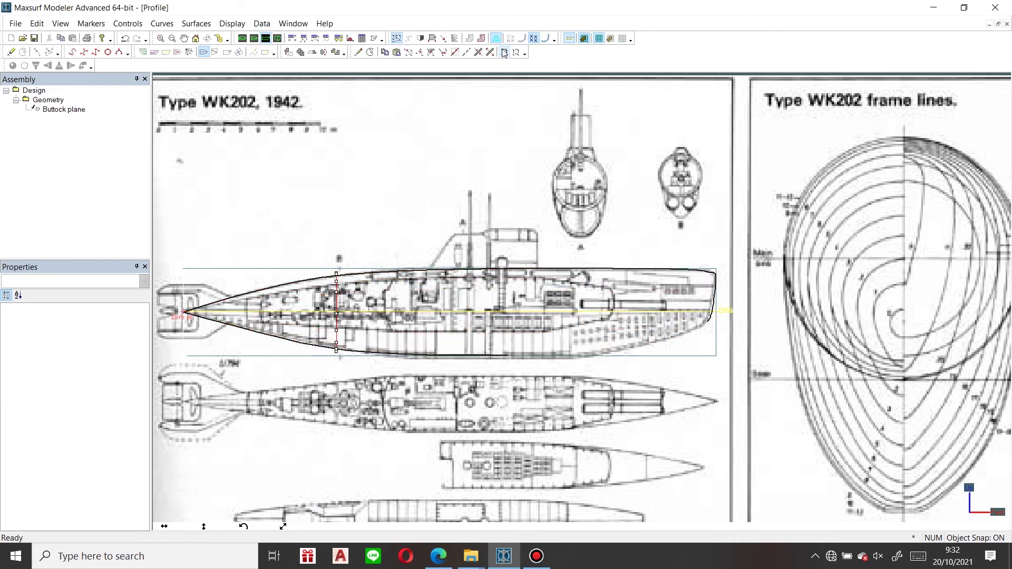
In the body plan, pull the marker B column's lower control points inward onto the frame line beside the keel
{"action": "left_click", "coordinate": [277, 38]}
{"action": "left_click", "coordinate": [606, 338]}
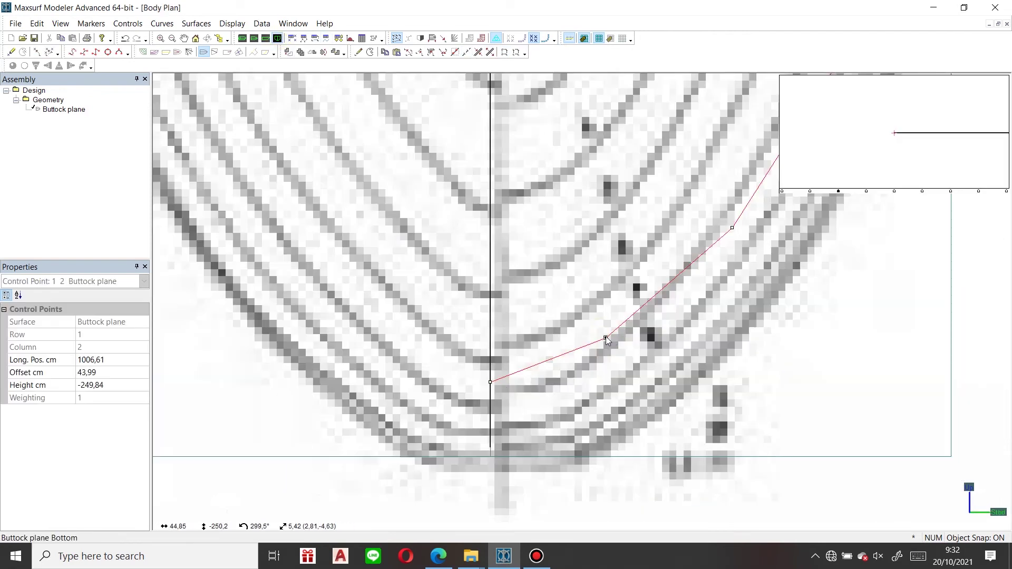
{"action": "left_click_drag", "start_coordinate": [606, 339], "coordinate": [563, 370]}
{"action": "left_click_drag", "start_coordinate": [563, 370], "coordinate": [552, 369]}
{"action": "scroll", "coordinate": [552, 370], "scroll_direction": "down", "scroll_amount": 3}
{"action": "left_click_drag", "start_coordinate": [615, 321], "coordinate": [595, 322]}
{"action": "scroll", "coordinate": [597, 325], "scroll_direction": "down", "scroll_amount": 2}
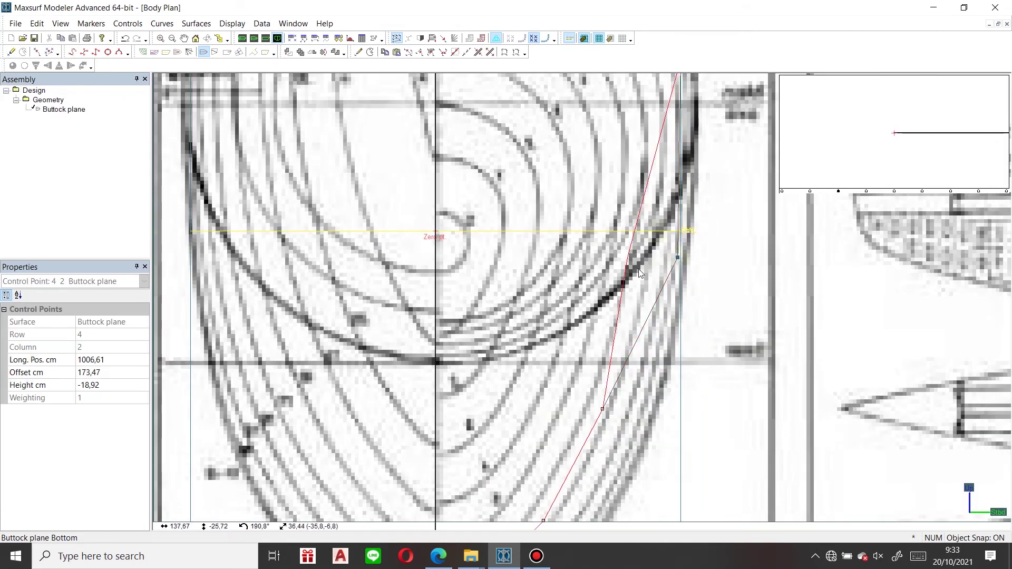
Move the side and upper control points of the marker B column inward to follow the same frame line
{"action": "scroll", "coordinate": [634, 239], "scroll_direction": "up", "scroll_amount": 2}
{"action": "left_click_drag", "start_coordinate": [624, 225], "coordinate": [598, 258]}
{"action": "left_click", "coordinate": [599, 226]}
{"action": "left_click", "coordinate": [599, 225]}
{"action": "left_click_drag", "start_coordinate": [566, 126], "coordinate": [548, 156]}
{"action": "scroll", "coordinate": [548, 157], "scroll_direction": "down", "scroll_amount": 2}
{"action": "middle_click_drag", "start_coordinate": [549, 157], "coordinate": [649, 293]}
{"action": "scroll", "coordinate": [649, 294], "scroll_direction": "up", "scroll_amount": 3}
{"action": "left_click_drag", "start_coordinate": [549, 190], "coordinate": [549, 208]}
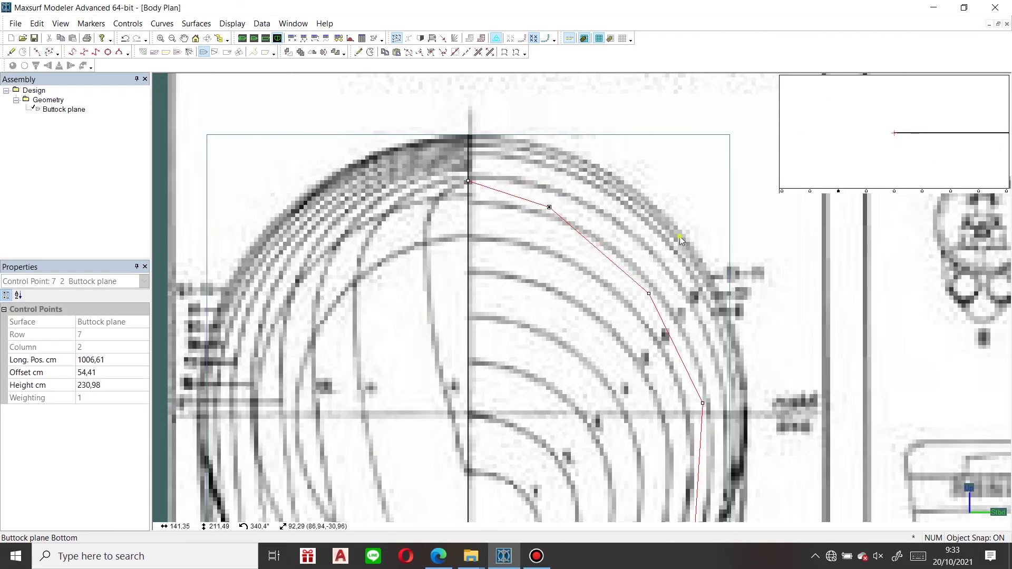
Nudge the upper side control point and the point beside the top centreline point closer to the frame line
{"action": "left_click", "coordinate": [677, 236]}
{"action": "scroll", "coordinate": [670, 277], "scroll_direction": "down", "scroll_amount": 12}
{"action": "scroll", "coordinate": [639, 381], "scroll_direction": "up", "scroll_amount": 6}
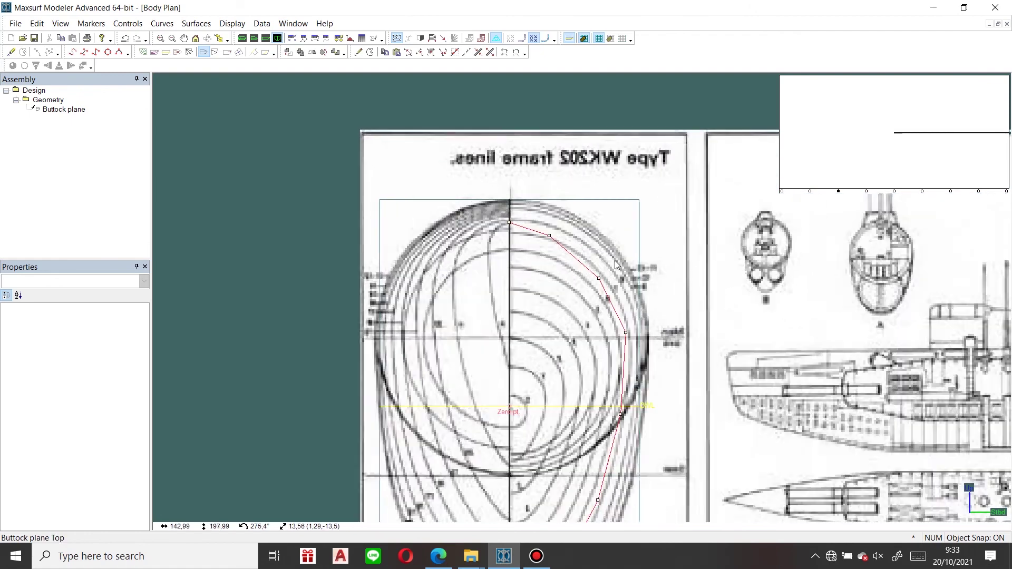
{"action": "left_click", "coordinate": [538, 226]}
{"action": "scroll", "coordinate": [606, 291], "scroll_direction": "up", "scroll_amount": 1}
{"action": "left_click_drag", "start_coordinate": [609, 294], "coordinate": [610, 280]}
{"action": "left_click", "coordinate": [606, 301]}
{"action": "scroll", "coordinate": [605, 307], "scroll_direction": "down", "scroll_amount": 12}
{"action": "scroll", "coordinate": [608, 446], "scroll_direction": "up", "scroll_amount": 8}
{"action": "scroll", "coordinate": [586, 124], "scroll_direction": "down", "scroll_amount": 1}
{"action": "left_click_drag", "start_coordinate": [590, 112], "coordinate": [704, 407]}
{"action": "left_click_drag", "start_coordinate": [642, 198], "coordinate": [637, 197]}
{"action": "left_click", "coordinate": [722, 213]}
{"action": "scroll", "coordinate": [722, 214], "scroll_direction": "down", "scroll_amount": 5}
{"action": "scroll", "coordinate": [598, 160], "scroll_direction": "up", "scroll_amount": 3}
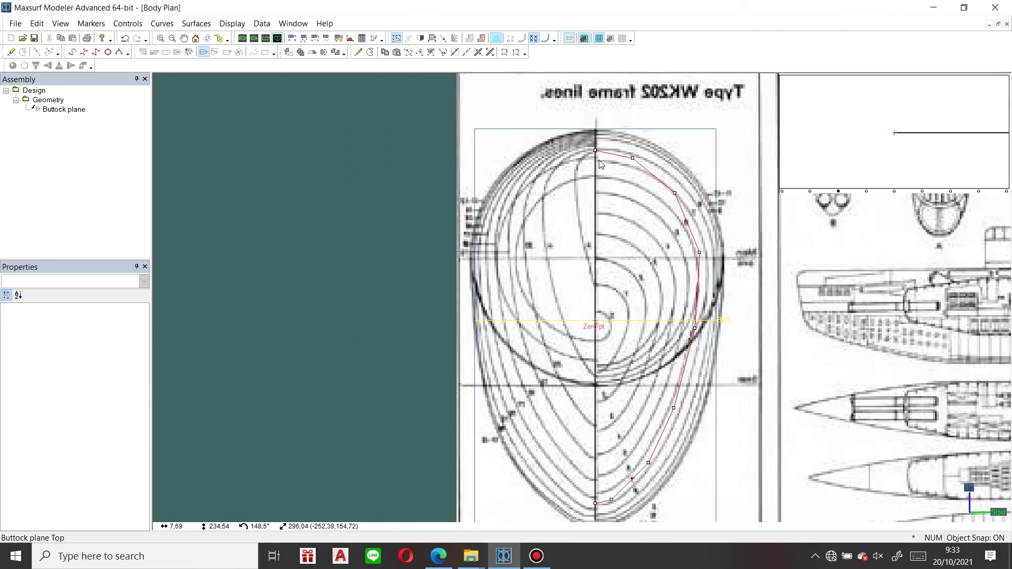
Lower the top control points of the marker B column, checking their height against the profile drawing
{"action": "left_click_drag", "start_coordinate": [591, 140], "coordinate": [632, 175]}
{"action": "left_click", "coordinate": [266, 40]}
{"action": "scroll", "coordinate": [336, 276], "scroll_direction": "down", "scroll_amount": 5}
{"action": "scroll", "coordinate": [369, 295], "scroll_direction": "up", "scroll_amount": 3}
{"action": "scroll", "coordinate": [379, 301], "scroll_direction": "down", "scroll_amount": 3}
{"action": "scroll", "coordinate": [390, 308], "scroll_direction": "up", "scroll_amount": 3}
{"action": "scroll", "coordinate": [389, 304], "scroll_direction": "down", "scroll_amount": 3}
{"action": "left_click", "coordinate": [256, 39]}
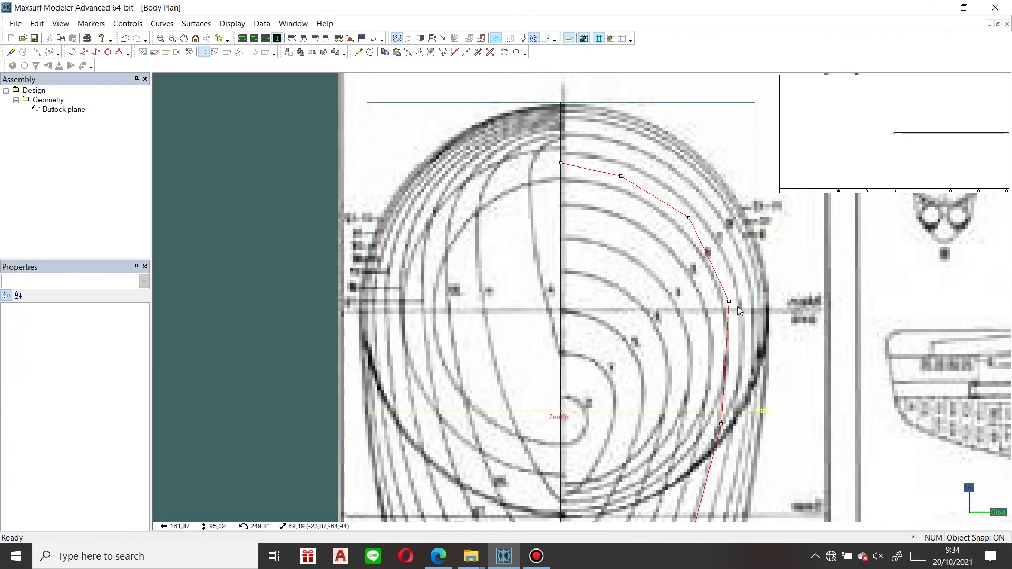
Fine-tune a lower side control point and the row 7 point of the marker B column against the frame lines
{"action": "scroll", "coordinate": [739, 311], "scroll_direction": "down", "scroll_amount": 5}
{"action": "scroll", "coordinate": [710, 451], "scroll_direction": "up", "scroll_amount": 2}
{"action": "left_click", "coordinate": [708, 448]}
{"action": "left_click_drag", "start_coordinate": [708, 448], "coordinate": [713, 448]}
{"action": "left_click", "coordinate": [779, 367]}
{"action": "scroll", "coordinate": [738, 276], "scroll_direction": "down", "scroll_amount": 3}
{"action": "scroll", "coordinate": [688, 224], "scroll_direction": "up", "scroll_amount": 5}
{"action": "left_click", "coordinate": [685, 218]}
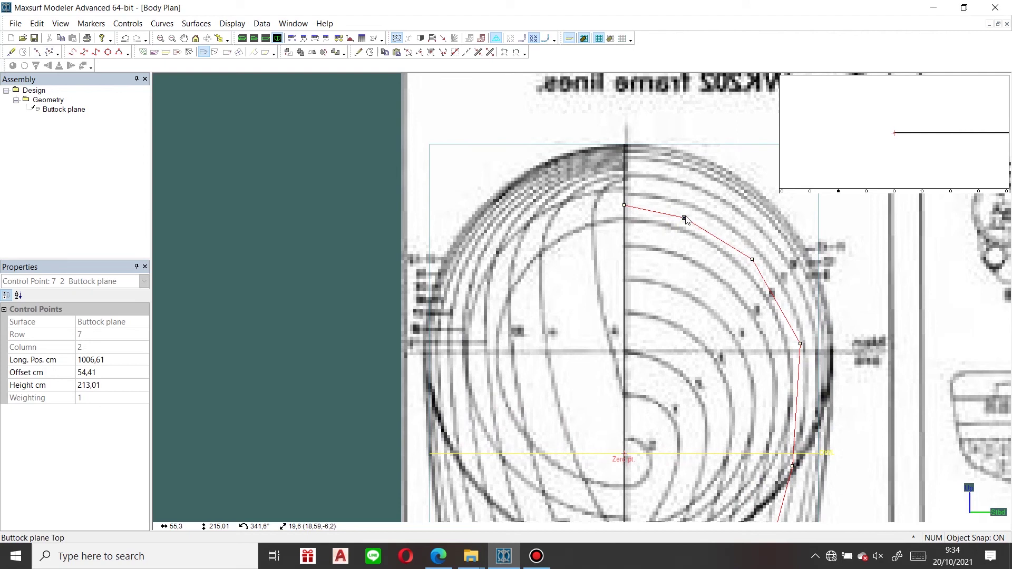
{"action": "left_click_drag", "start_coordinate": [685, 220], "coordinate": [682, 218]}
{"action": "left_click", "coordinate": [784, 258]}
{"action": "scroll", "coordinate": [780, 260], "scroll_direction": "down", "scroll_amount": 5}
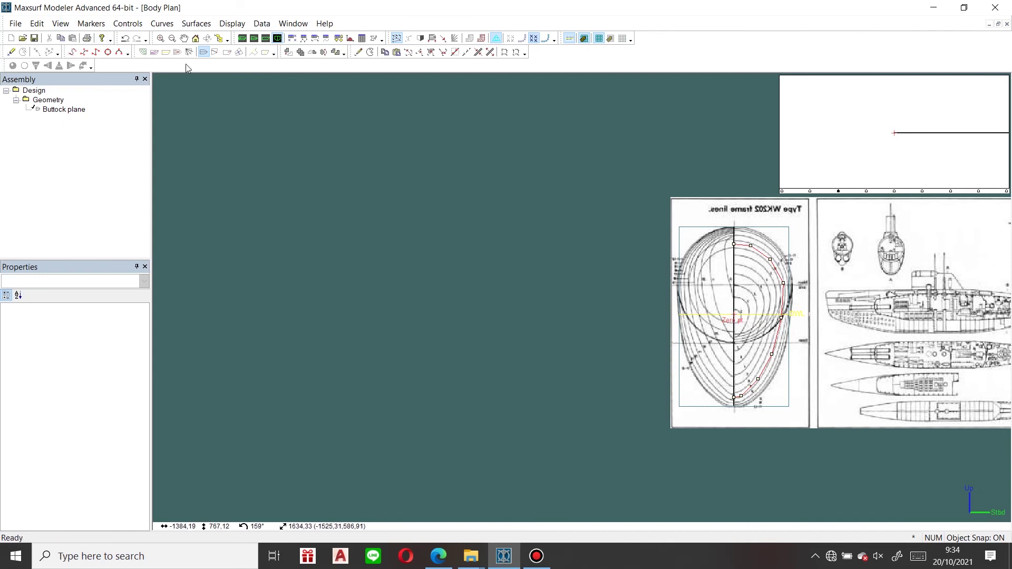
Redisplay all control points in profile, then show only the marker B column and the next column aft
{"action": "left_click", "coordinate": [266, 39]}
{"action": "scroll", "coordinate": [656, 331], "scroll_direction": "down", "scroll_amount": 1}
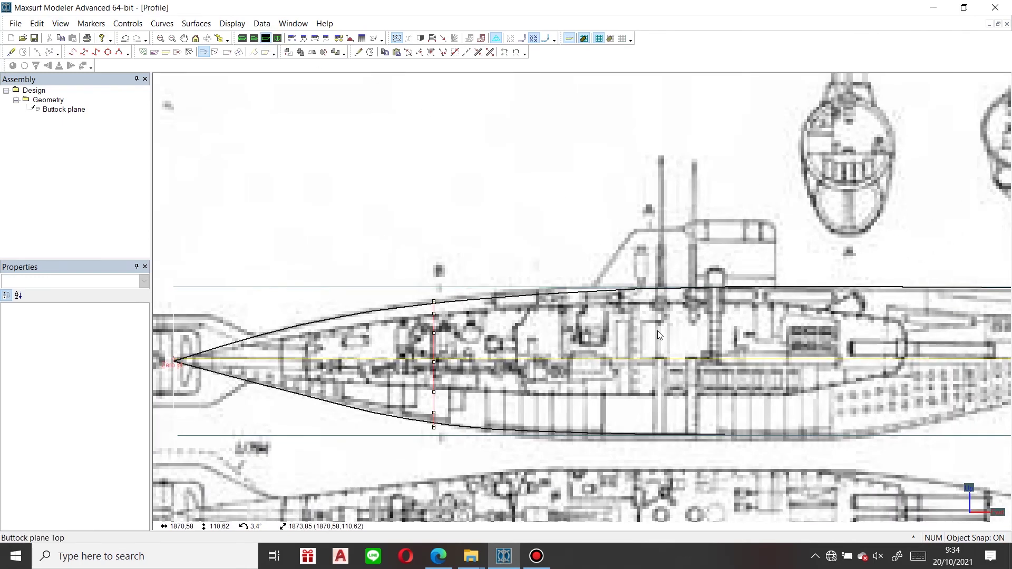
{"action": "scroll", "coordinate": [657, 331], "scroll_direction": "down", "scroll_amount": 3}
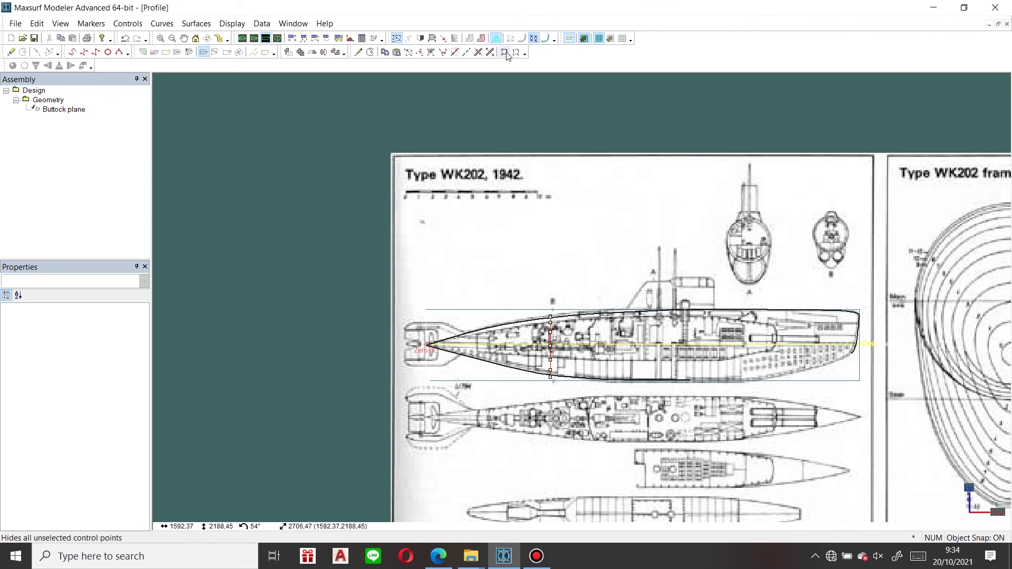
{"action": "left_click", "coordinate": [522, 38]}
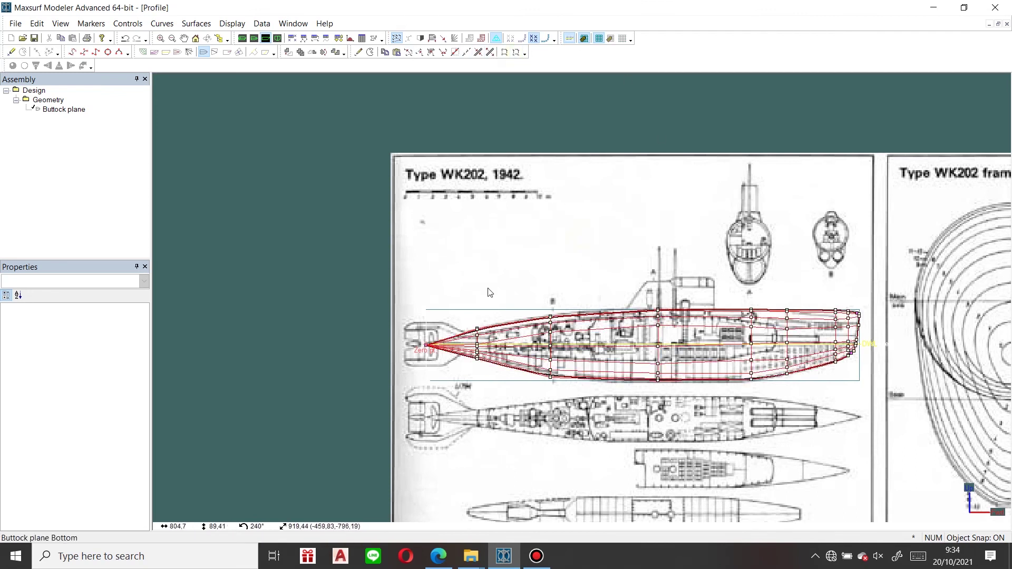
{"action": "left_click_drag", "start_coordinate": [461, 300], "coordinate": [678, 400]}
{"action": "left_click_drag", "start_coordinate": [469, 297], "coordinate": [552, 387]}
{"action": "left_click_drag", "start_coordinate": [455, 272], "coordinate": [584, 395]}
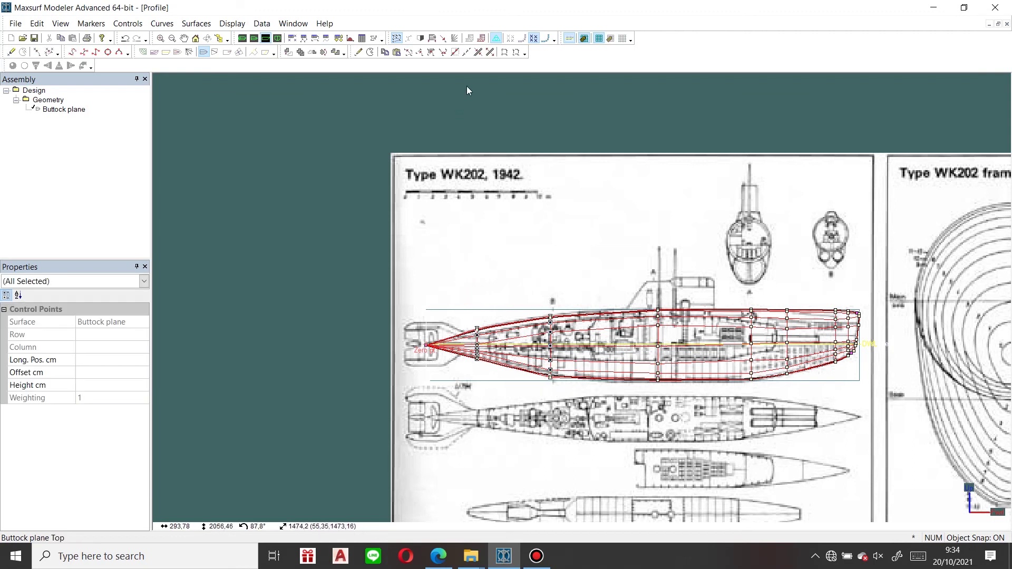
{"action": "left_click", "coordinate": [505, 52]}
In the body plan, move the lower control points of the aft column at 412.55 cm inward onto an inner frame line
{"action": "left_click", "coordinate": [277, 38]}
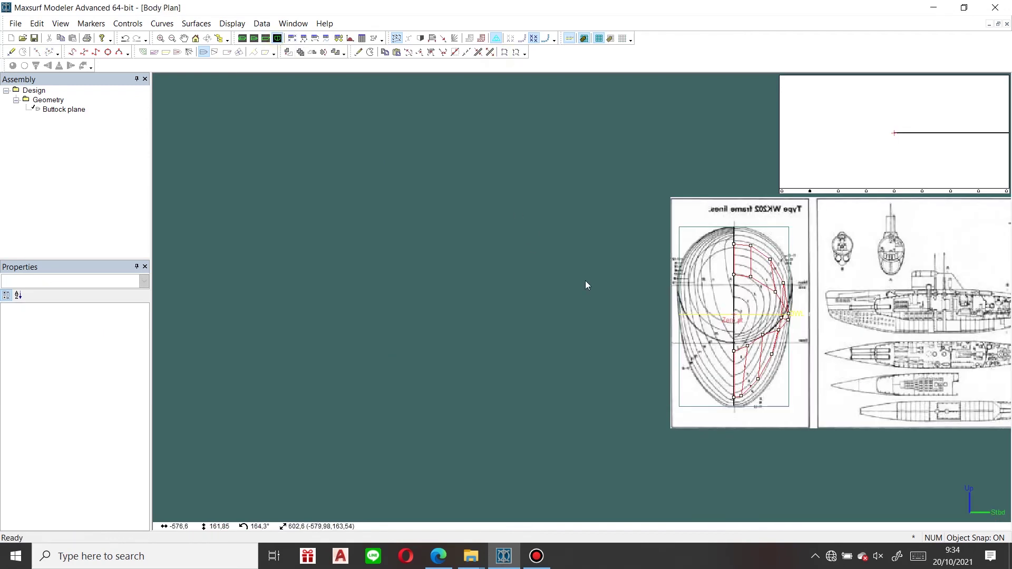
{"action": "scroll", "coordinate": [735, 324], "scroll_direction": "up", "scroll_amount": 10}
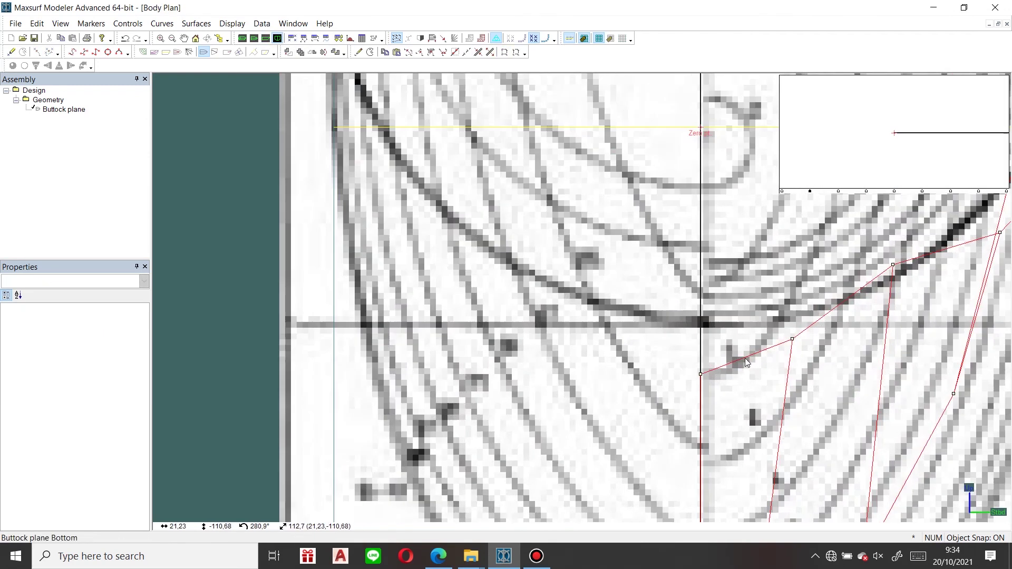
{"action": "left_click_drag", "start_coordinate": [815, 371], "coordinate": [734, 370]}
{"action": "scroll", "coordinate": [734, 369], "scroll_direction": "down", "scroll_amount": 3}
{"action": "left_click_drag", "start_coordinate": [749, 335], "coordinate": [676, 361]}
{"action": "left_click_drag", "start_coordinate": [837, 321], "coordinate": [695, 312]}
{"action": "scroll", "coordinate": [720, 321], "scroll_direction": "down", "scroll_amount": 1}
{"action": "middle_click_drag", "start_coordinate": [720, 322], "coordinate": [686, 378]}
{"action": "left_click_drag", "start_coordinate": [816, 317], "coordinate": [682, 311]}
Move the aft column's side and upper control points onto the inner frame line, including the top point on the centreline
{"action": "left_click", "coordinate": [826, 299]}
{"action": "left_click_drag", "start_coordinate": [826, 298], "coordinate": [687, 278]}
{"action": "scroll", "coordinate": [774, 183], "scroll_direction": "down", "scroll_amount": 1}
{"action": "middle_click_drag", "start_coordinate": [775, 184], "coordinate": [707, 226]}
{"action": "left_click_drag", "start_coordinate": [668, 262], "coordinate": [594, 288]}
{"action": "left_click", "coordinate": [579, 206]}
{"action": "left_click_drag", "start_coordinate": [579, 206], "coordinate": [573, 258]}
{"action": "left_click", "coordinate": [519, 200]}
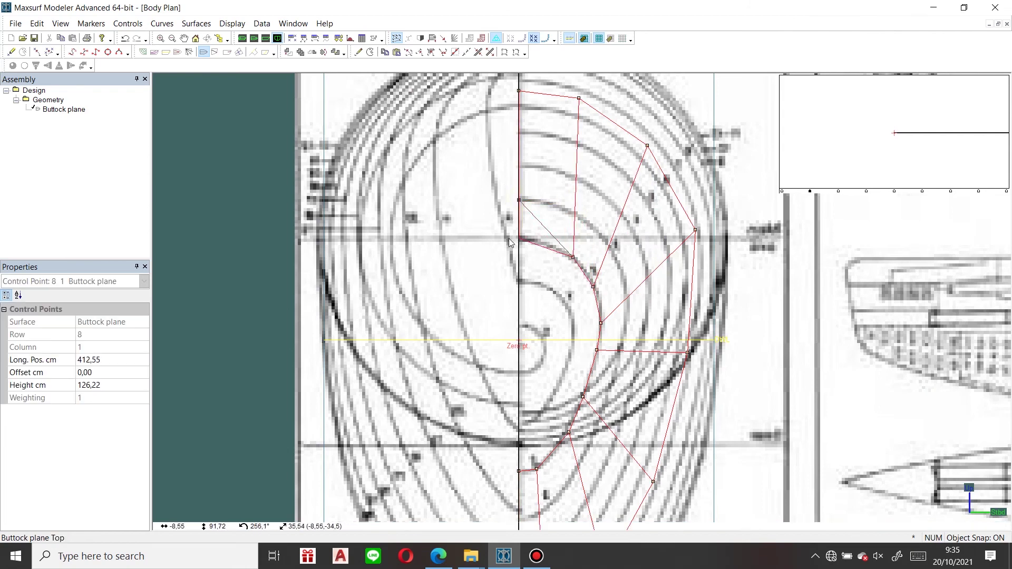
{"action": "left_click_drag", "start_coordinate": [519, 200], "coordinate": [509, 239]}
Examine how the two adjusted control point columns fit the drawings in profile and body plan
{"action": "left_click", "coordinate": [266, 38]}
{"action": "scroll", "coordinate": [490, 327], "scroll_direction": "up", "scroll_amount": 5}
{"action": "scroll", "coordinate": [480, 342], "scroll_direction": "down", "scroll_amount": 4}
{"action": "scroll", "coordinate": [480, 340], "scroll_direction": "up", "scroll_amount": 5}
{"action": "scroll", "coordinate": [480, 341], "scroll_direction": "down", "scroll_amount": 5}
{"action": "left_click", "coordinate": [662, 289]}
{"action": "scroll", "coordinate": [627, 282], "scroll_direction": "down", "scroll_amount": 2}
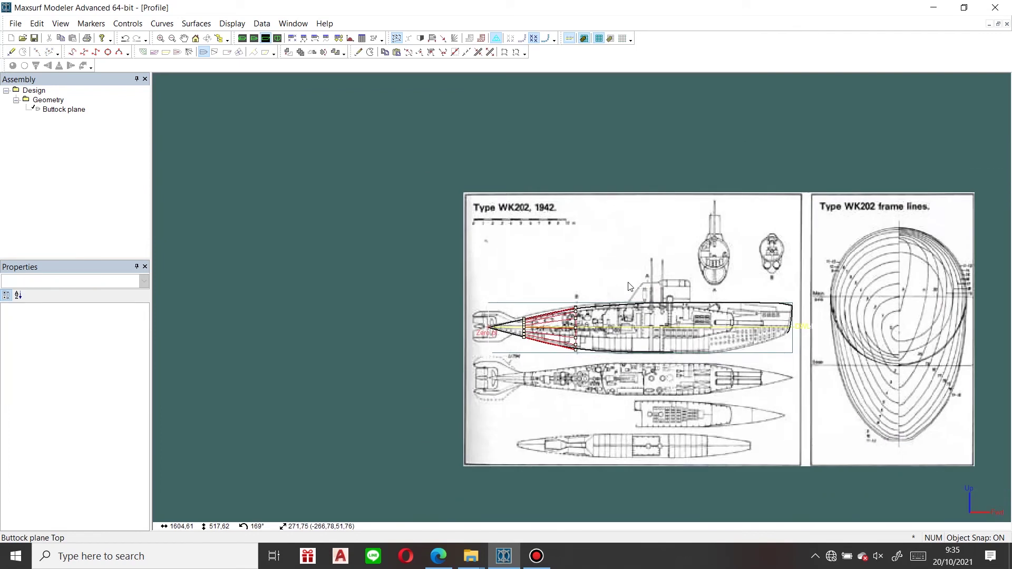
{"action": "left_click", "coordinate": [278, 38]}
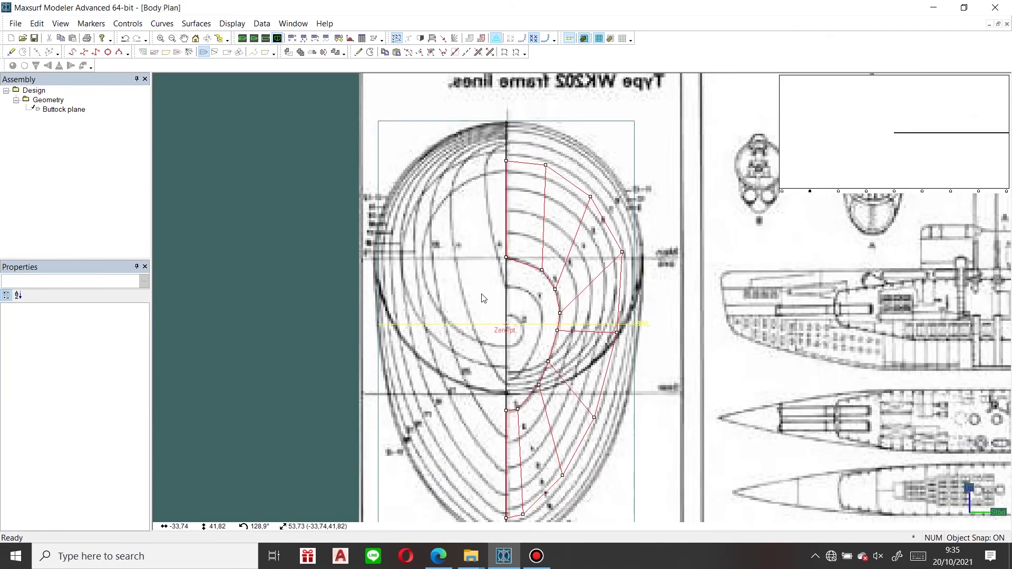
{"action": "scroll", "coordinate": [551, 299], "scroll_direction": "down", "scroll_amount": 2}
{"action": "scroll", "coordinate": [613, 230], "scroll_direction": "up", "scroll_amount": 4}
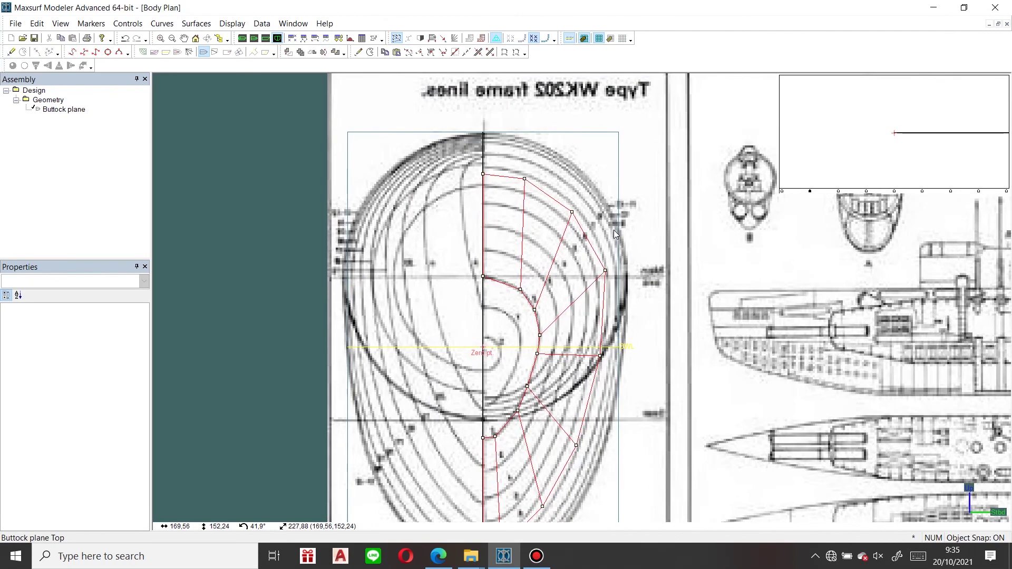
{"action": "scroll", "coordinate": [593, 243], "scroll_direction": "down", "scroll_amount": 3}
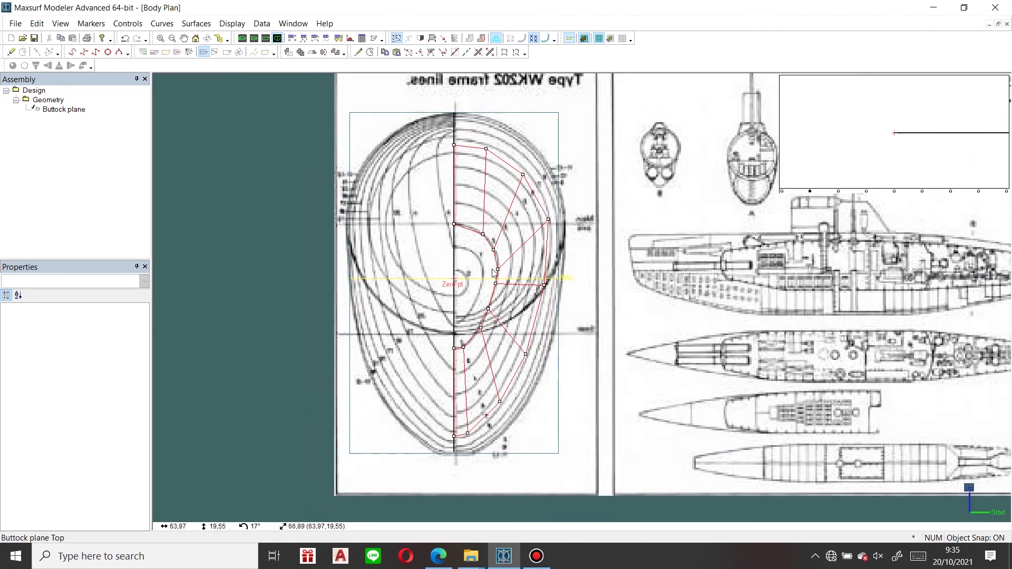
Redisplay all control points and inspect the rendered hull from several angles in the perspective view
{"action": "left_click", "coordinate": [516, 53]}
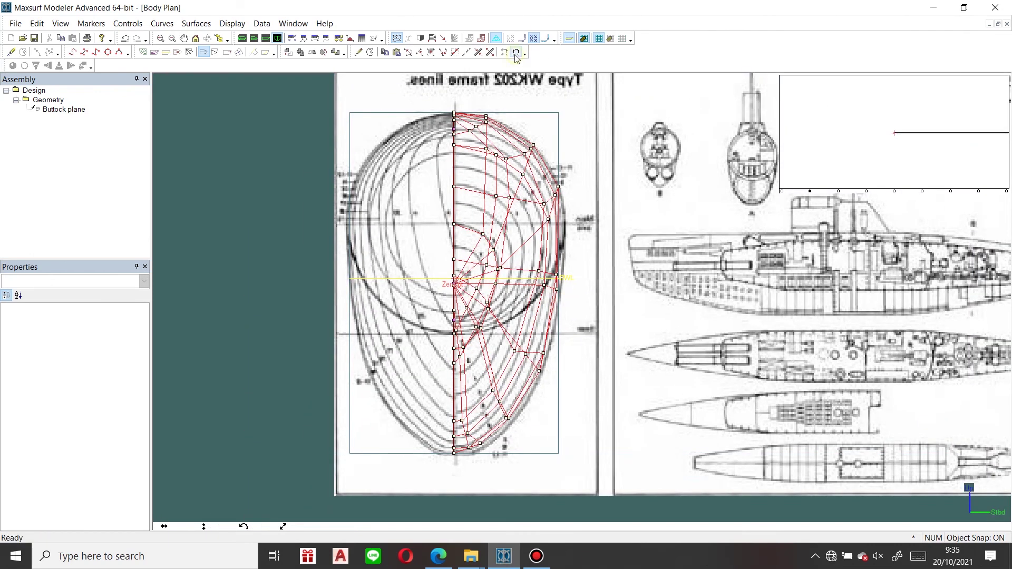
{"action": "scroll", "coordinate": [377, 195], "scroll_direction": "down", "scroll_amount": 1}
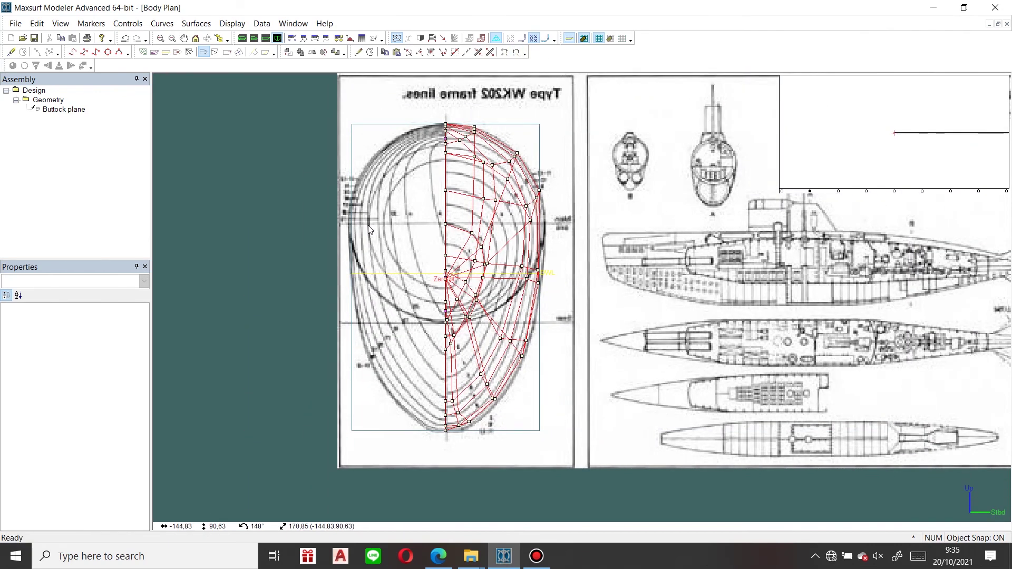
{"action": "left_click", "coordinate": [243, 39]}
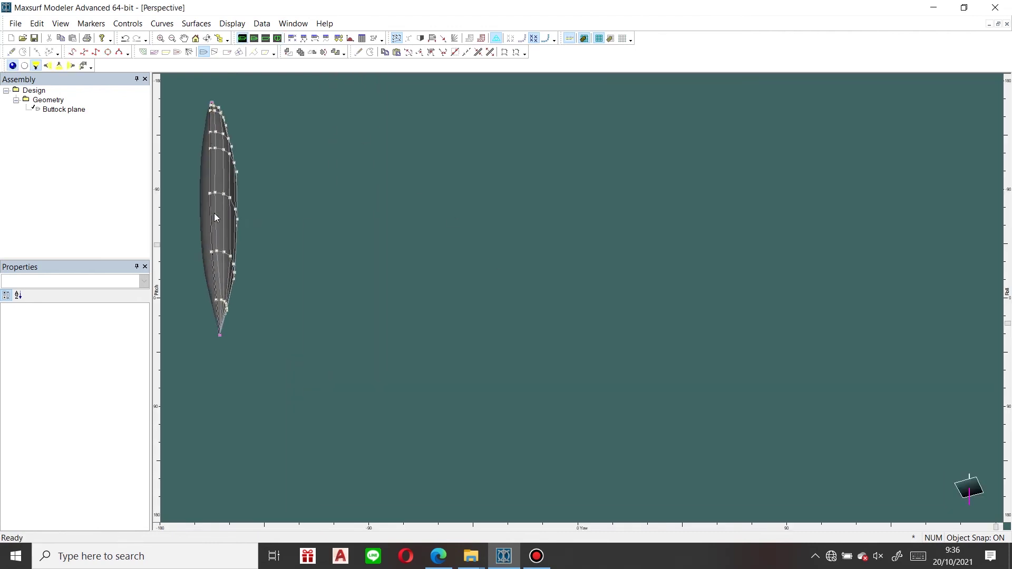
{"action": "scroll", "coordinate": [226, 209], "scroll_direction": "up", "scroll_amount": 5}
{"action": "middle_click_drag", "start_coordinate": [304, 231], "coordinate": [242, 217]}
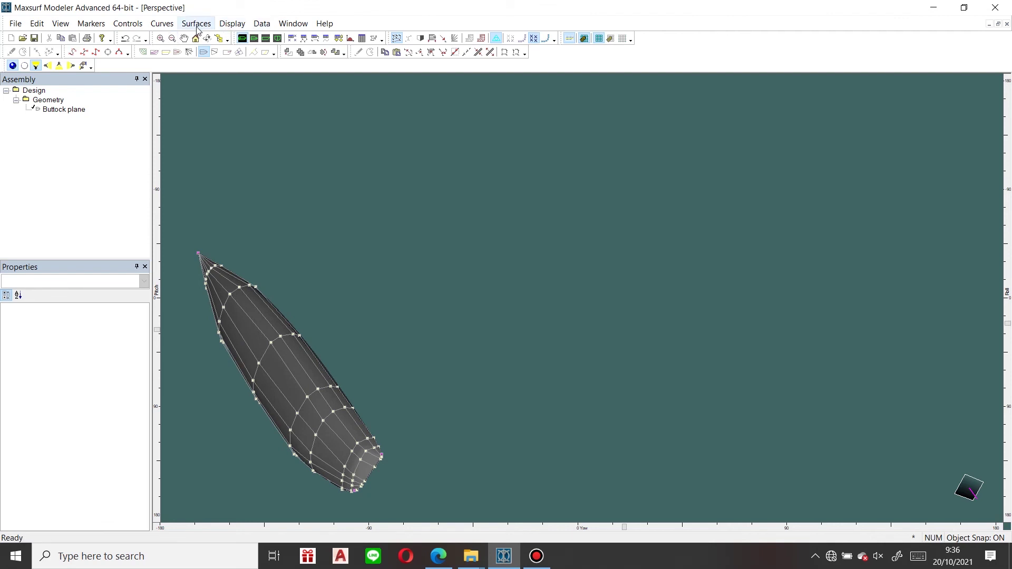
Add 21 sections to the design grid and space their stations evenly
{"action": "left_click", "coordinate": [262, 24]}
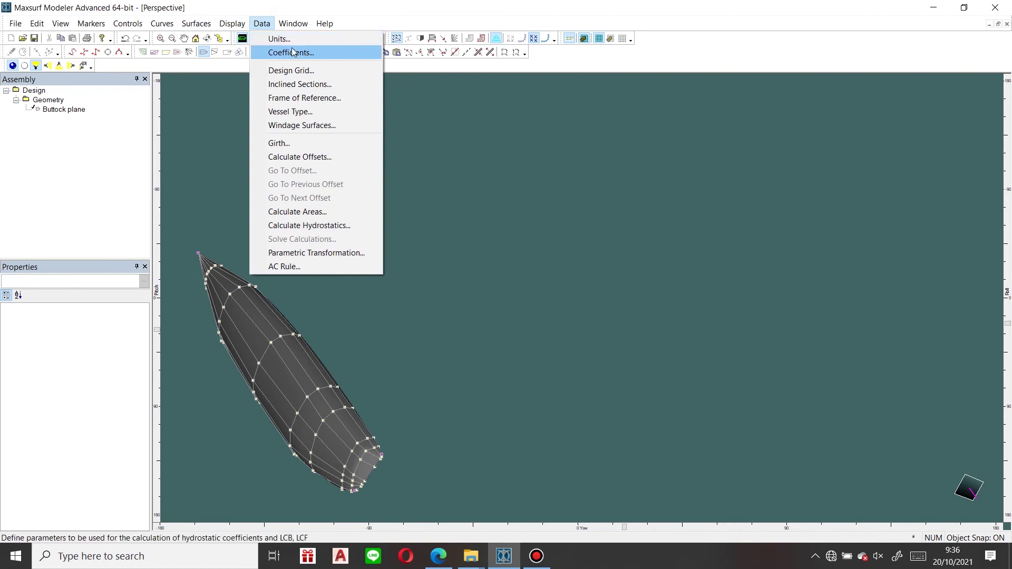
{"action": "left_click", "coordinate": [291, 71]}
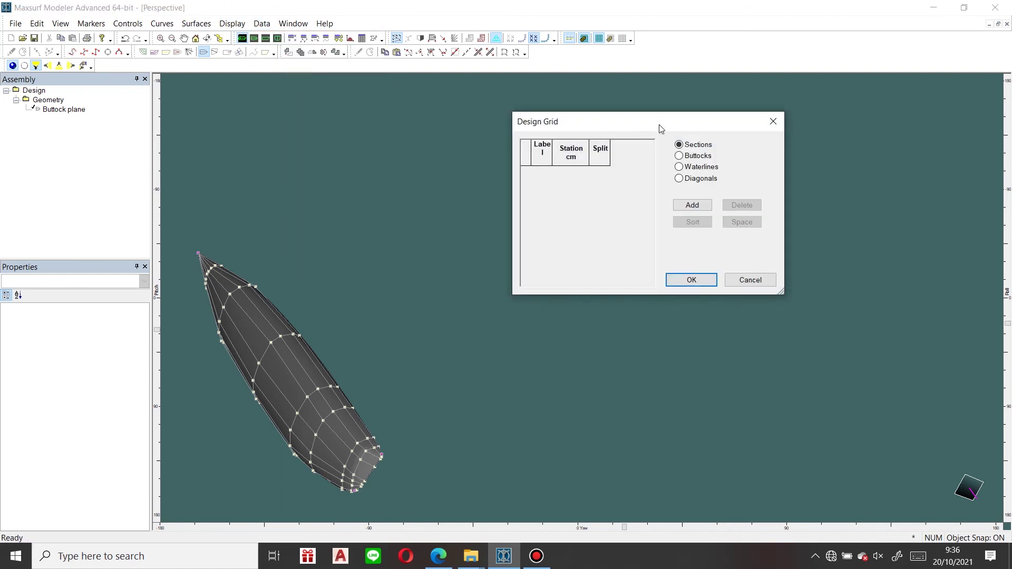
{"action": "left_click", "coordinate": [691, 205]}
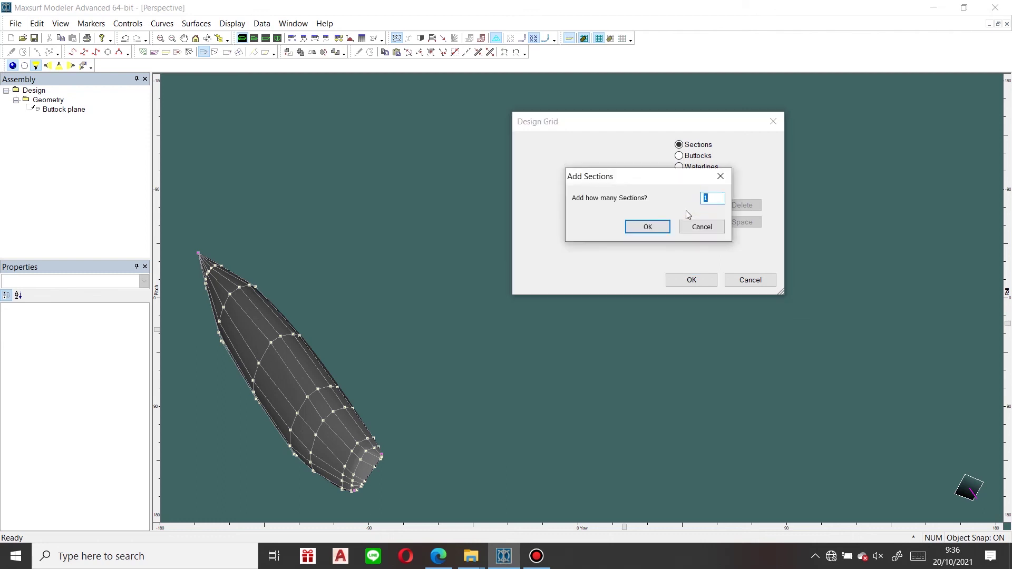
{"action": "key", "text": "Return"}
{"action": "left_click", "coordinate": [747, 226]}
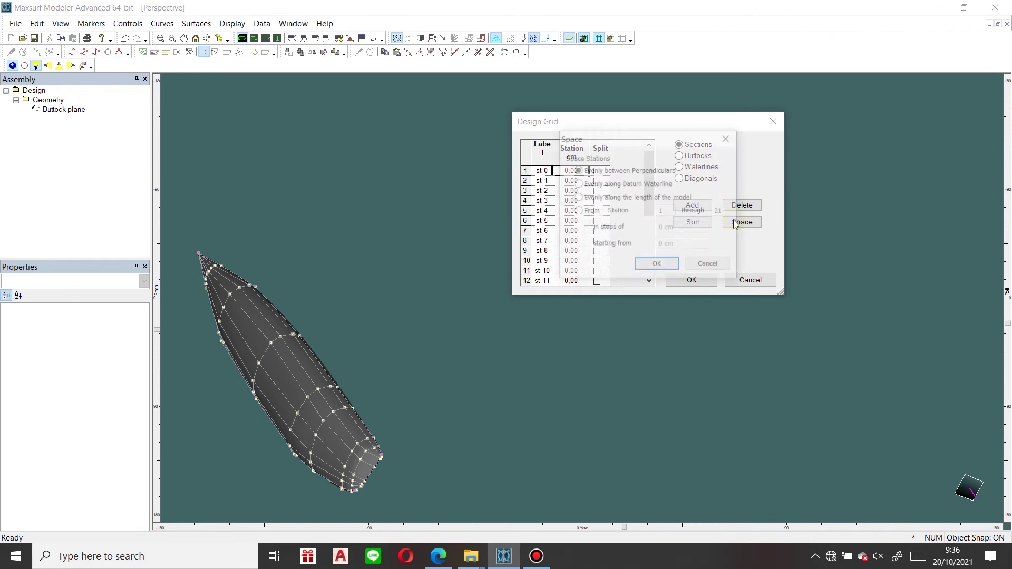
{"action": "left_click", "coordinate": [648, 268]}
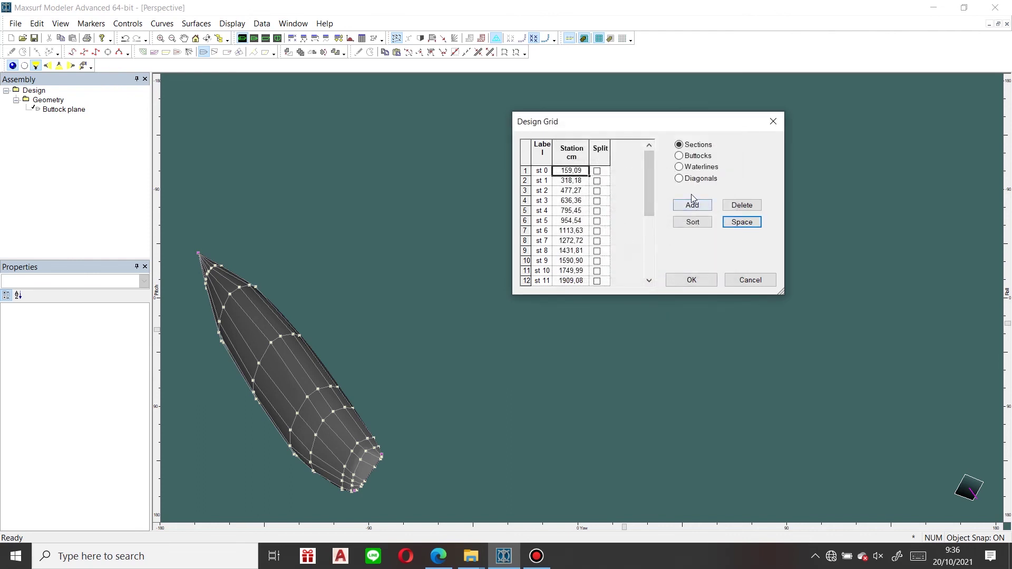
Add 10 waterlines to the design grid and space waterlines 1 through 10 in steps of 50 cm
{"action": "left_click", "coordinate": [701, 166]}
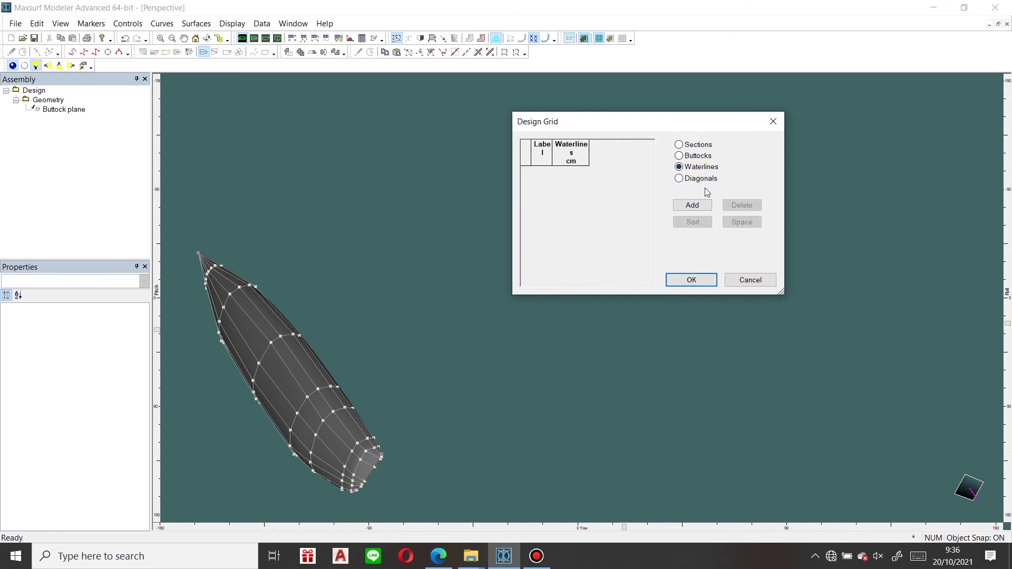
{"action": "left_click", "coordinate": [692, 205]}
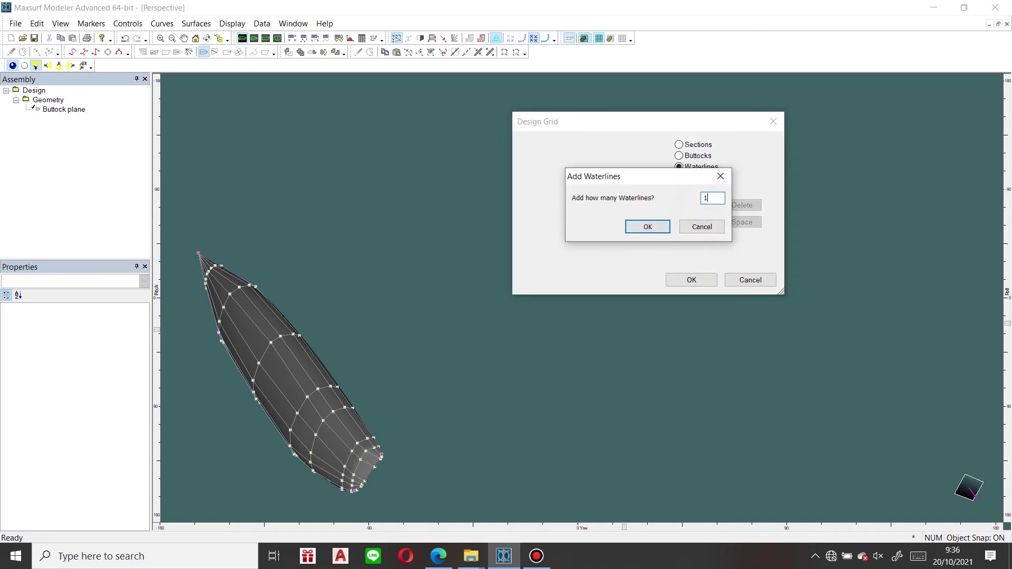
{"action": "type", "text": "0"}
{"action": "key", "text": "Return"}
{"action": "left_click", "coordinate": [747, 228]}
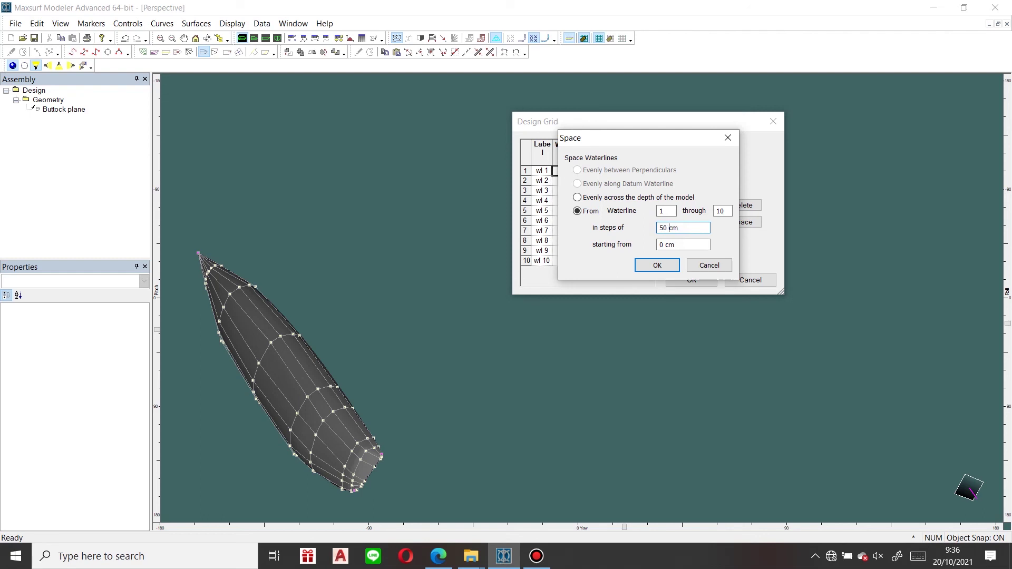
{"action": "left_click_drag", "start_coordinate": [665, 246], "coordinate": [652, 252]}
{"action": "left_click", "coordinate": [656, 265]}
{"action": "left_click", "coordinate": [689, 280]}
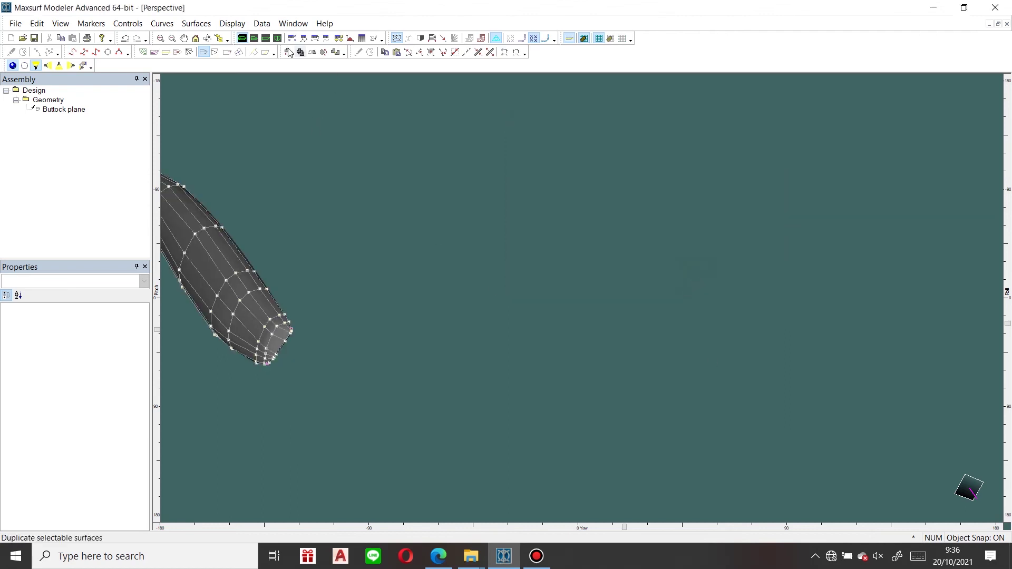
Display the section and waterline curves on the rendered hull, with the buttocks switched off
{"action": "scroll", "coordinate": [258, 127], "scroll_direction": "down", "scroll_amount": 3}
{"action": "middle_click_drag", "start_coordinate": [249, 182], "coordinate": [340, 241]}
{"action": "scroll", "coordinate": [296, 202], "scroll_direction": "up", "scroll_amount": 3}
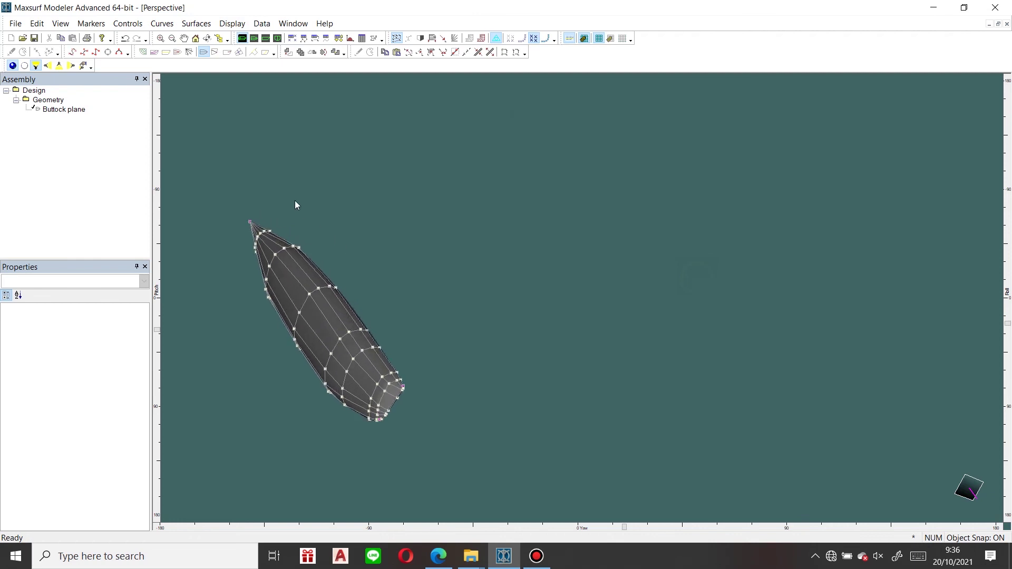
{"action": "left_click", "coordinate": [146, 51]}
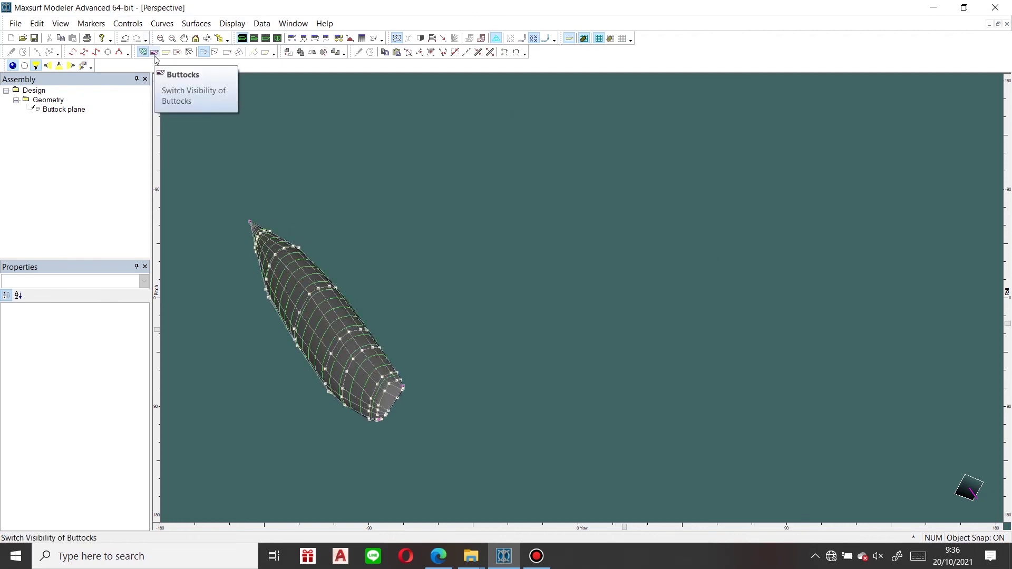
{"action": "left_click", "coordinate": [154, 52]}
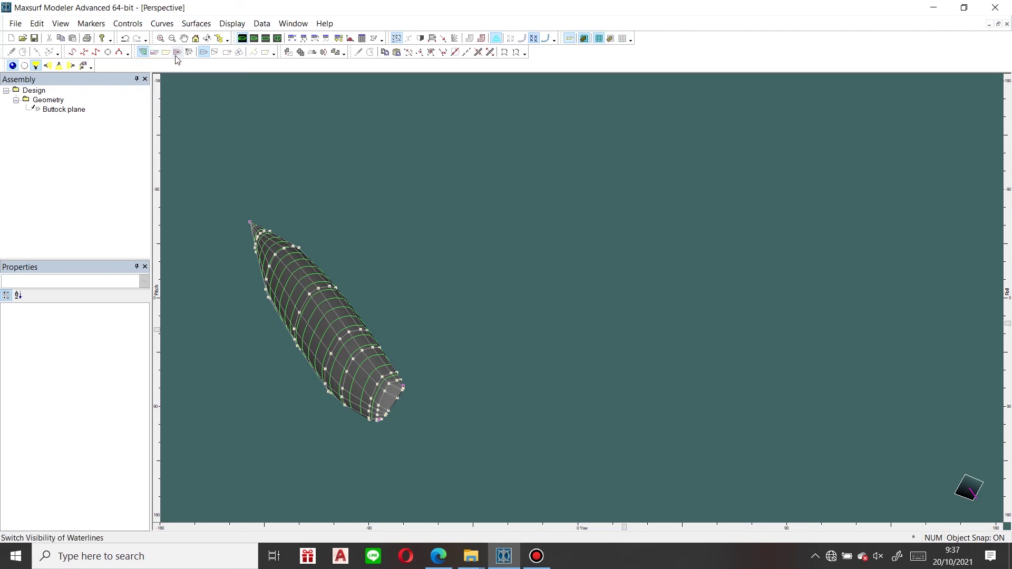
{"action": "left_click", "coordinate": [177, 53]}
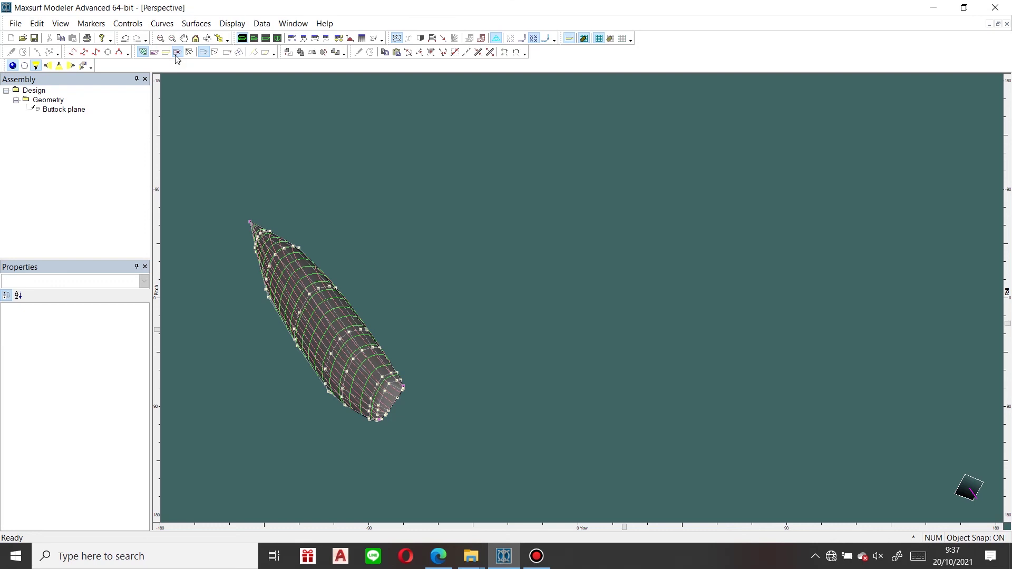
Lock the whole Design assembly in the profile view and inspect the waterline shapes in the plan view
{"action": "left_click", "coordinate": [265, 38]}
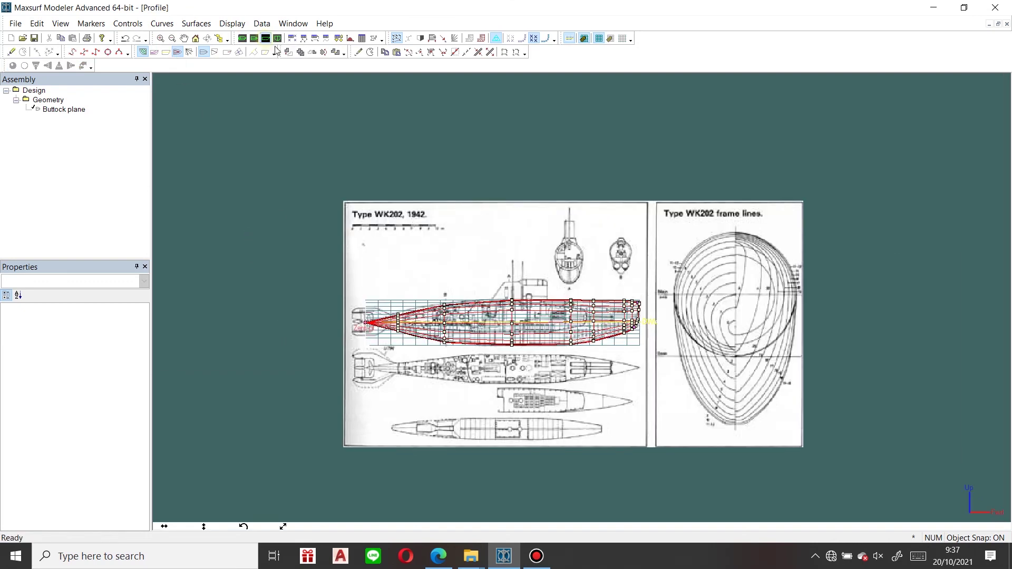
{"action": "scroll", "coordinate": [457, 266], "scroll_direction": "up", "scroll_amount": 3}
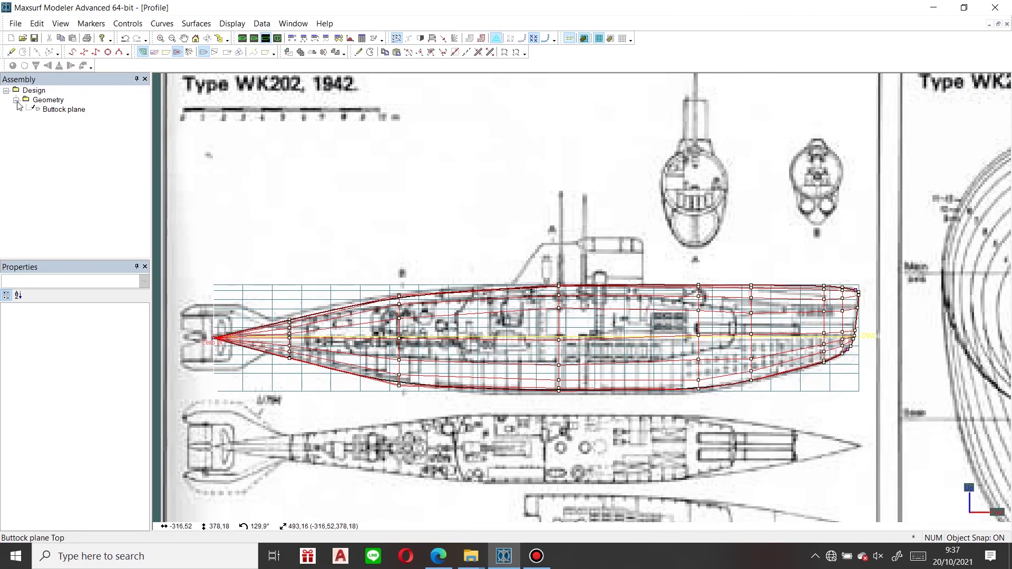
{"action": "right_click", "coordinate": [41, 92]}
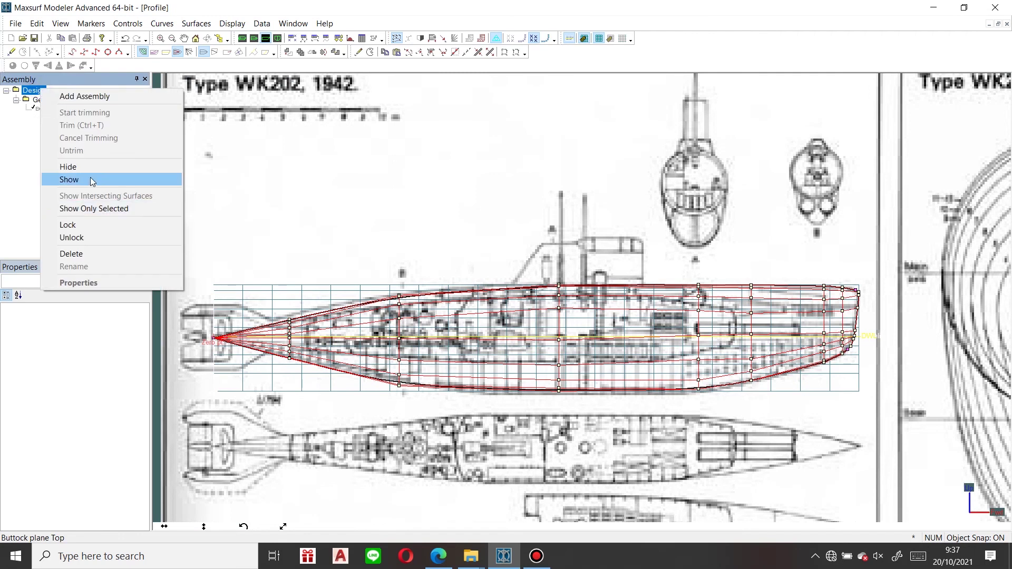
{"action": "left_click", "coordinate": [98, 225]}
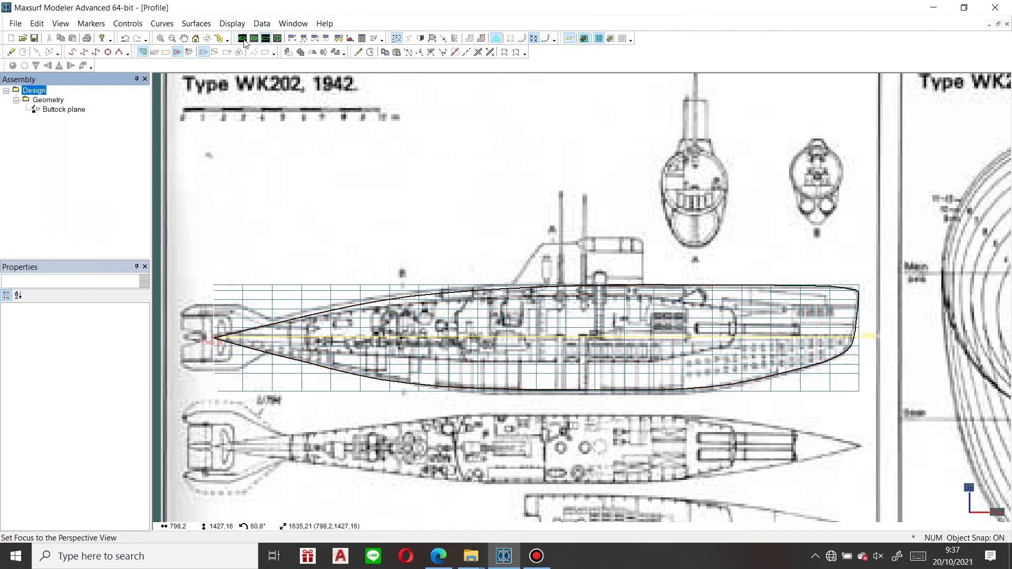
{"action": "left_click", "coordinate": [254, 38]}
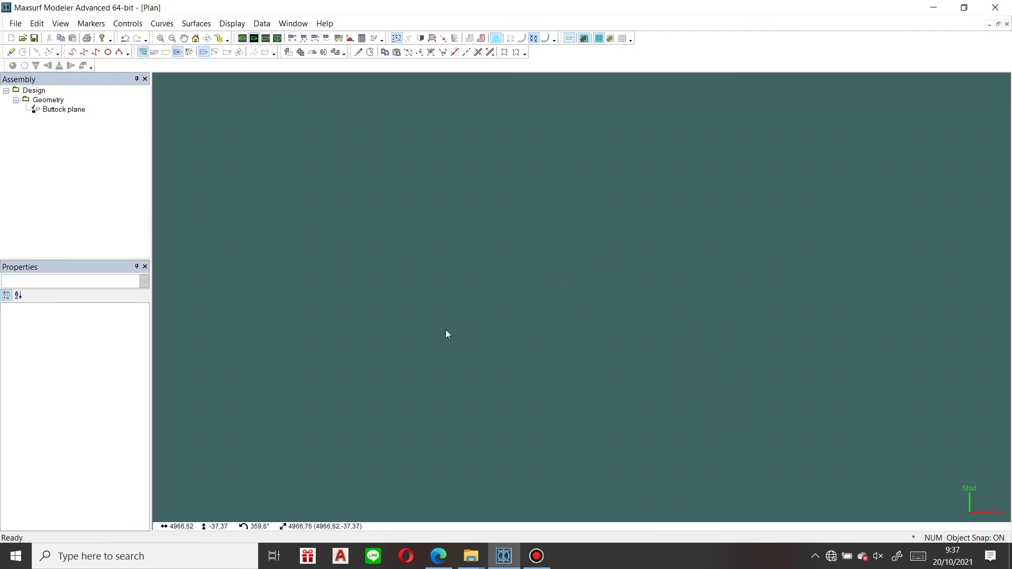
{"action": "scroll", "coordinate": [340, 324], "scroll_direction": "up", "scroll_amount": 2}
{"action": "middle_click_drag", "start_coordinate": [318, 345], "coordinate": [392, 336]}
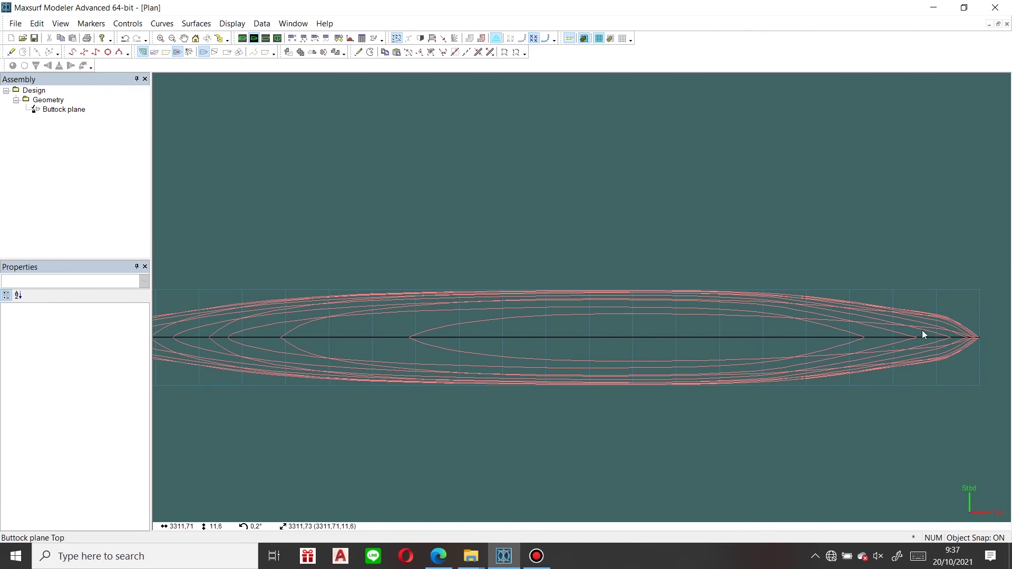
{"action": "scroll", "coordinate": [896, 338], "scroll_direction": "down", "scroll_amount": 3}
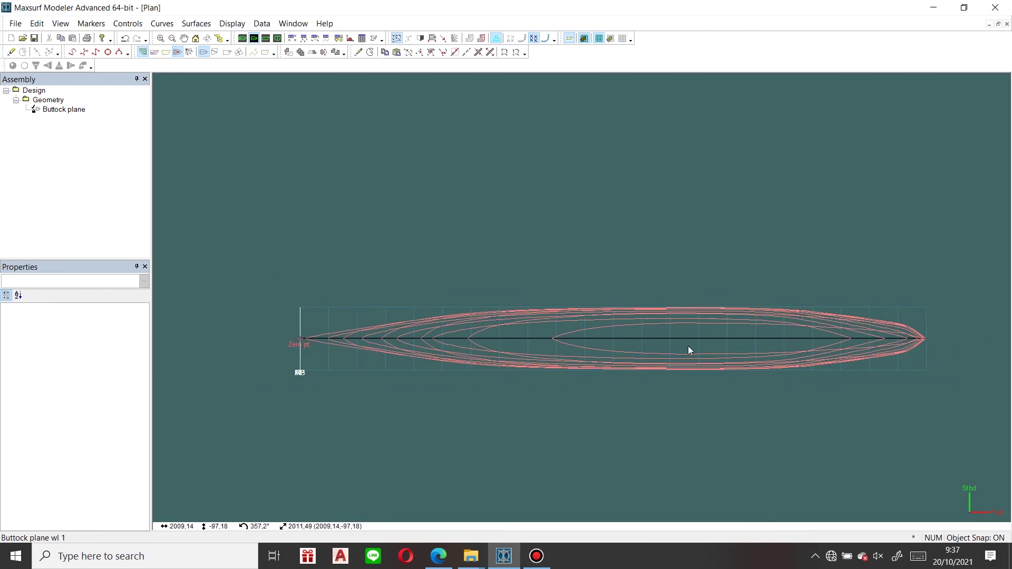
Unlock the Geometry assembly to bring back the hull's control points in the plan view
{"action": "right_click", "coordinate": [37, 103]}
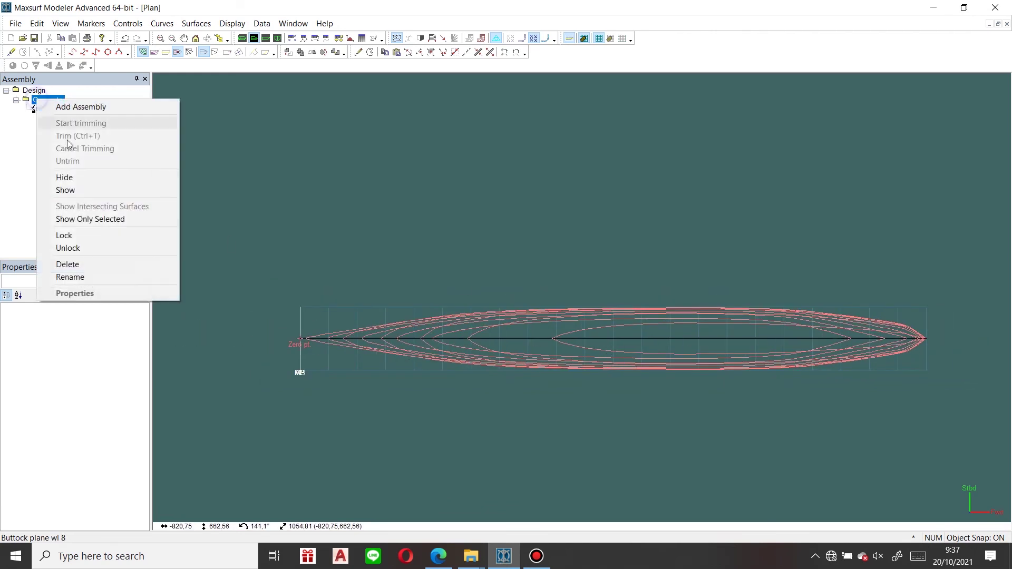
{"action": "left_click", "coordinate": [73, 248]}
{"action": "scroll", "coordinate": [890, 331], "scroll_direction": "up", "scroll_amount": 1}
{"action": "scroll", "coordinate": [891, 331], "scroll_direction": "up", "scroll_amount": 2}
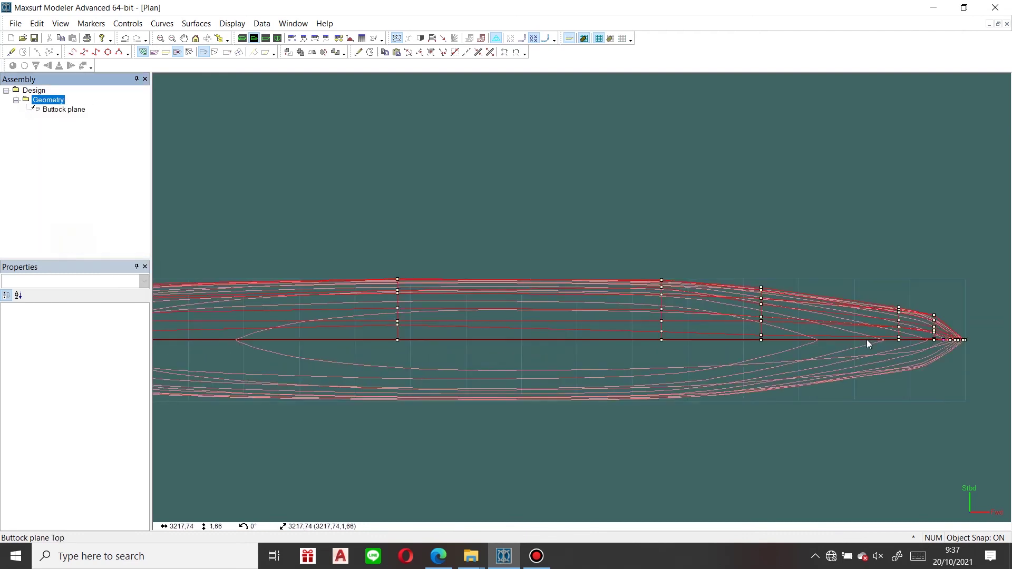
Delete the background image from the body plan view
{"action": "left_click", "coordinate": [278, 39]}
{"action": "scroll", "coordinate": [400, 311], "scroll_direction": "up", "scroll_amount": 4}
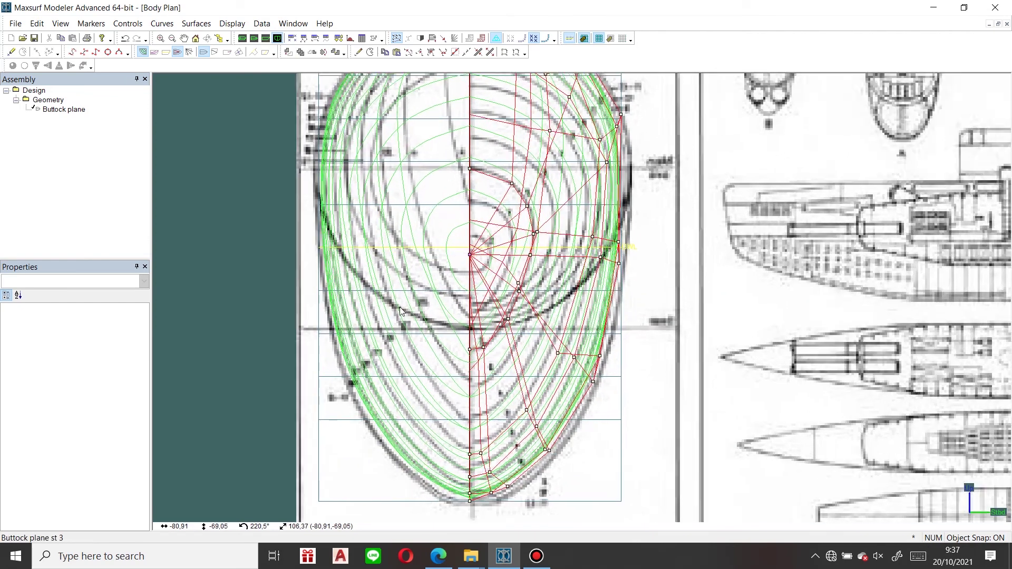
{"action": "scroll", "coordinate": [400, 311], "scroll_direction": "down", "scroll_amount": 3}
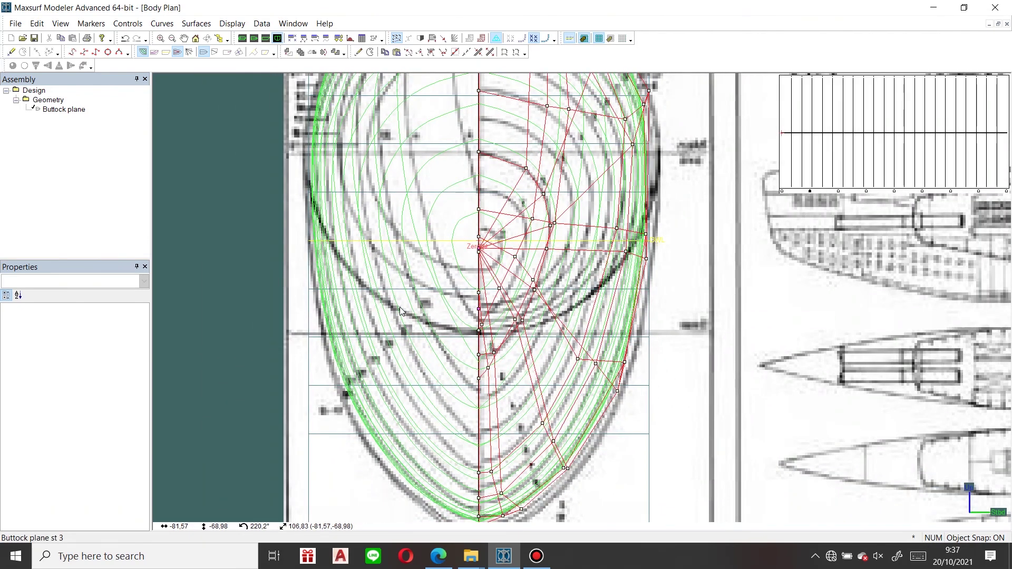
{"action": "scroll", "coordinate": [400, 311], "scroll_direction": "down", "scroll_amount": 2}
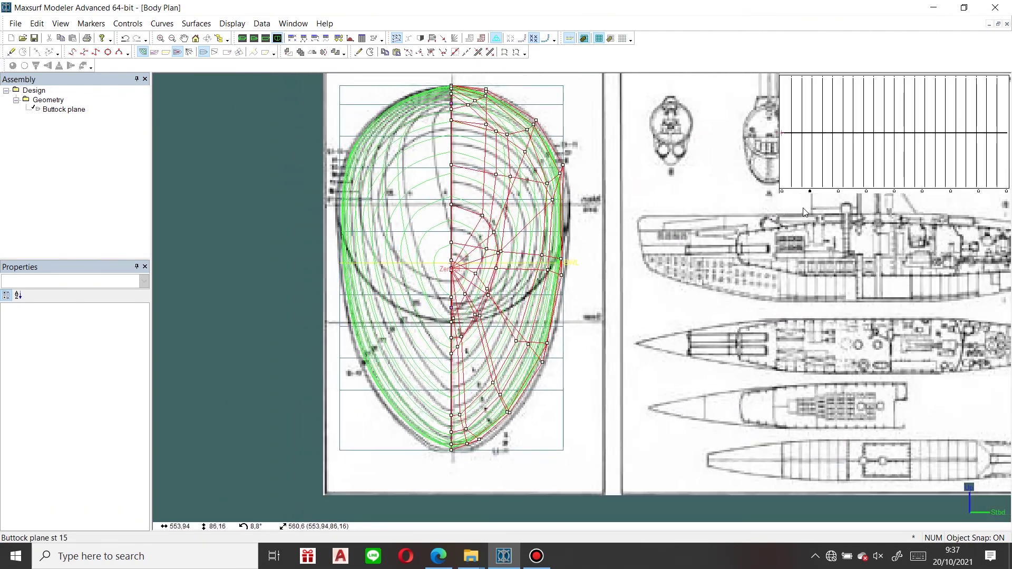
{"action": "left_click", "coordinate": [232, 24]}
{"action": "mouse_move", "coordinate": [296, 199]}
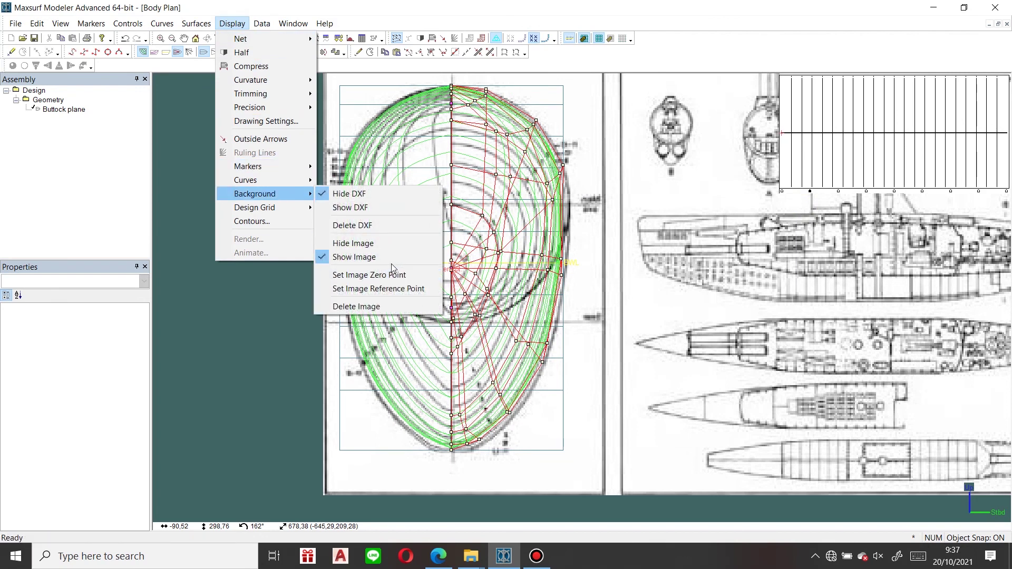
{"action": "left_click", "coordinate": [369, 307]}
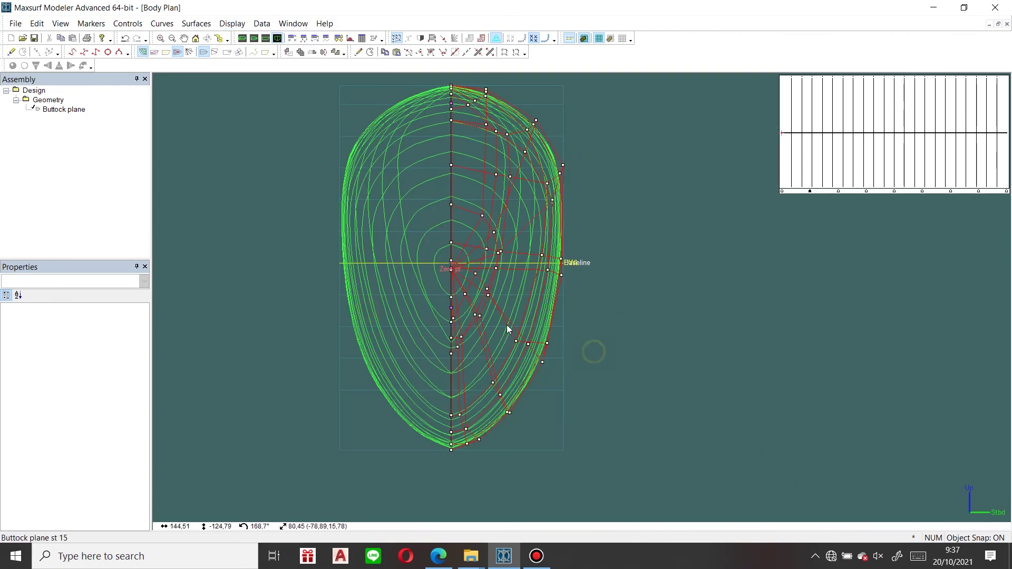
Examine the shape of the hull sections in the body plan, highlighting one of the inner sections
{"action": "scroll", "coordinate": [459, 300], "scroll_direction": "down", "scroll_amount": 1}
{"action": "scroll", "coordinate": [413, 280], "scroll_direction": "up", "scroll_amount": 1}
{"action": "scroll", "coordinate": [416, 231], "scroll_direction": "up", "scroll_amount": 2}
{"action": "scroll", "coordinate": [507, 246], "scroll_direction": "down", "scroll_amount": 2}
{"action": "scroll", "coordinate": [479, 252], "scroll_direction": "up", "scroll_amount": 2}
{"action": "left_click", "coordinate": [404, 237]}
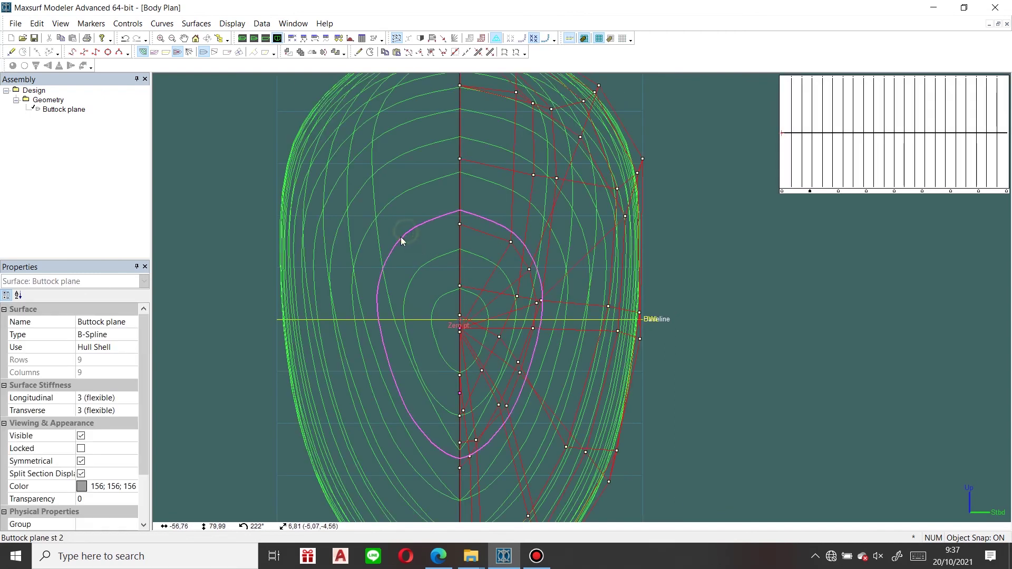
{"action": "scroll", "coordinate": [583, 271], "scroll_direction": "down", "scroll_amount": 2}
{"action": "scroll", "coordinate": [479, 214], "scroll_direction": "up", "scroll_amount": 1}
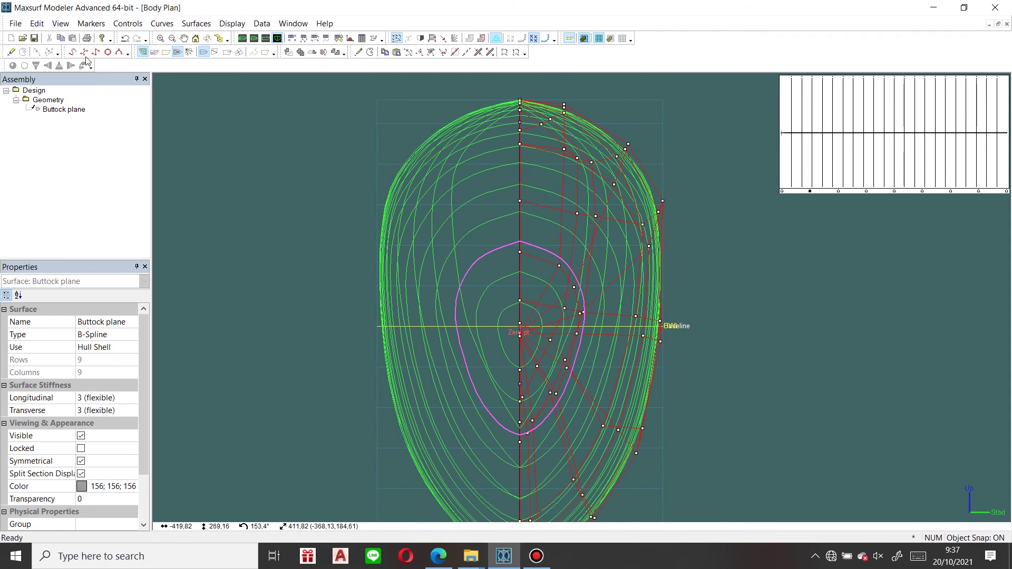
Lock the hull surface in the perspective view
{"action": "left_click", "coordinate": [241, 38]}
{"action": "scroll", "coordinate": [322, 330], "scroll_direction": "up", "scroll_amount": 4}
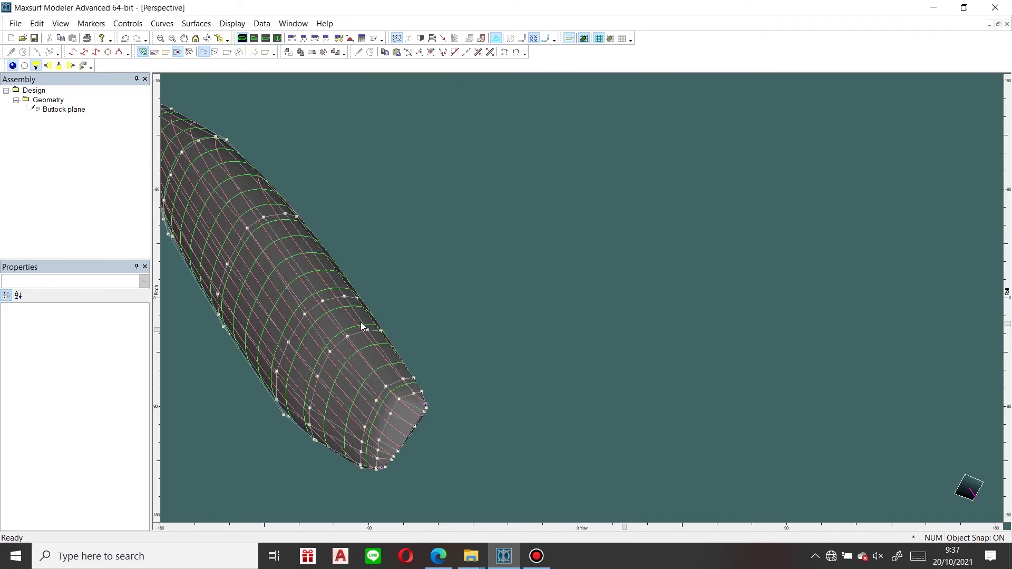
{"action": "right_click", "coordinate": [274, 245]}
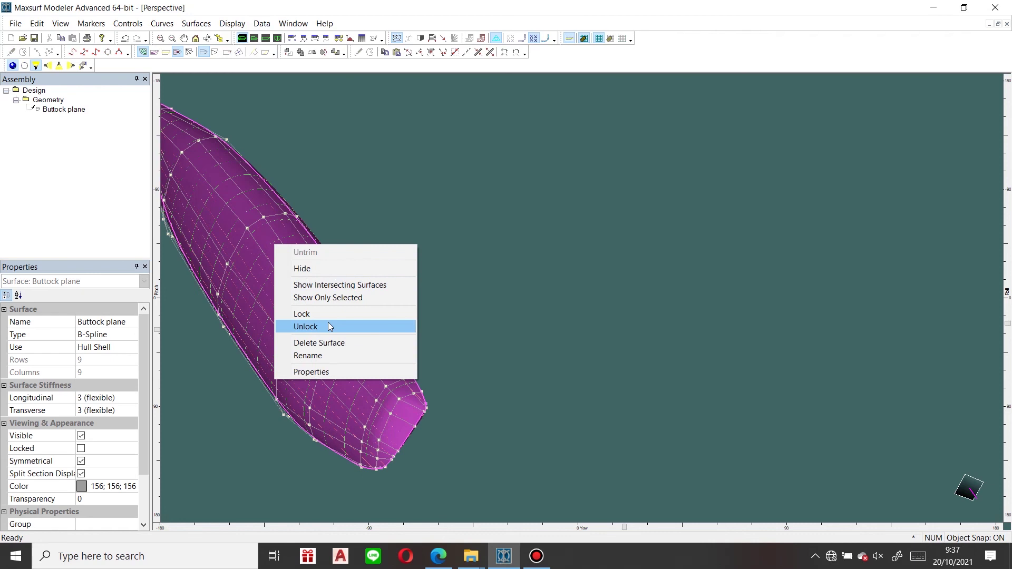
{"action": "left_click", "coordinate": [321, 313]}
Examine the section and waterline curves along the locked hull from another angle in the perspective view
{"action": "middle_click_drag", "start_coordinate": [283, 293], "coordinate": [248, 287]}
{"action": "scroll", "coordinate": [247, 283], "scroll_direction": "down", "scroll_amount": 3}
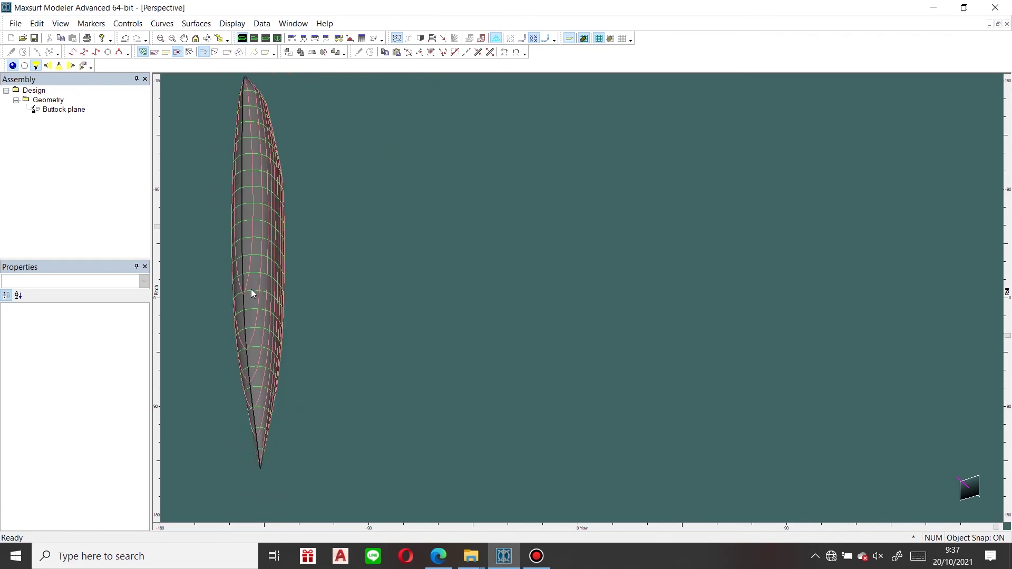
{"action": "scroll", "coordinate": [245, 290], "scroll_direction": "up", "scroll_amount": 5}
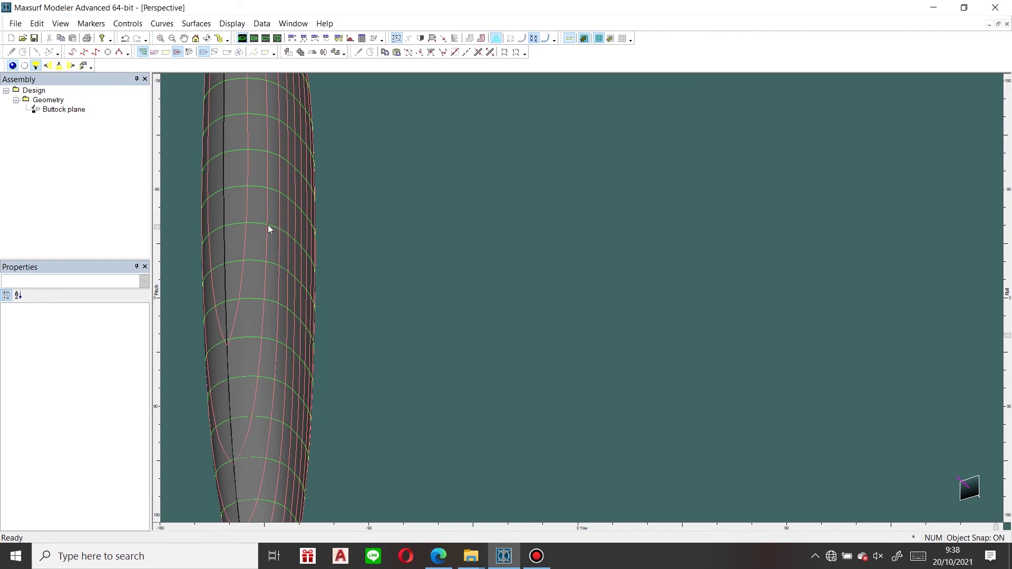
{"action": "scroll", "coordinate": [287, 232], "scroll_direction": "down", "scroll_amount": 1}
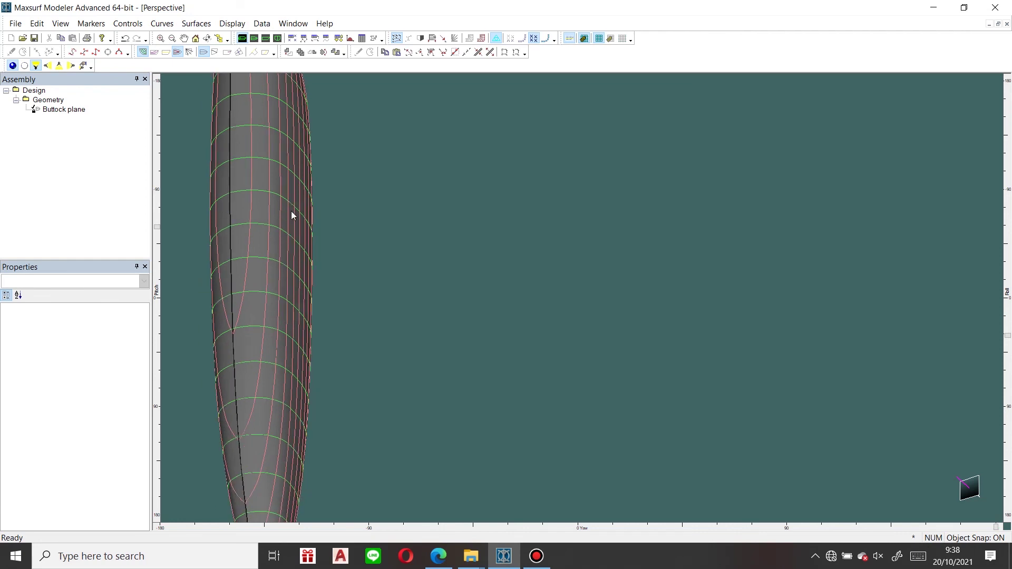
{"action": "scroll", "coordinate": [334, 229], "scroll_direction": "down", "scroll_amount": 1}
{"action": "left_click", "coordinate": [300, 227]}
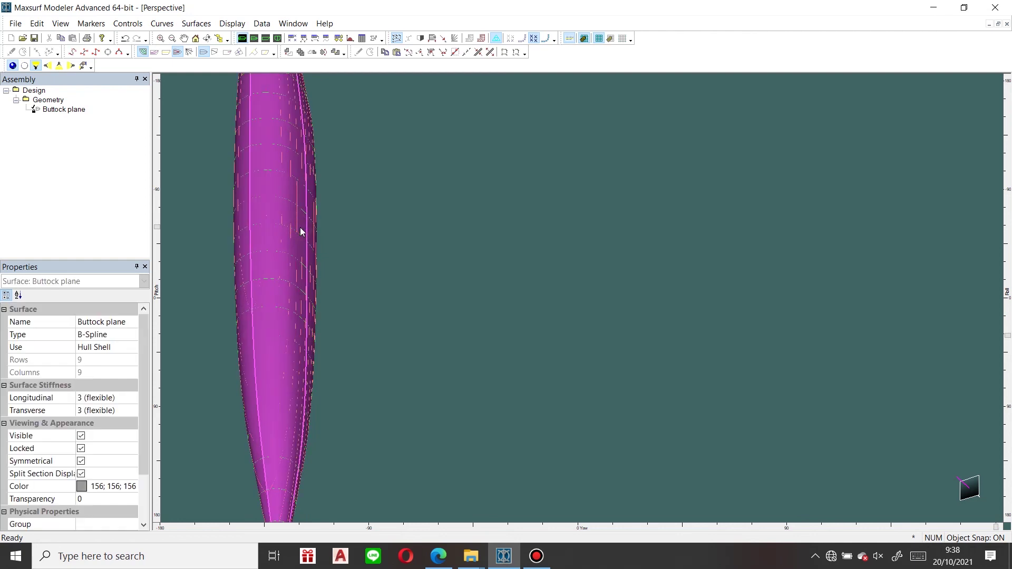
{"action": "left_click", "coordinate": [383, 213]}
{"action": "scroll", "coordinate": [369, 248], "scroll_direction": "down", "scroll_amount": 1}
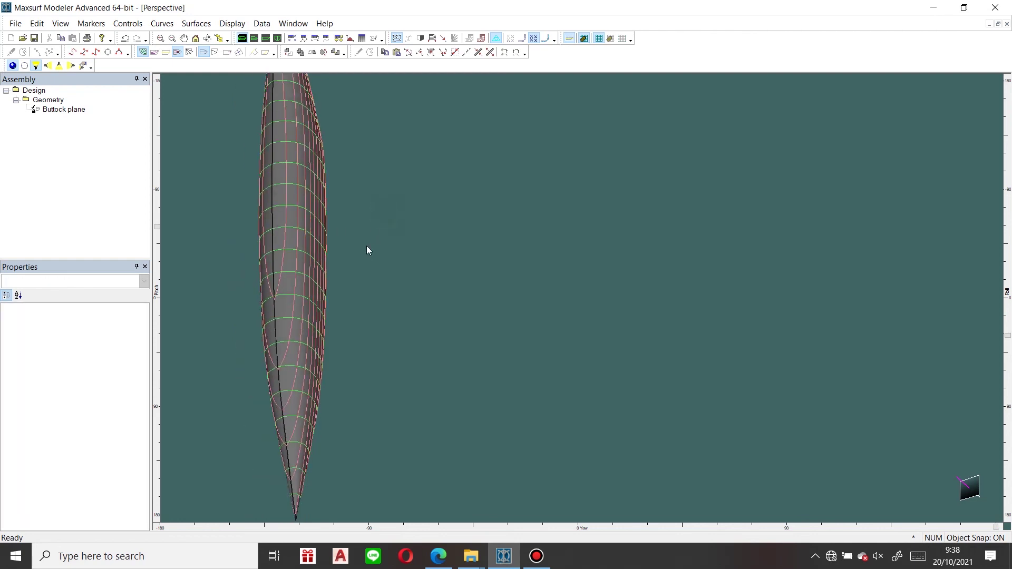
{"action": "left_click", "coordinate": [298, 238]}
{"action": "scroll", "coordinate": [298, 241], "scroll_direction": "down", "scroll_amount": 2}
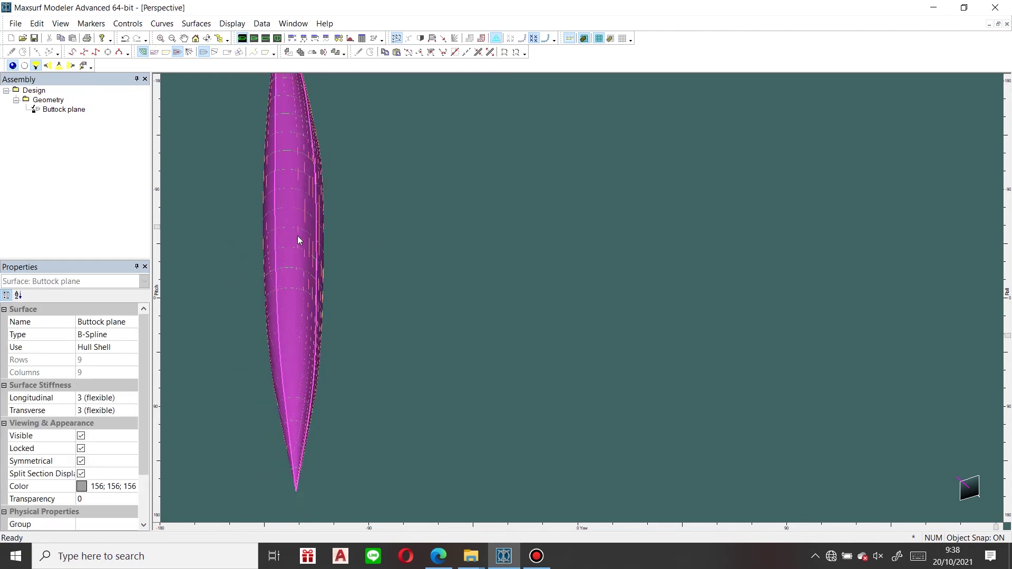
{"action": "scroll", "coordinate": [298, 240], "scroll_direction": "down", "scroll_amount": 1}
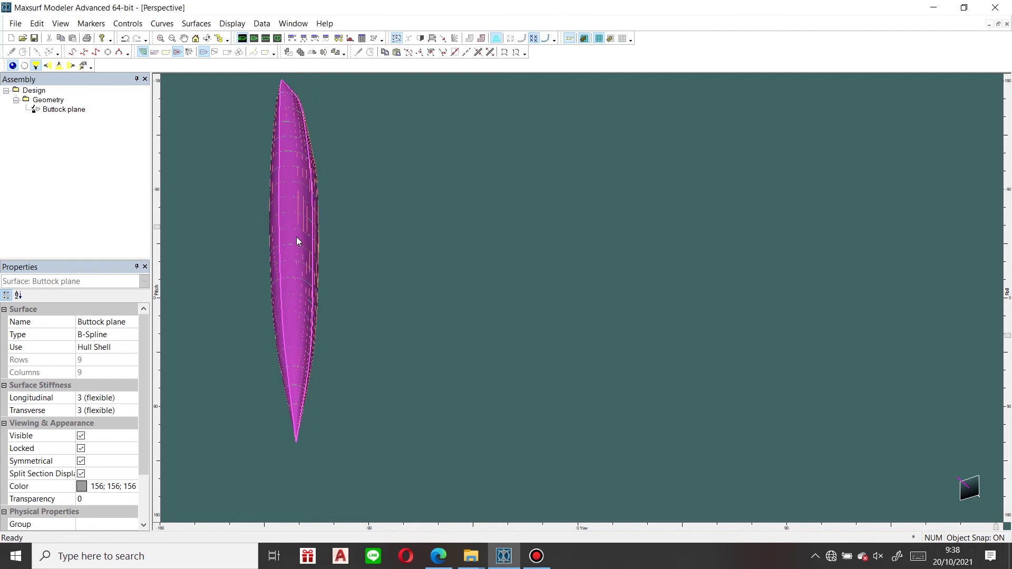
{"action": "scroll", "coordinate": [297, 240], "scroll_direction": "up", "scroll_amount": 2}
{"action": "left_click", "coordinate": [453, 235]}
{"action": "scroll", "coordinate": [369, 254], "scroll_direction": "up", "scroll_amount": 1}
{"action": "scroll", "coordinate": [283, 238], "scroll_direction": "down", "scroll_amount": 3}
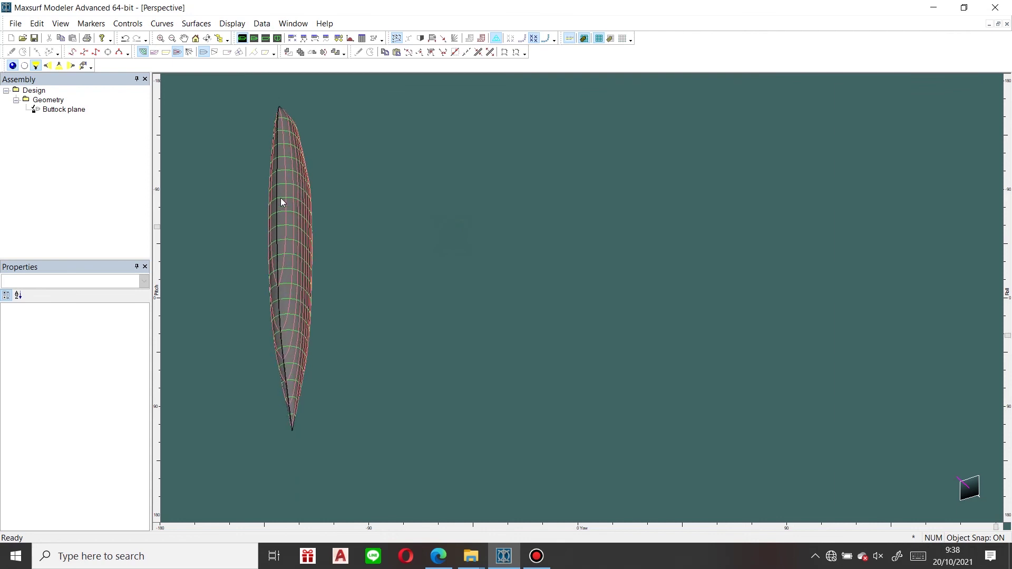
{"action": "middle_click_drag", "start_coordinate": [296, 214], "coordinate": [446, 217]}
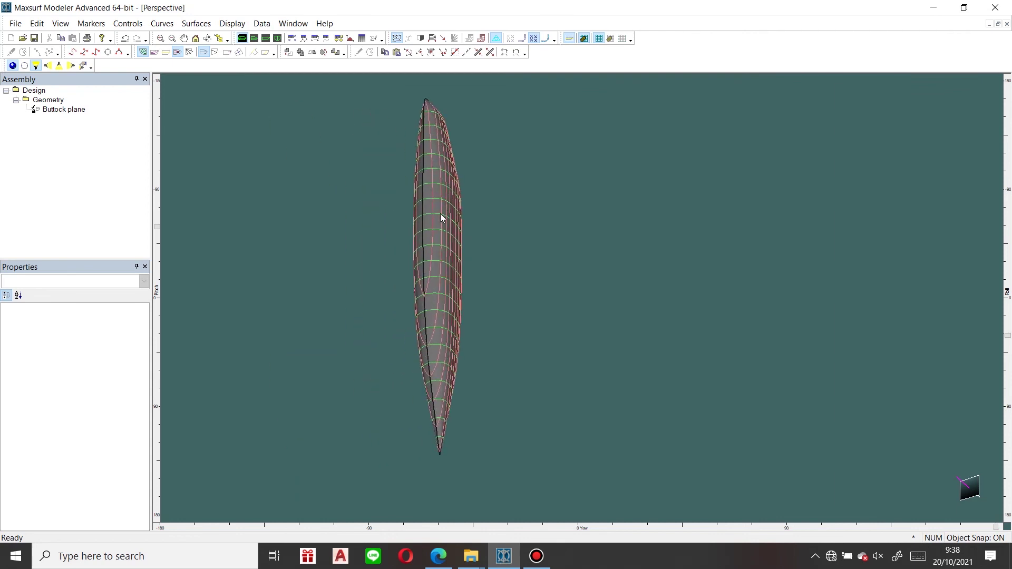
{"action": "scroll", "coordinate": [400, 226], "scroll_direction": "up", "scroll_amount": 3}
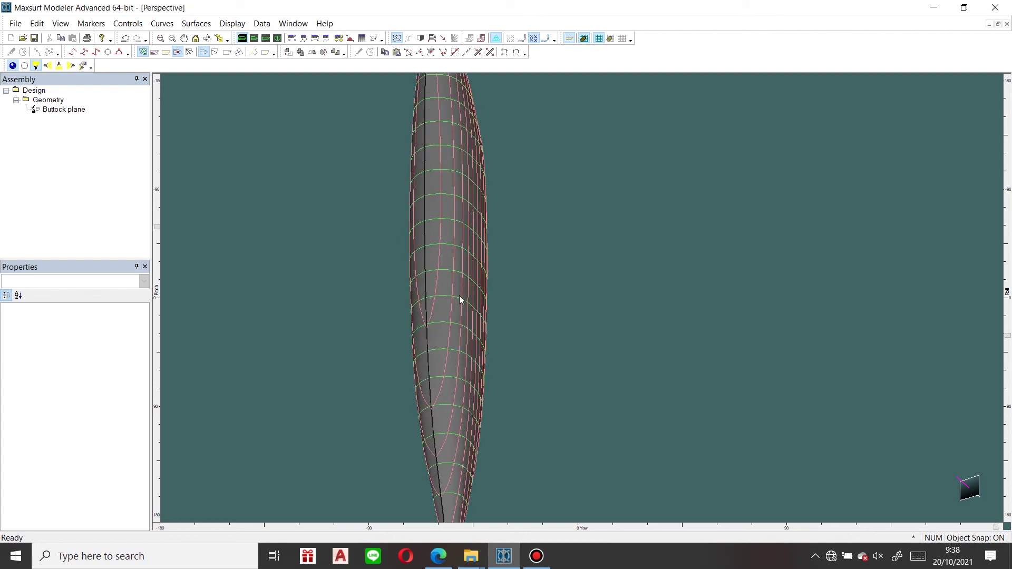